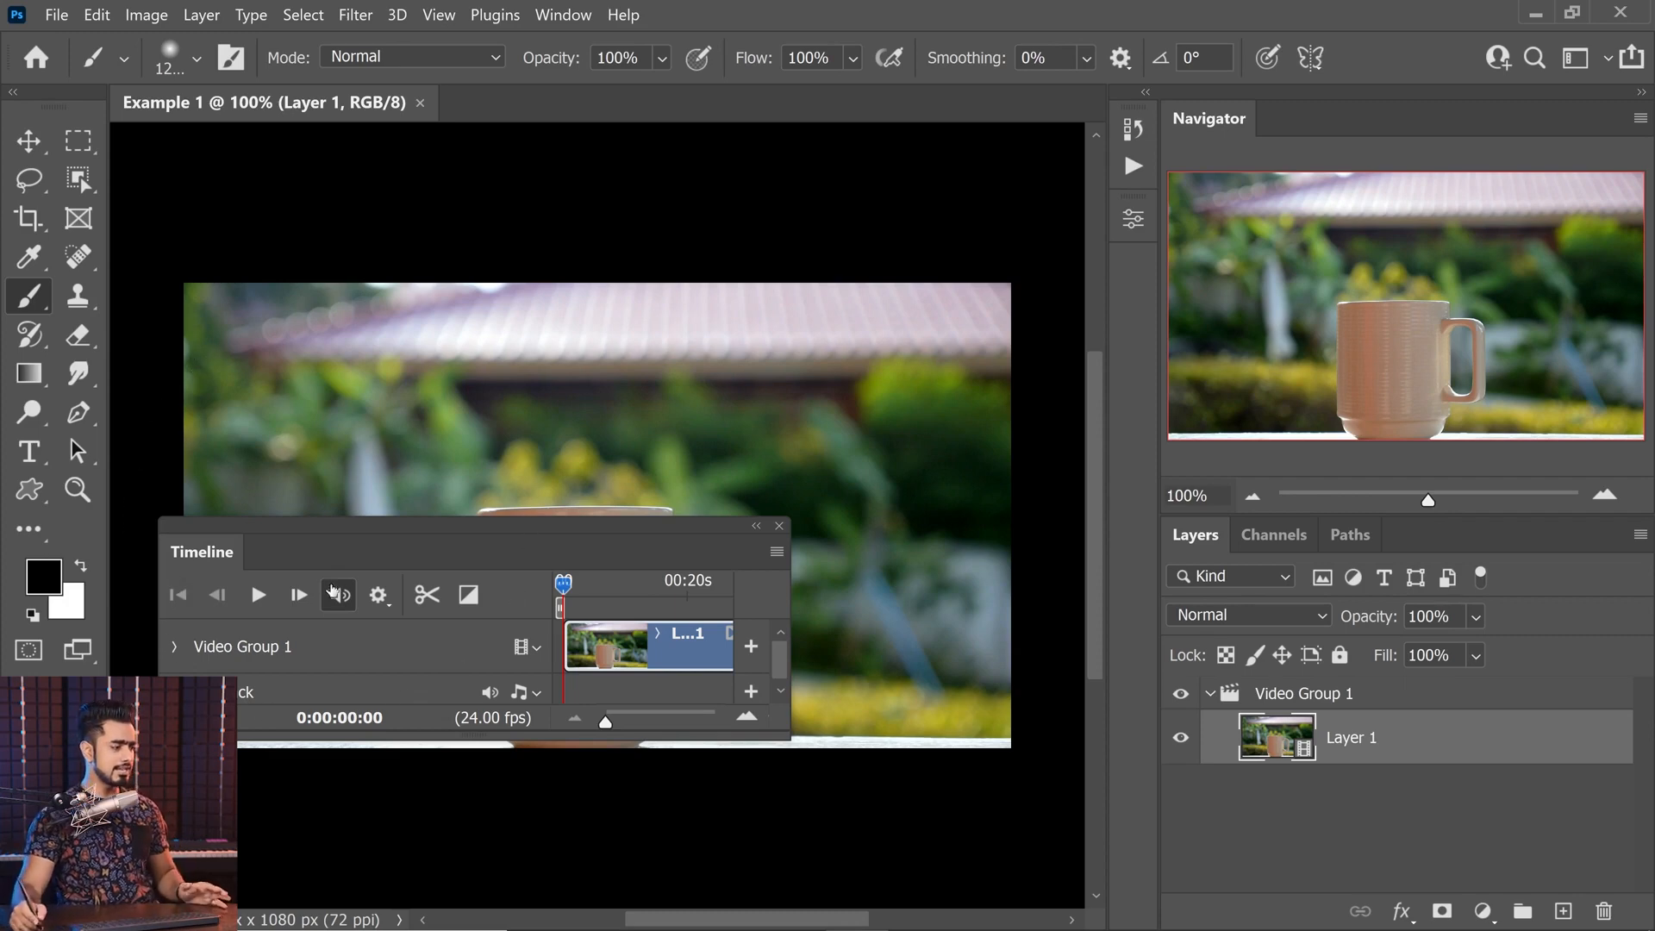
- Dock the Timeline panel below the canvas and scrub through the mug video
drag(210, 554, 405, 925)
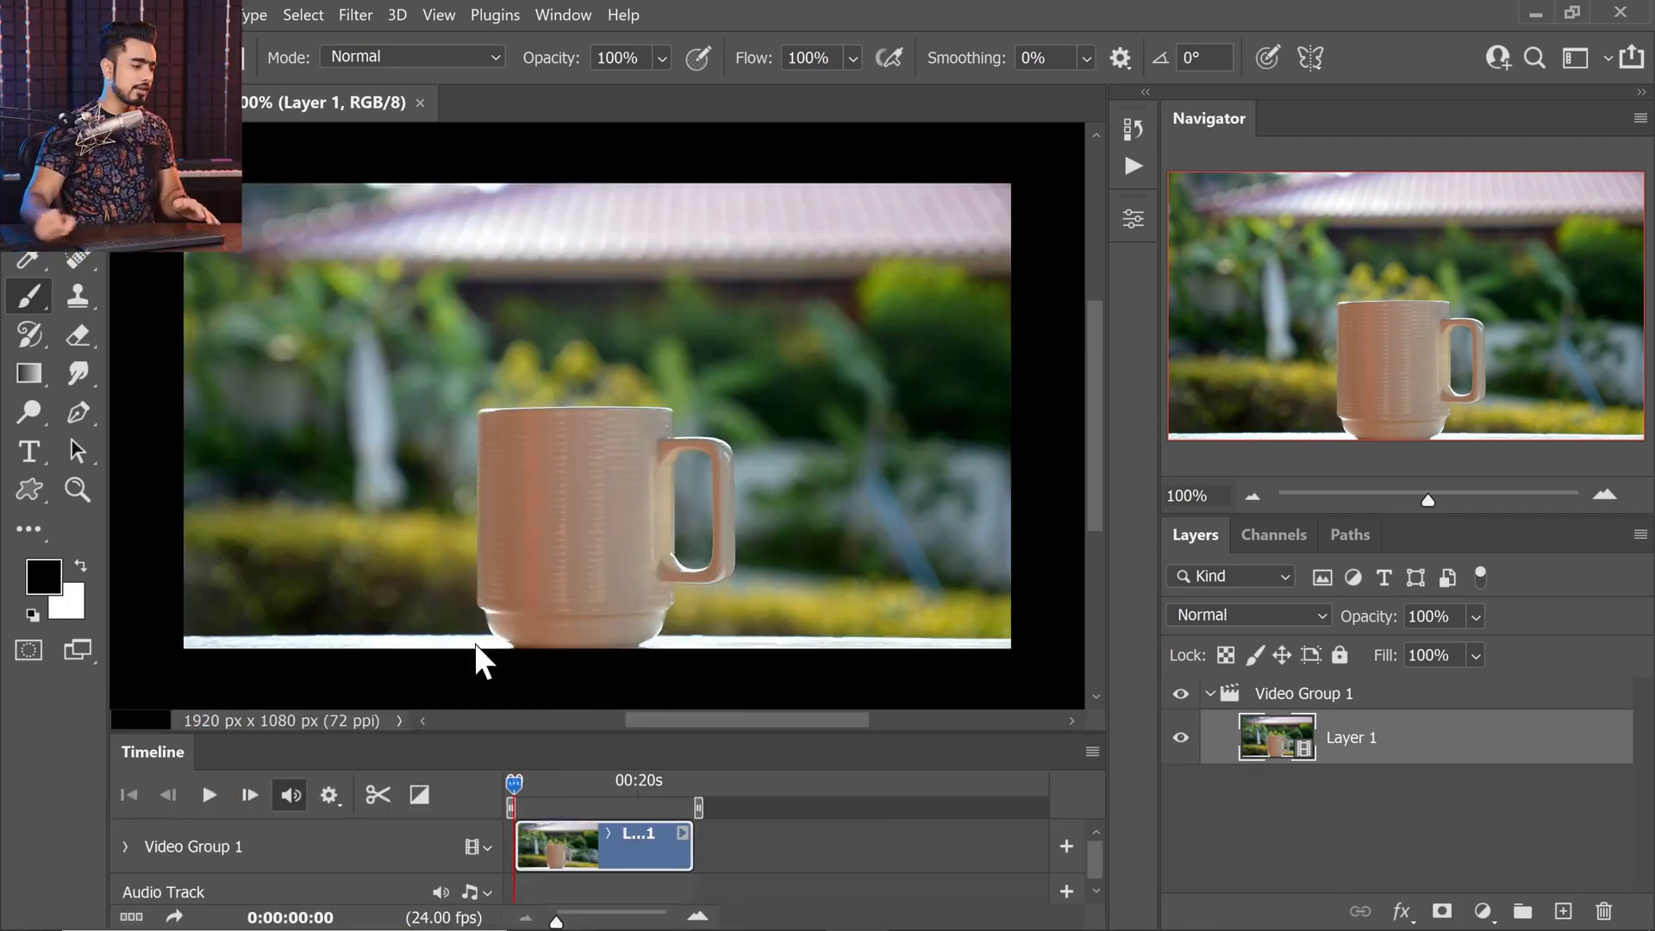
drag(519, 778, 665, 788)
click(595, 786)
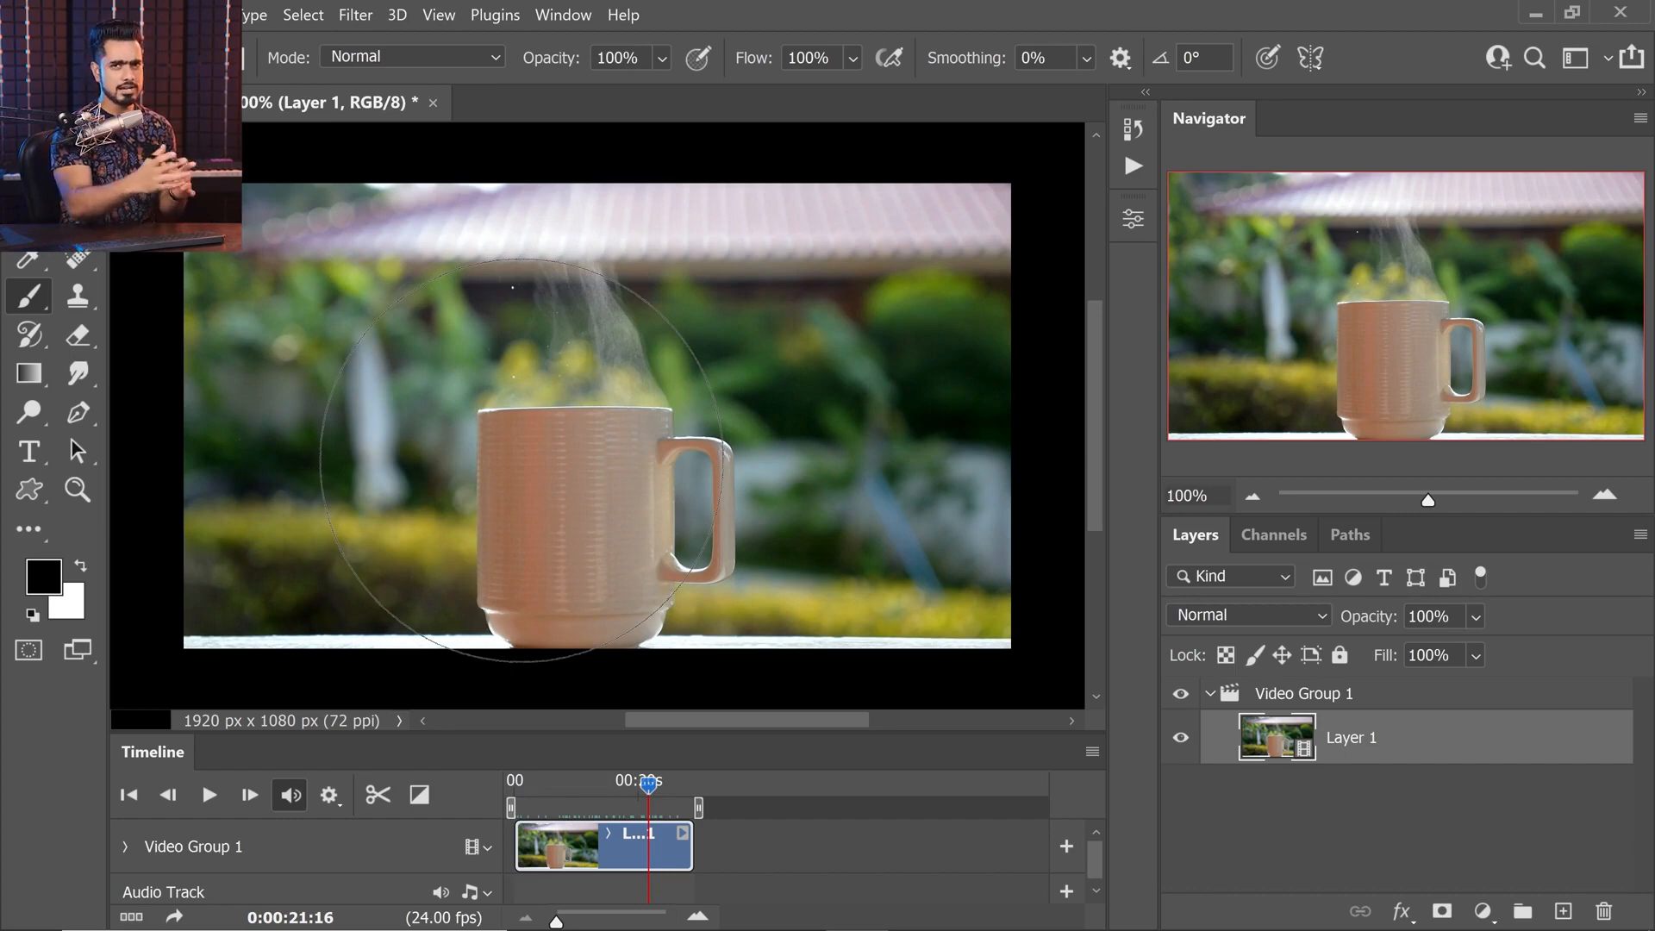
- Set the timeline playback resolution to 100% and preview the clip by scrubbing
click(330, 793)
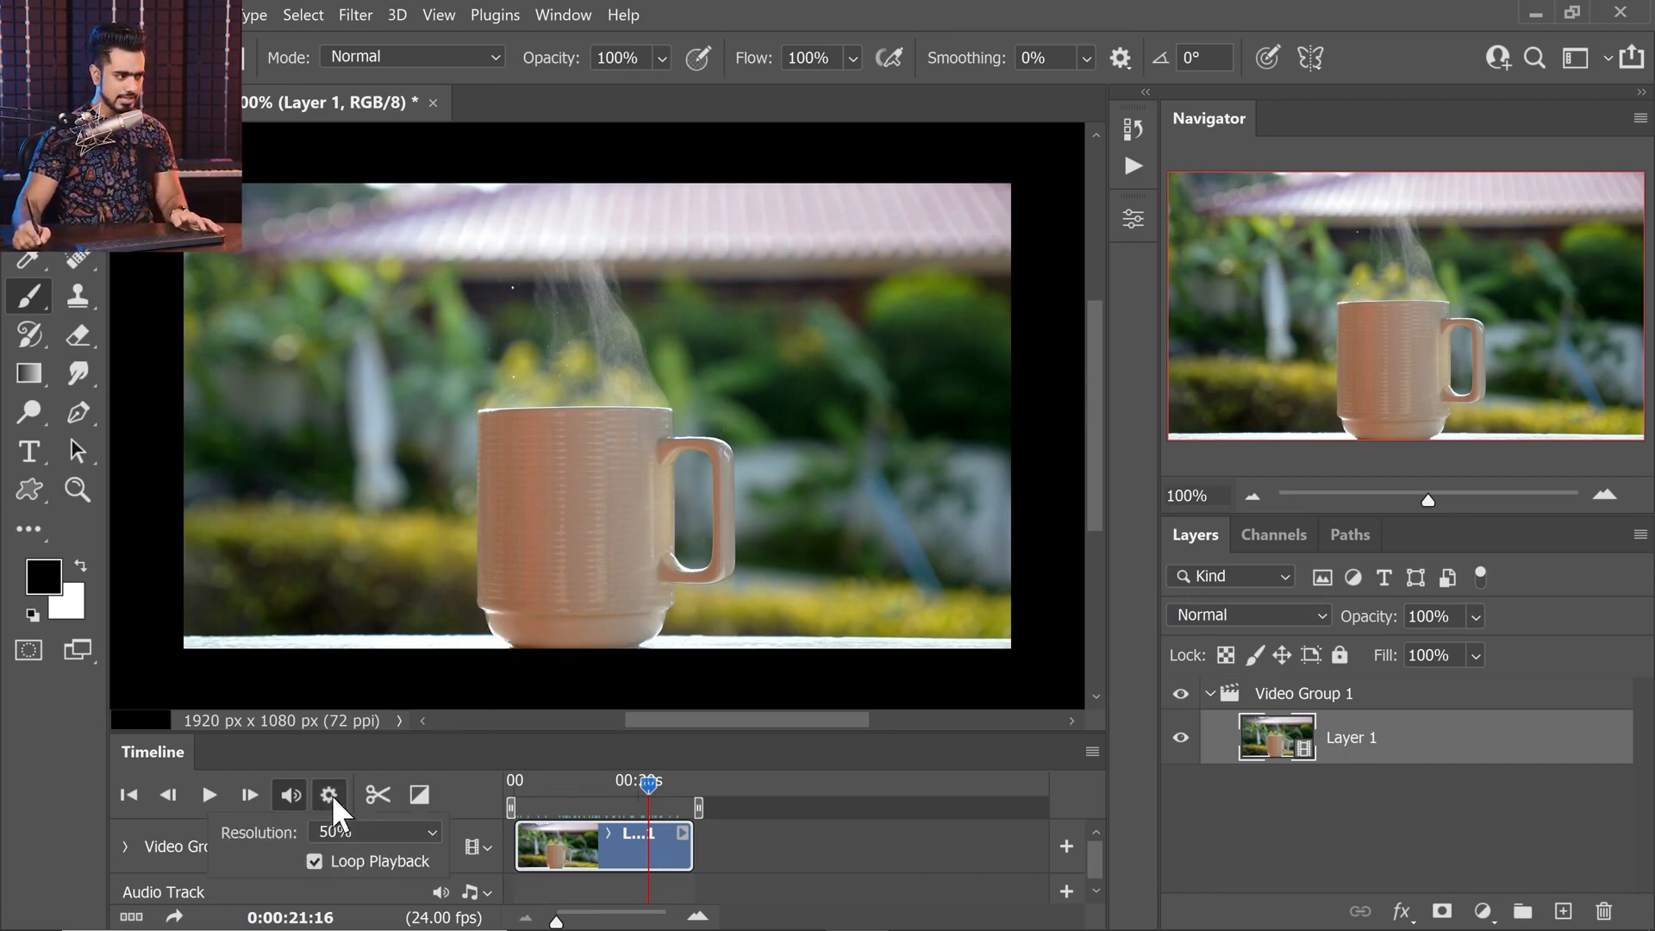
click(364, 833)
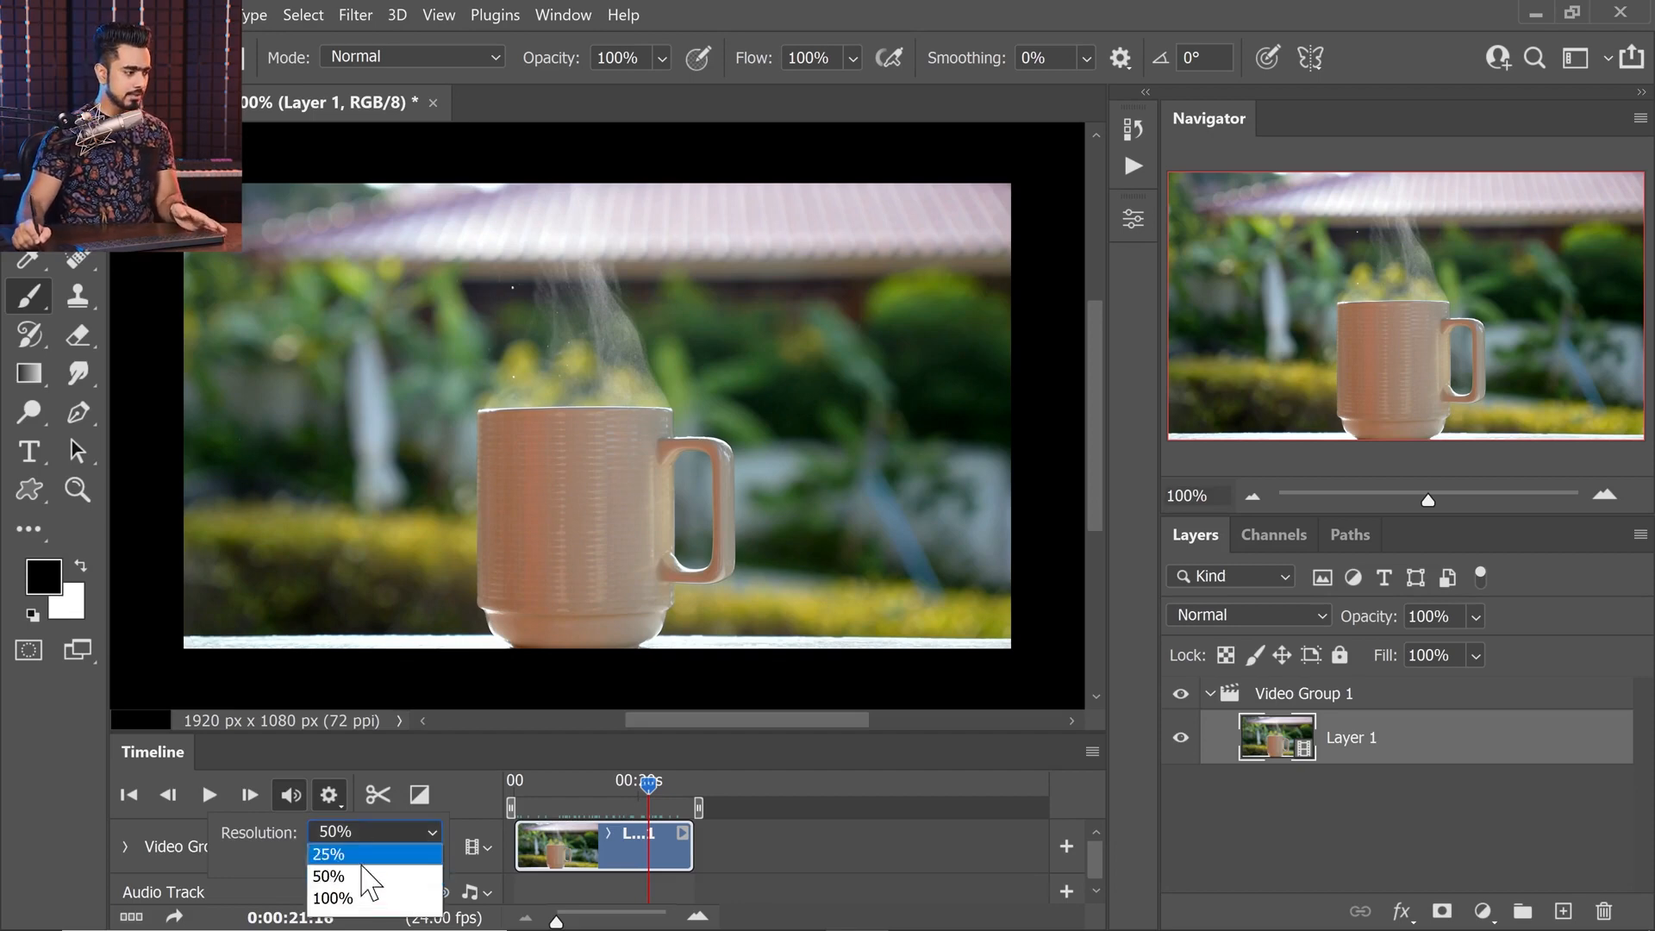
click(349, 897)
mouse_move(638, 782)
mouse_down()
mouse_move(582, 784)
mouse_move(634, 779)
mouse_move(623, 788)
mouse_up()
- Reduce the timeline playback resolution to 25% and preview the clip by scrubbing
click(330, 793)
click(370, 832)
click(349, 853)
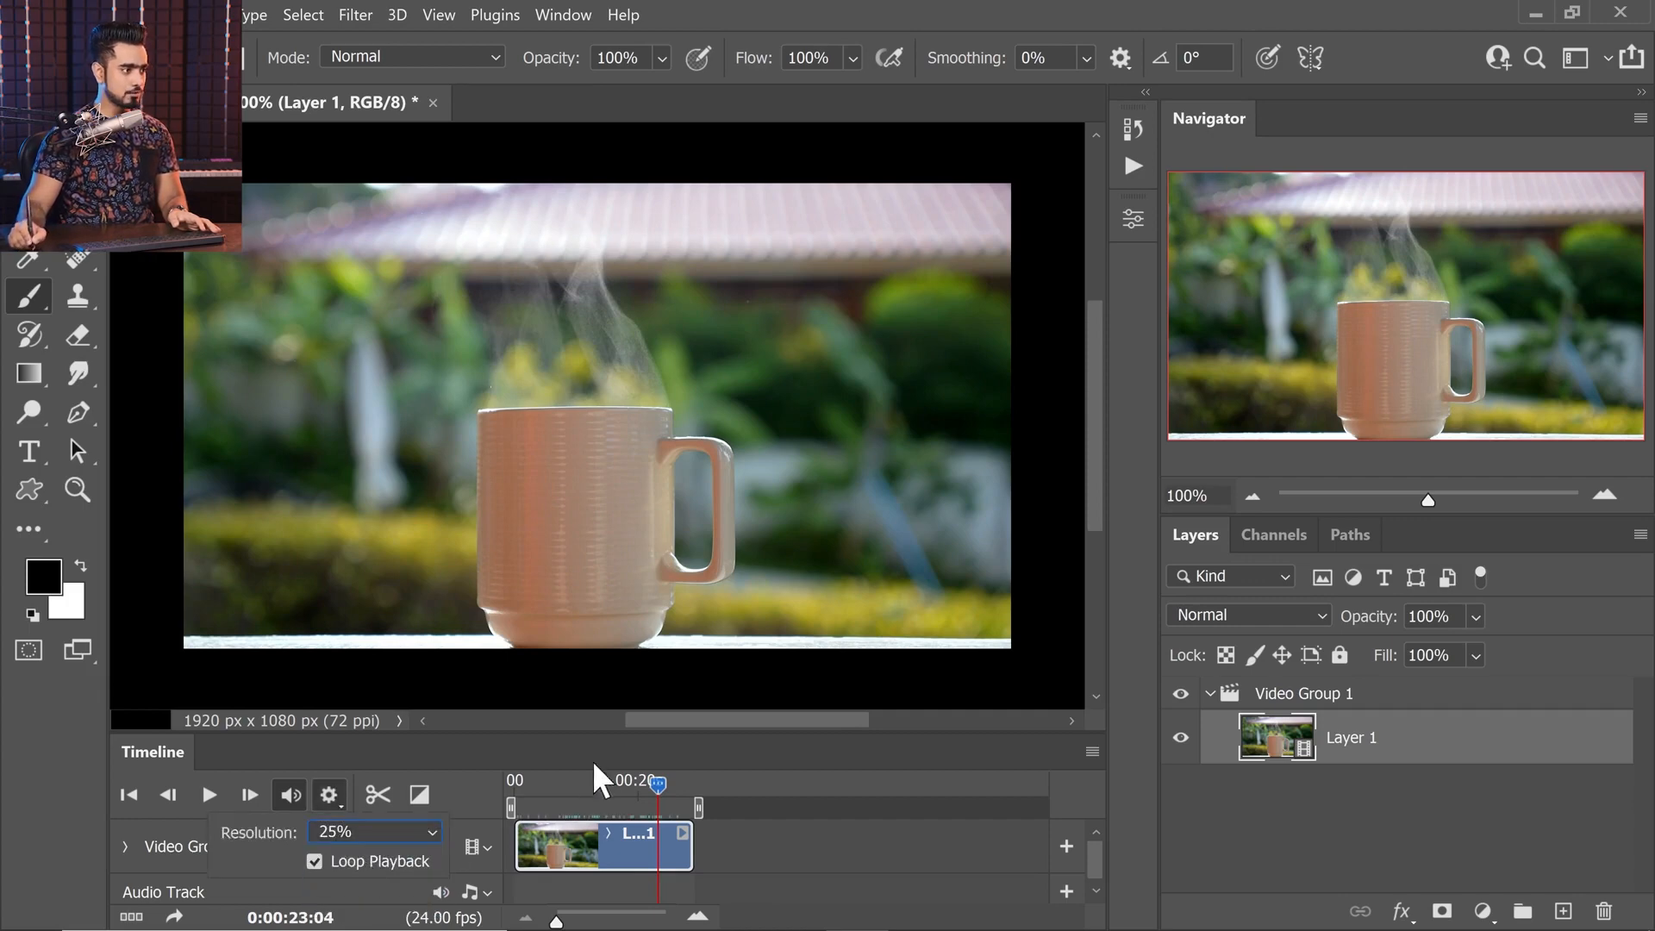
mouse_move(615, 788)
mouse_down()
mouse_move(602, 788)
mouse_move(642, 790)
mouse_move(572, 795)
mouse_move(592, 805)
mouse_up()
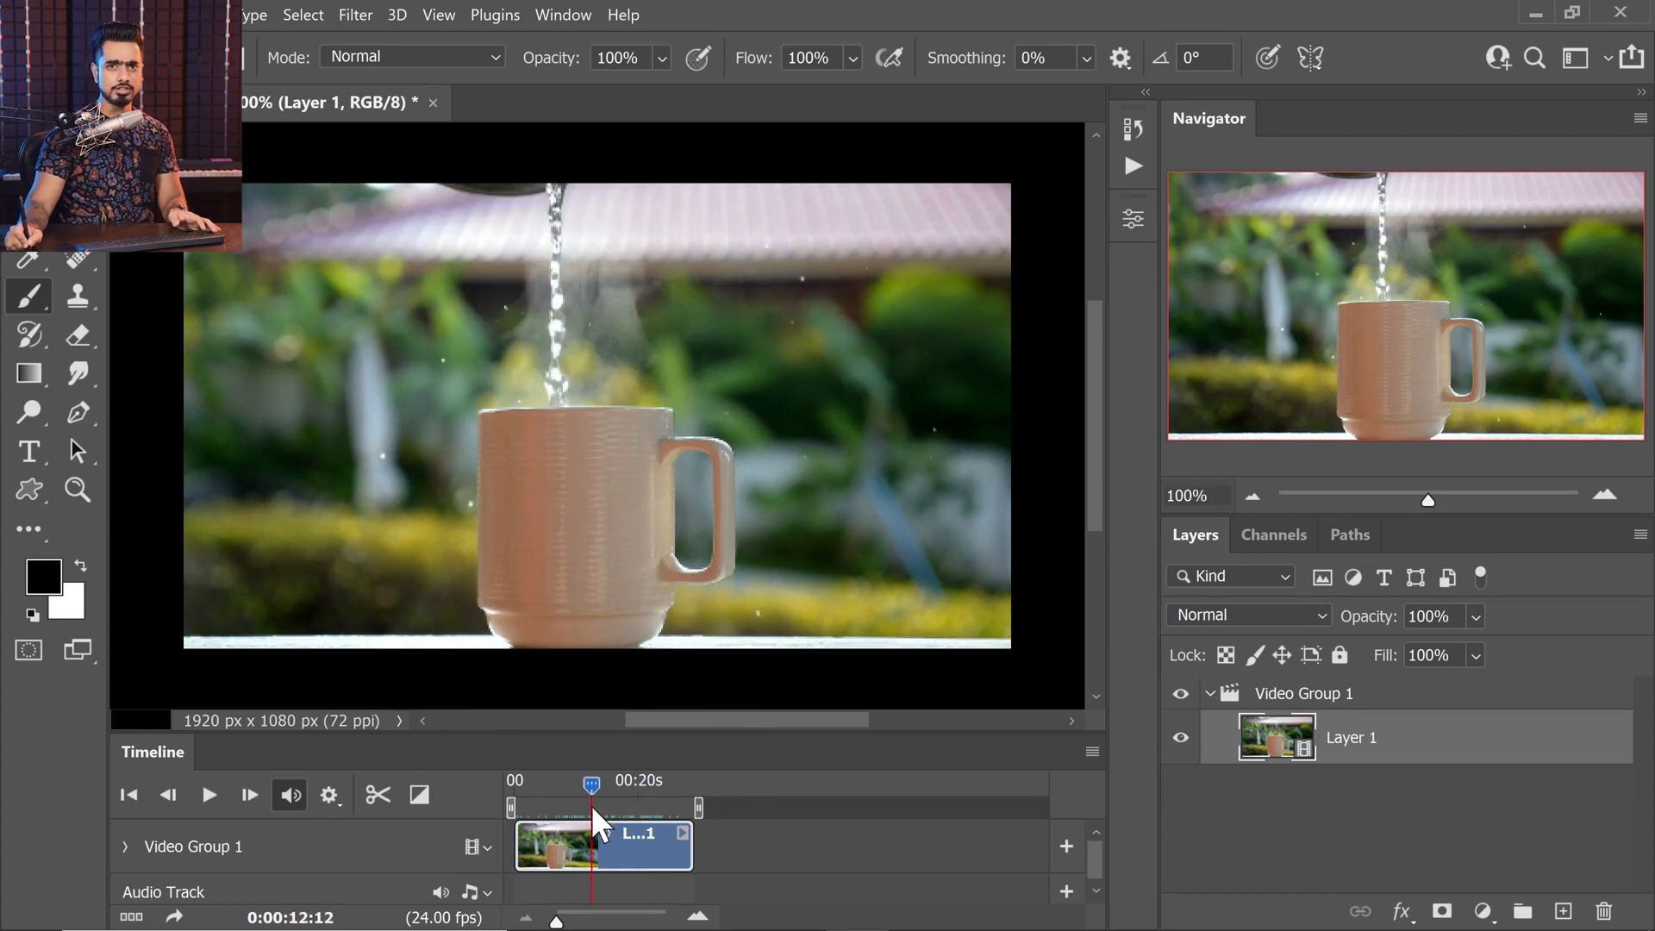
- Set the timeline playback resolution to 50%
click(331, 796)
click(345, 831)
click(349, 873)
- Enlarge the Timeline panel and zoom in on the time ruler so the clip fills most of the track
drag(541, 734, 528, 612)
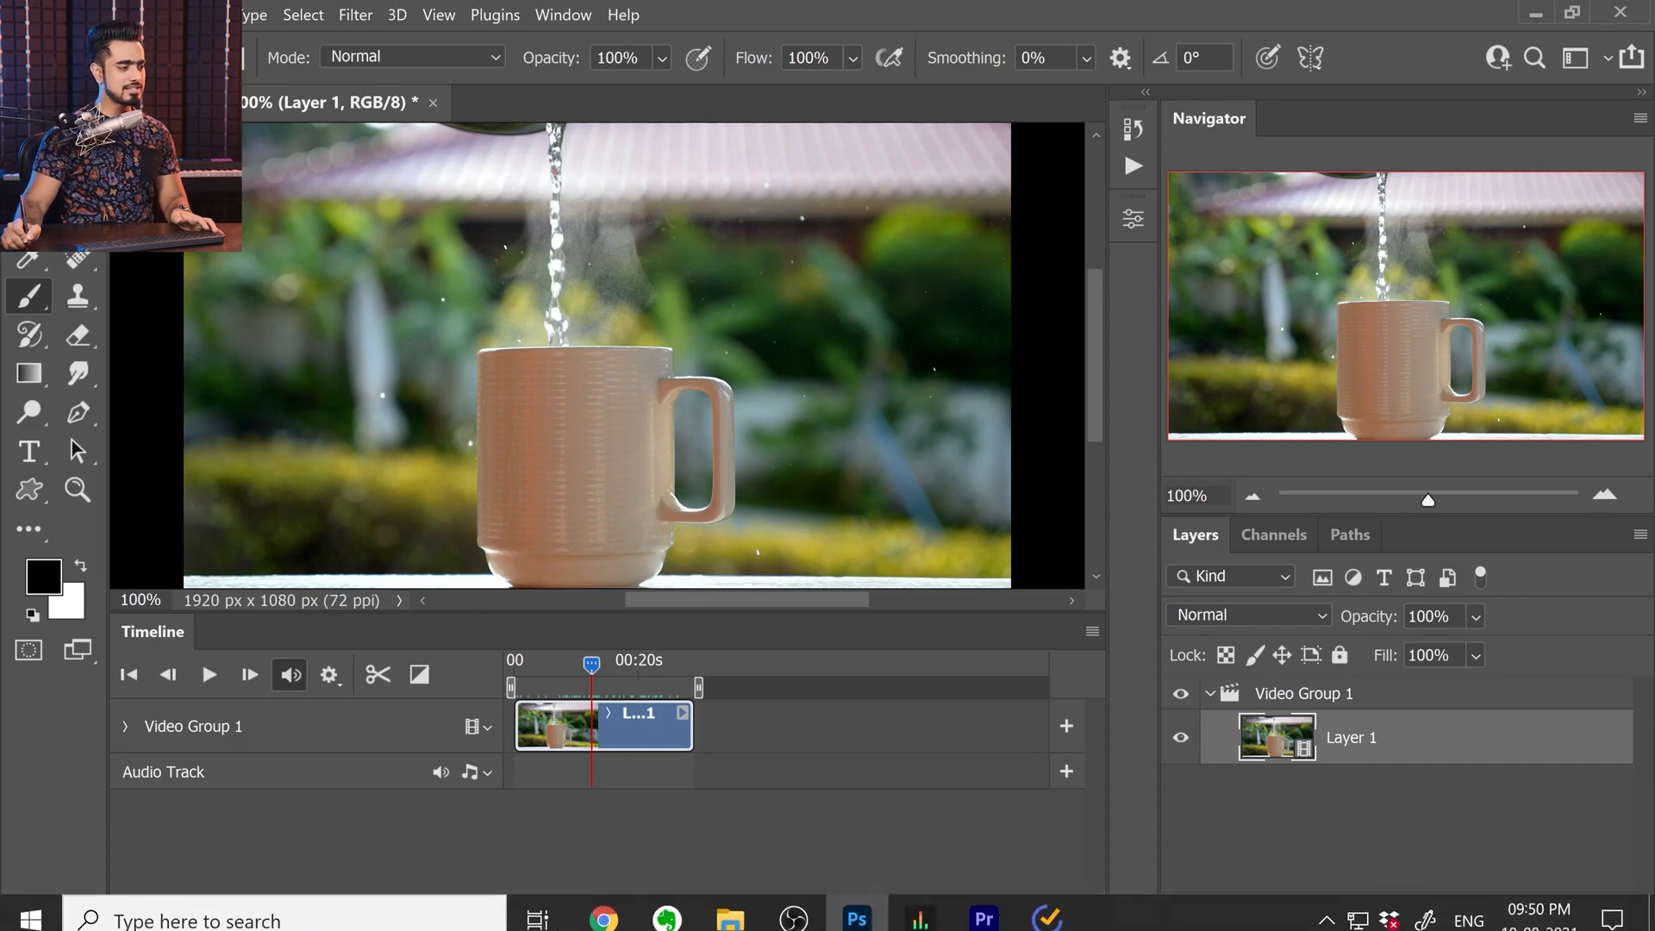
drag(556, 921, 567, 921)
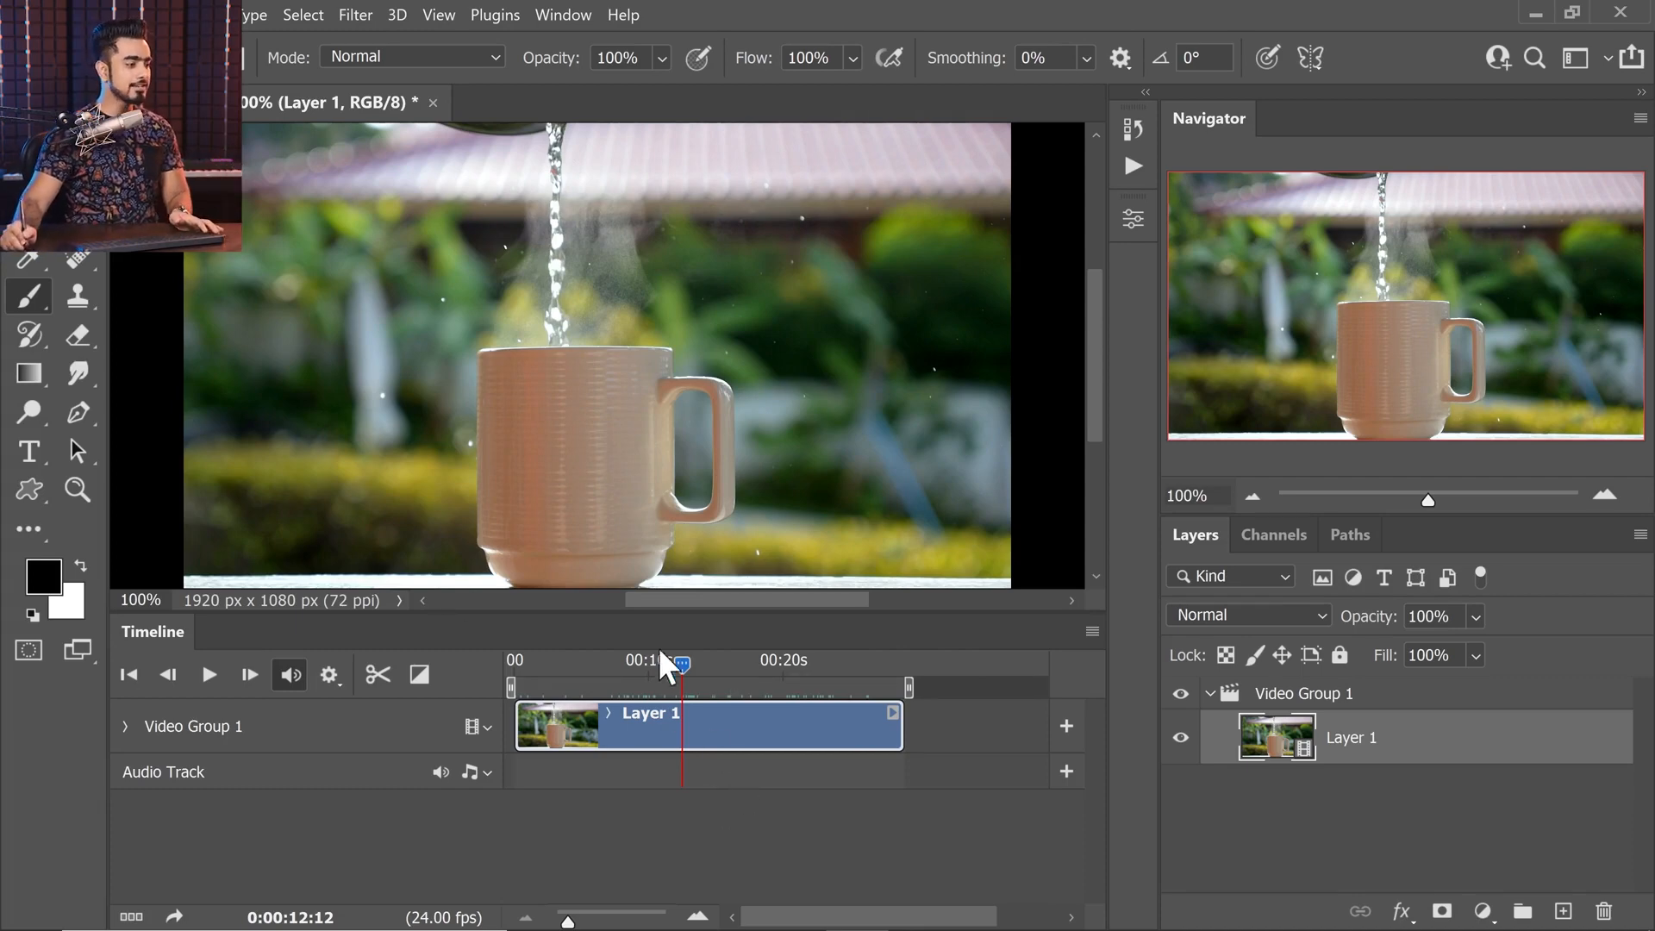
drag(678, 668, 623, 675)
drag(567, 921, 568, 921)
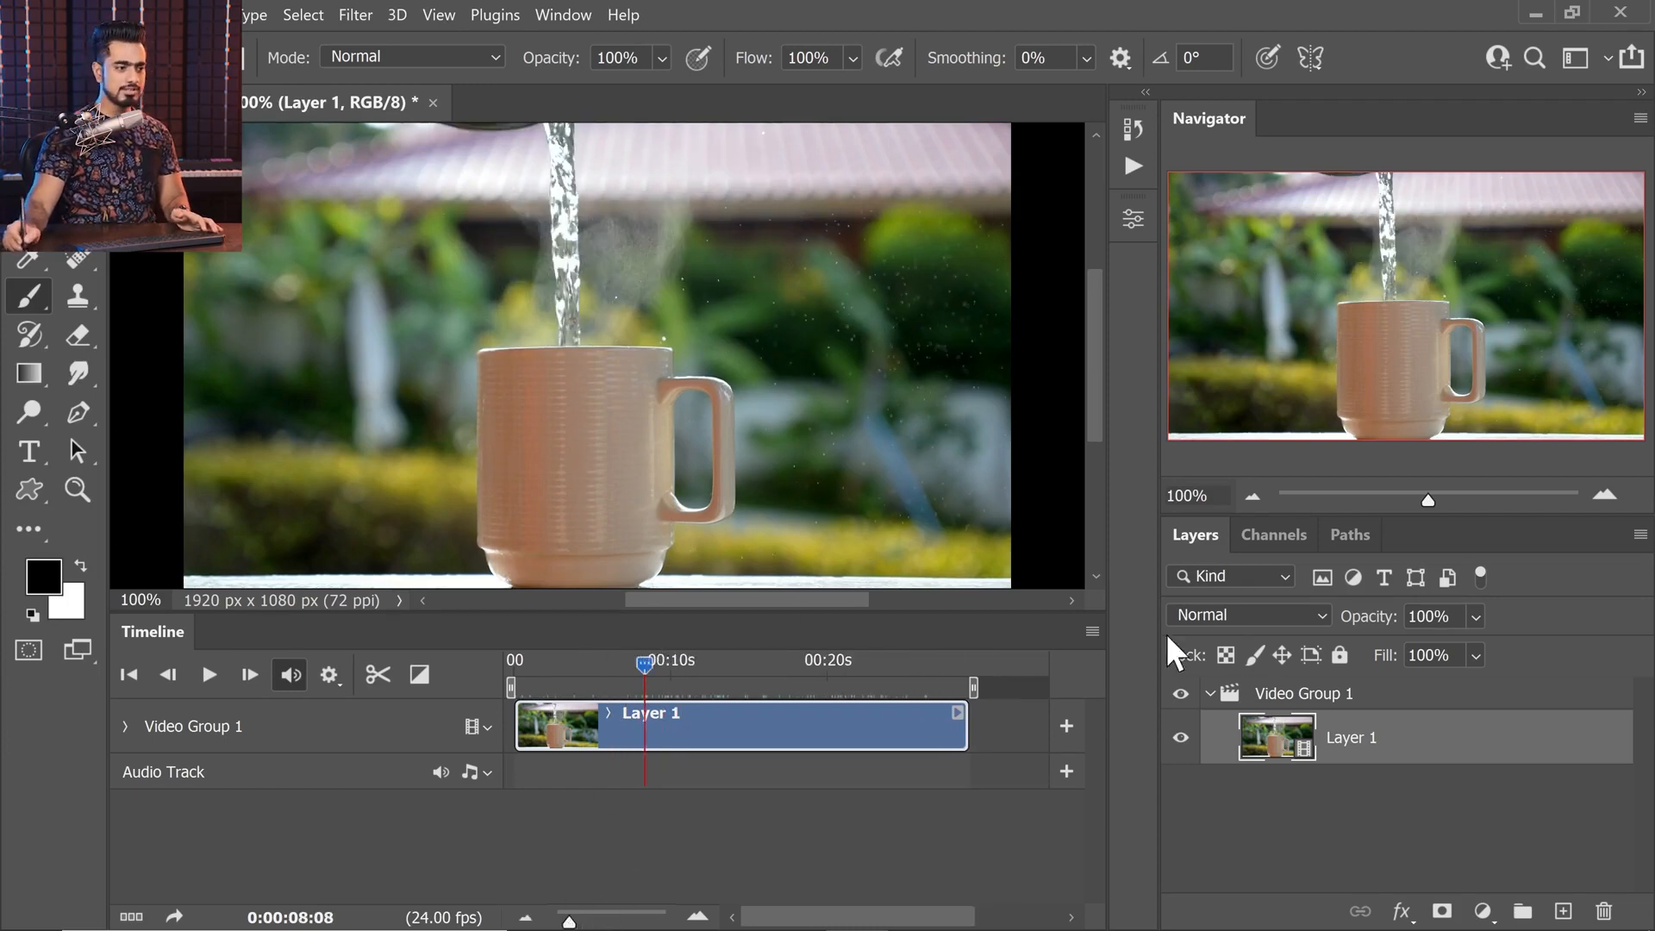
- Ungroup Video Group 1 so that Layer 1 stands alone
click(1314, 705)
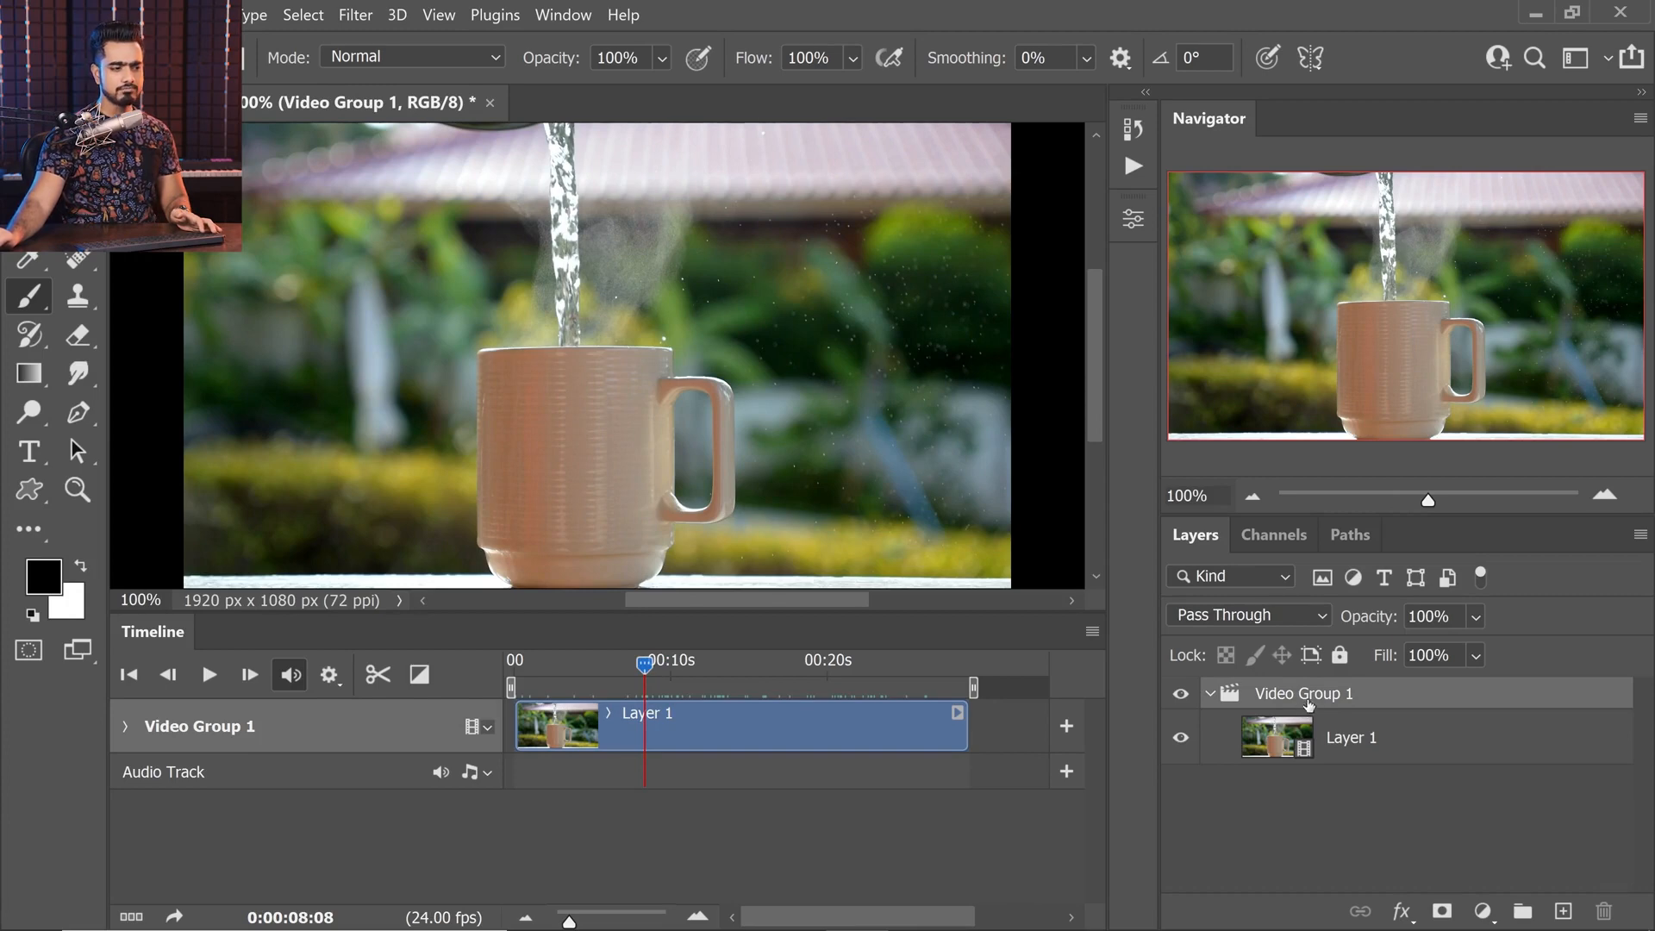
right_click(1384, 702)
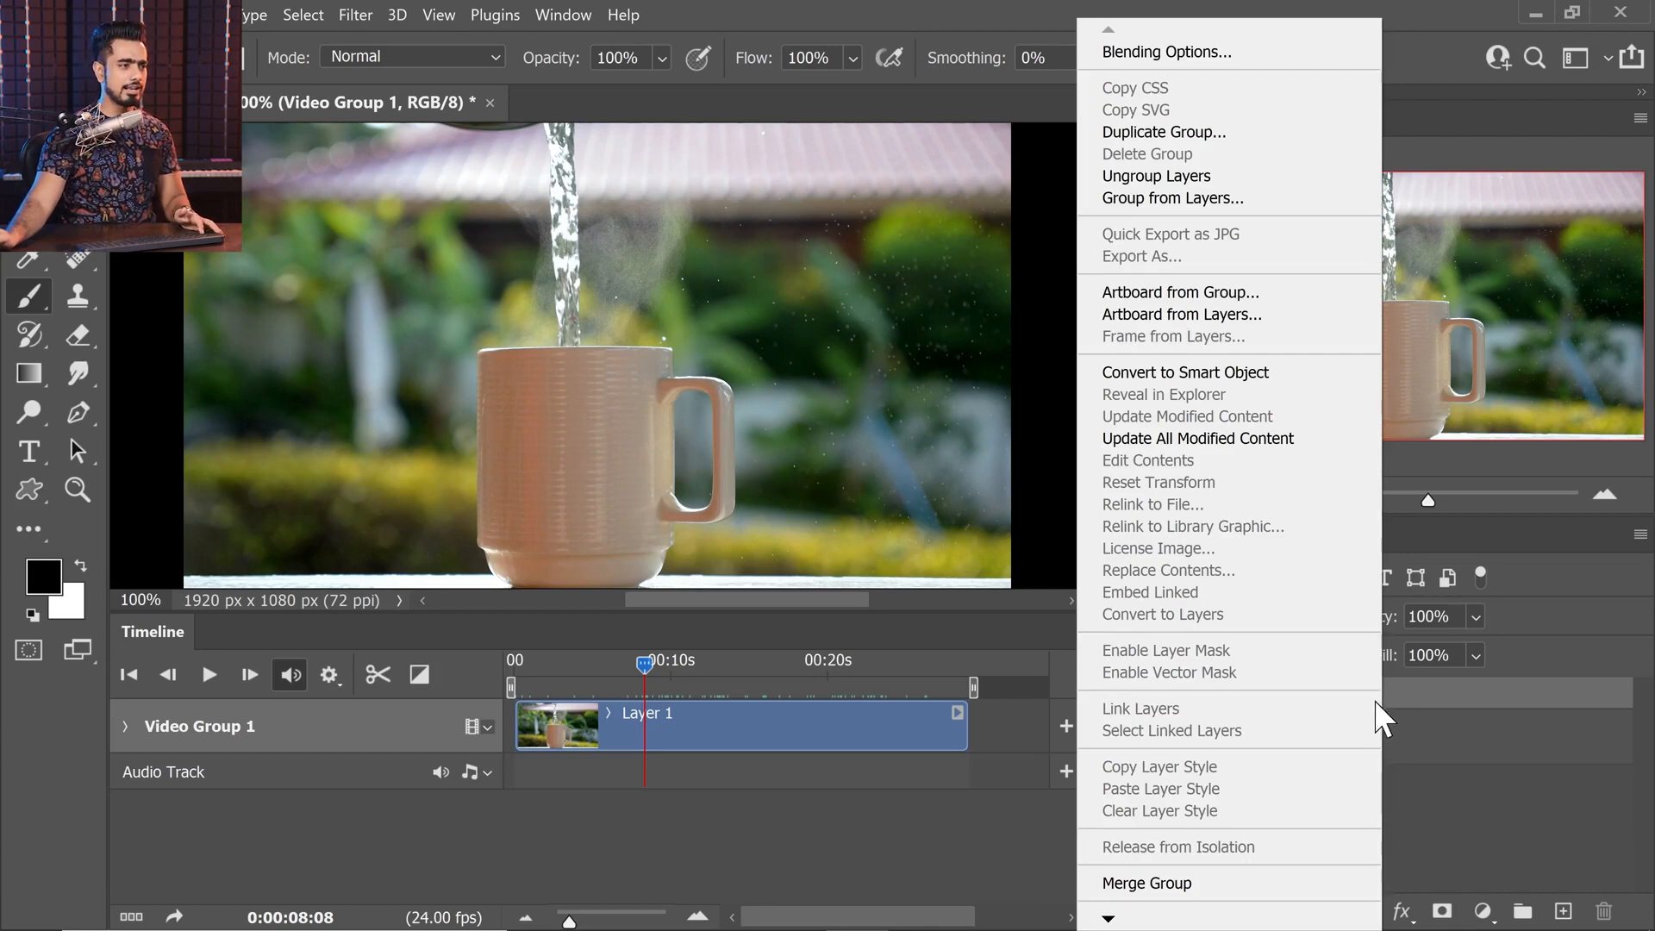
click(1216, 176)
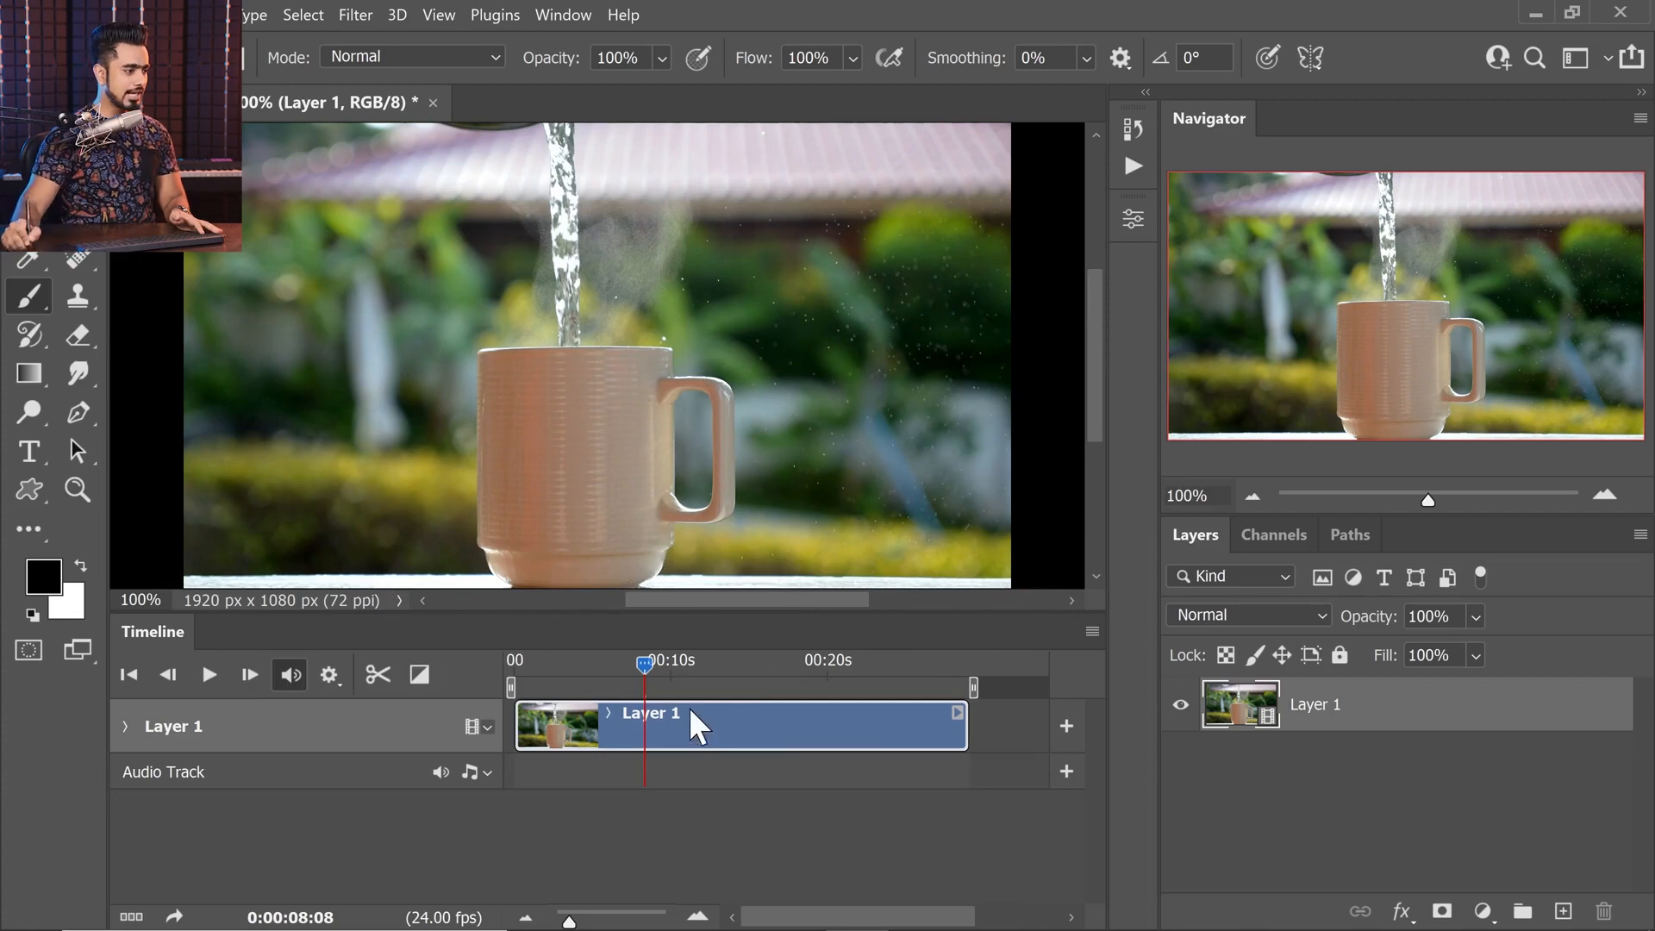
- Place the playhead at 0:00:10:09 and trim the start of the Layer 1 clip to that point
mouse_move(648, 666)
mouse_down()
mouse_move(526, 668)
mouse_move(604, 681)
mouse_move(575, 662)
mouse_move(555, 666)
mouse_move(678, 695)
mouse_up()
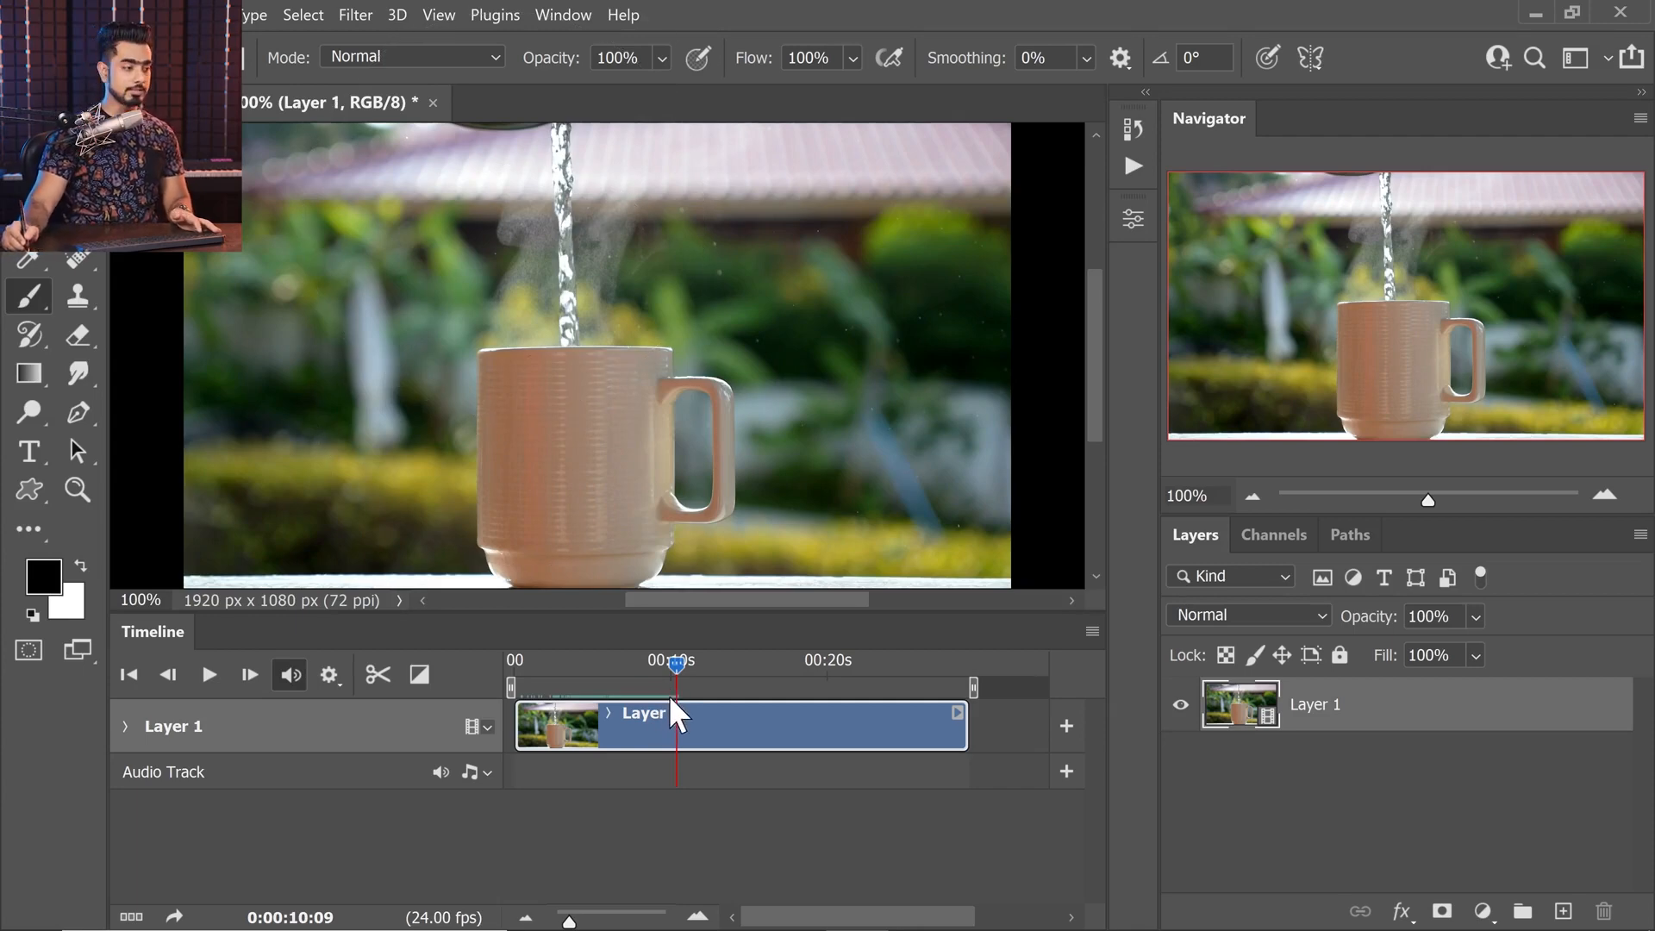
drag(517, 724, 608, 715)
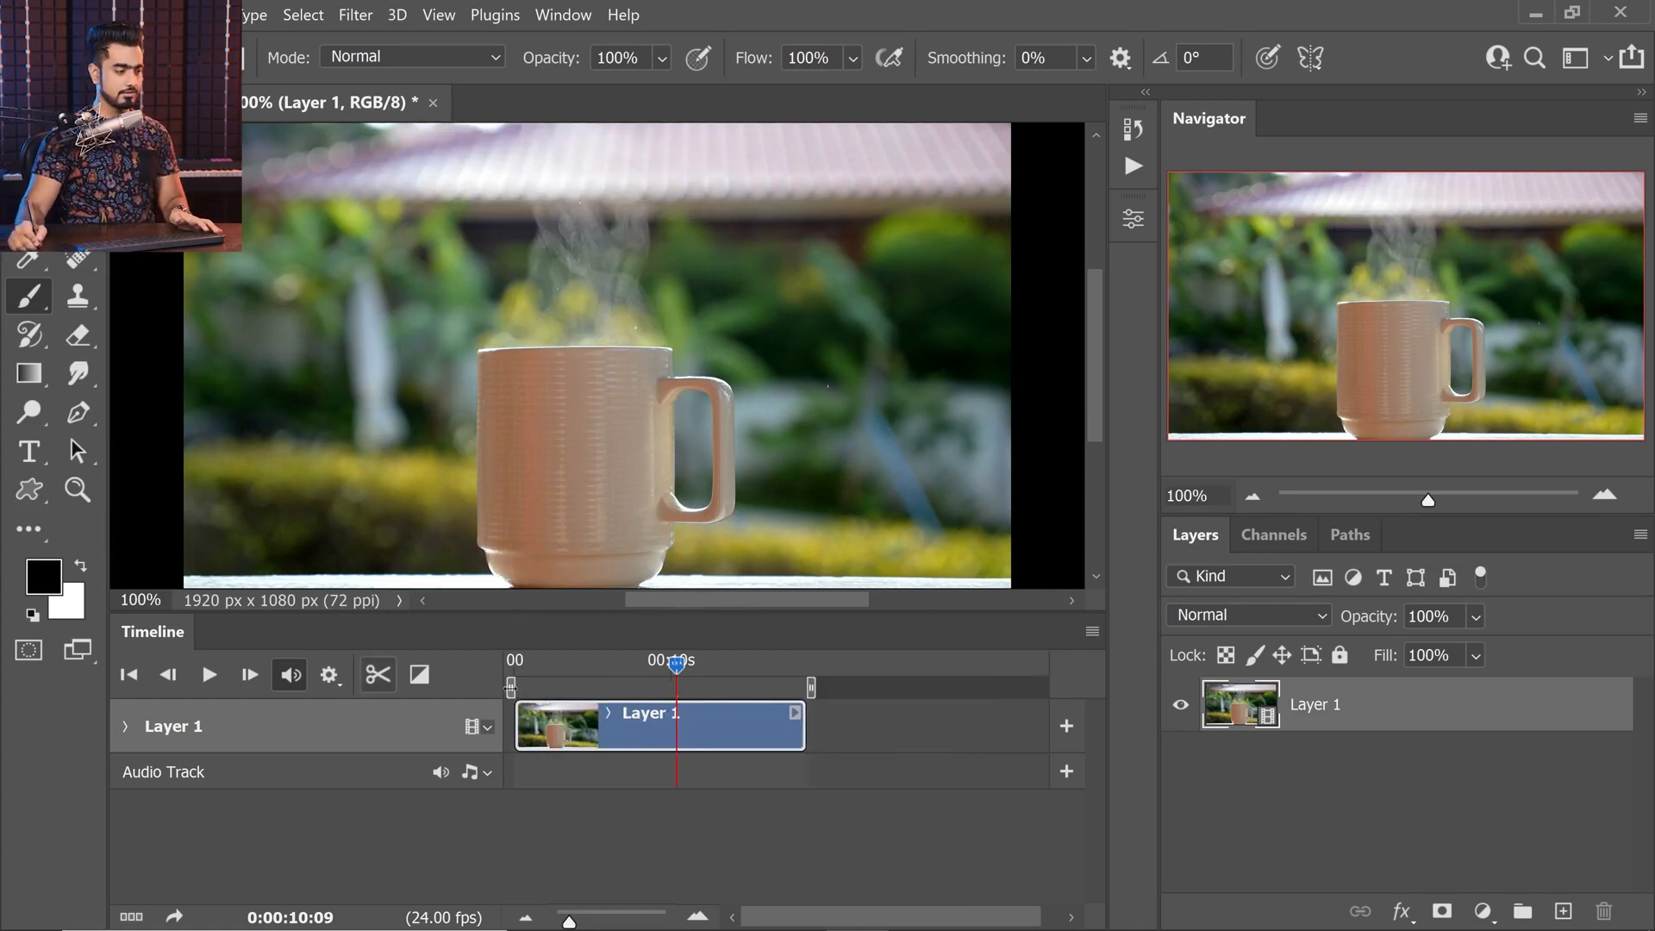
- Review the shortened clip, place the playhead at 0:00:05:05 and trim the end of Layer 1 to it
drag(678, 663, 533, 670)
click(513, 671)
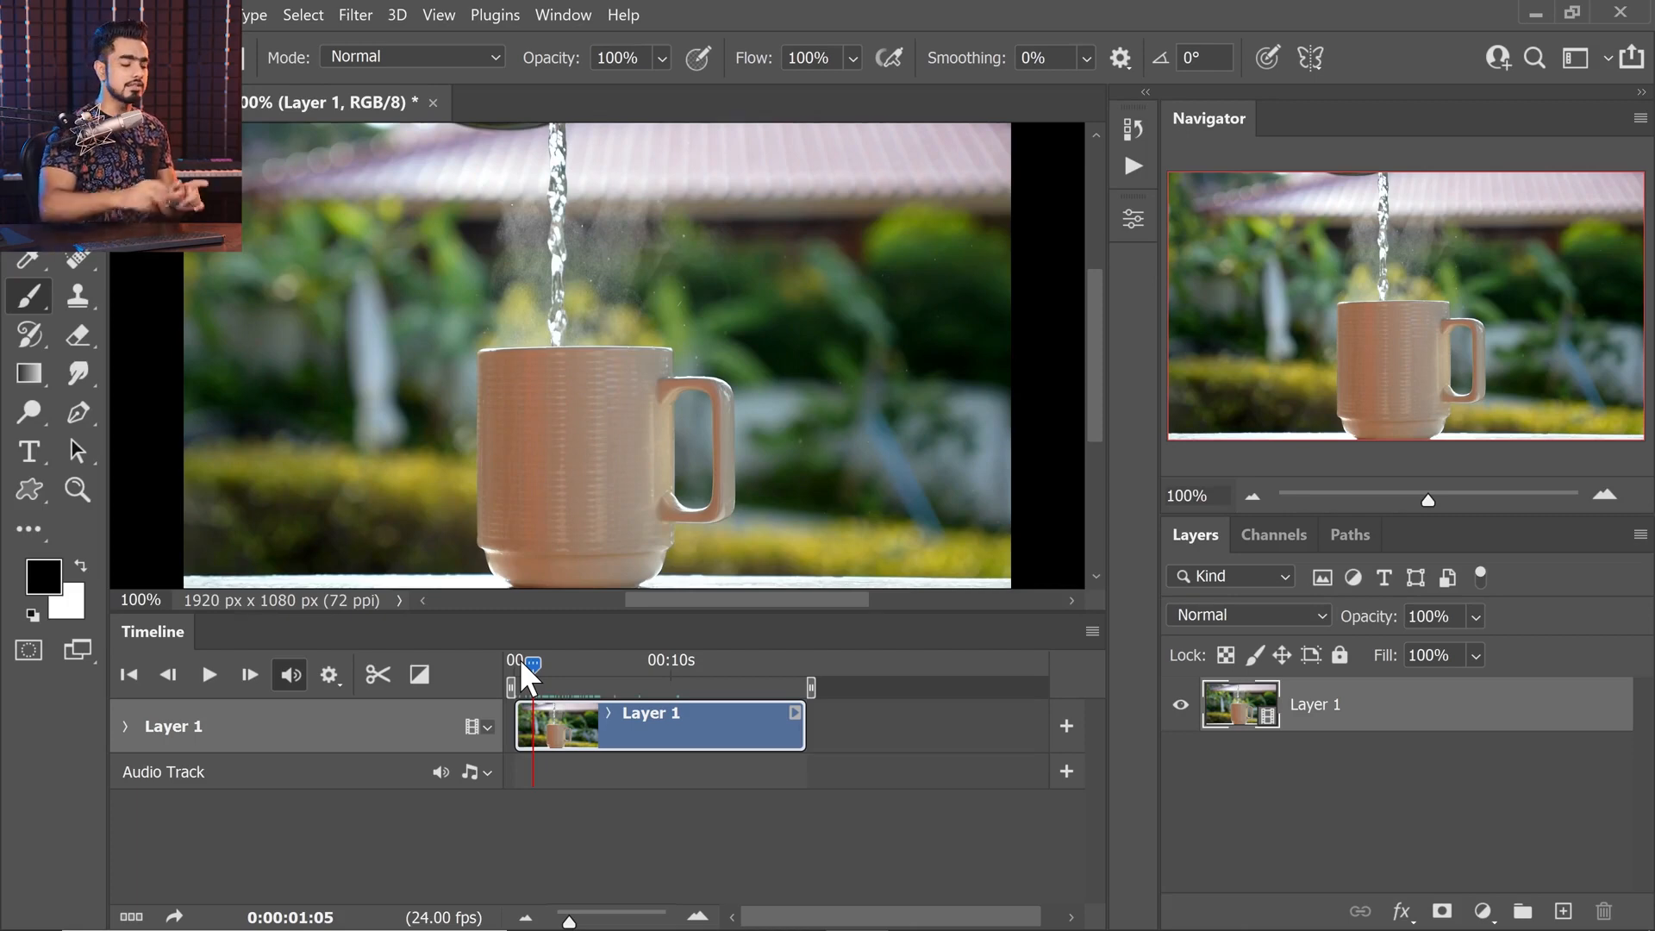
drag(532, 665, 665, 695)
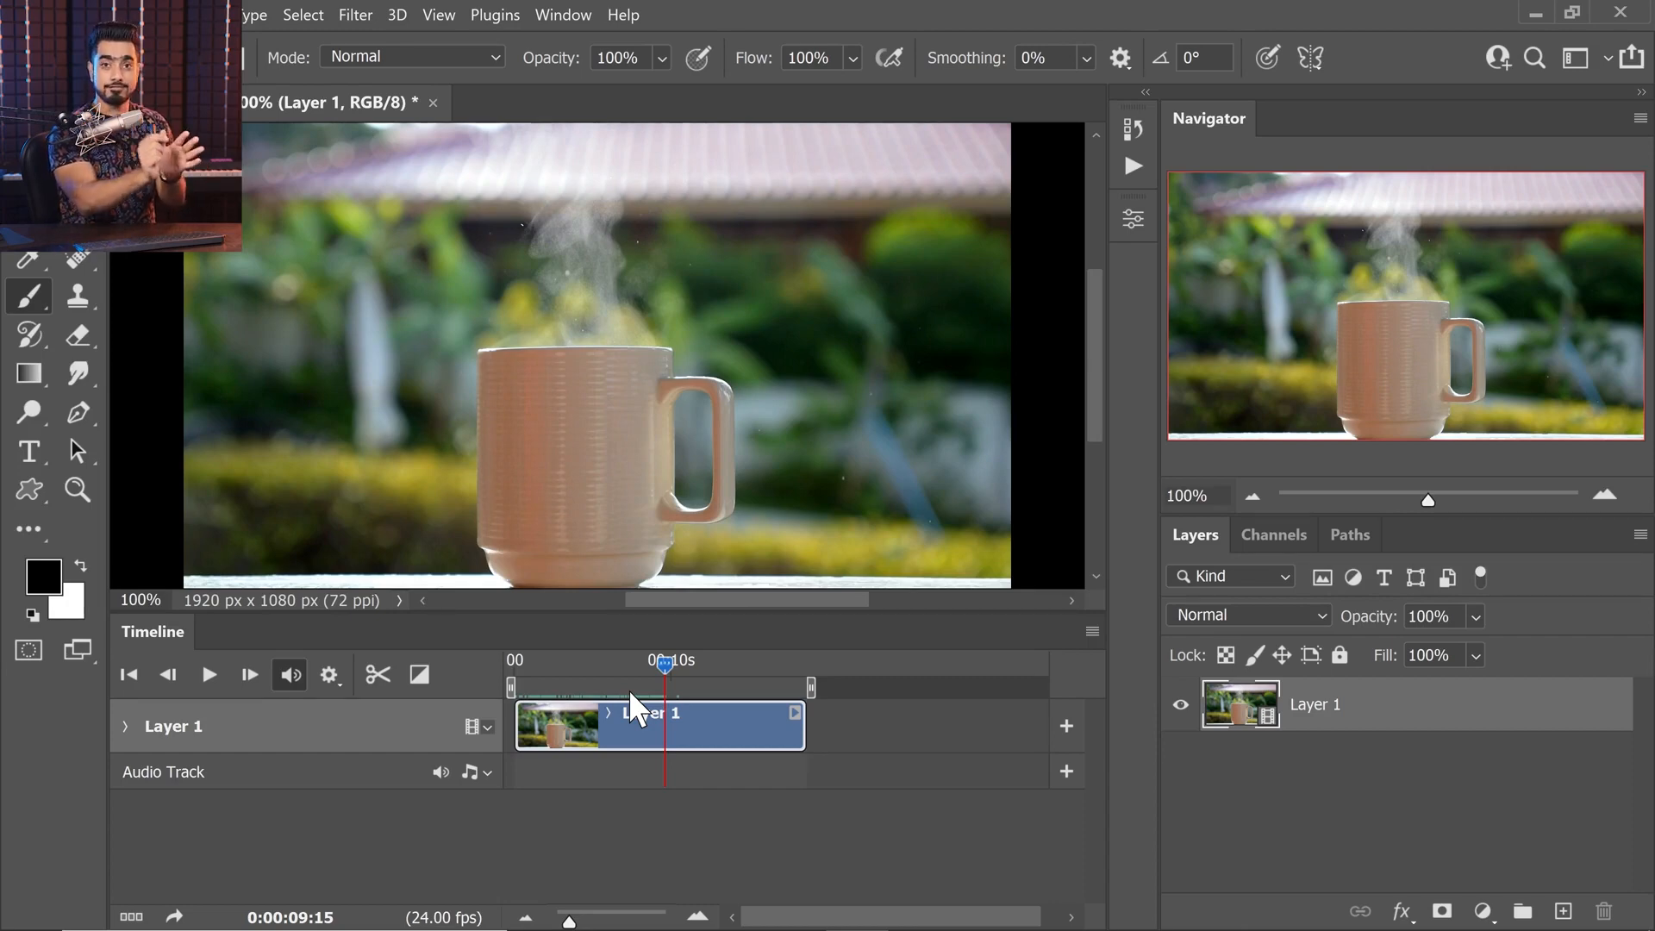
drag(652, 664, 595, 675)
drag(599, 669, 597, 673)
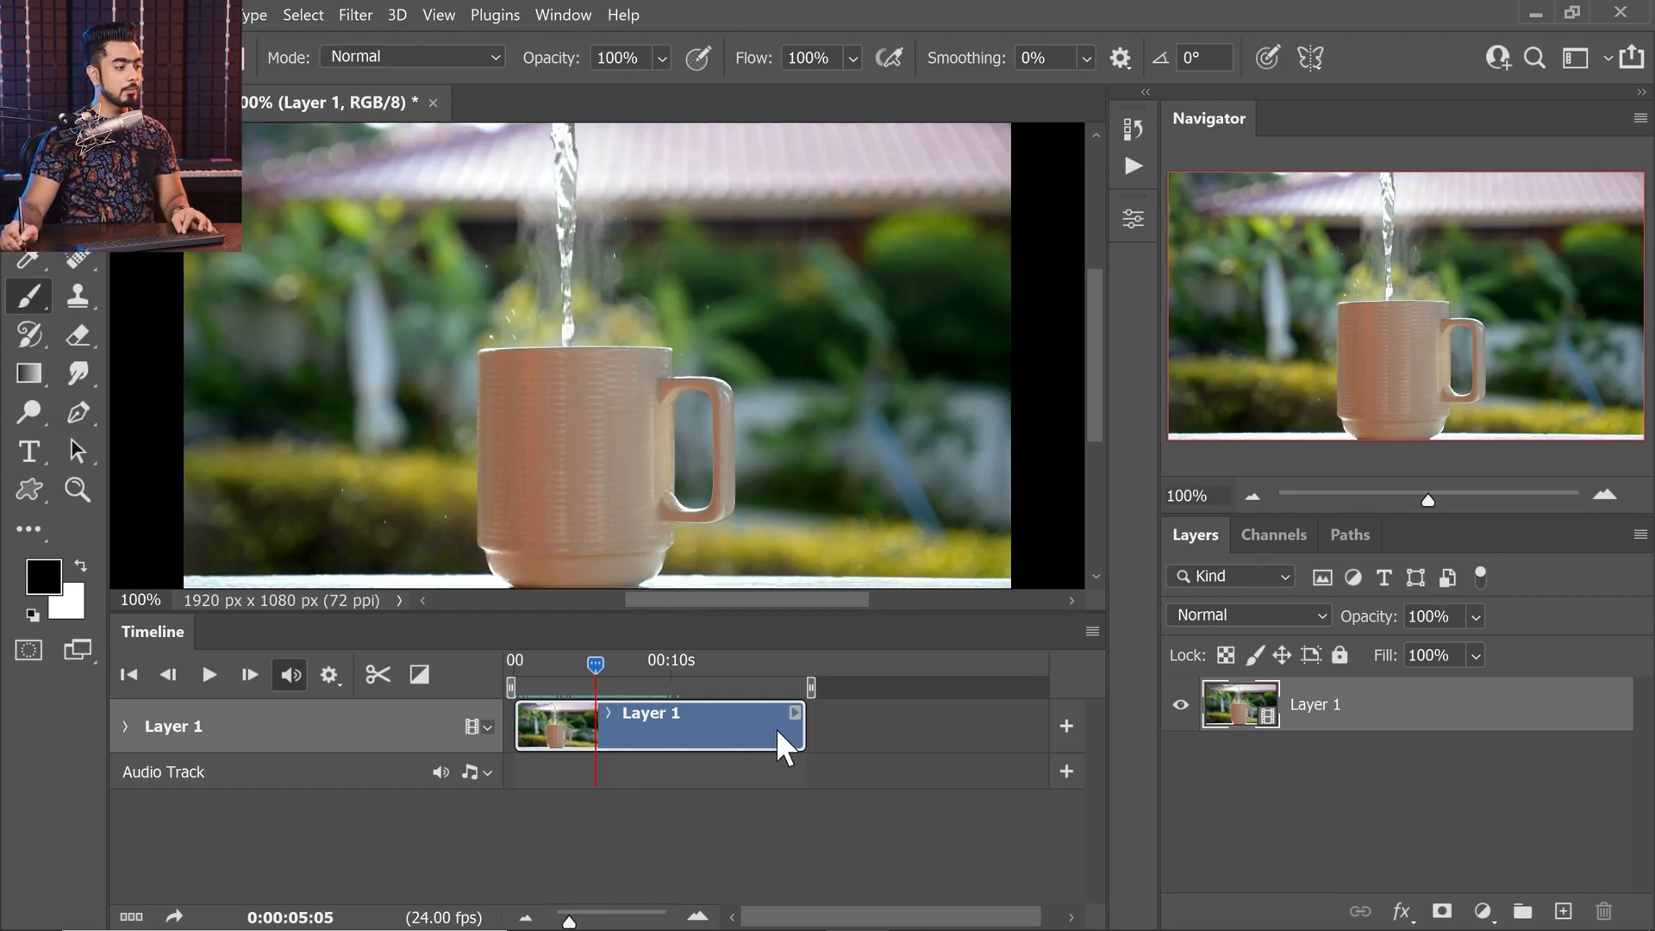
drag(801, 727, 595, 720)
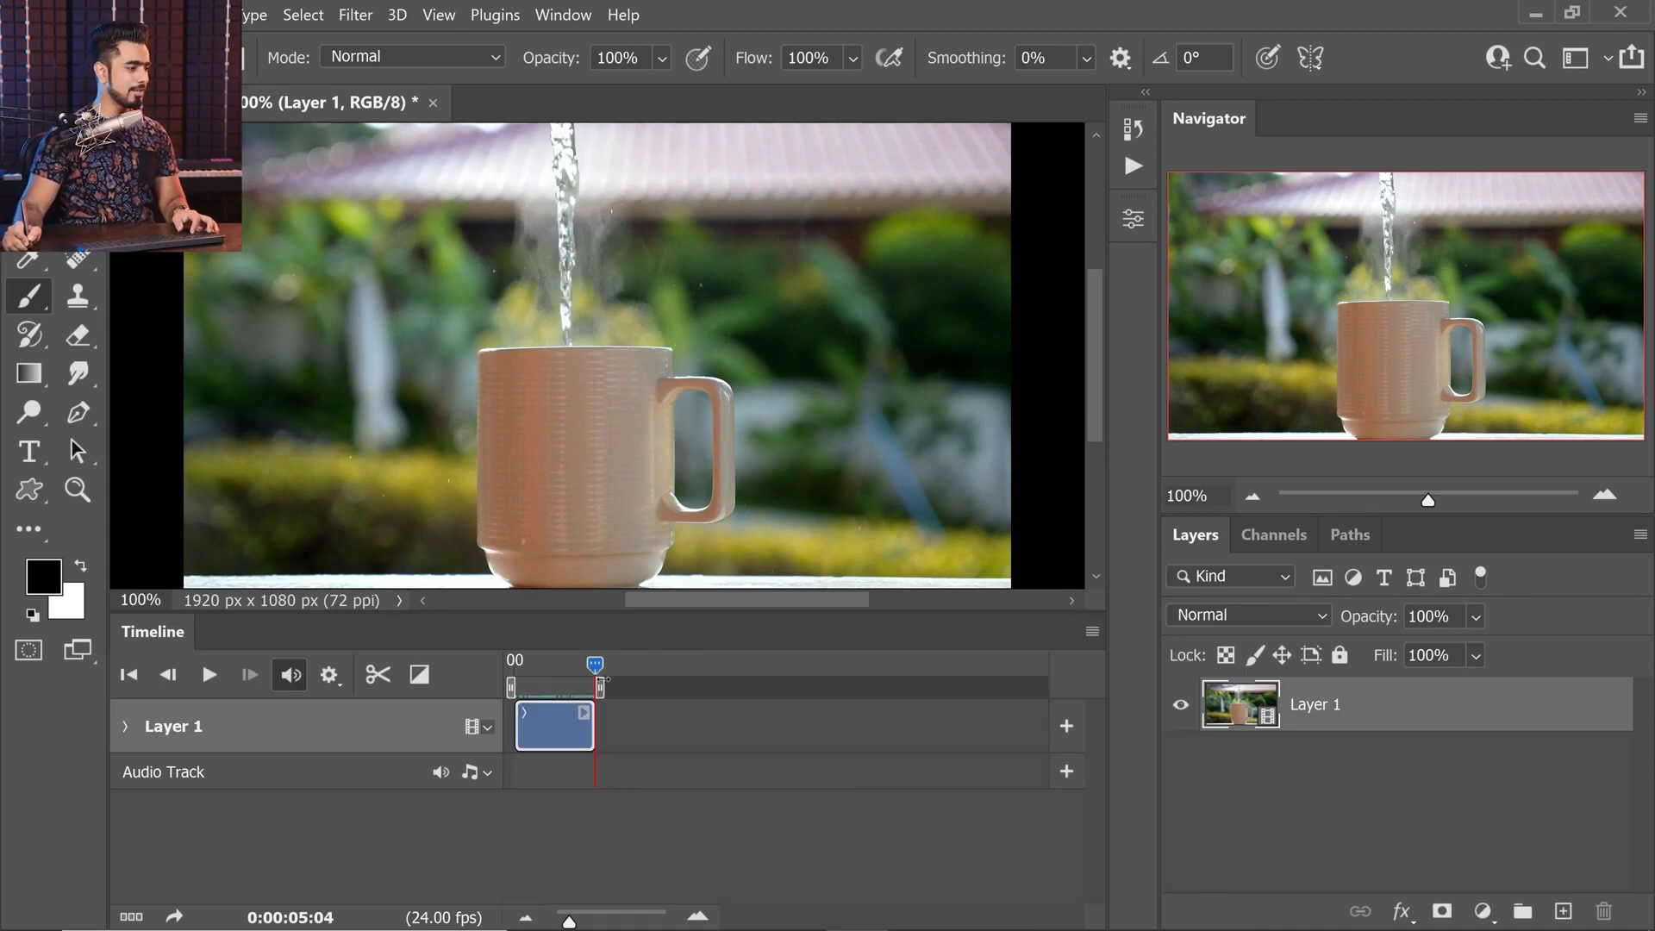
- Duplicate the trimmed Layer 1 video layer
drag(569, 920, 582, 922)
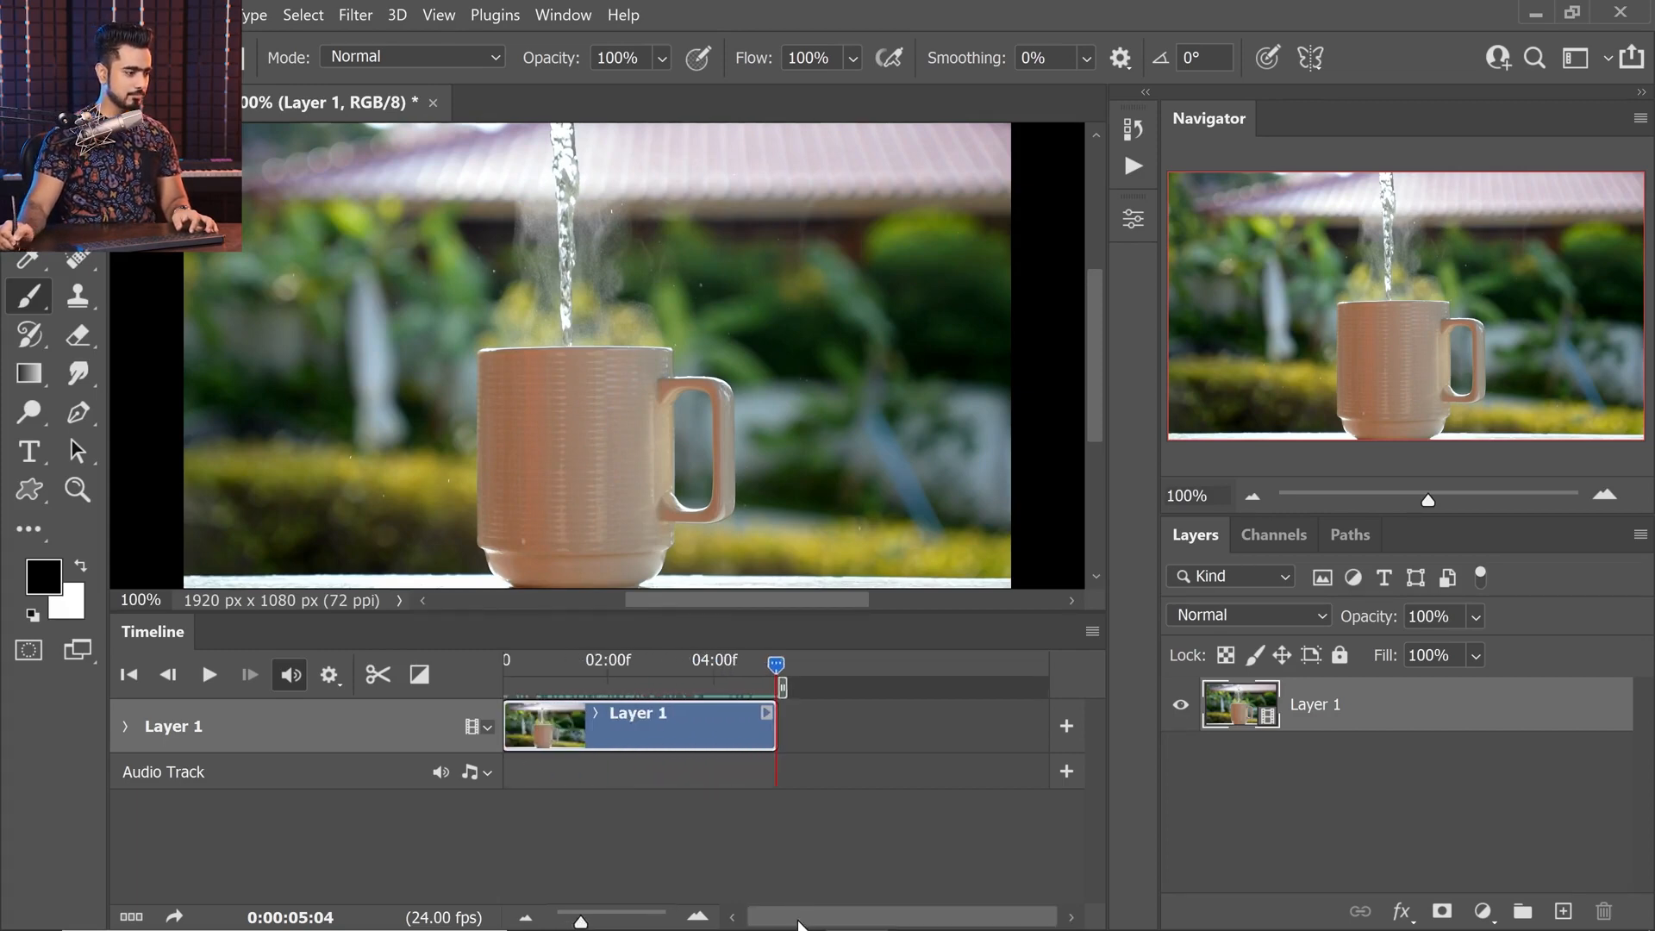
drag(776, 920, 746, 922)
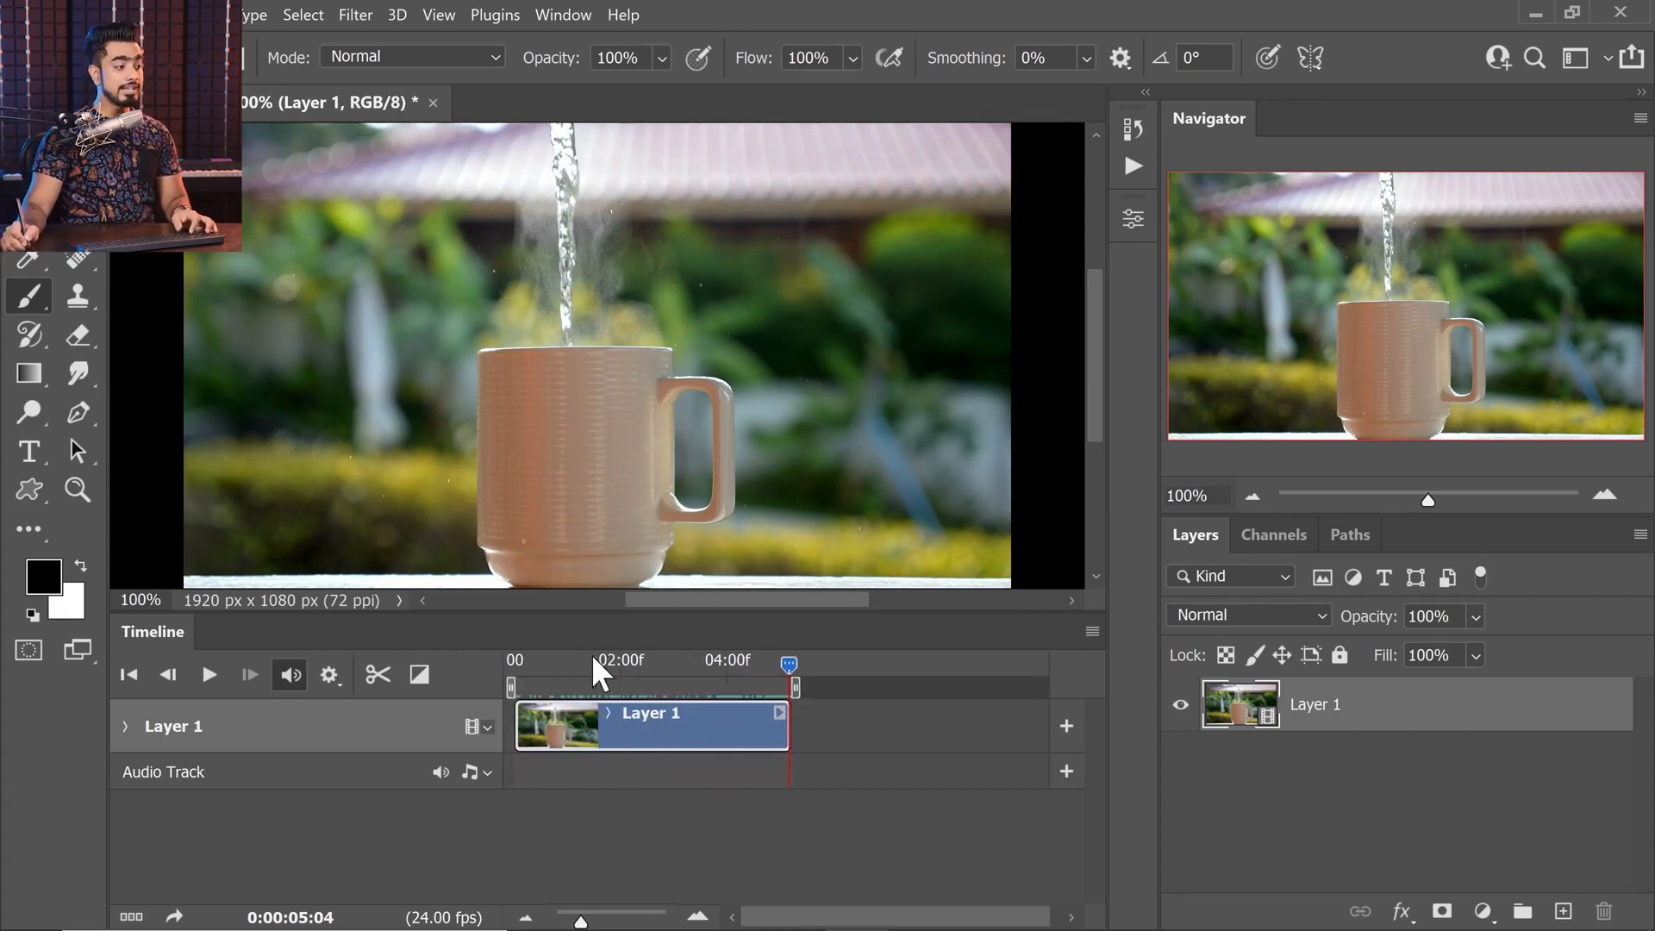
drag(1457, 709, 1562, 906)
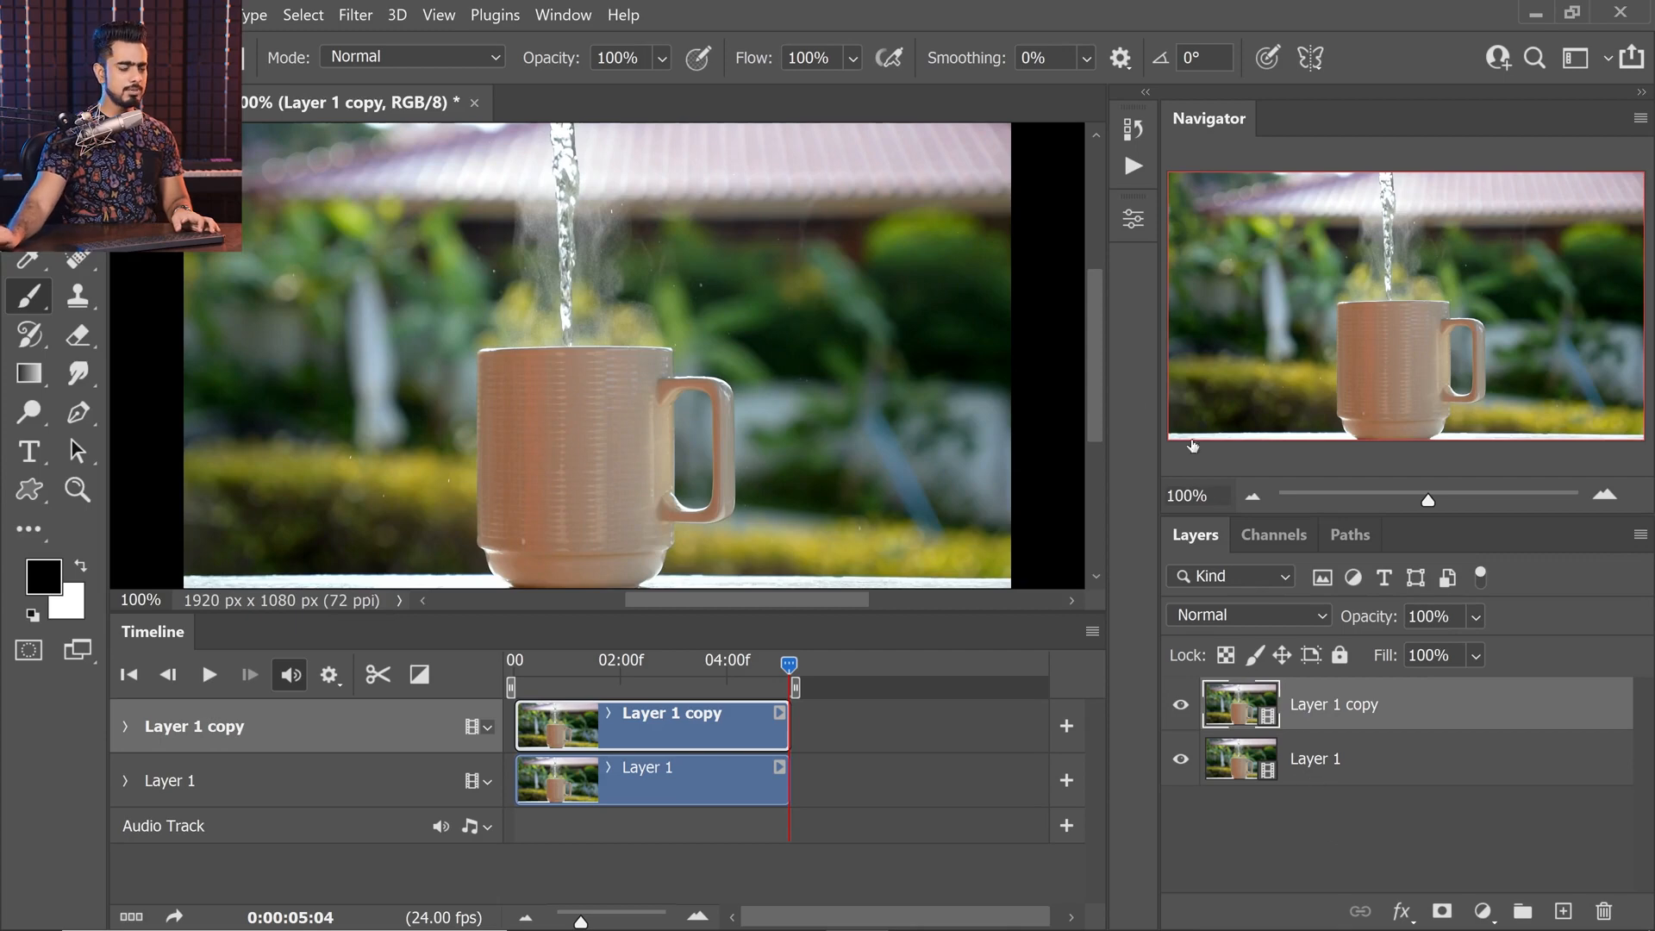
- Remove the Navigator panel from the workspace and switch the layer thumbnails to large
drag(1212, 128, 950, 122)
click(1062, 76)
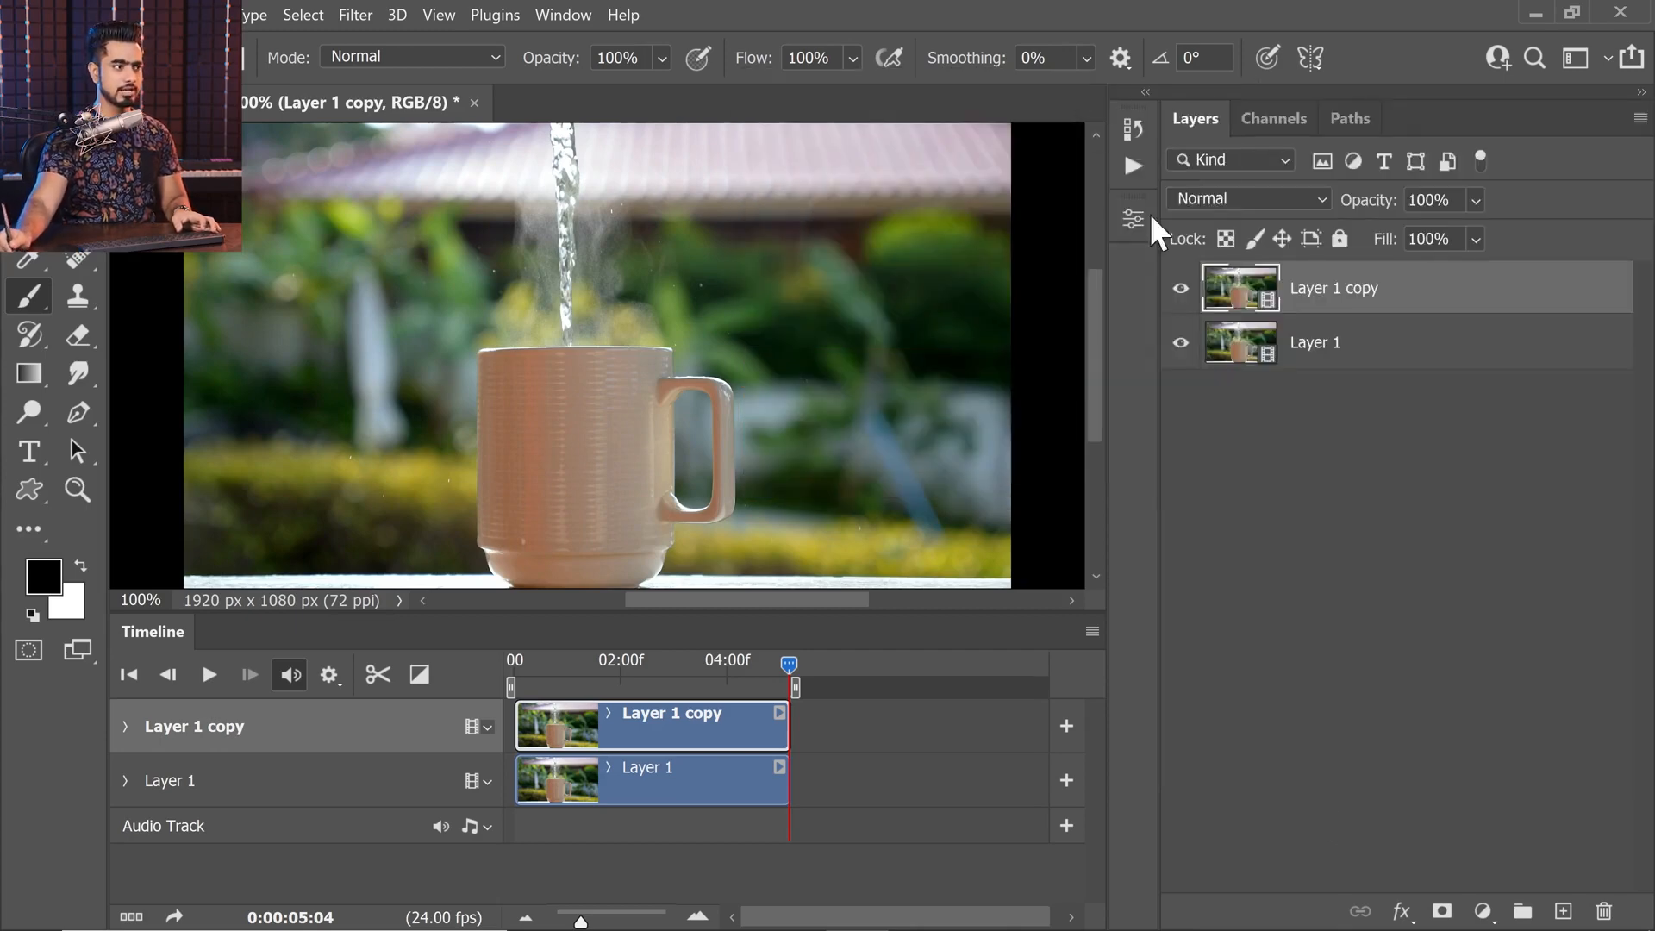
right_click(1331, 457)
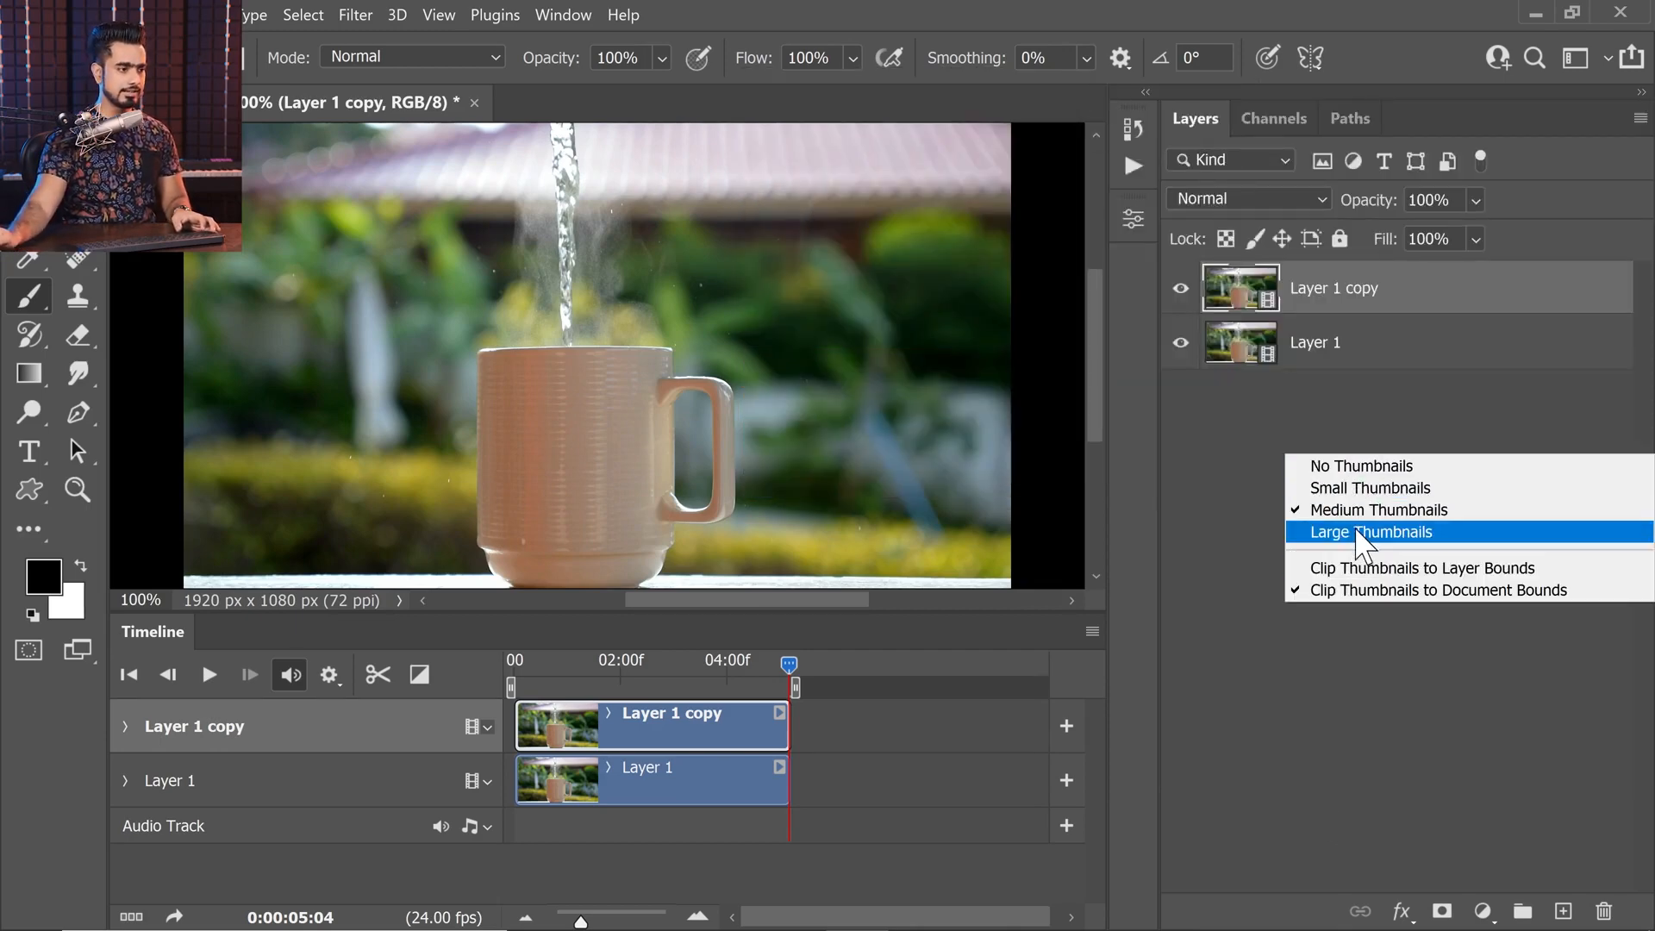
click(1360, 529)
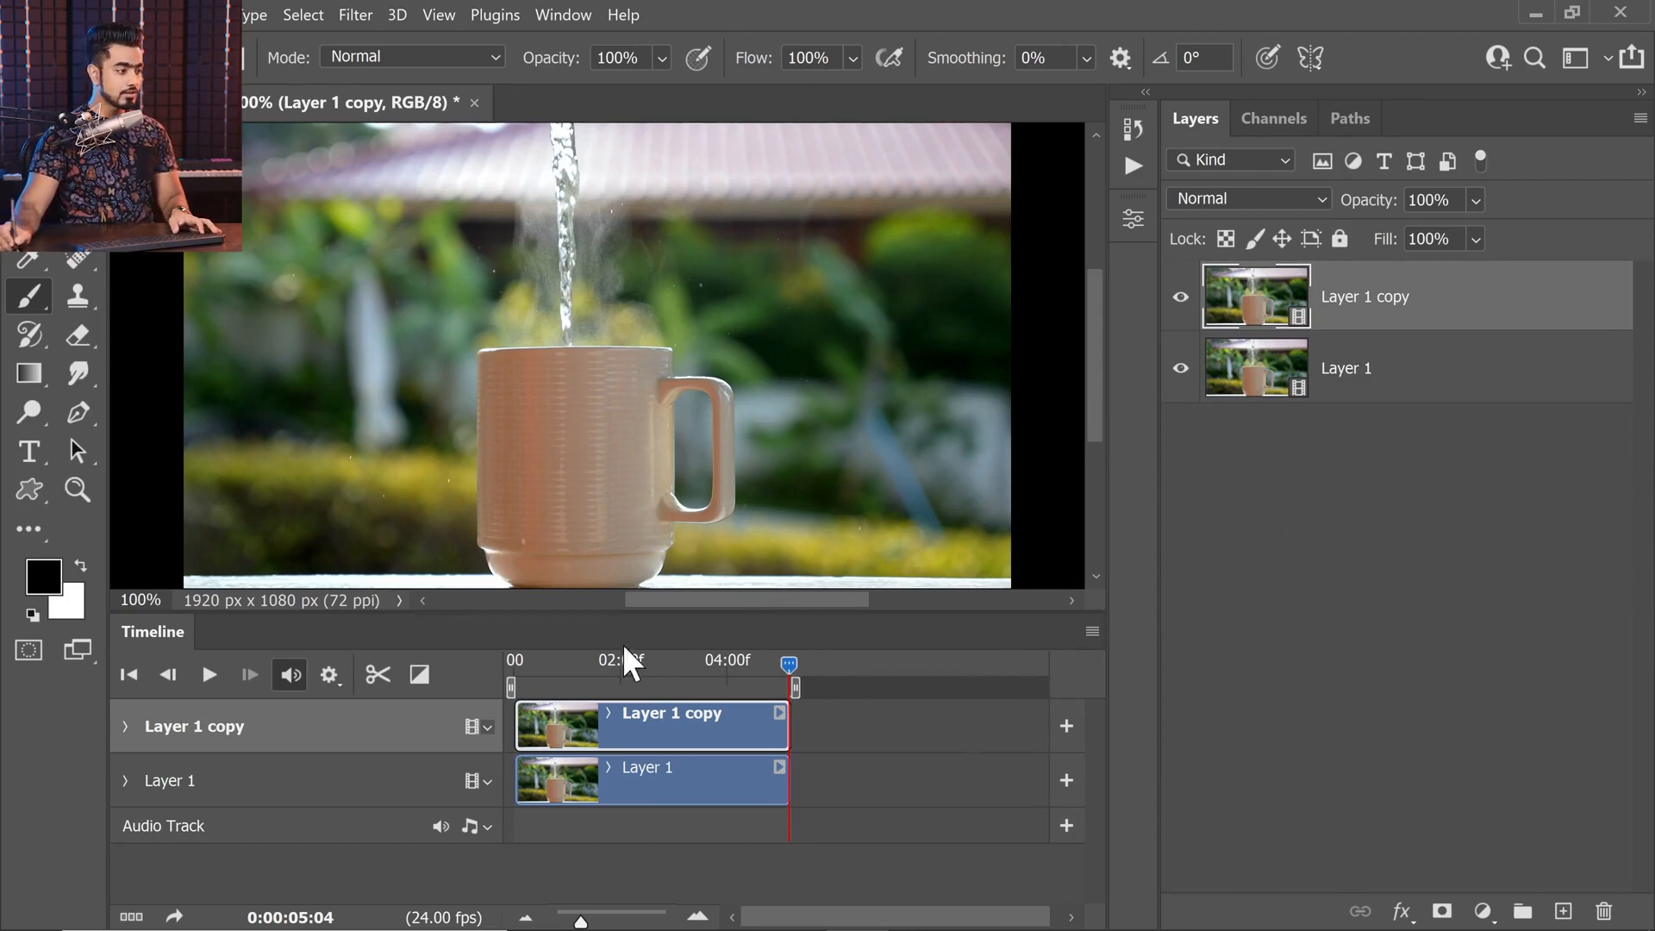
- Move the lower Layer 1 clip along the timeline so it starts right after the Layer 1 copy clip ends
drag(788, 664, 515, 668)
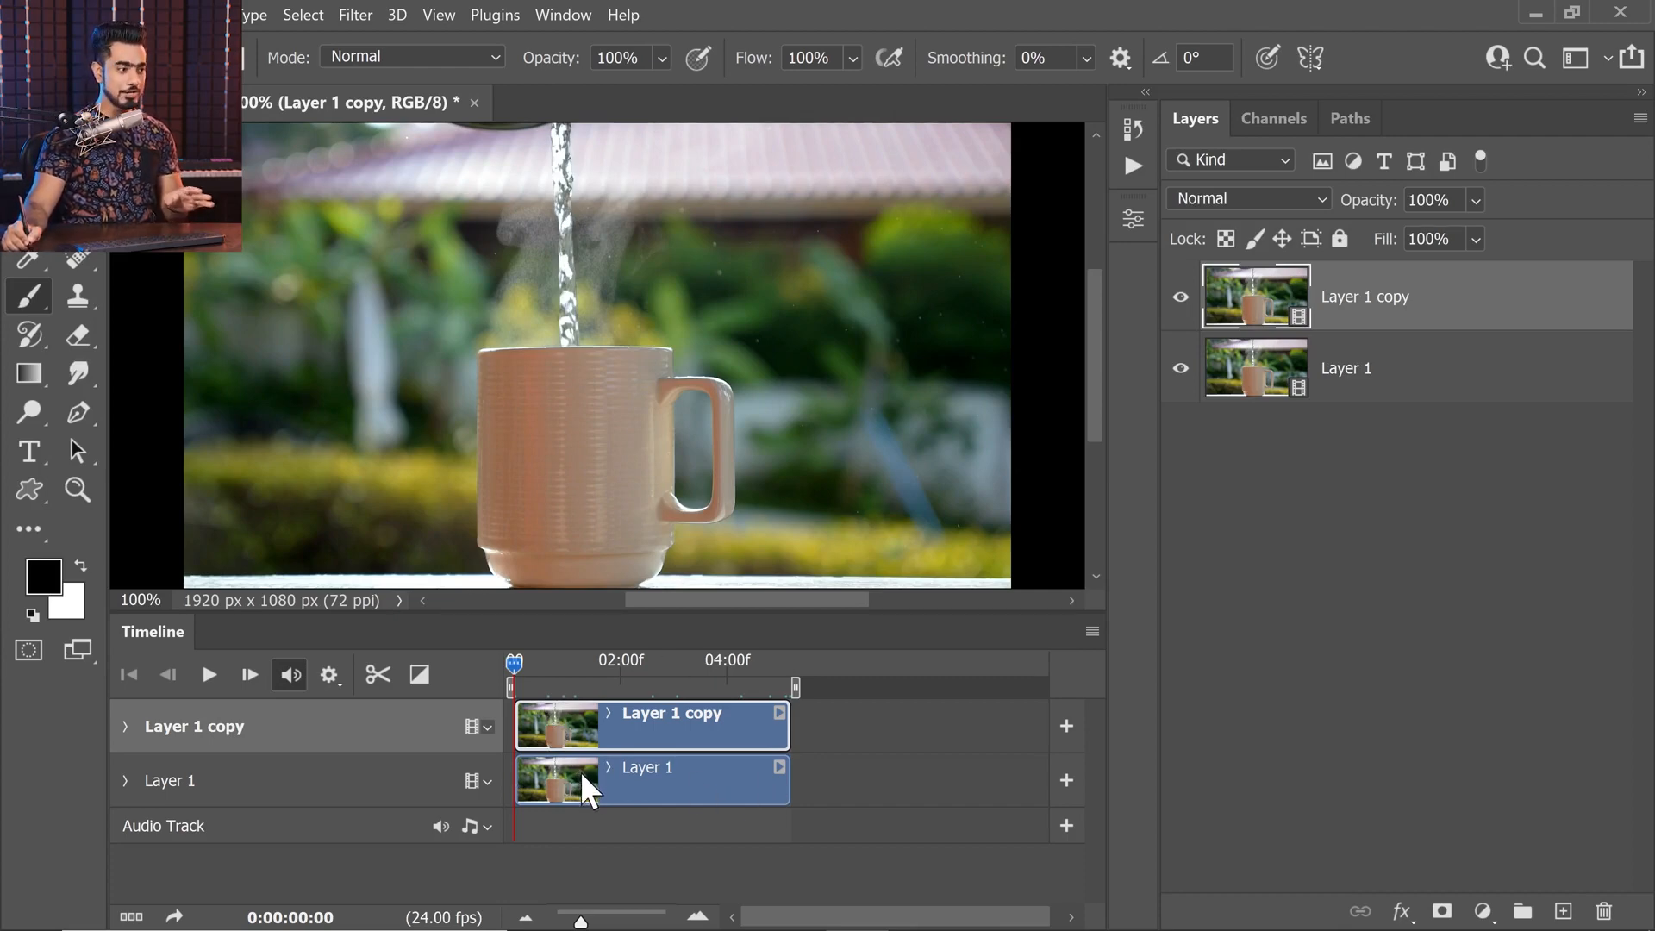
click(628, 776)
drag(628, 775, 895, 774)
drag(705, 660, 800, 683)
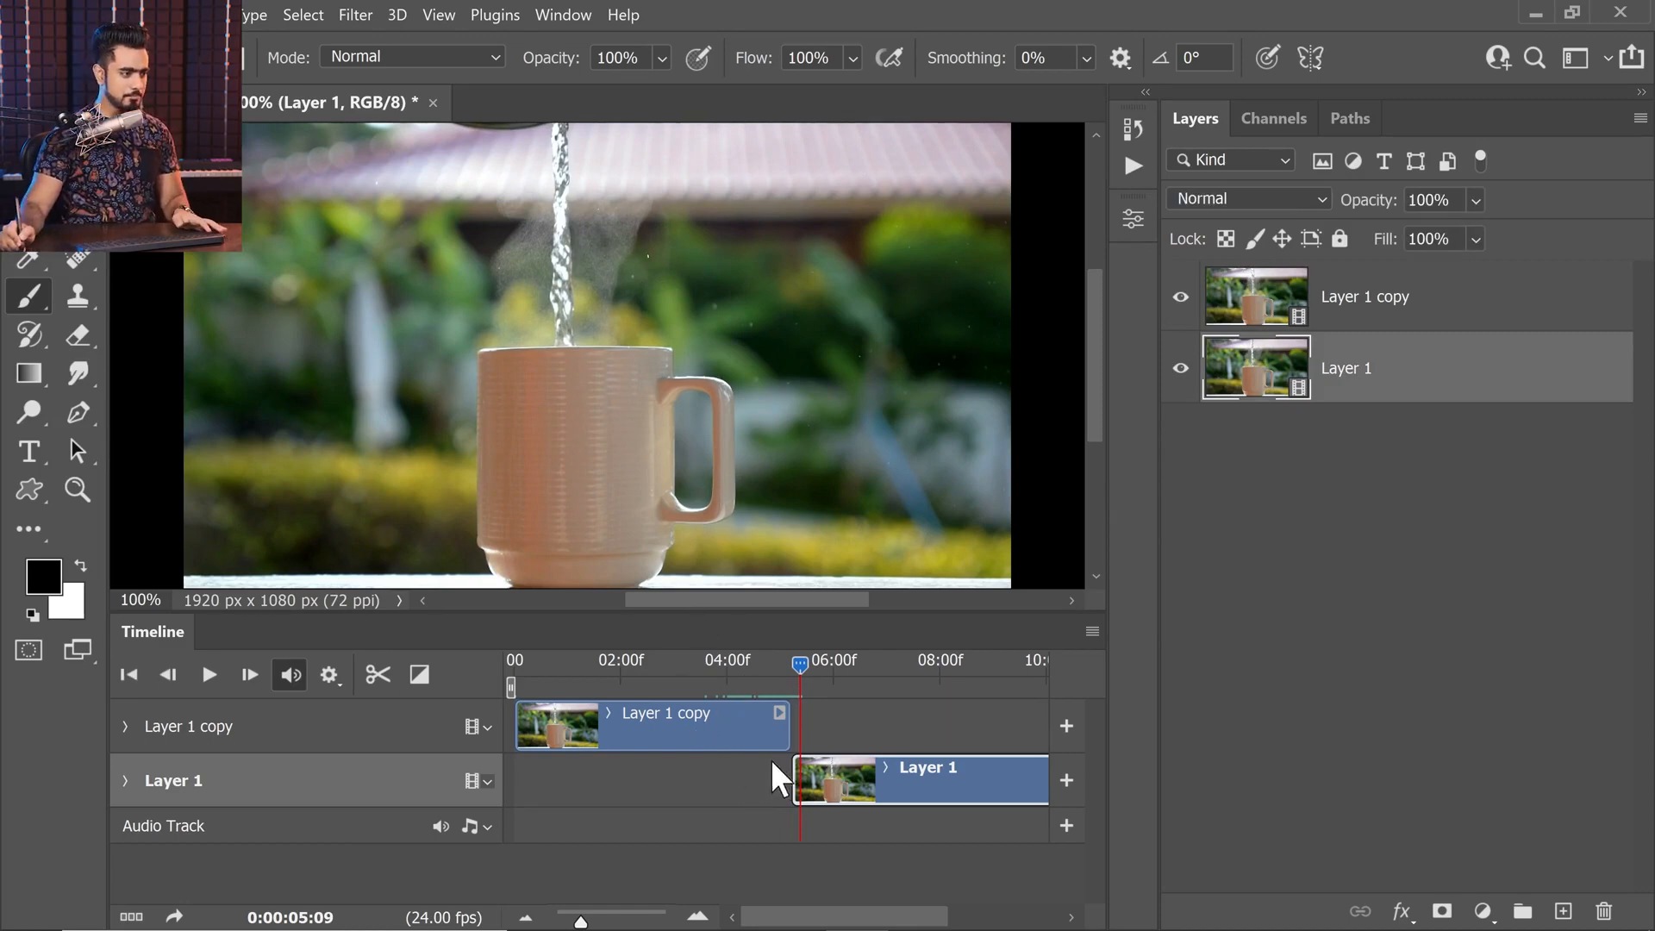
- Extend the start of Layer 1 back to the timeline's beginning and trim its end to match Layer 1 copy
drag(795, 773, 517, 774)
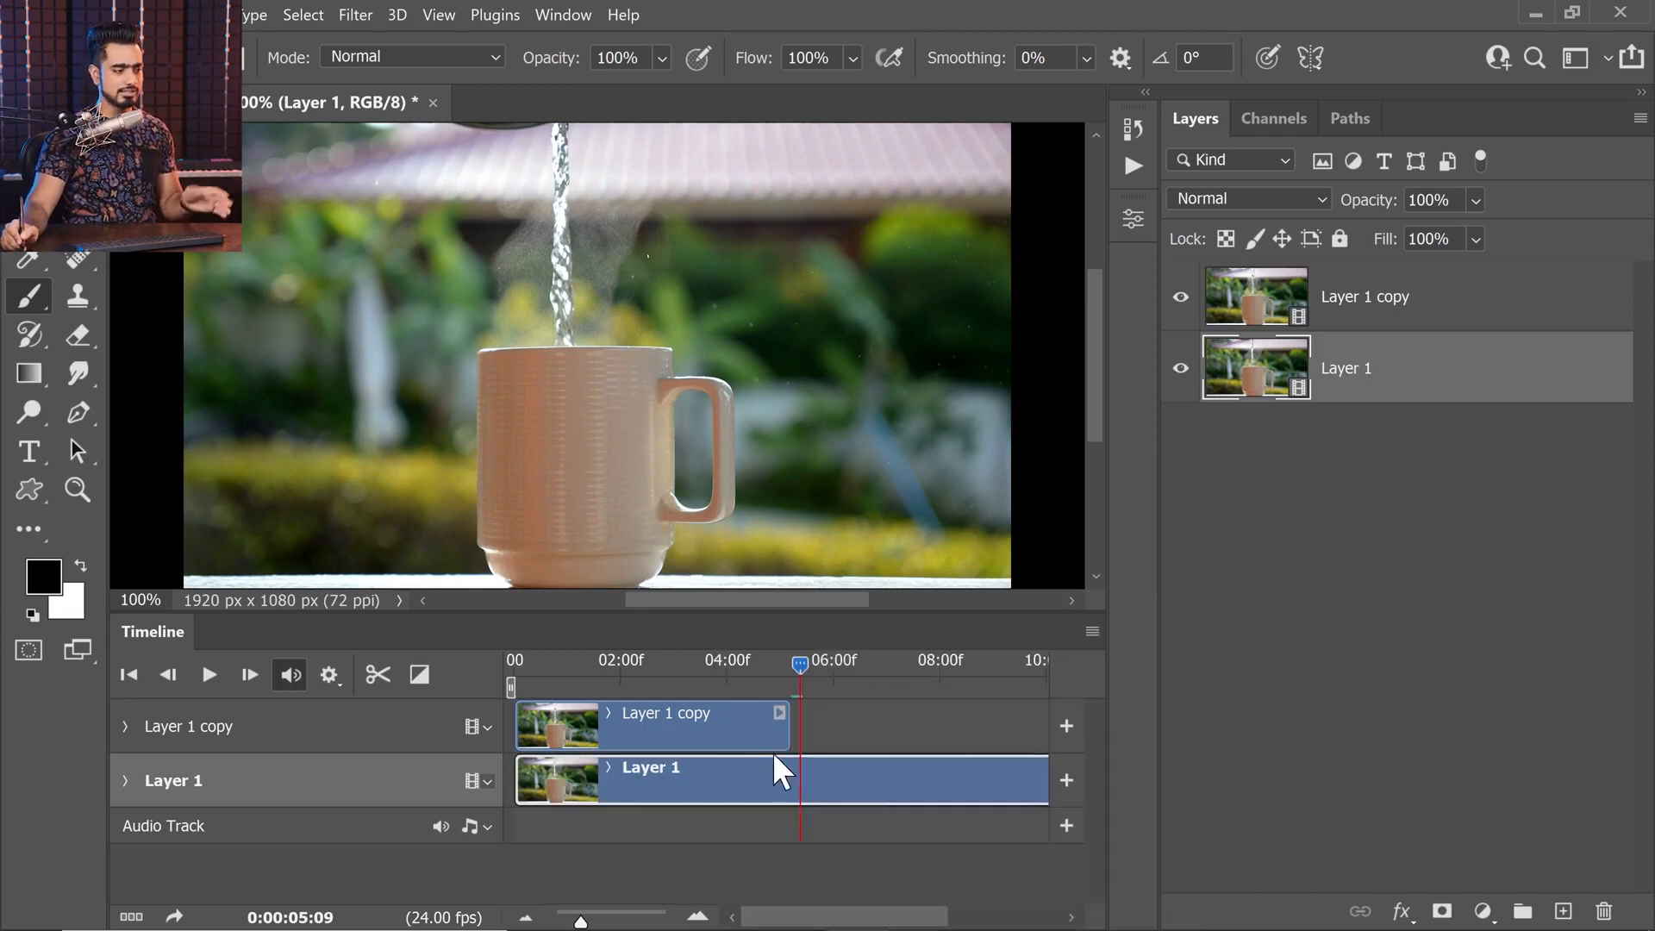
drag(800, 665, 829, 724)
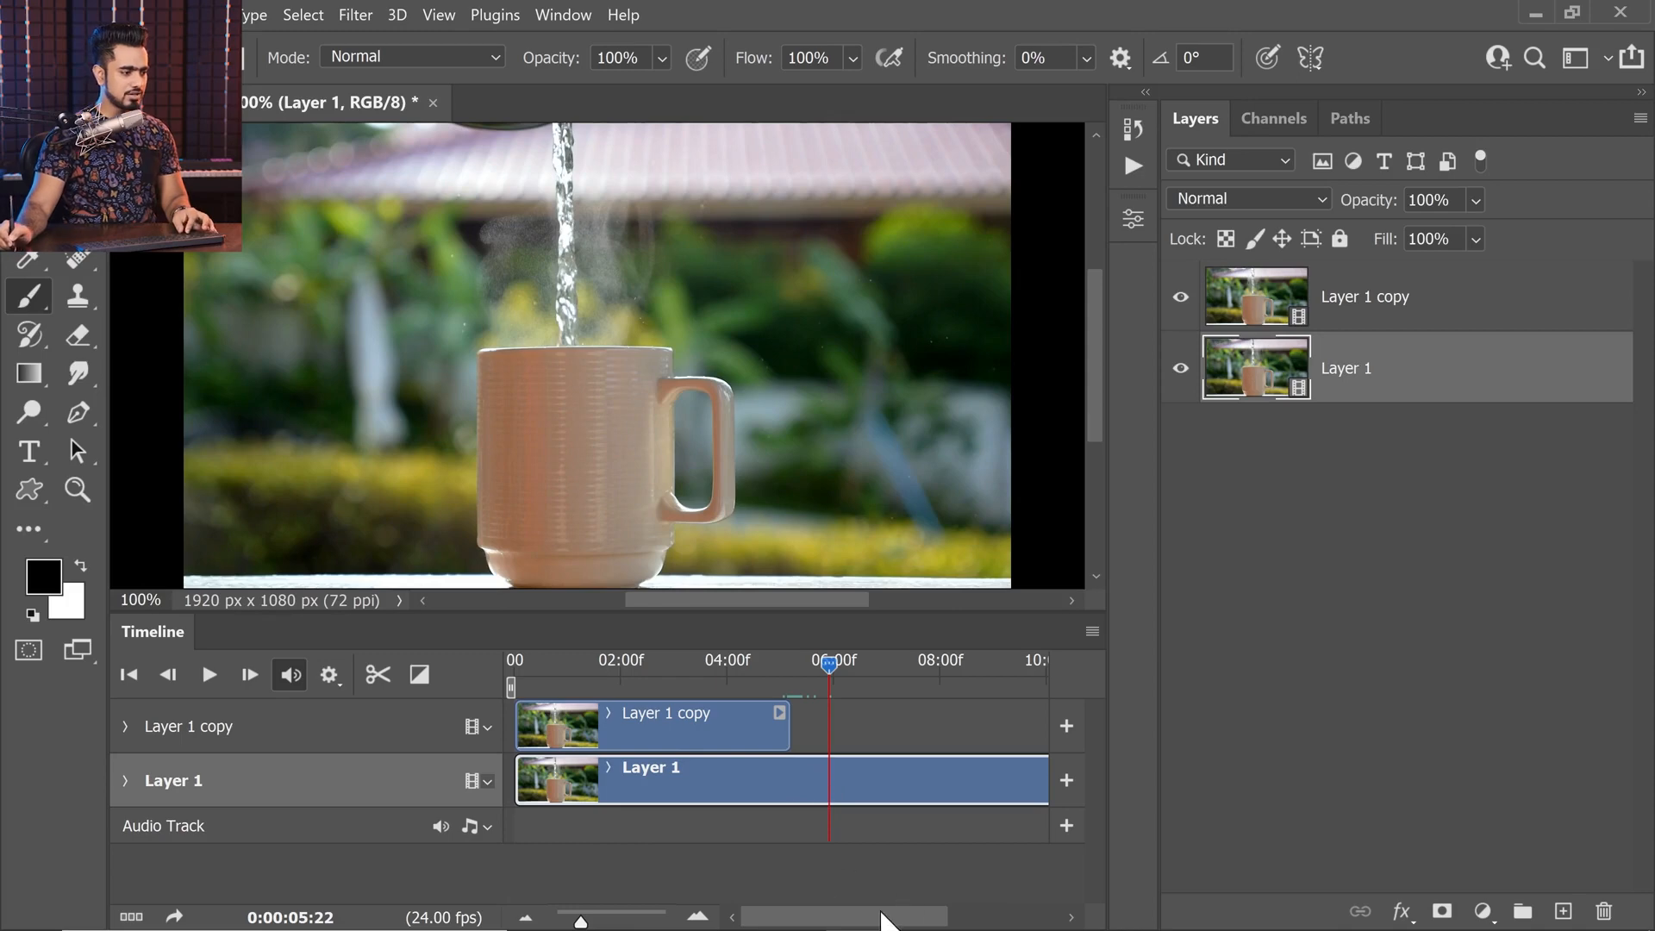
scroll(882, 915, right, 3)
drag(1019, 789, 744, 780)
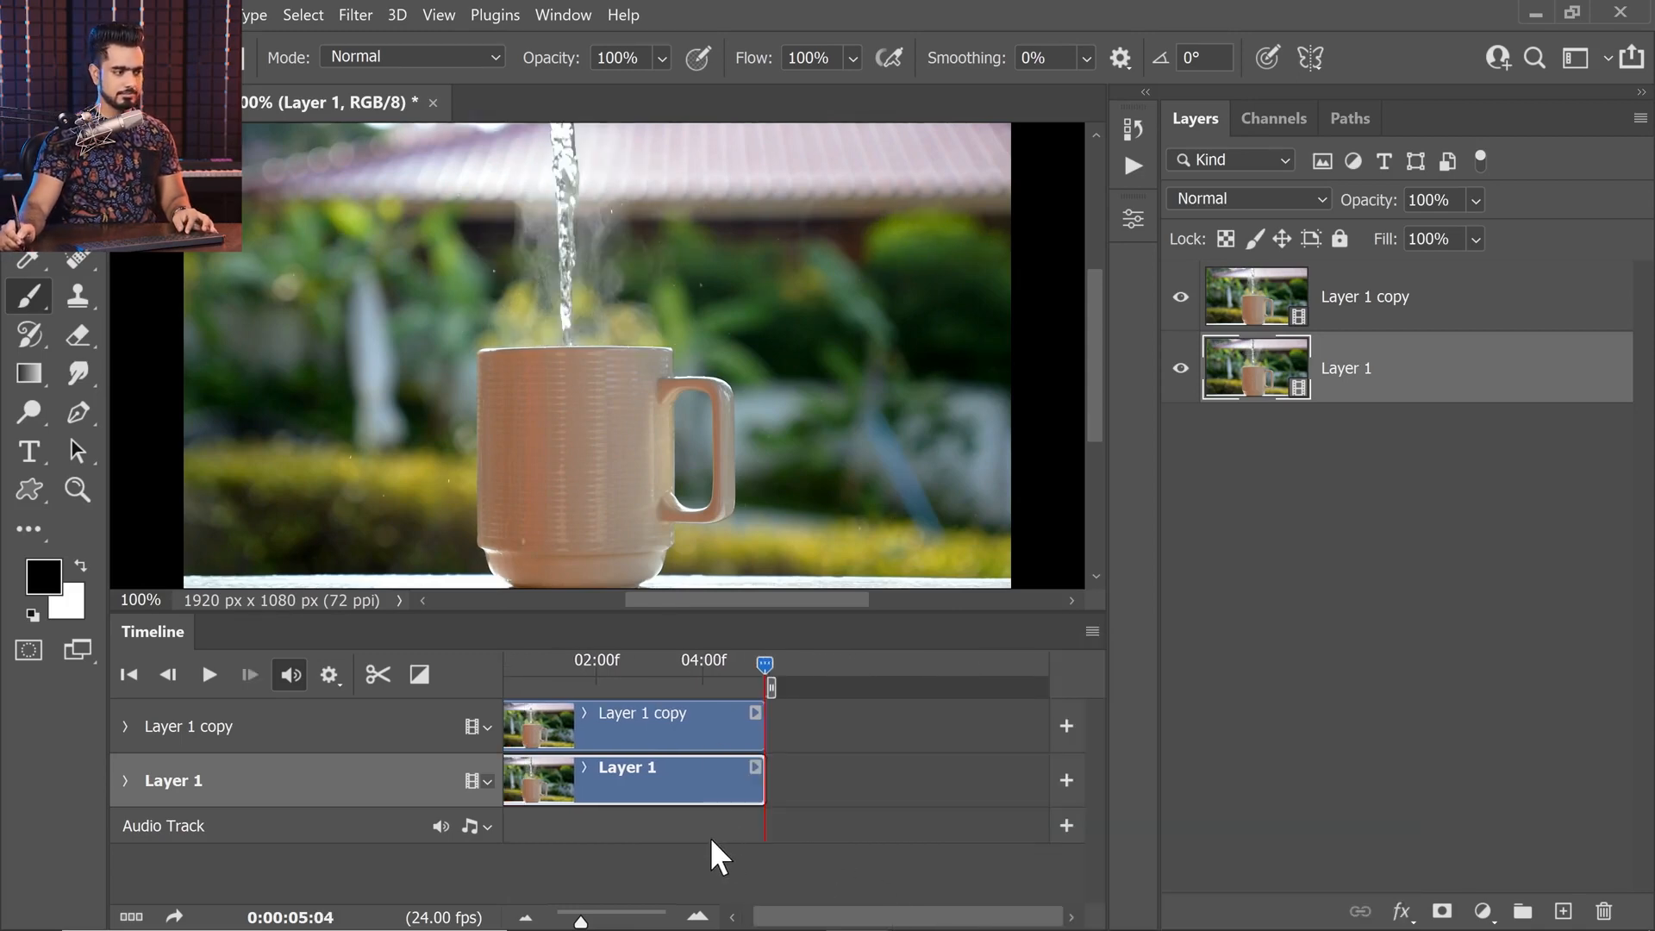
drag(764, 663, 715, 664)
drag(779, 917, 766, 916)
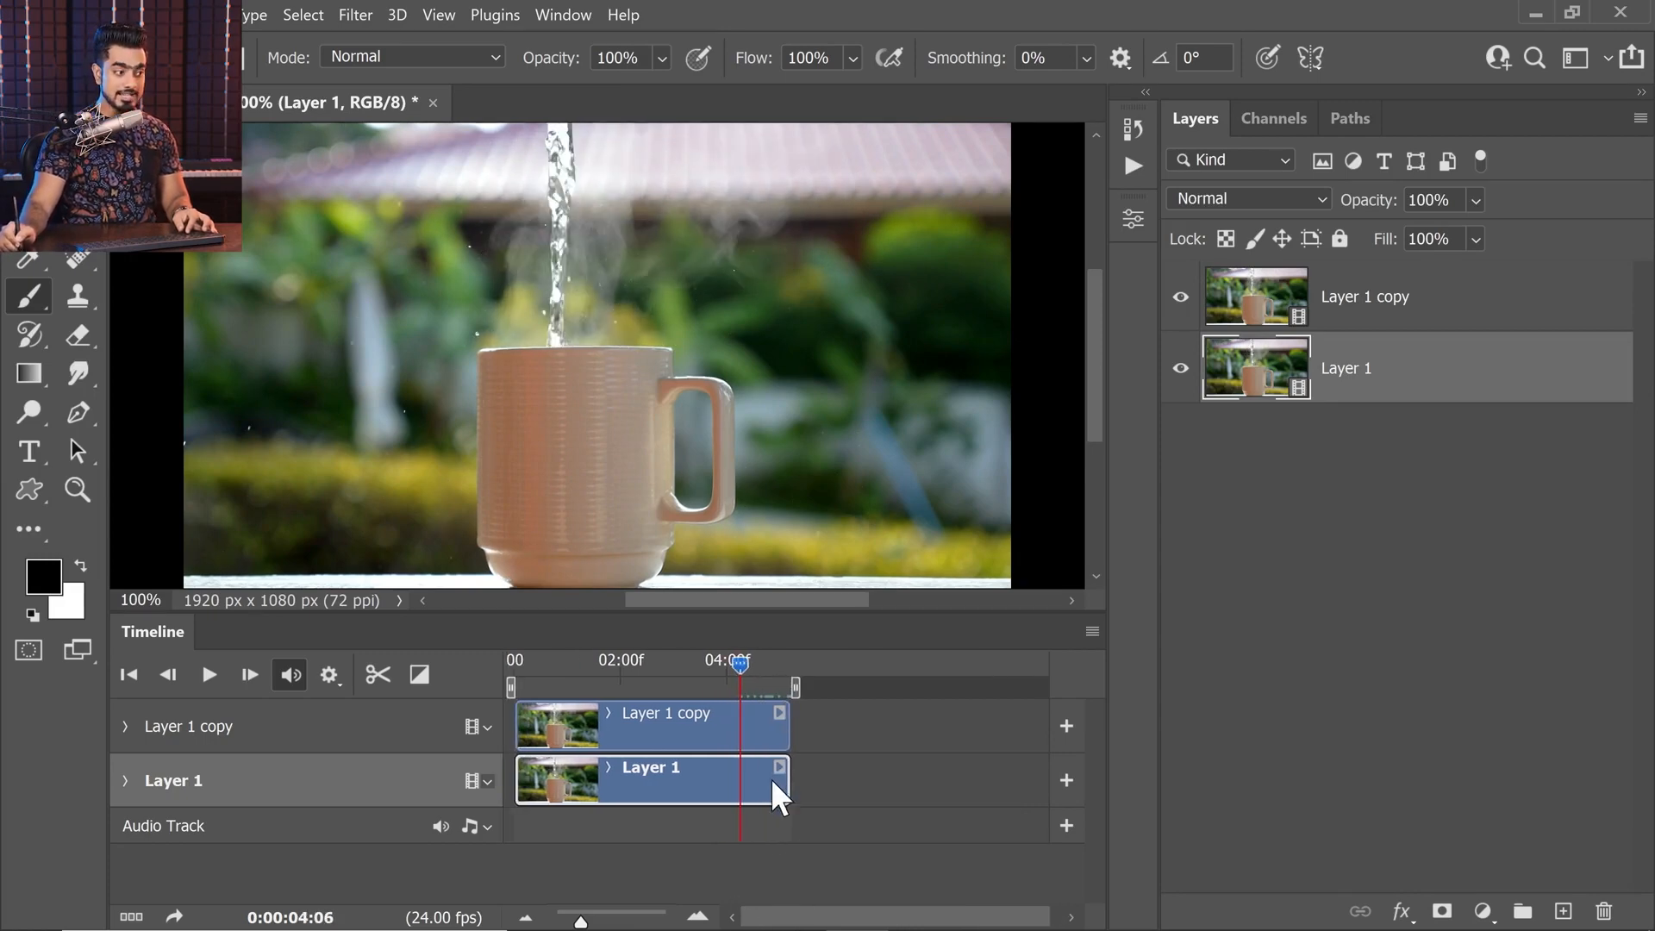
- Expand the Layer 1 copy track's properties and add an Opacity keyframe at 0:00:05:01
drag(743, 673, 752, 662)
click(758, 725)
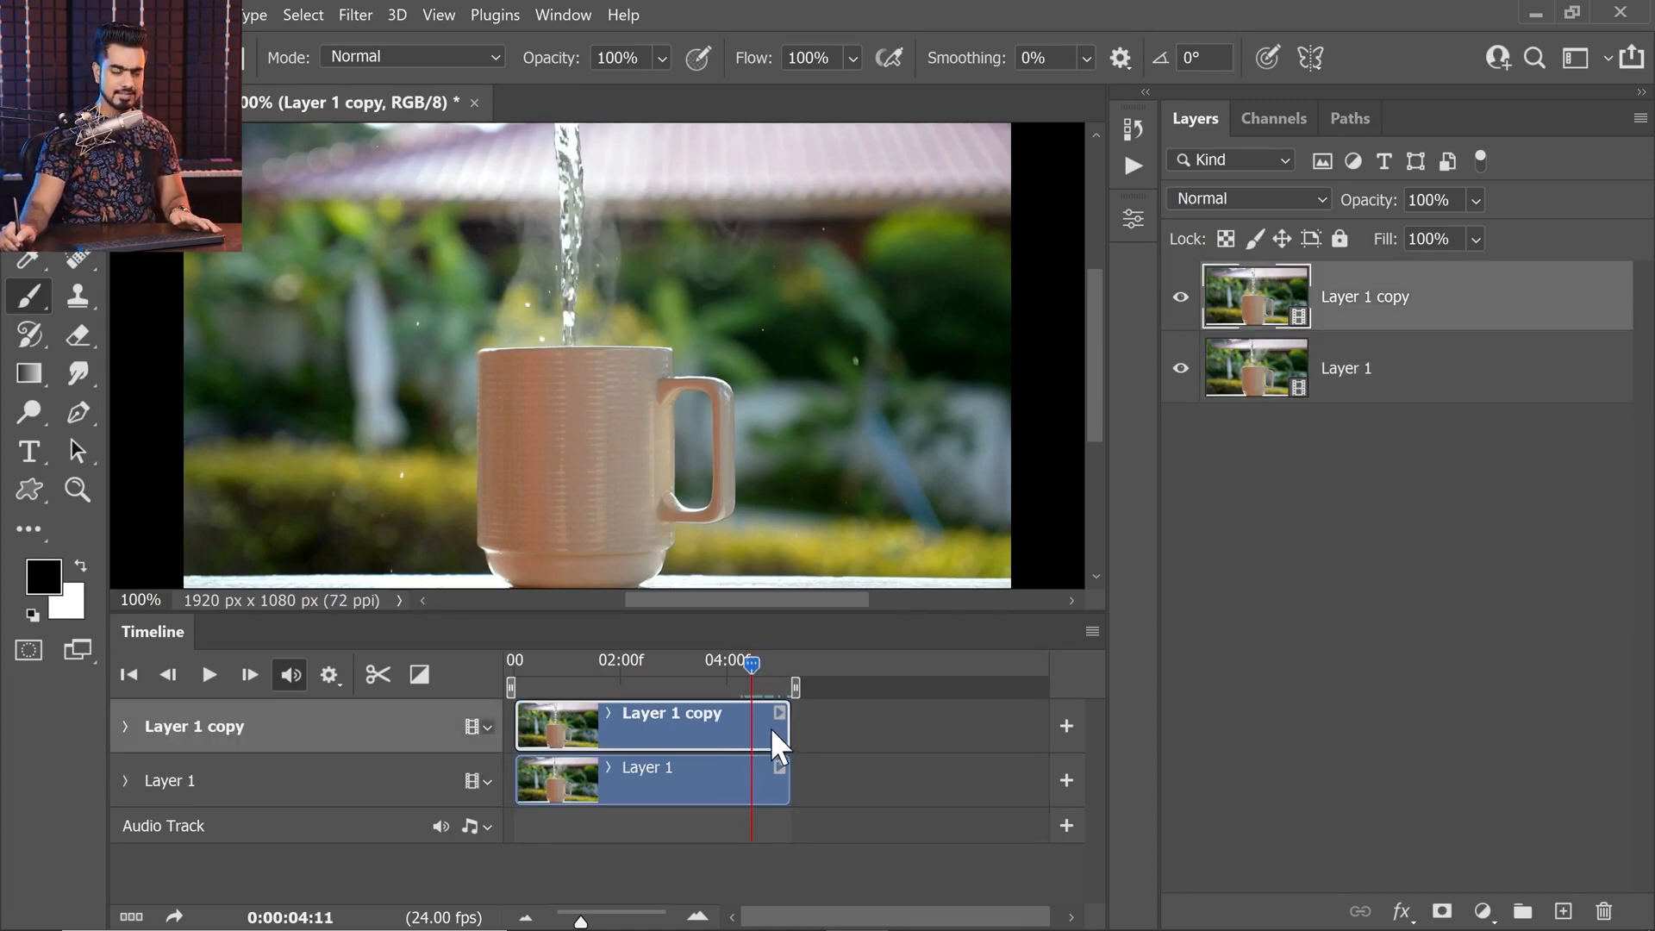
click(126, 726)
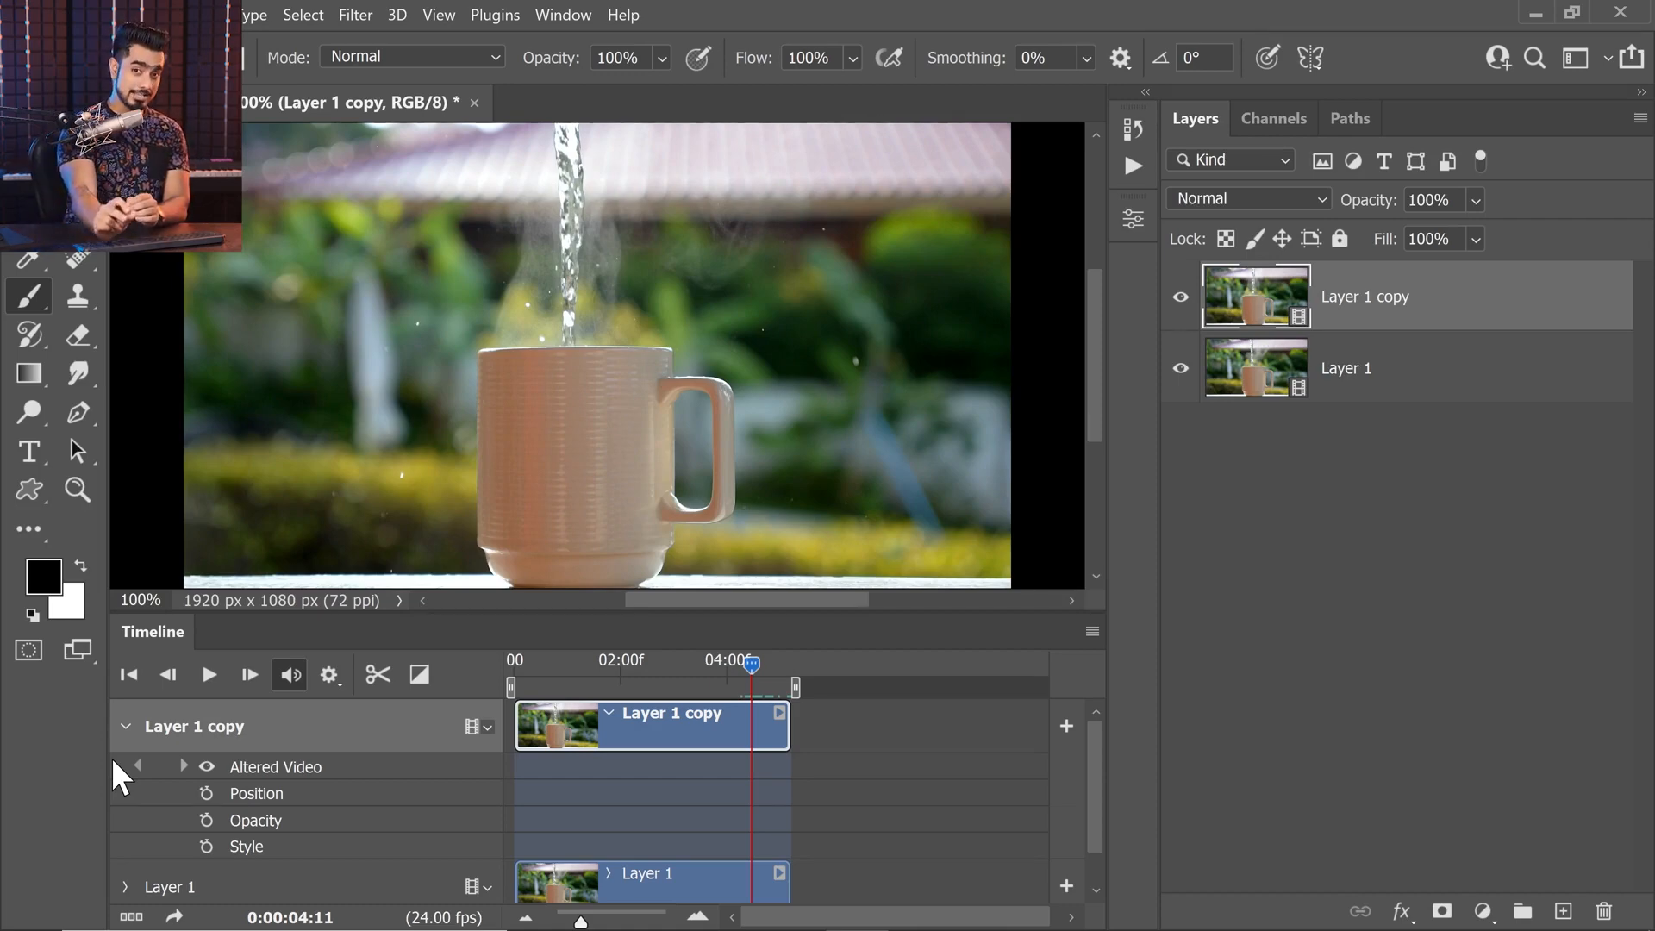
drag(751, 669, 767, 671)
drag(583, 921, 602, 921)
drag(774, 664, 849, 675)
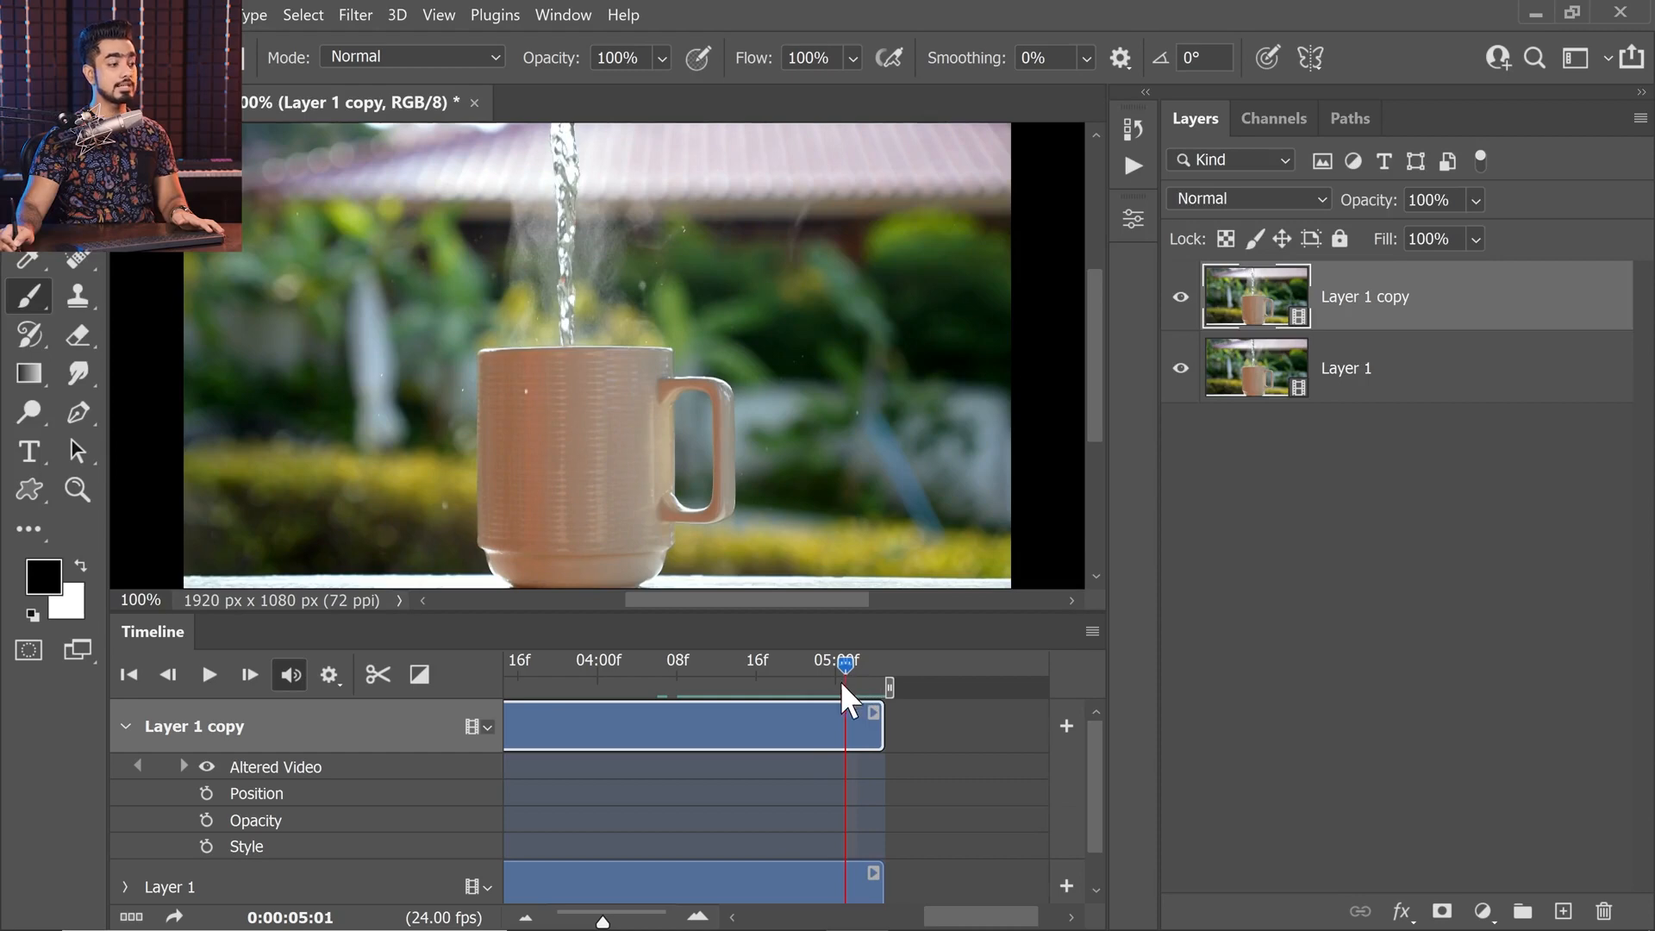
click(207, 819)
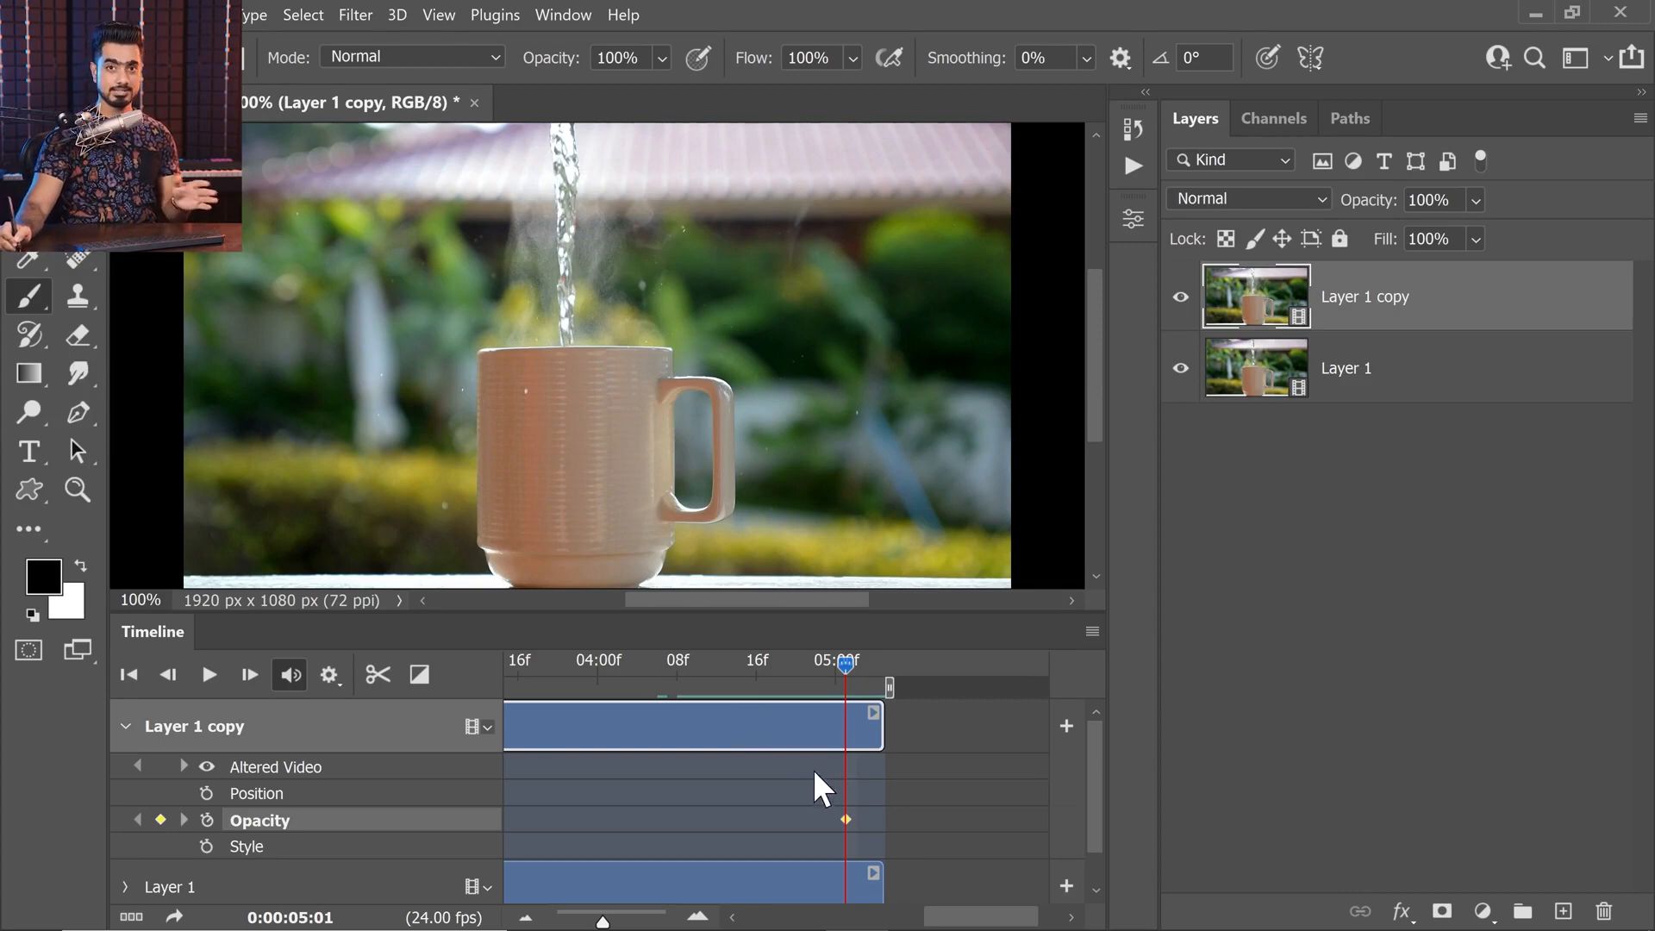
- Add a second Opacity keyframe on Layer 1 copy at 0:00:05:04 and lower the layer's opacity to 0% there
drag(850, 659, 874, 664)
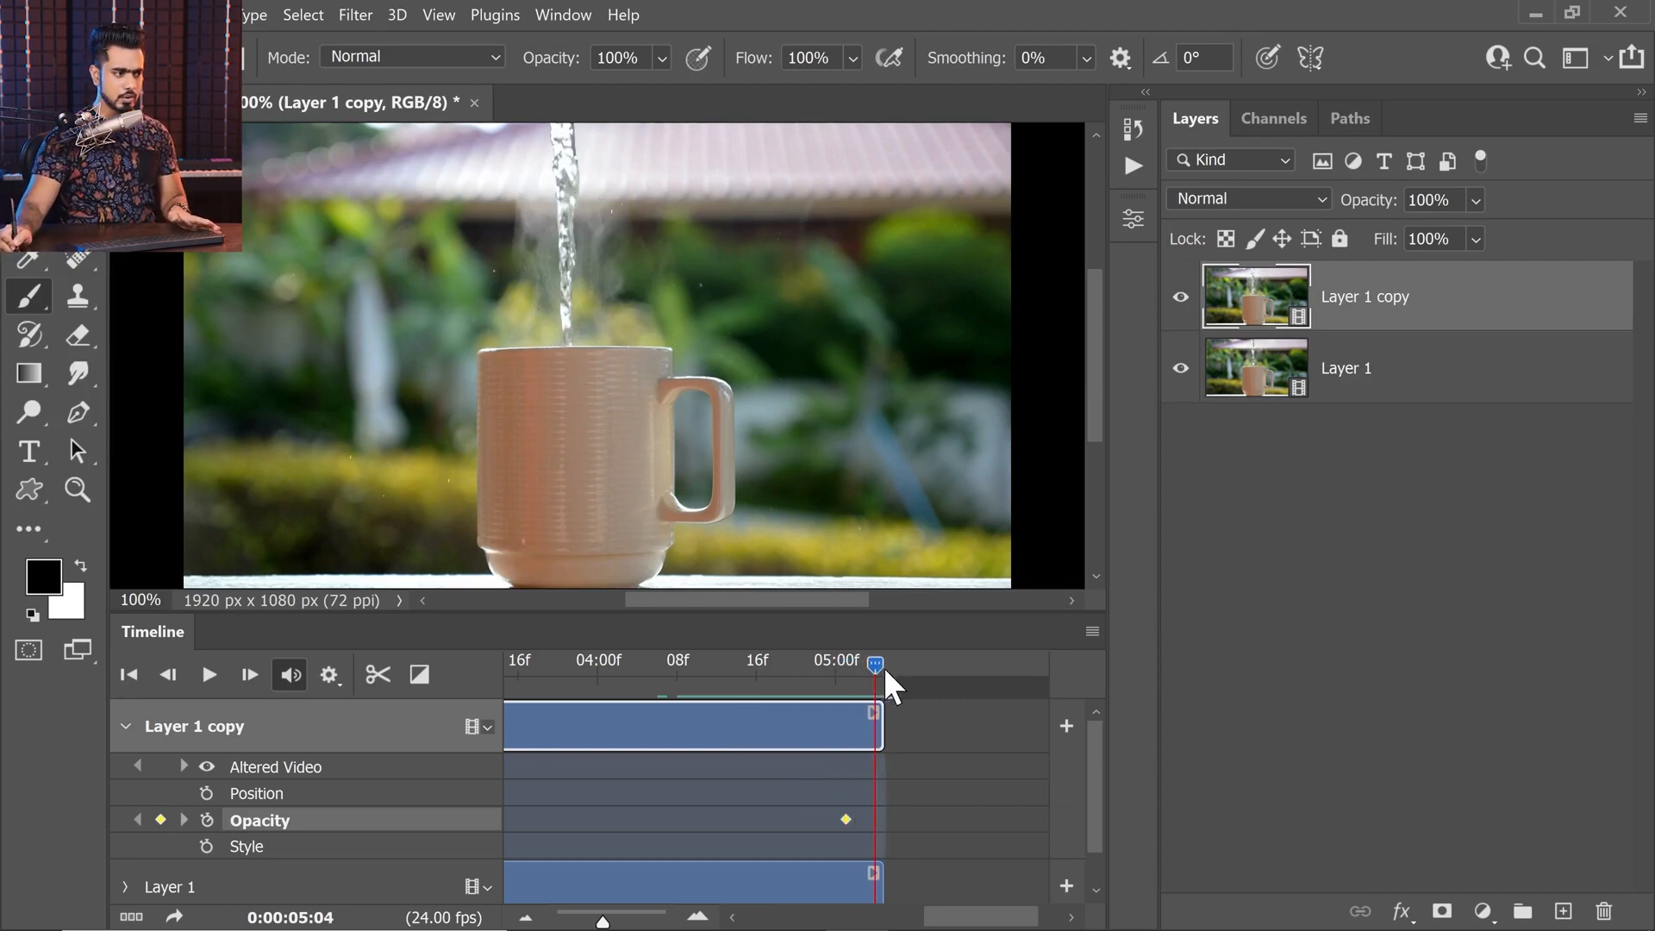
click(161, 818)
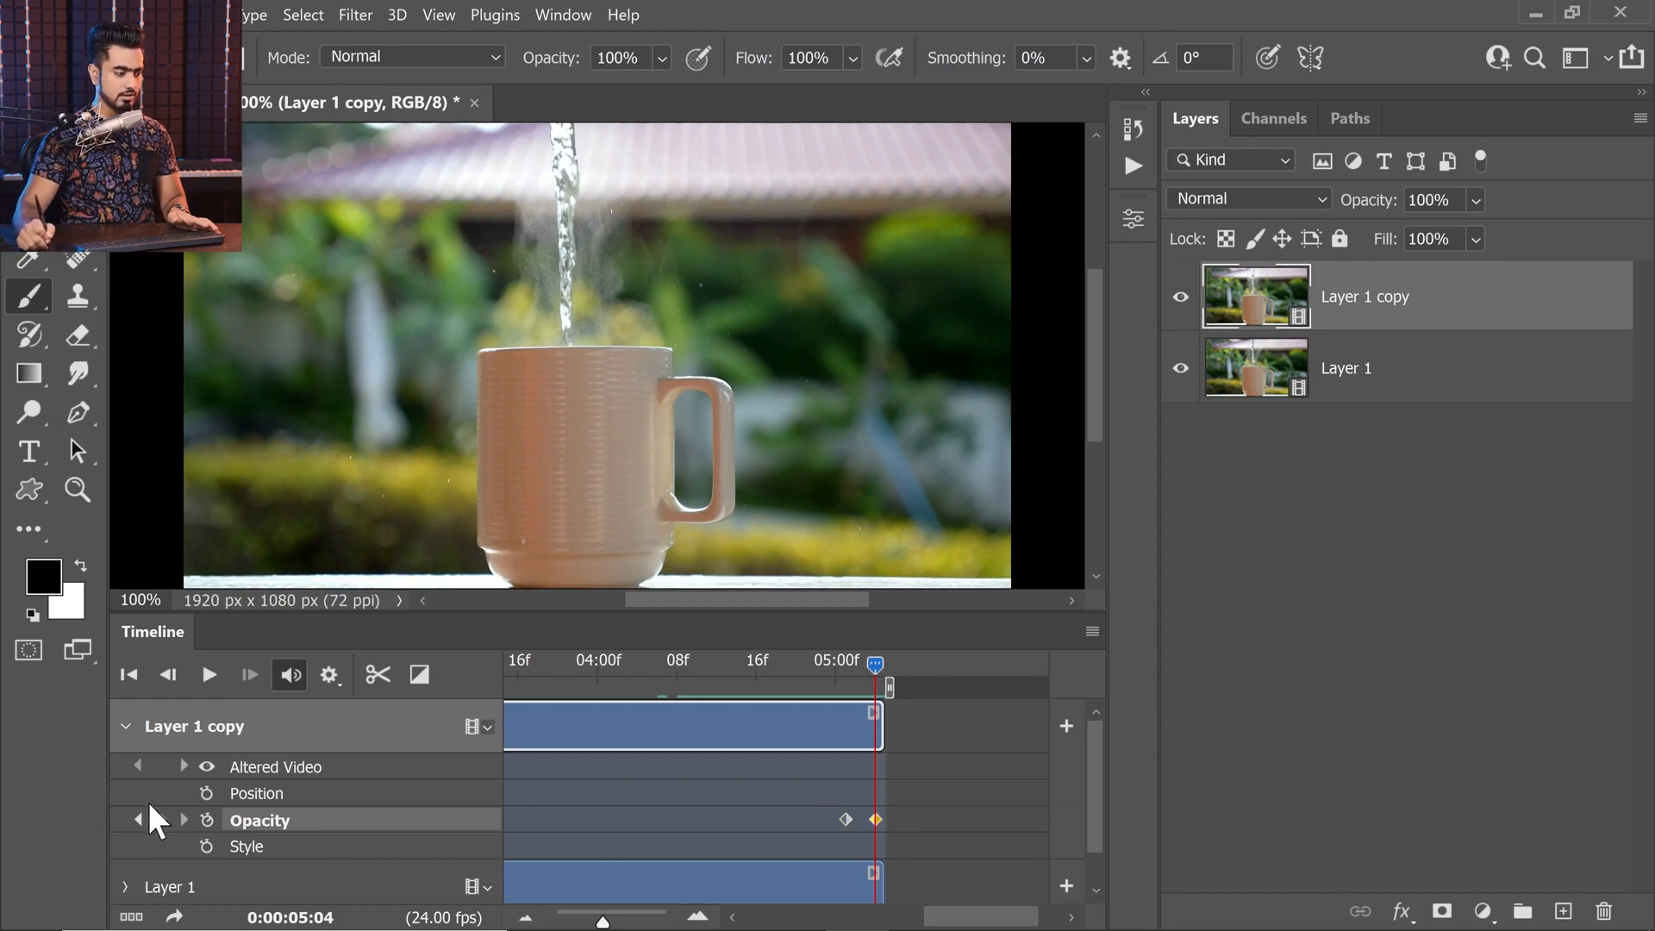
drag(1371, 204, 505, 256)
- Reposition the first Opacity keyframe of Layer 1 copy to about 0:00:04:23 while comparing nearby frames
drag(876, 664, 805, 666)
drag(844, 817, 806, 819)
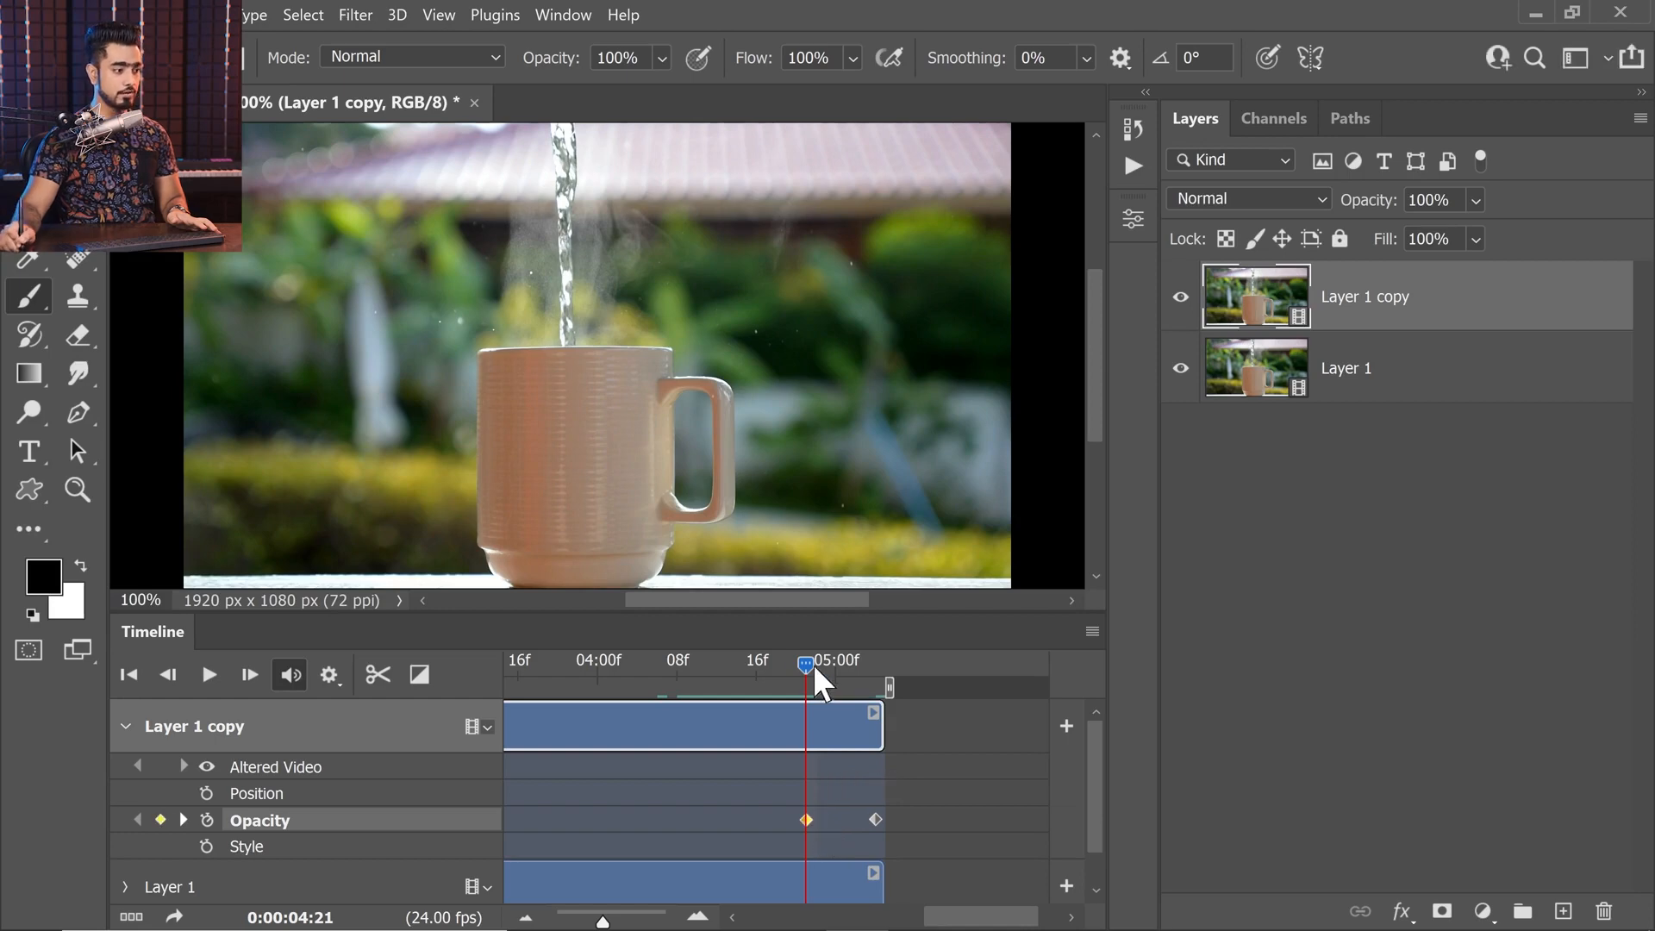
mouse_move(806, 662)
mouse_down()
mouse_move(864, 674)
mouse_move(796, 673)
mouse_up()
drag(806, 819, 817, 821)
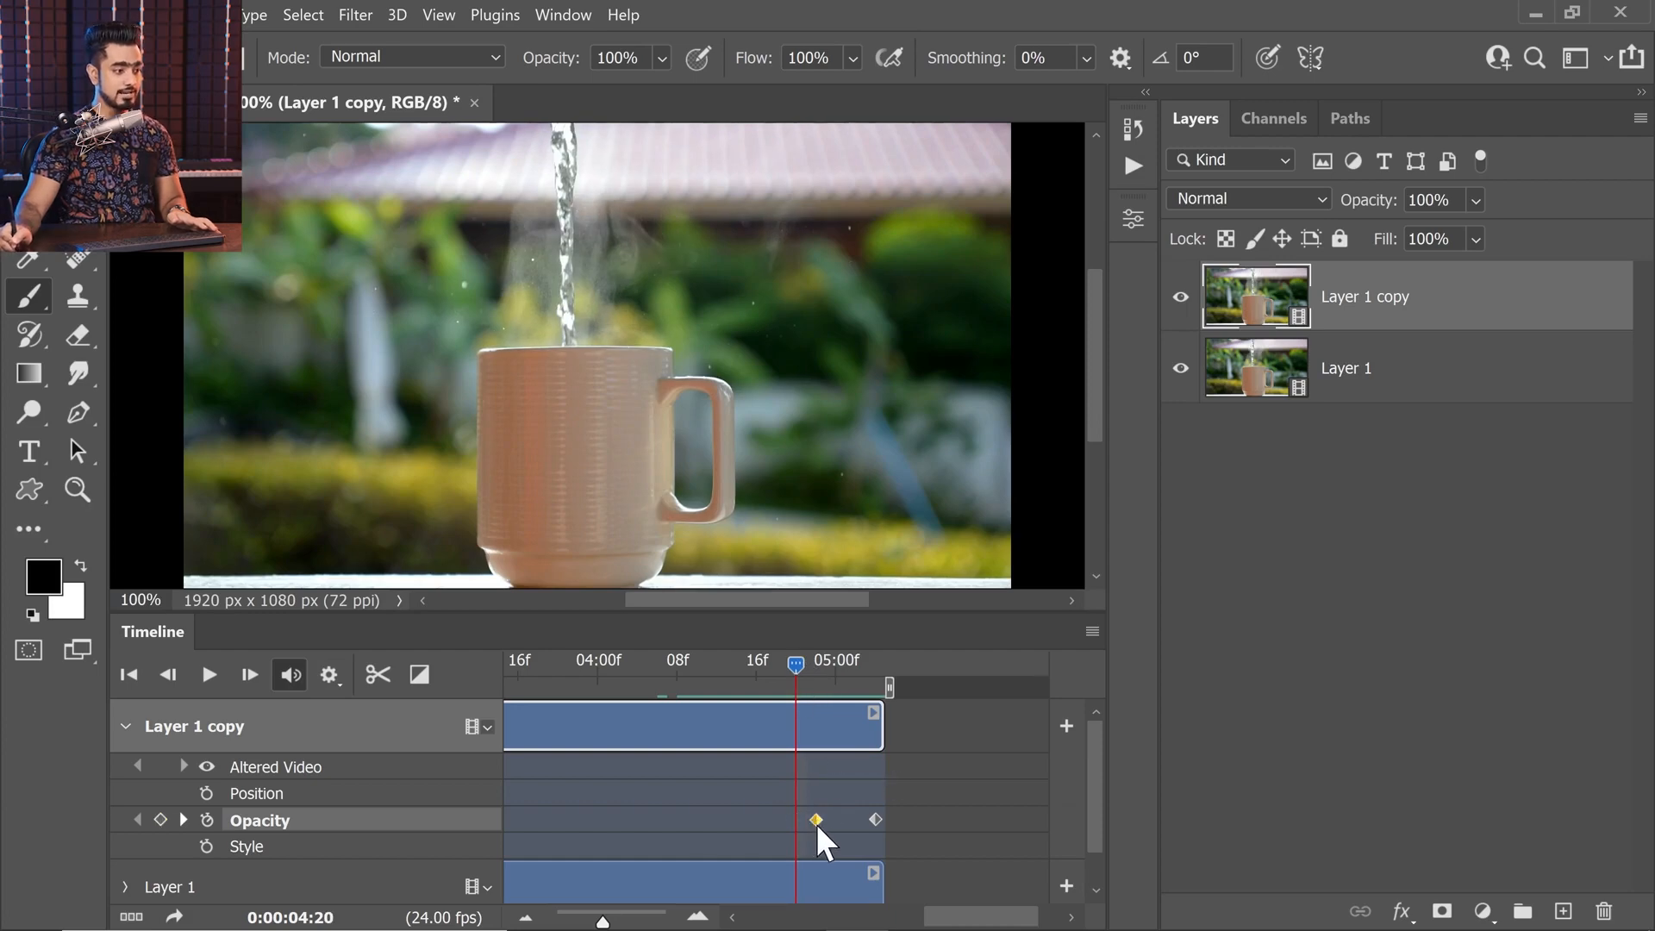
drag(800, 662, 825, 685)
drag(815, 819, 824, 819)
- Check the timeline's playback options and play the looping video from the first frame
drag(837, 669, 601, 832)
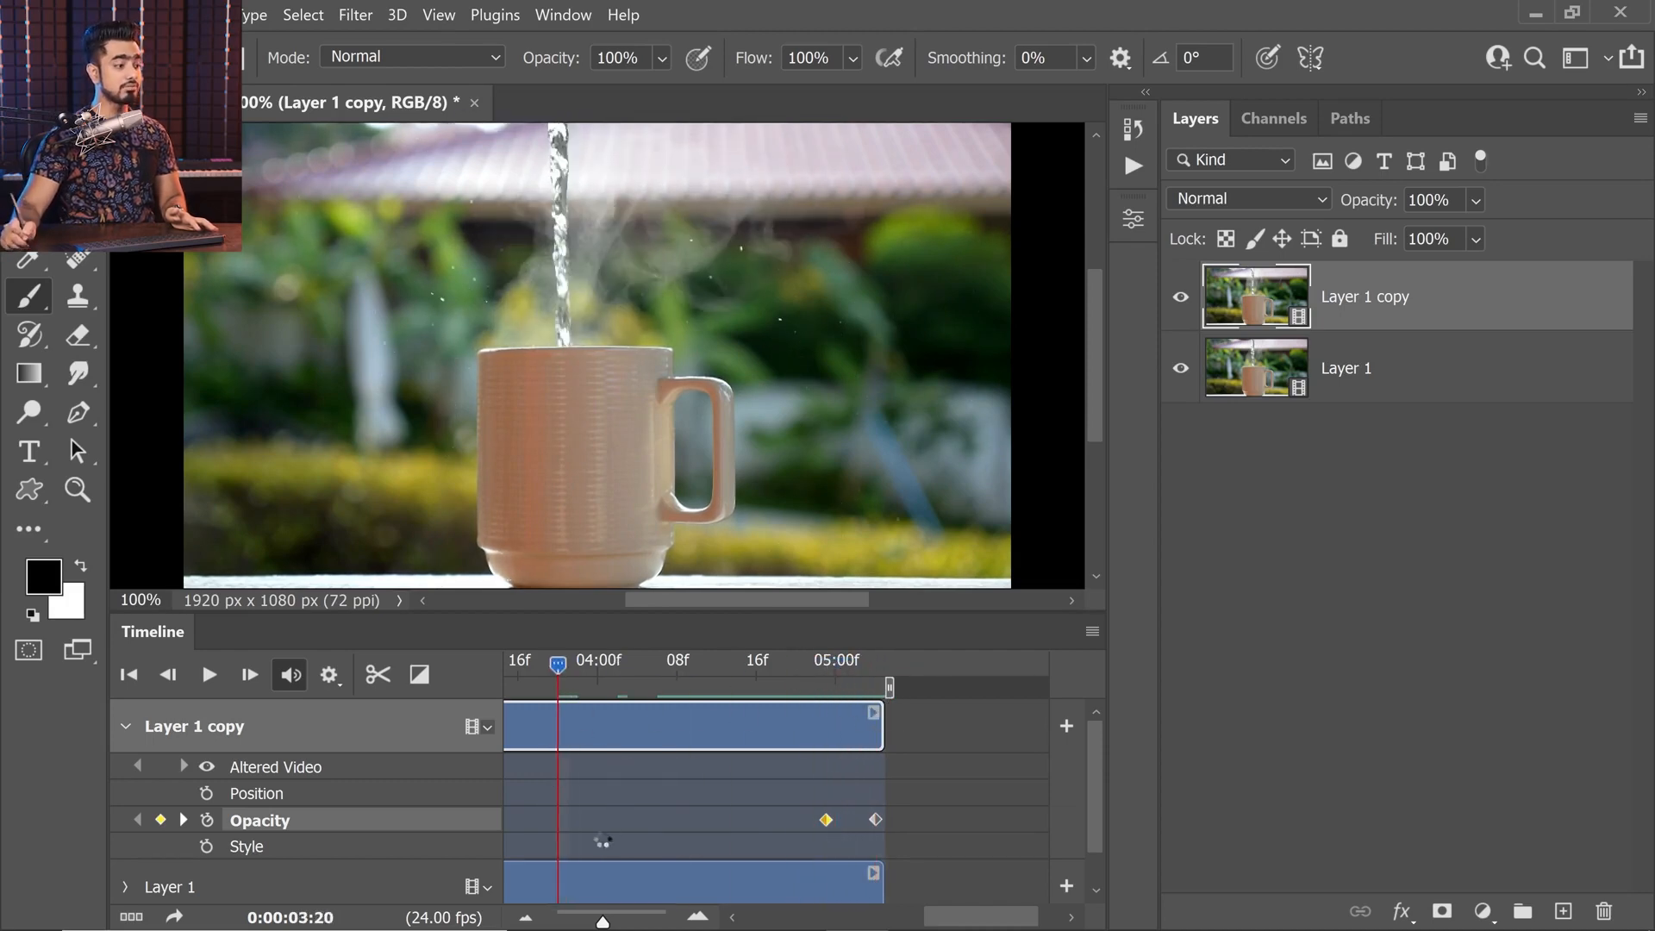
drag(603, 920, 579, 923)
drag(661, 676, 500, 665)
click(331, 676)
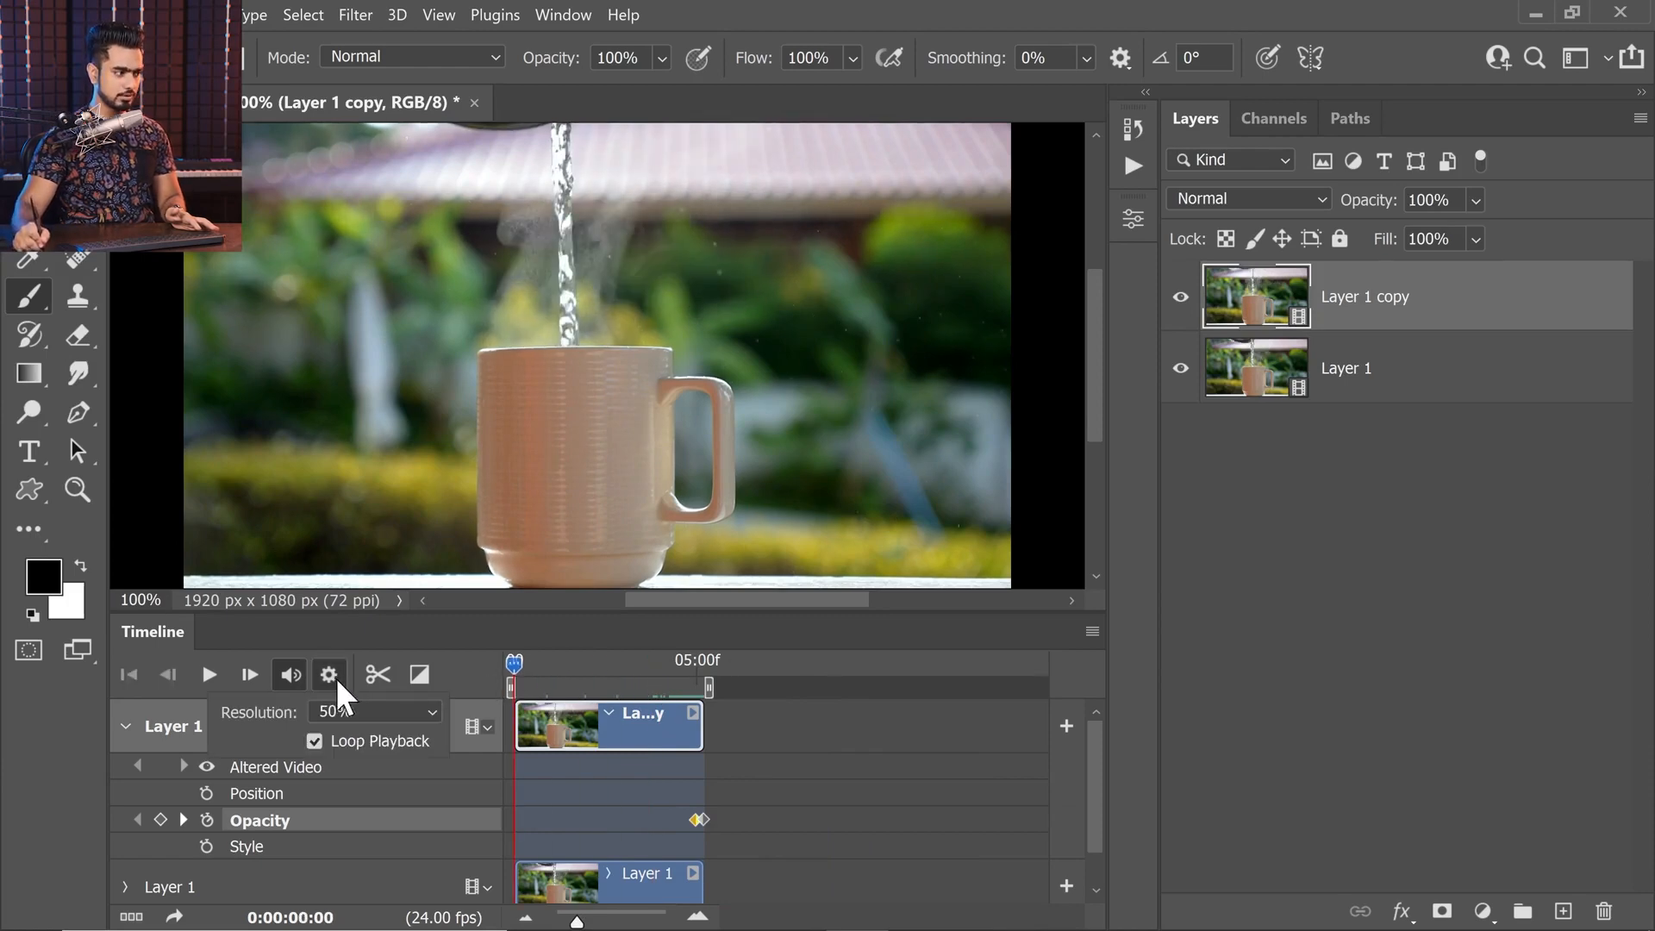
click(338, 683)
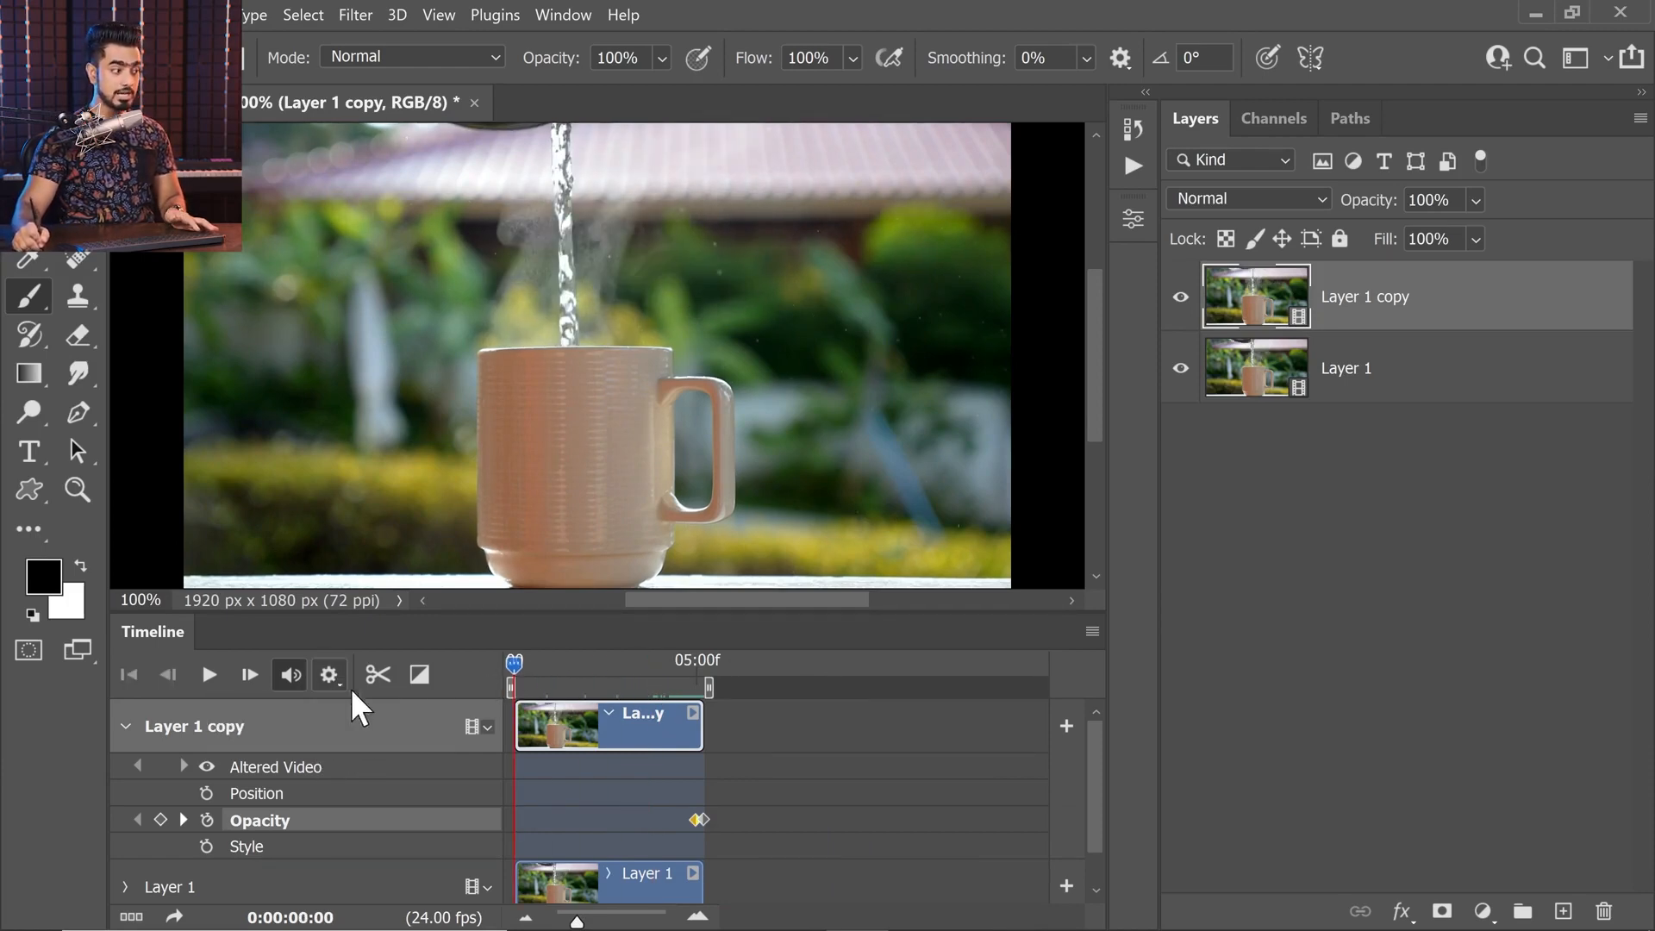
key(space)
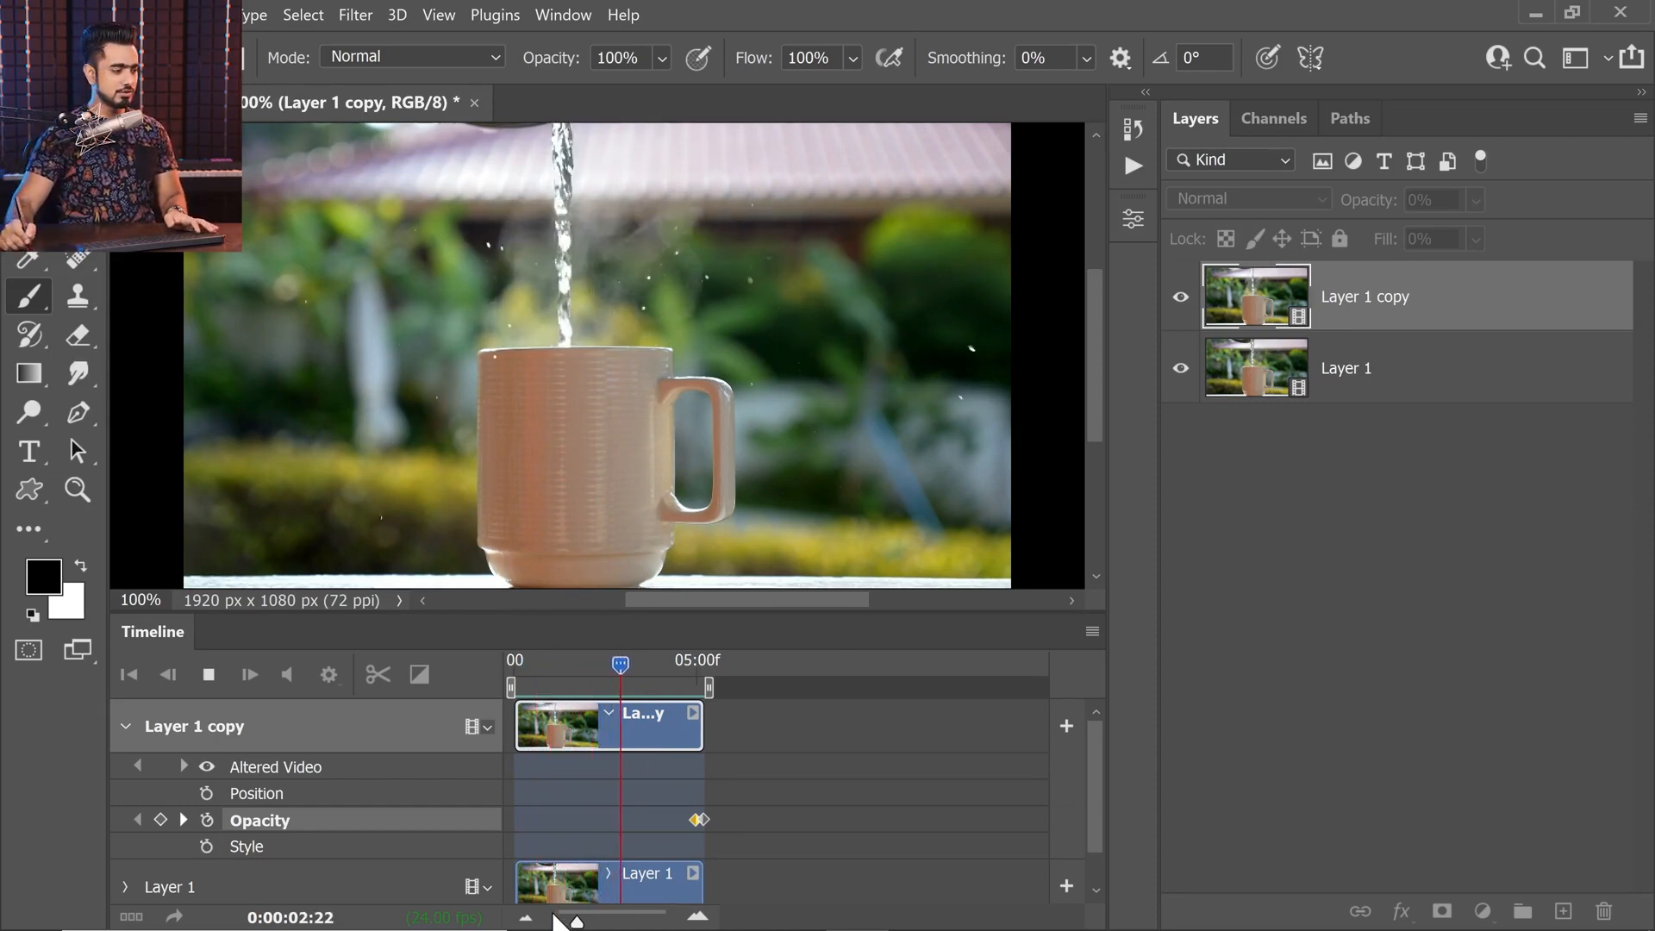
- Move the first Opacity keyframe of Layer 1 copy earlier to about 0:00:04:17 and replay the loop
drag(576, 920, 593, 920)
drag(977, 820, 941, 820)
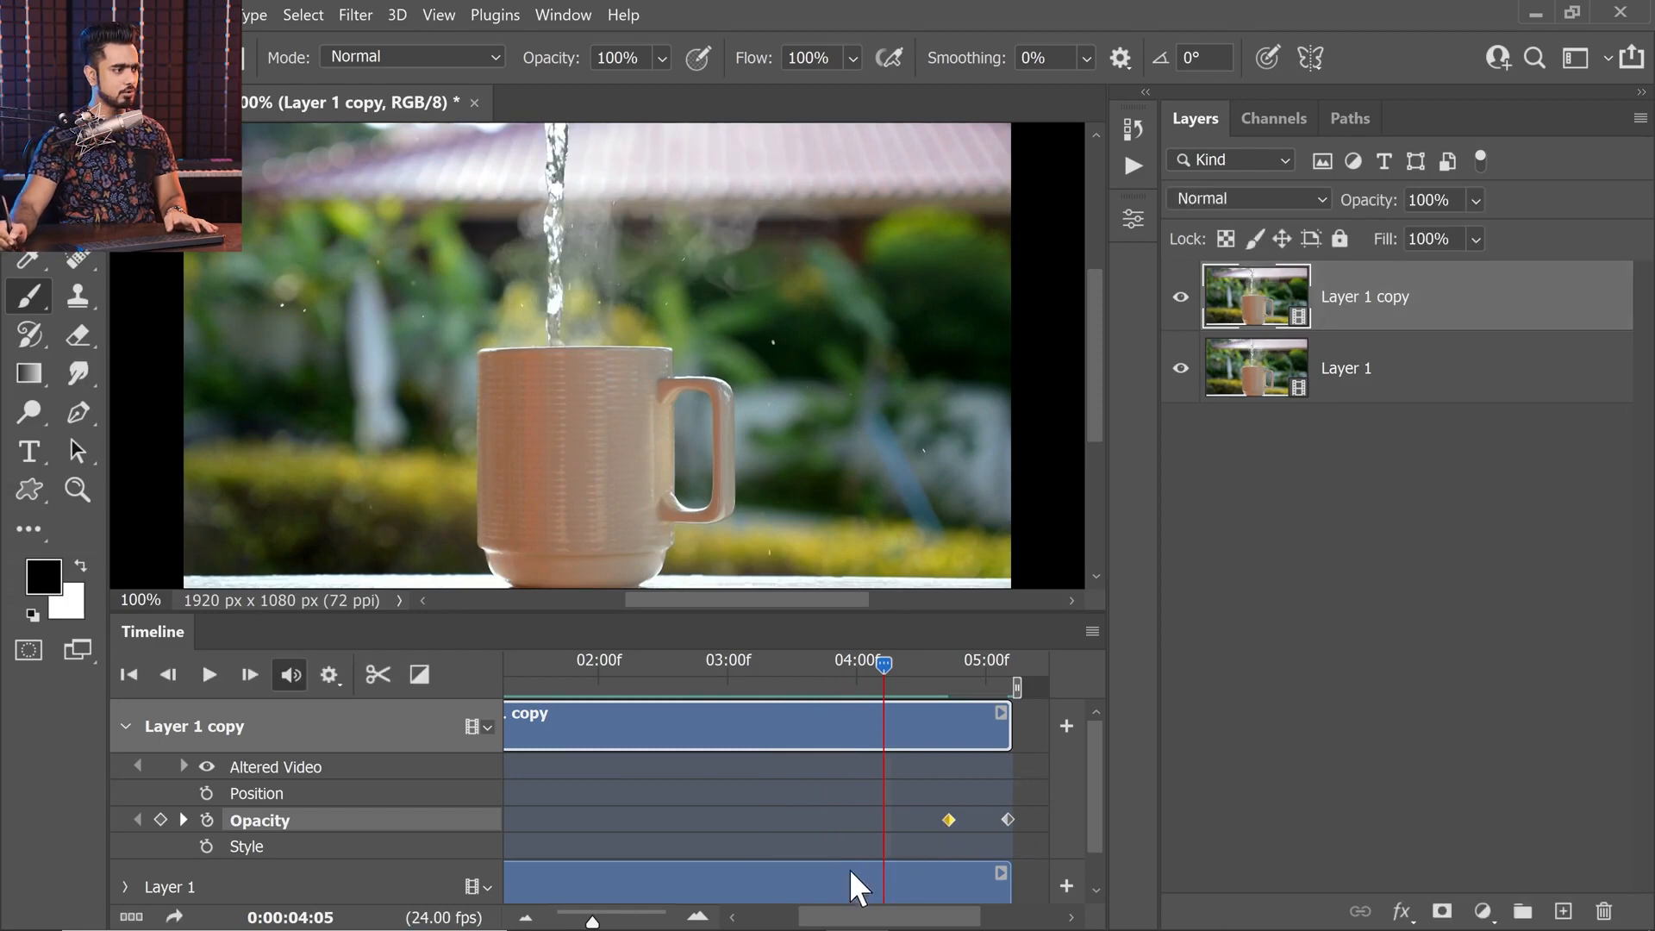
click(946, 819)
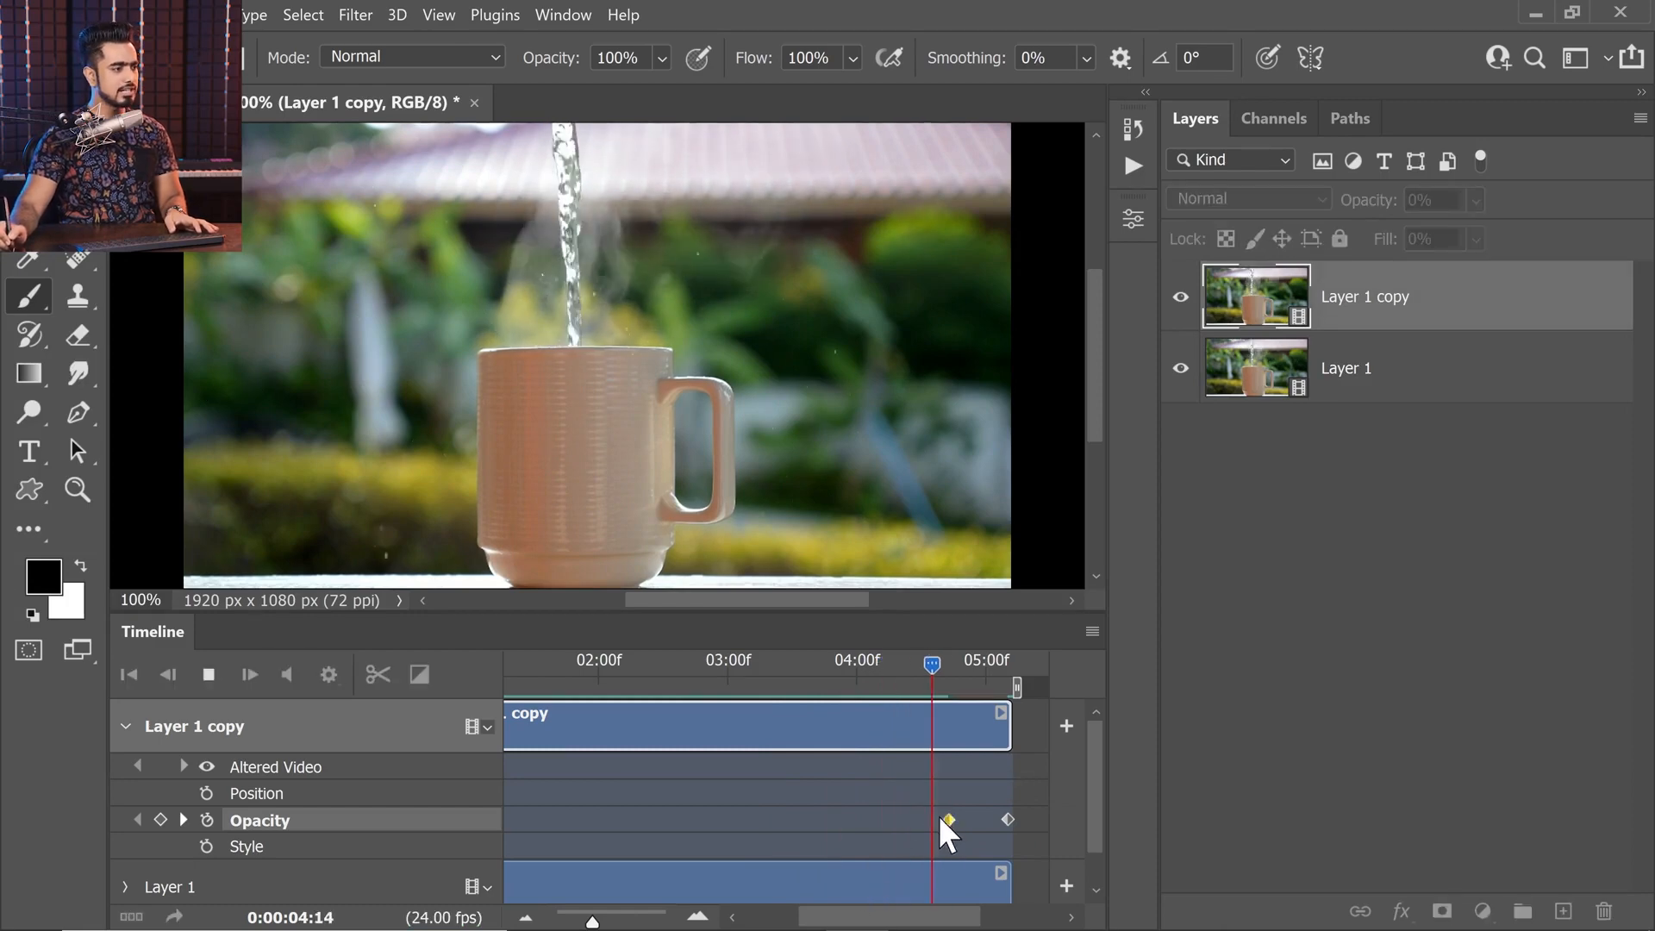
click(933, 664)
key(space)
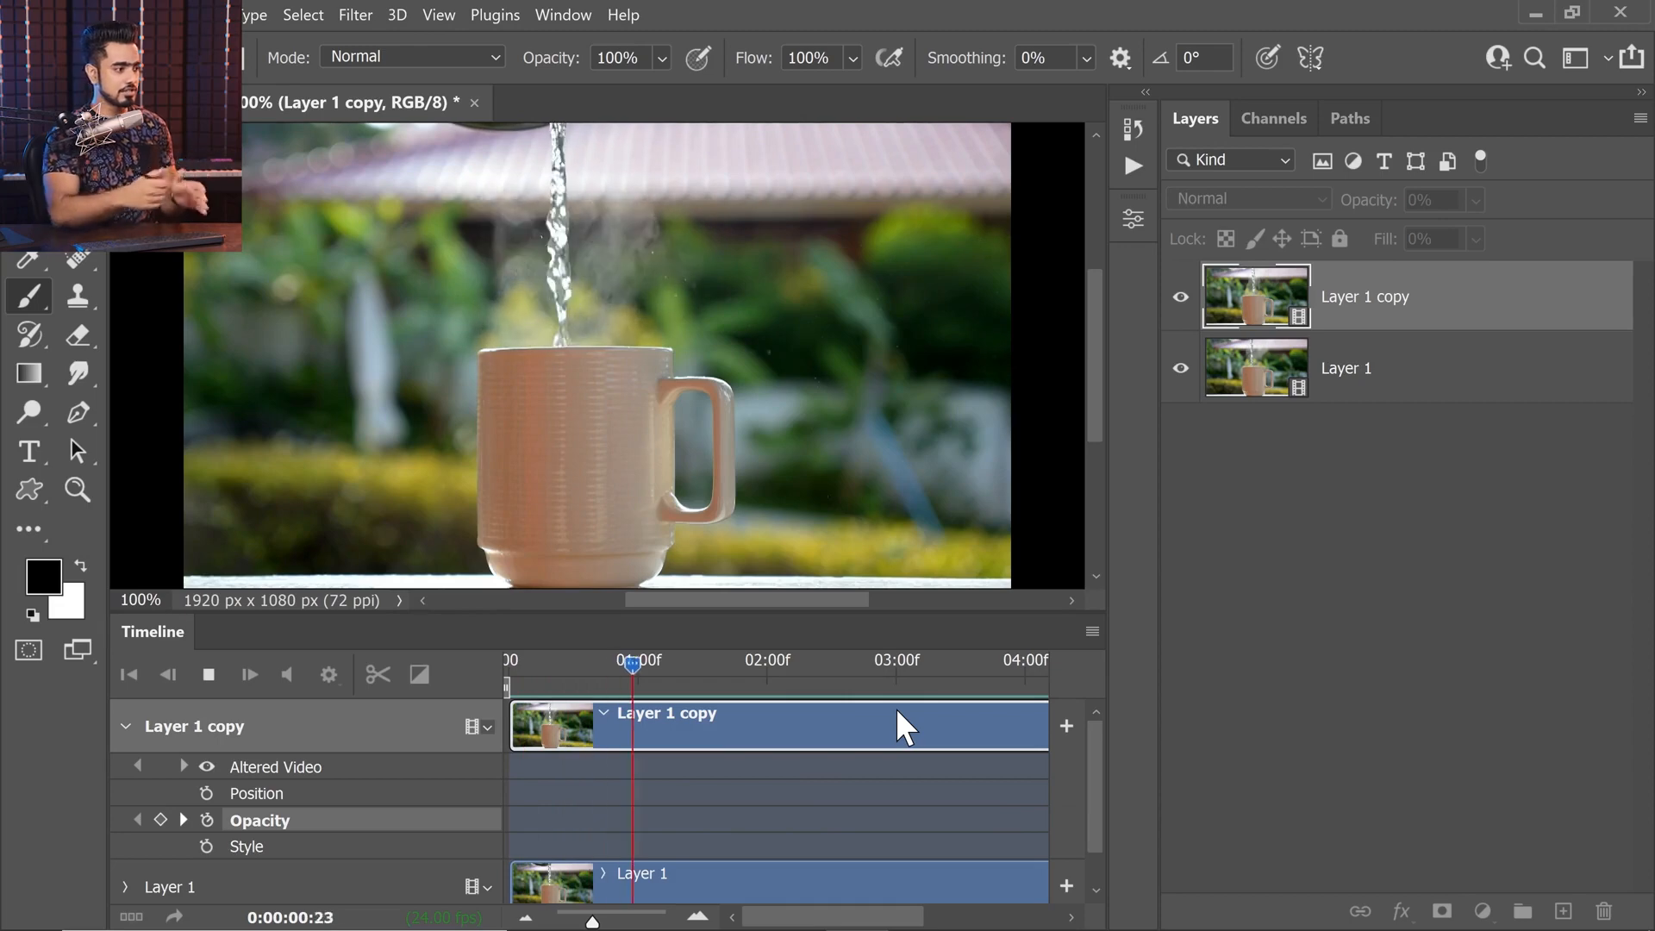
drag(593, 920, 576, 923)
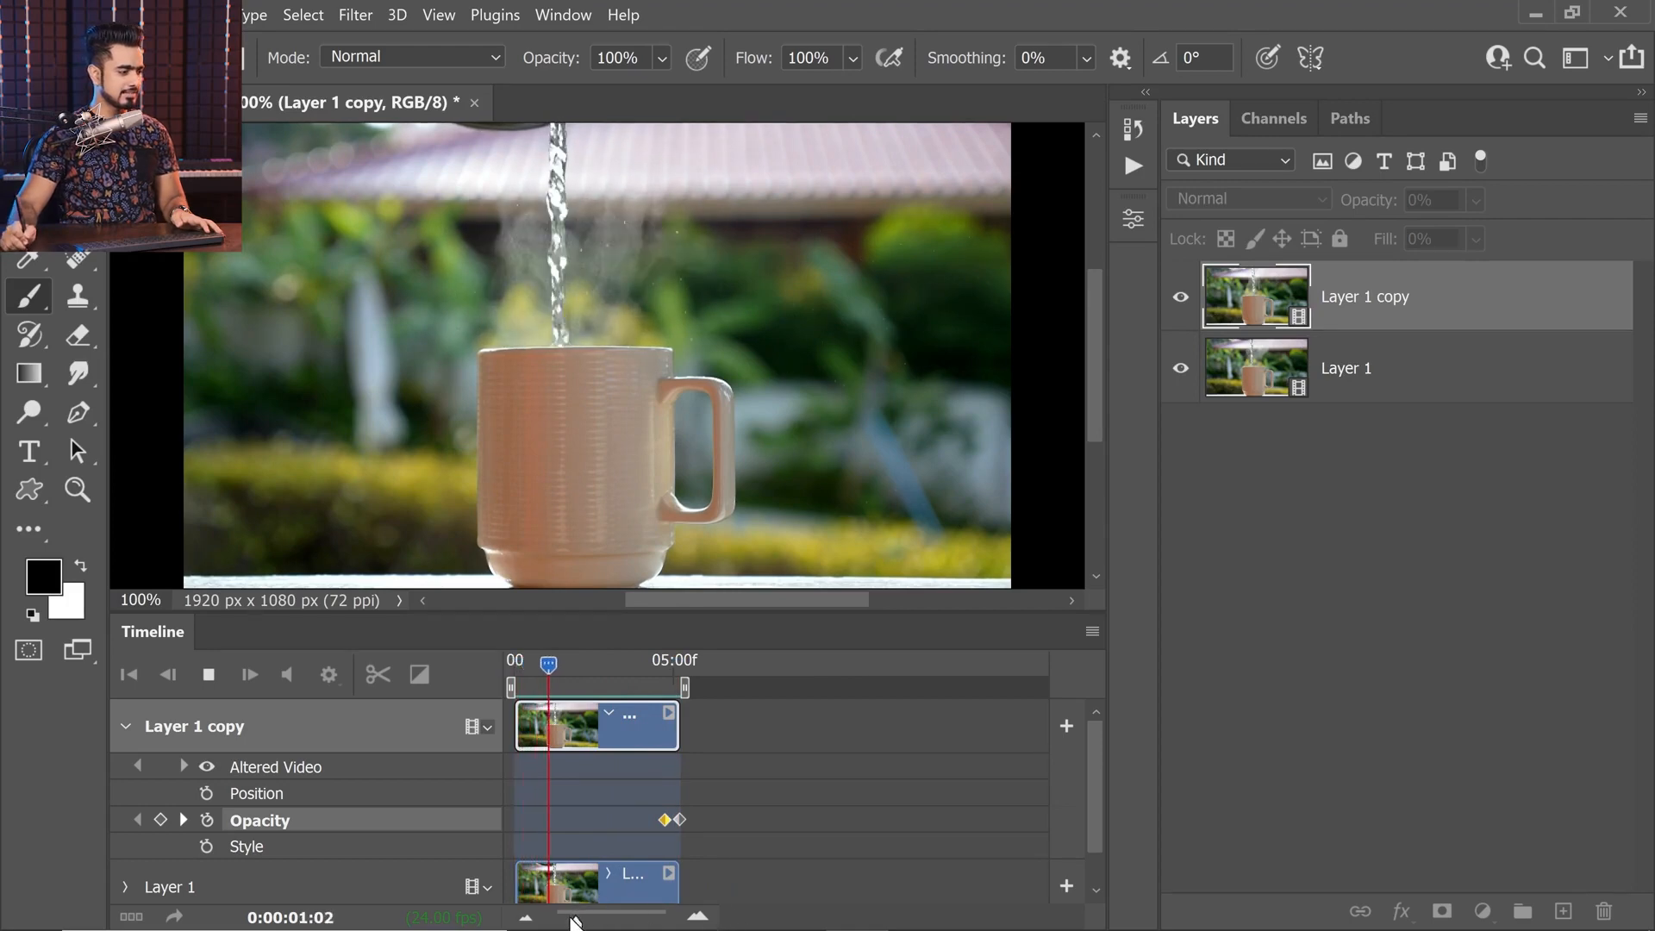
- Nudge the first Opacity keyframe of Layer 1 copy to about 0:00:04:18 and play the video from the beginning
drag(574, 923, 601, 921)
key(space)
drag(846, 921, 1002, 919)
drag(832, 817, 838, 819)
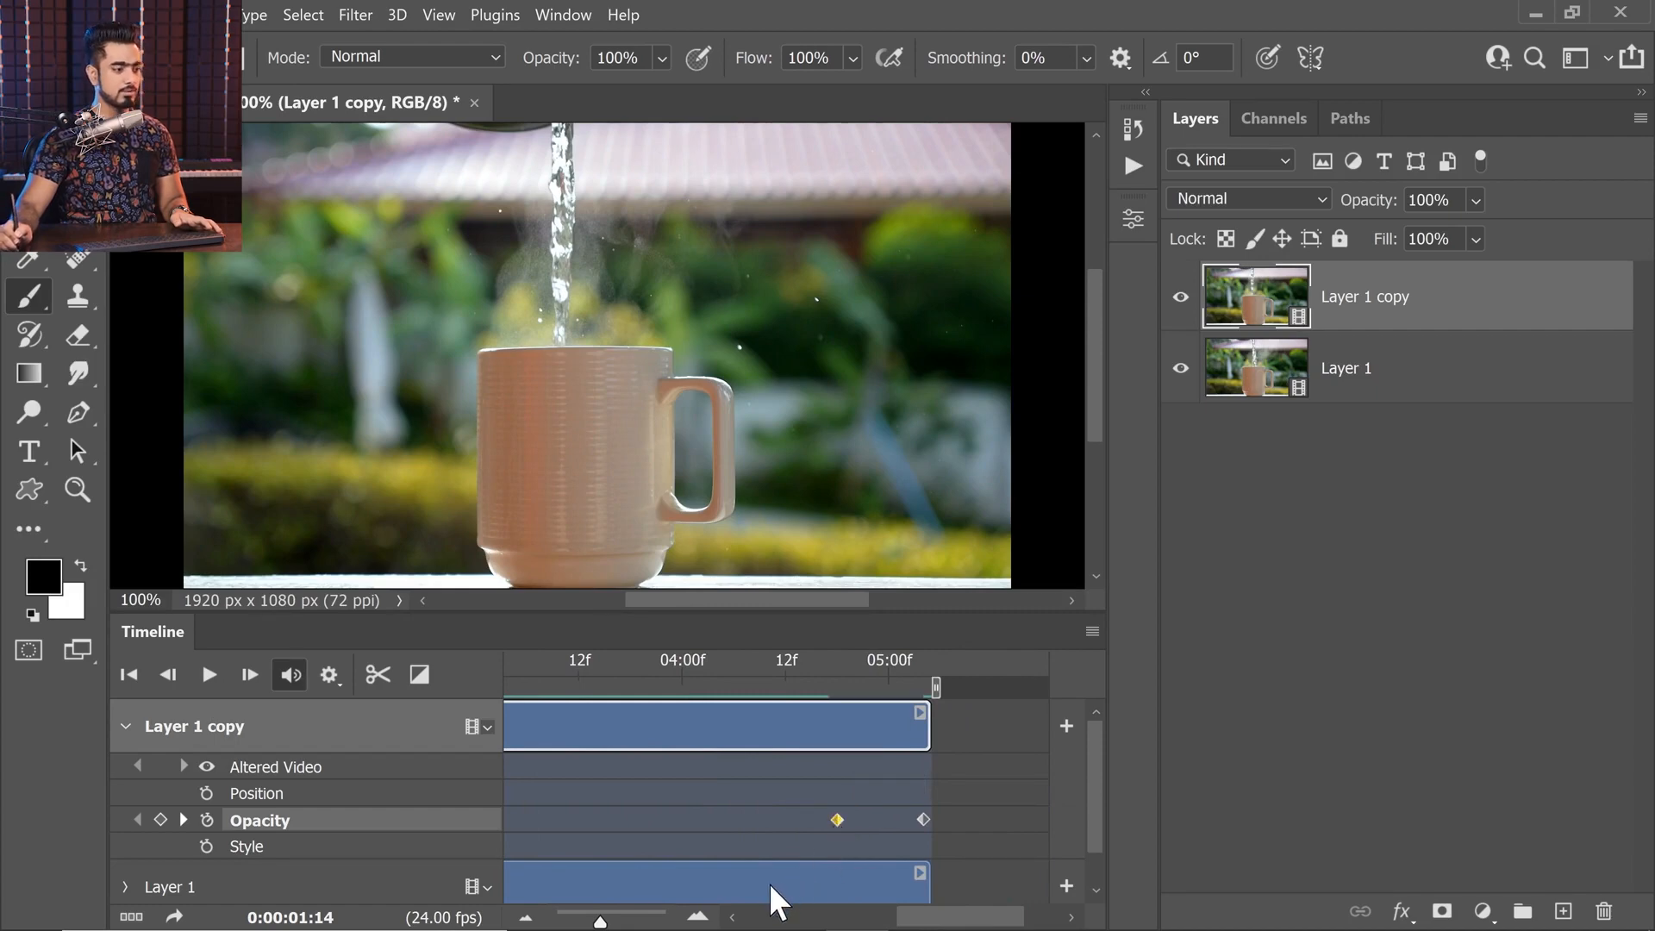
drag(599, 921, 573, 921)
drag(557, 671, 496, 689)
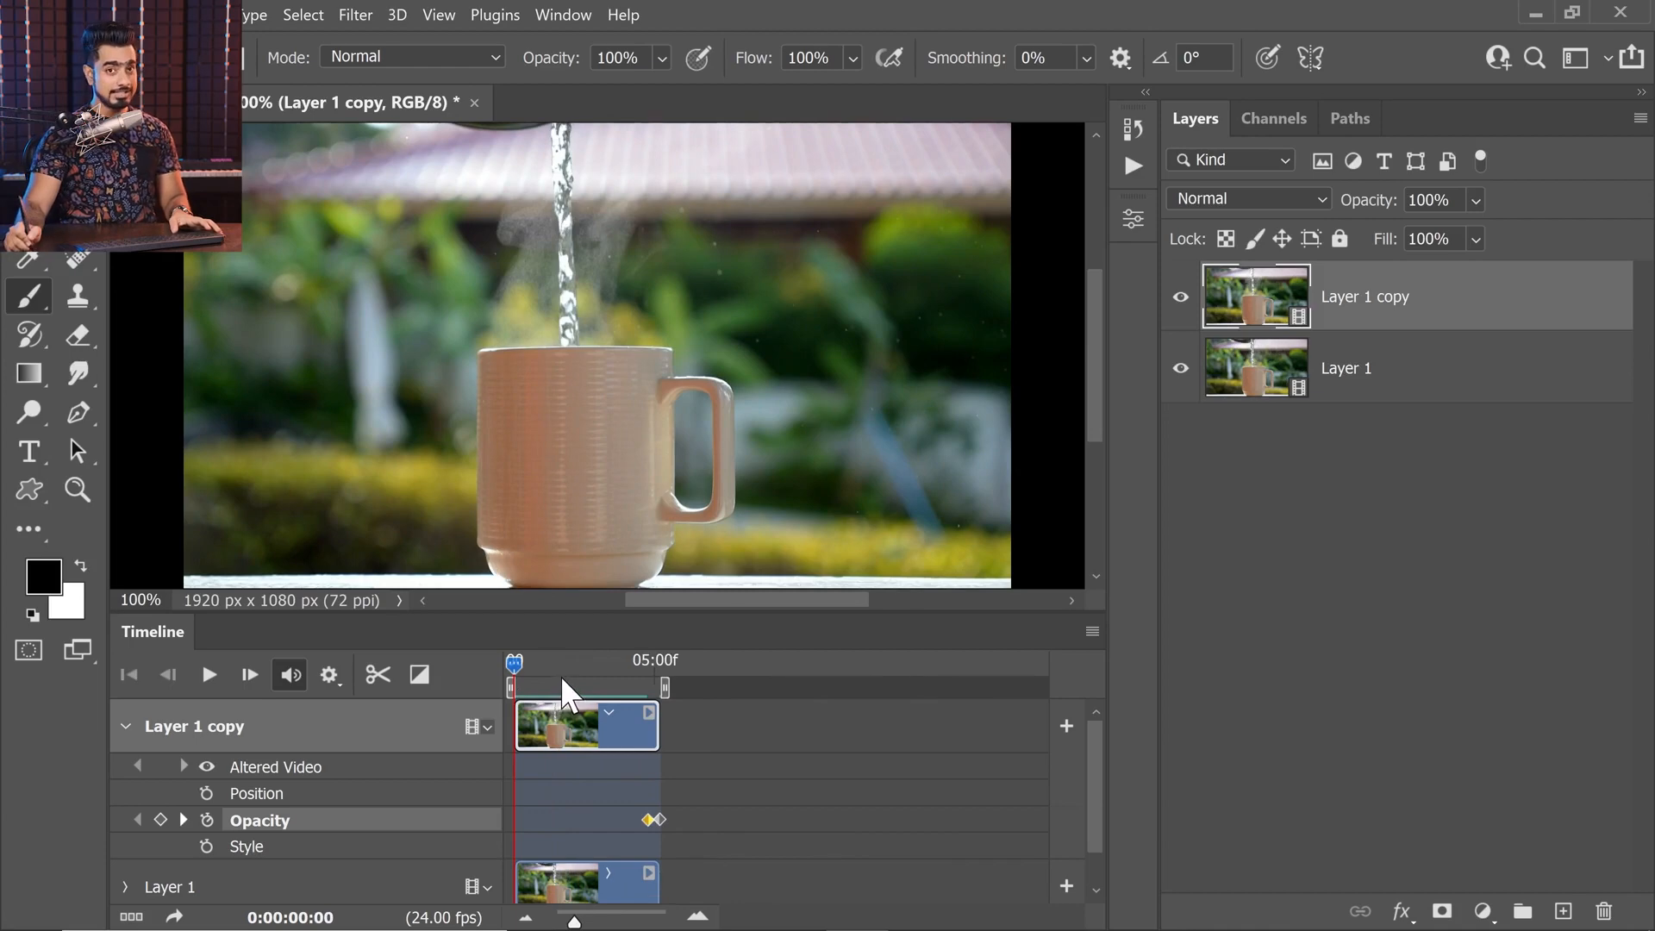
key(space)
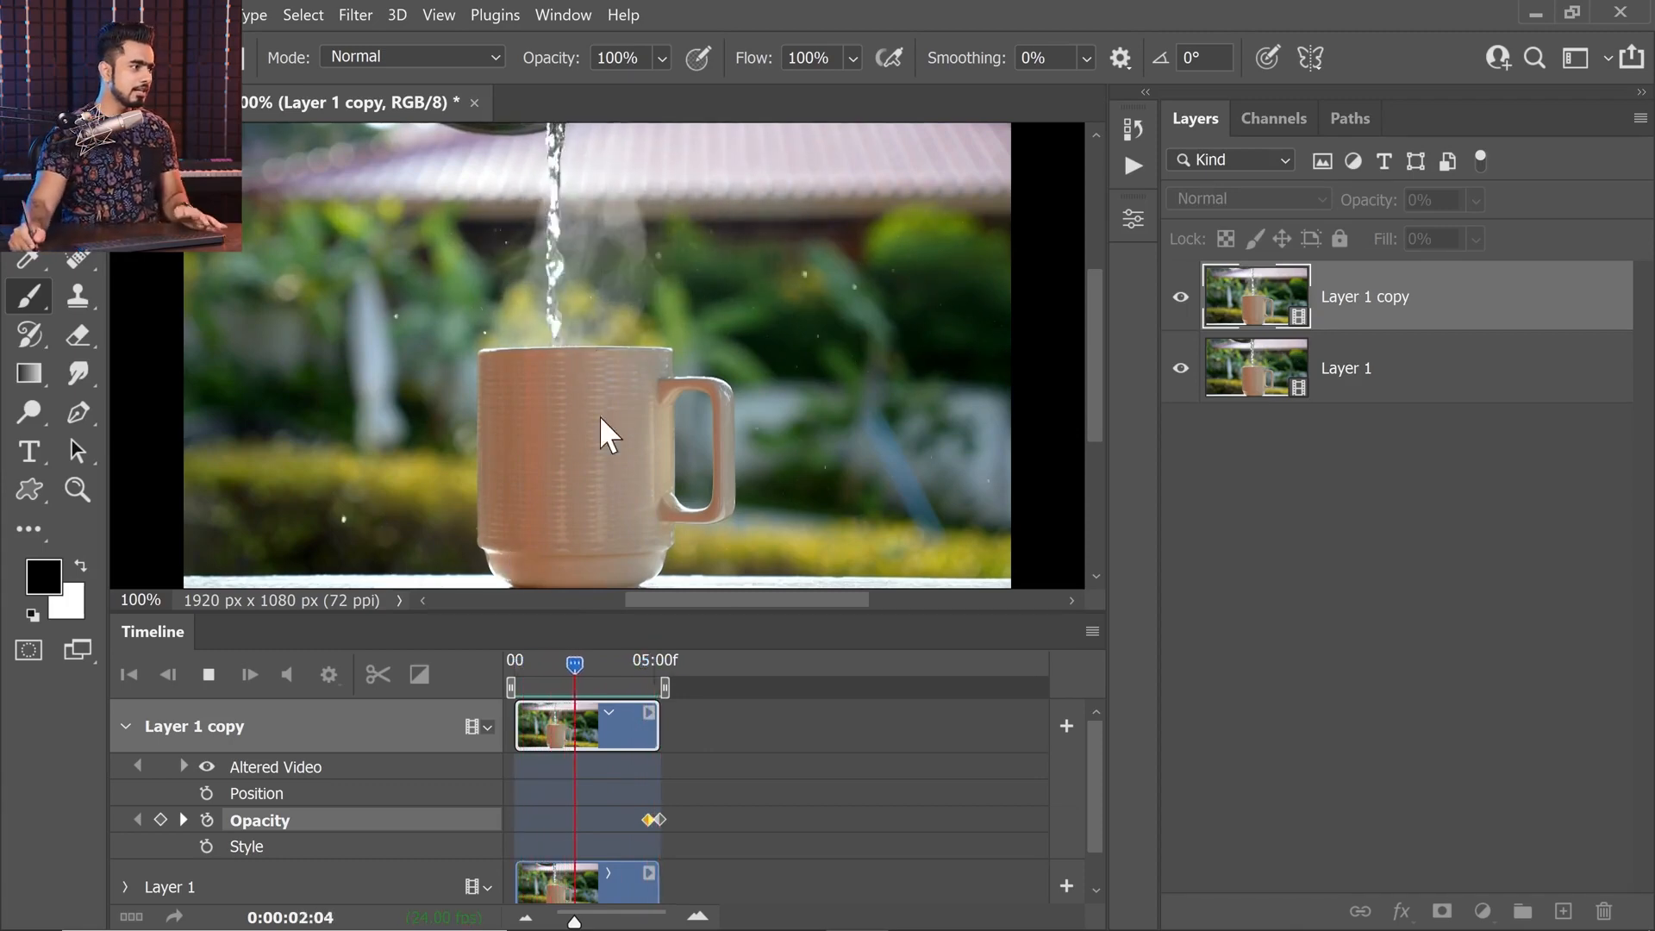
- Shift the first Opacity keyframe of Layer 1 copy to about 0:00:04:20 and scrub across the crossfade
drag(574, 920, 594, 922)
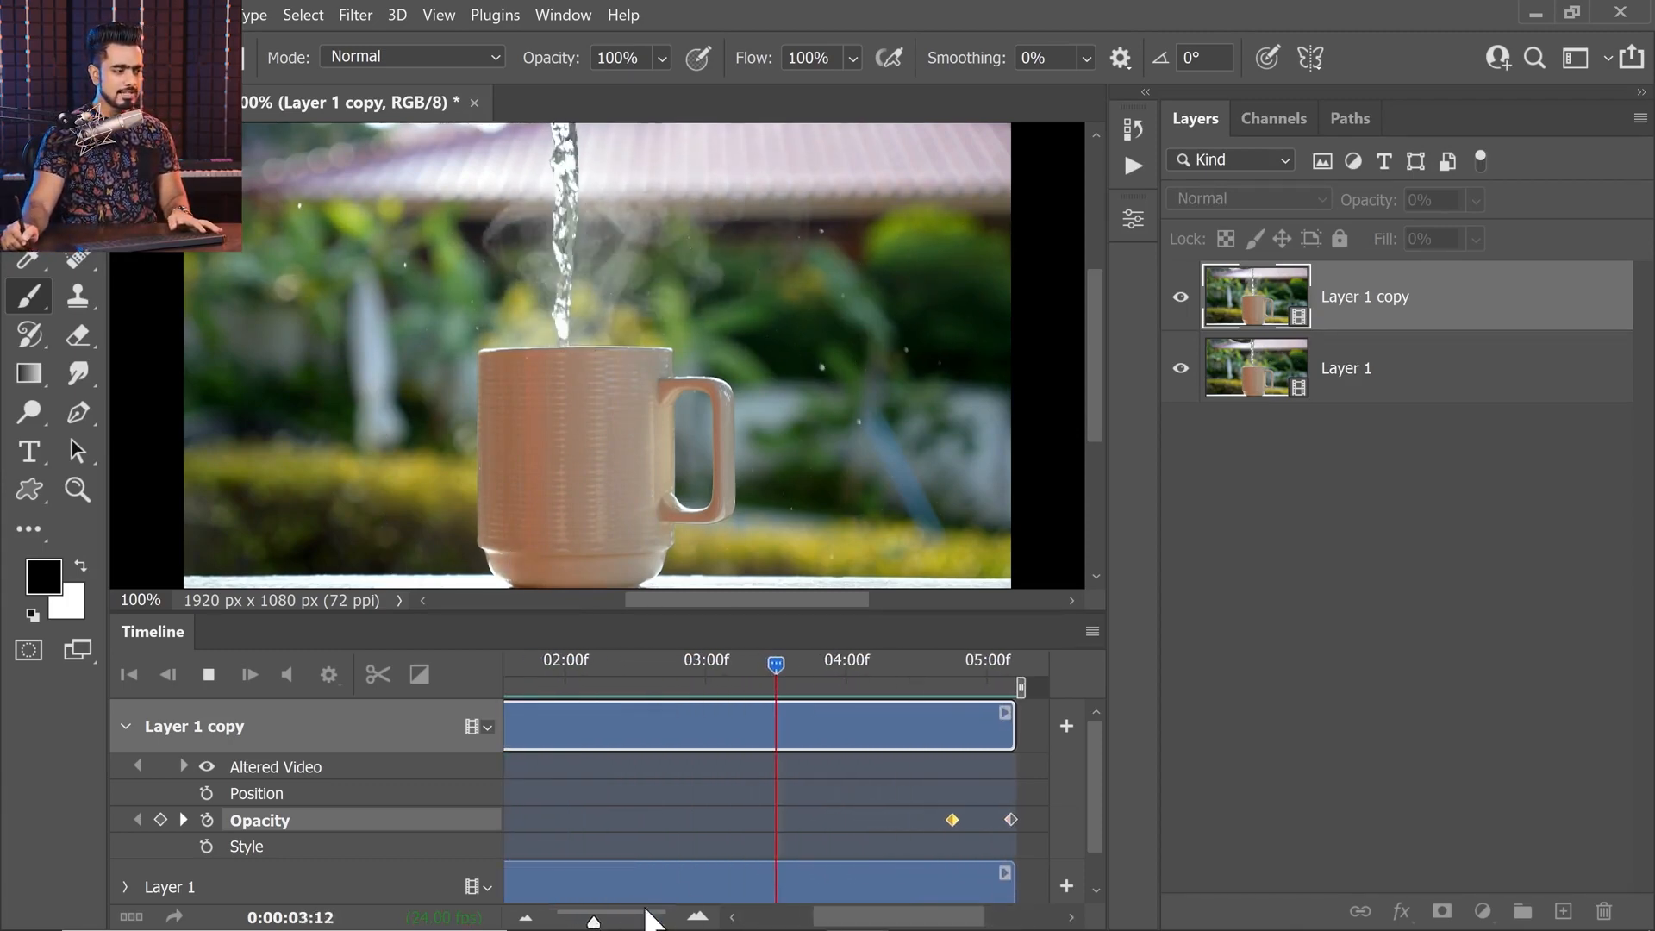
click(852, 664)
drag(884, 674, 970, 713)
drag(953, 820, 970, 820)
drag(987, 681, 950, 685)
drag(975, 836, 968, 835)
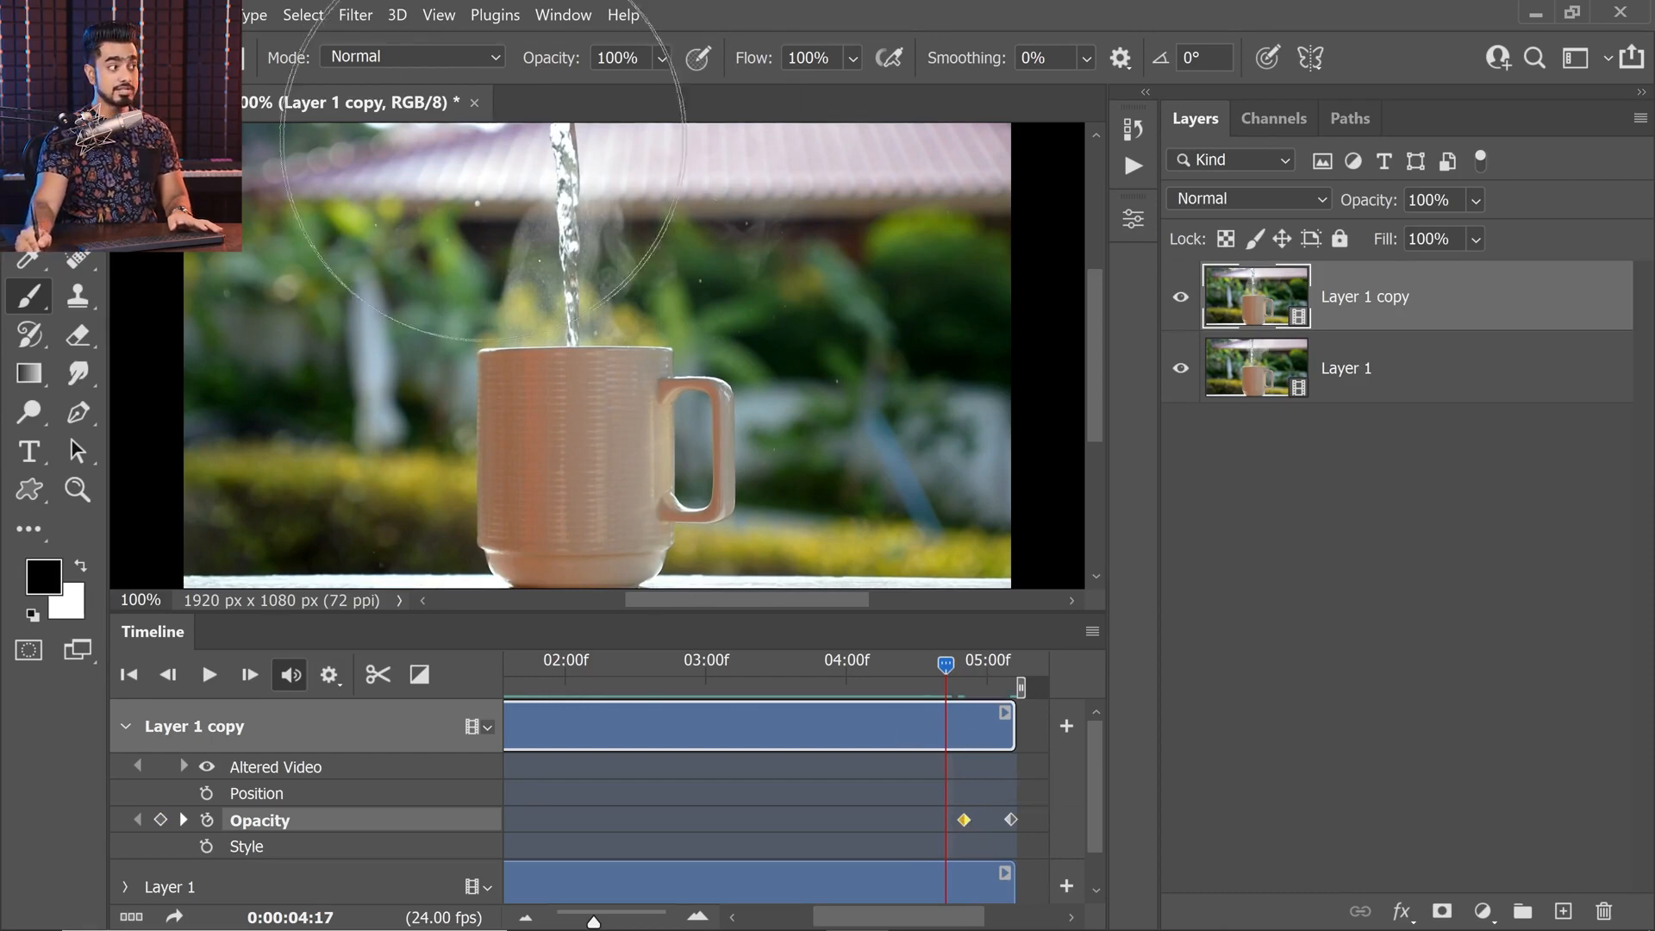
drag(946, 664, 903, 692)
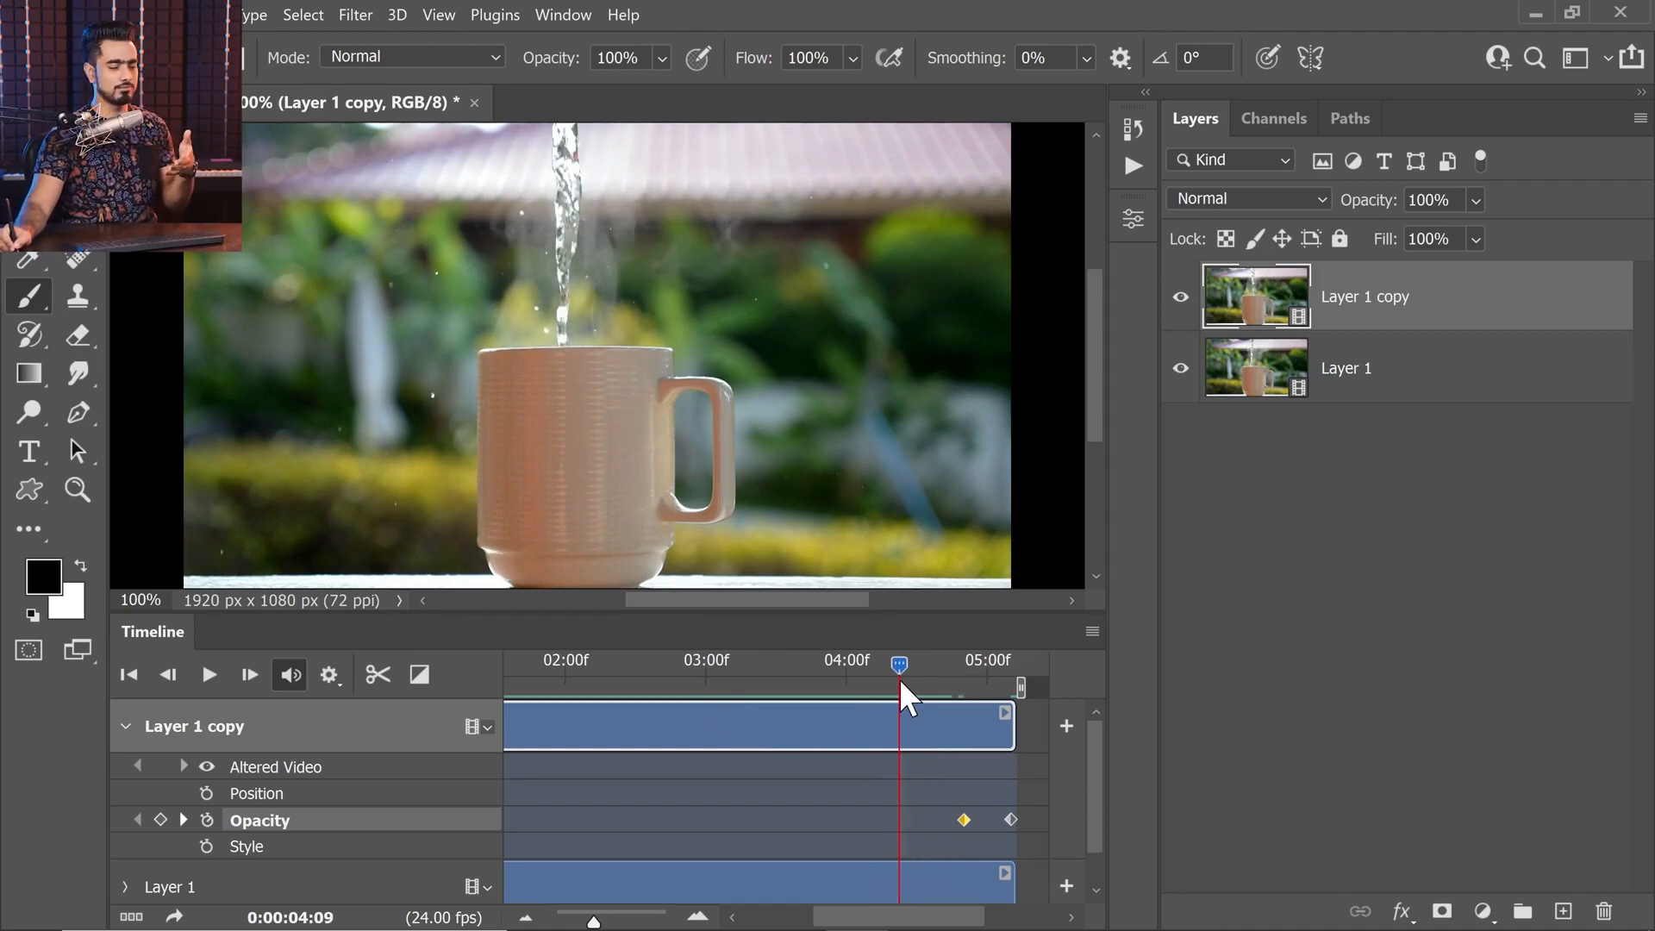
drag(900, 686, 971, 716)
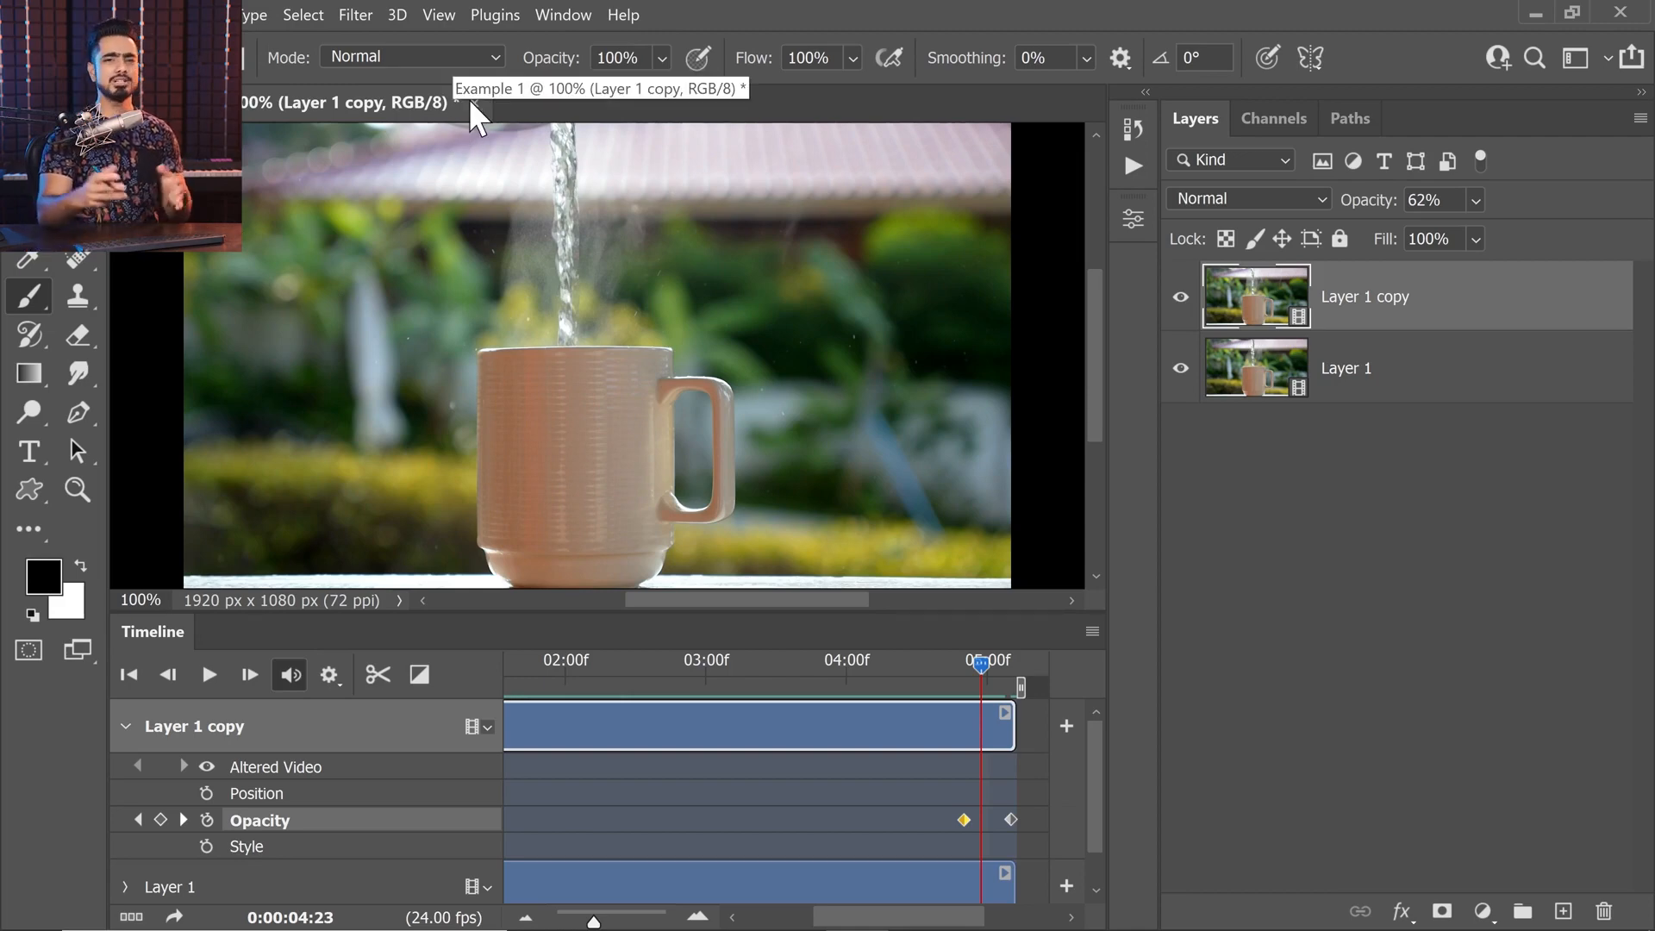
- Crop the video canvas around the mug to about 1564 x 1032 px, trimming both sides and some of the height
key(c)
drag(601, 125, 609, 153)
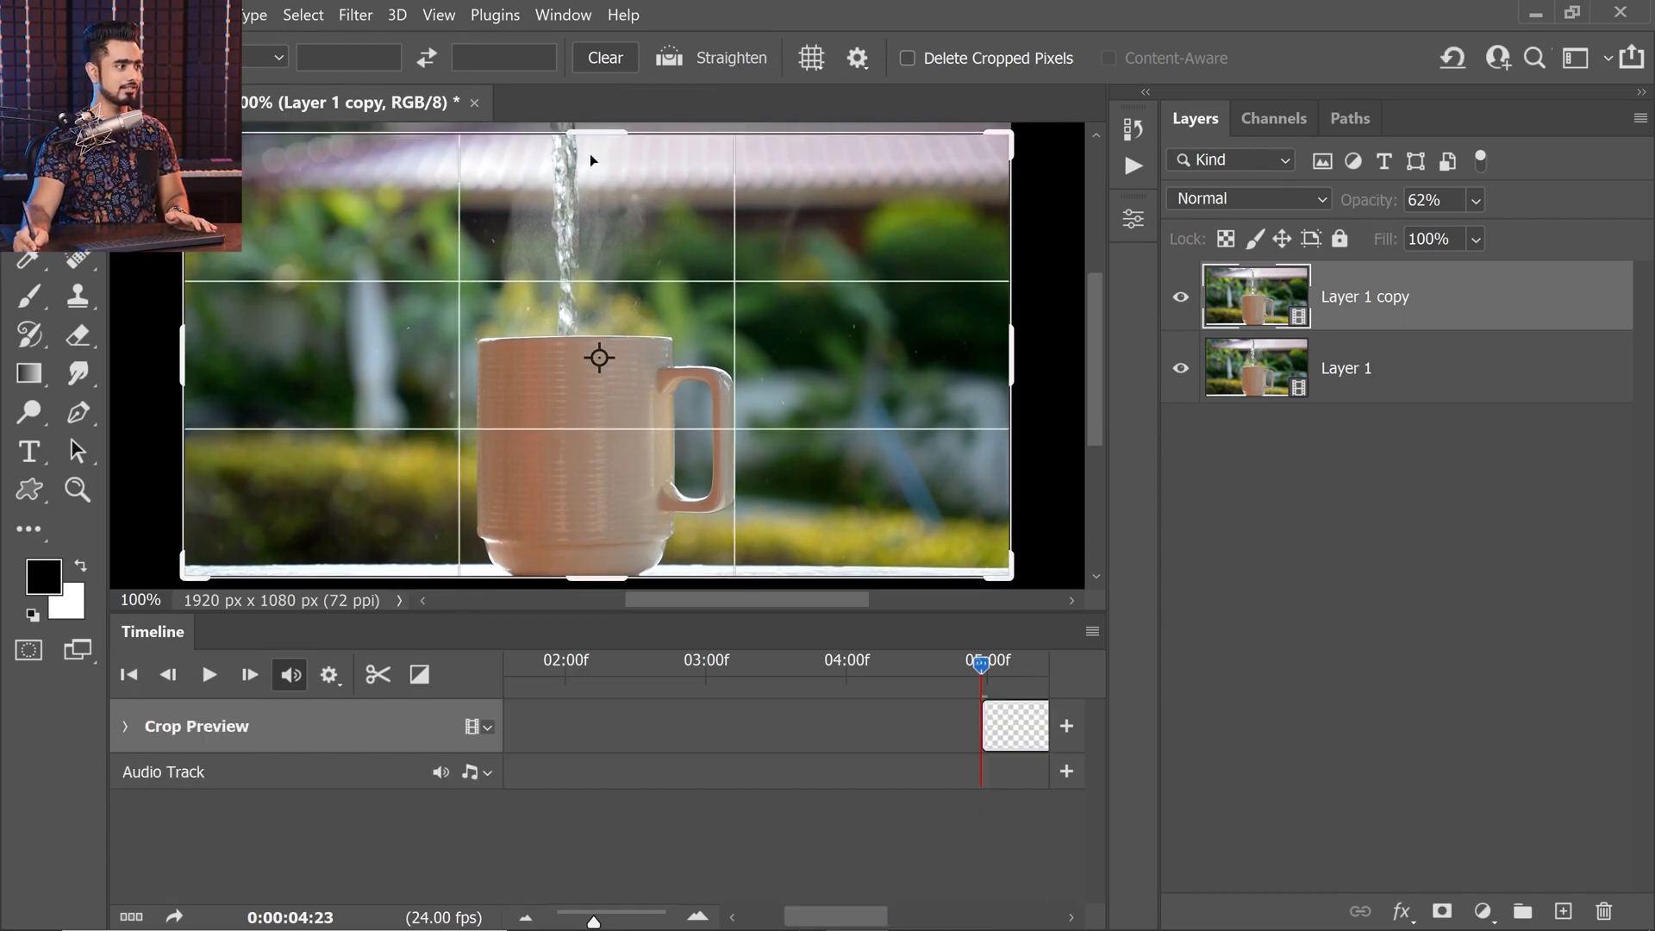
drag(1016, 355, 973, 323)
drag(223, 362, 258, 376)
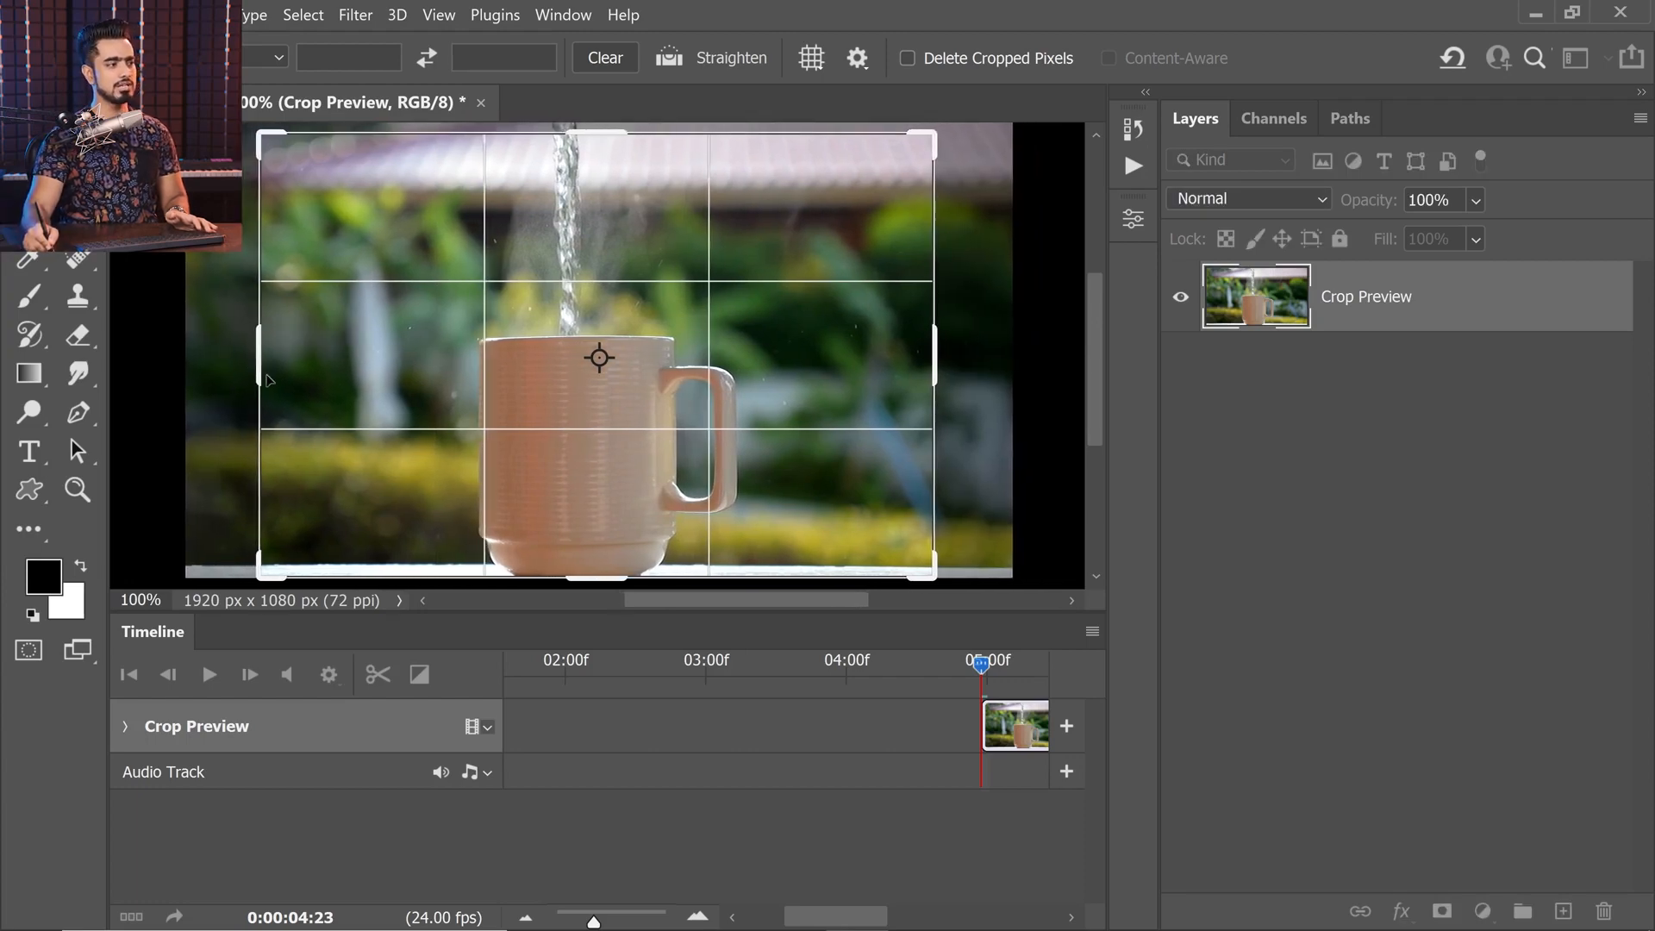
click(230, 55)
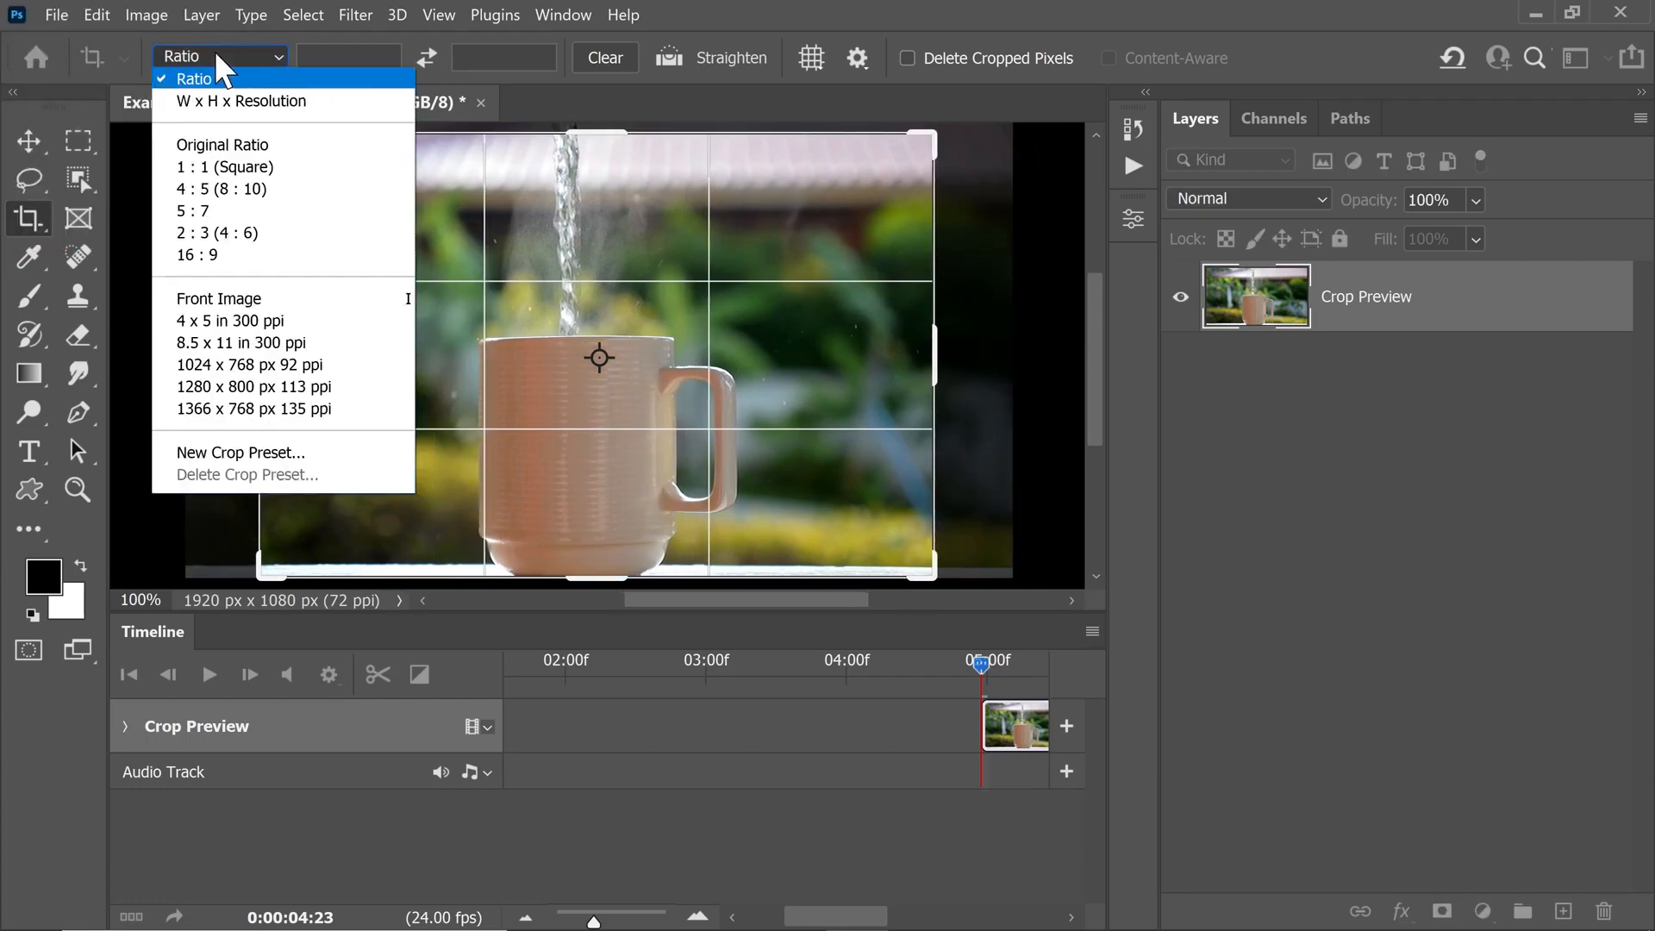
click(237, 54)
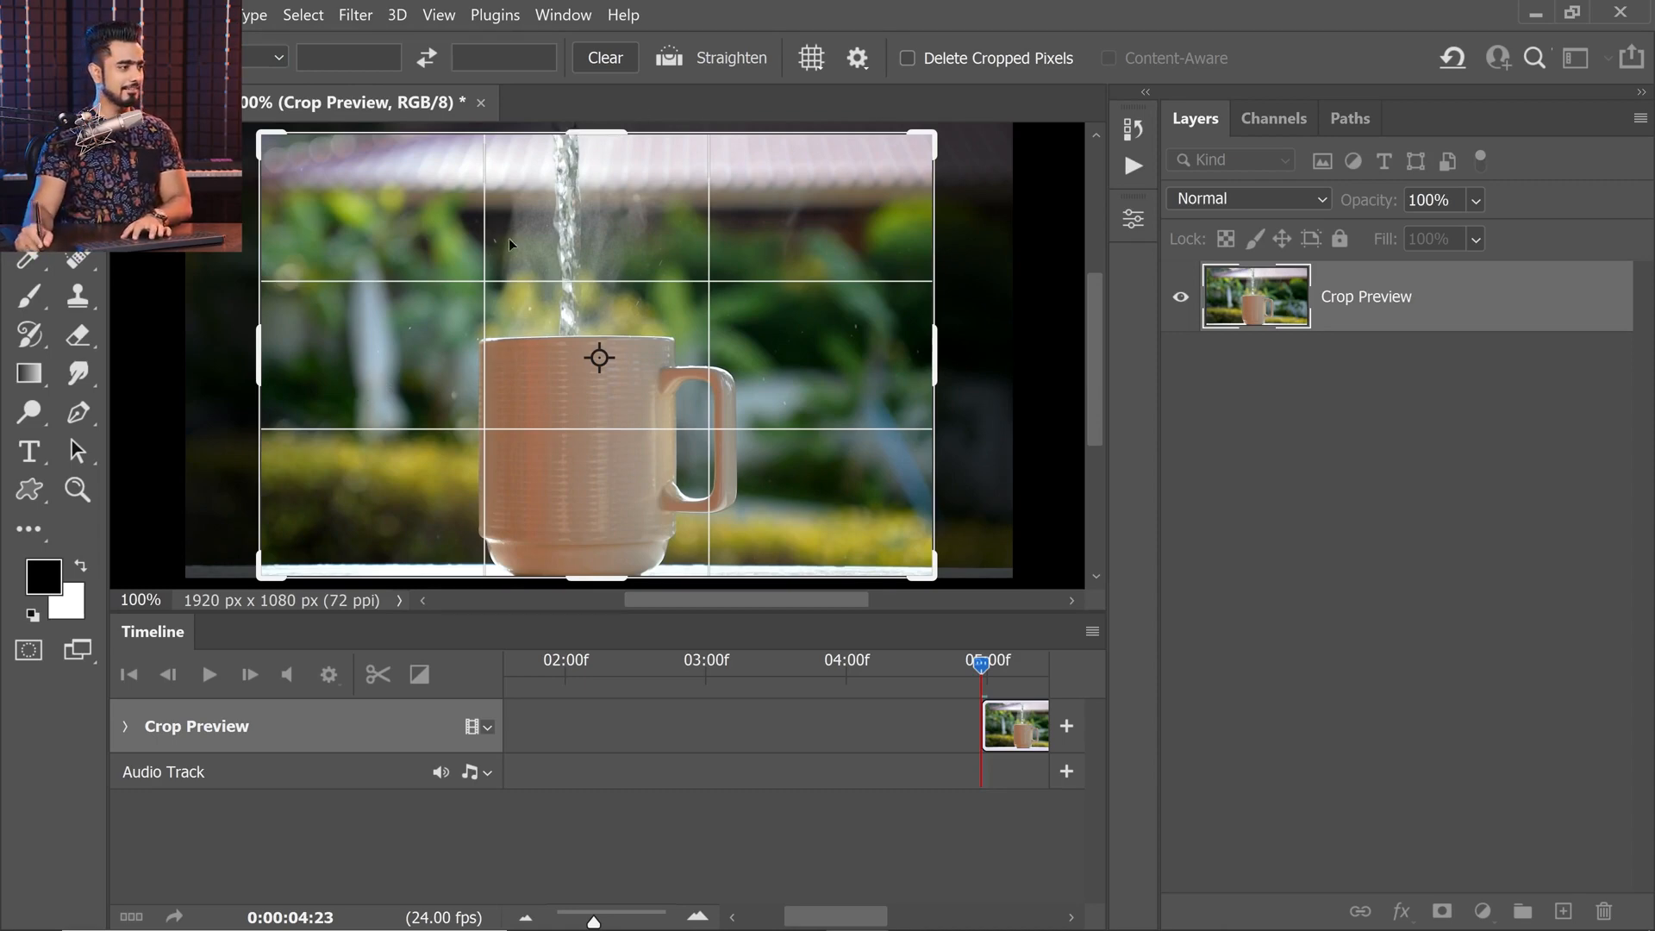
key(Return)
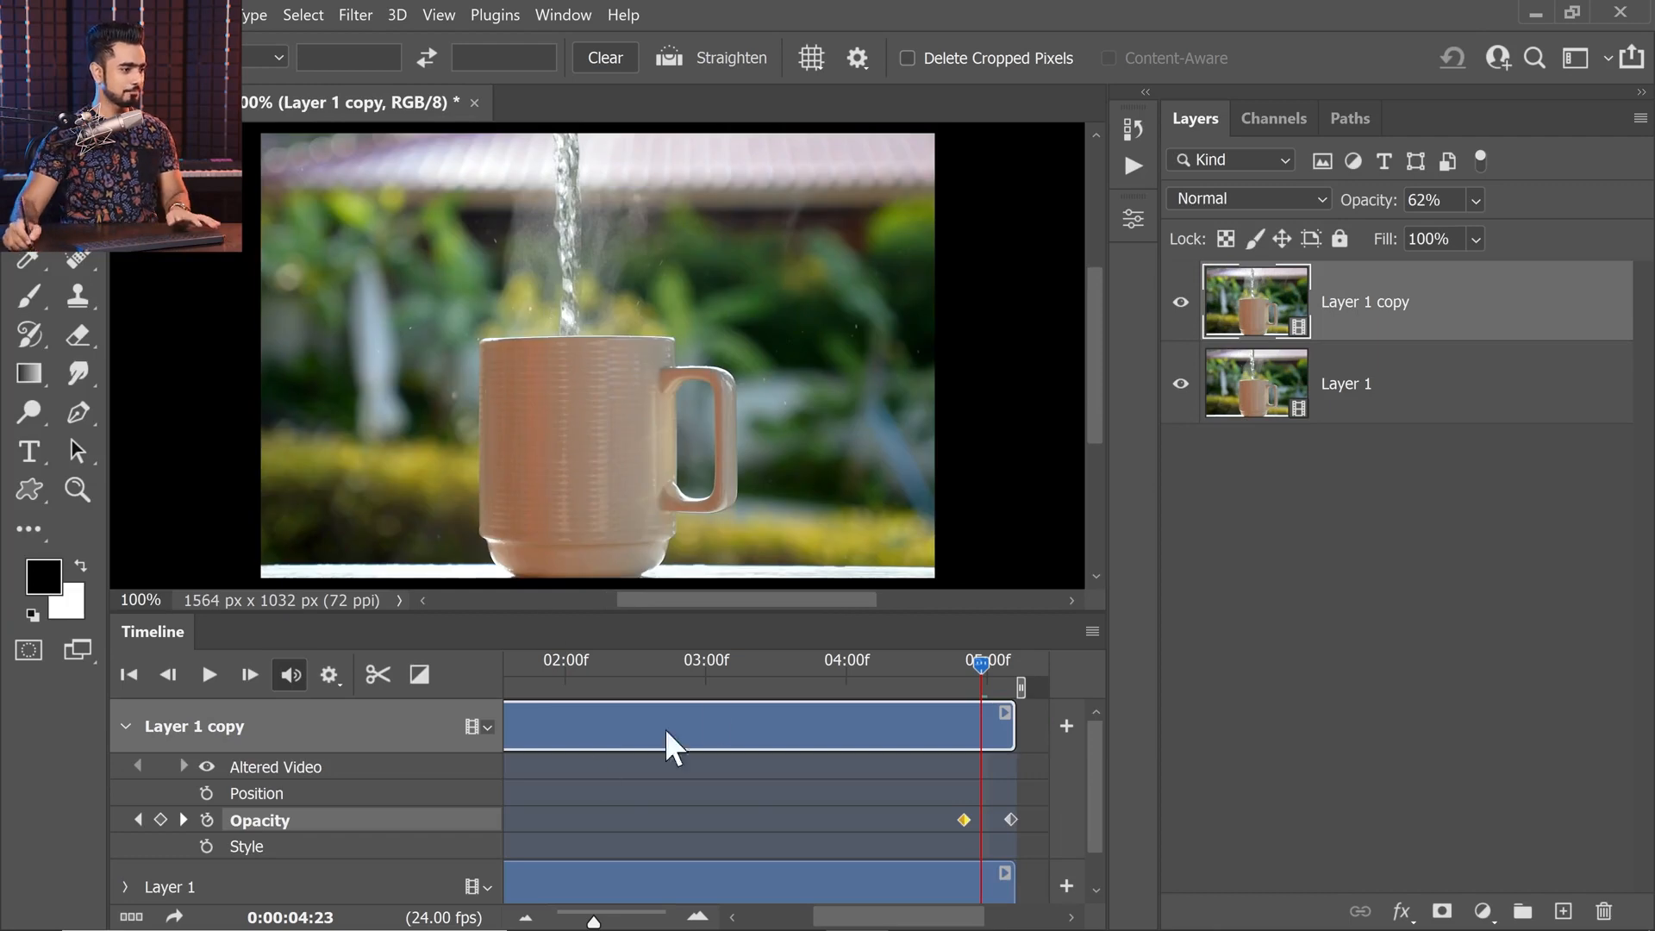
- Set the timeline preview resolution to 25% and play the cropped video from the first frame
drag(897, 676, 218, 691)
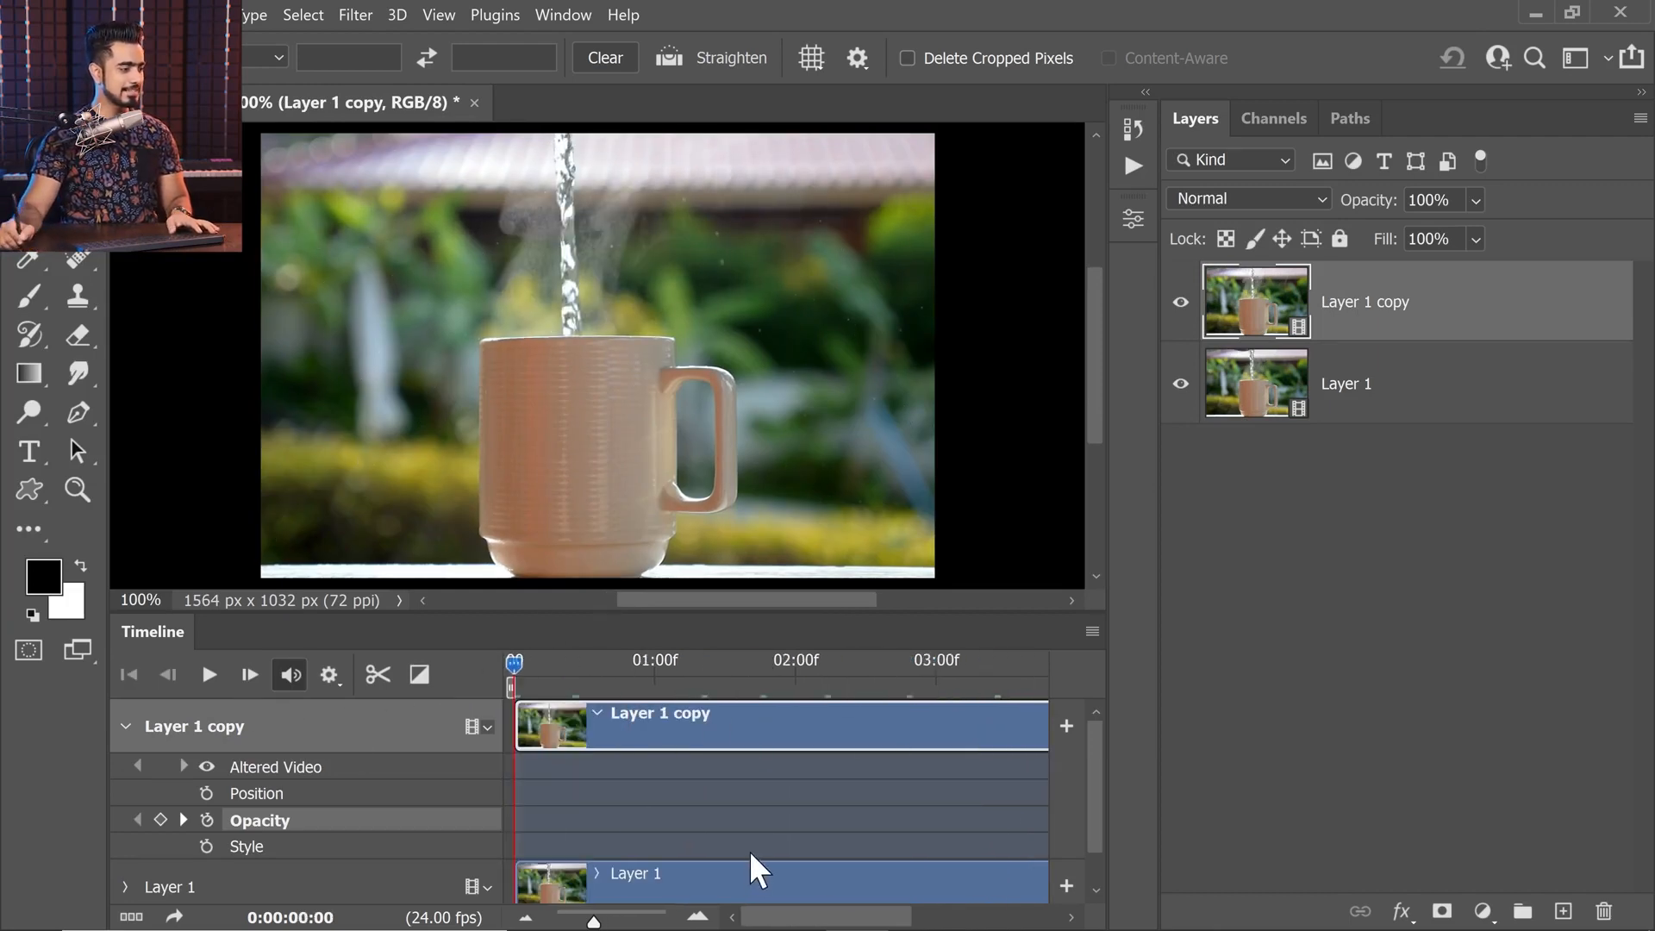
click(328, 674)
click(372, 712)
click(332, 733)
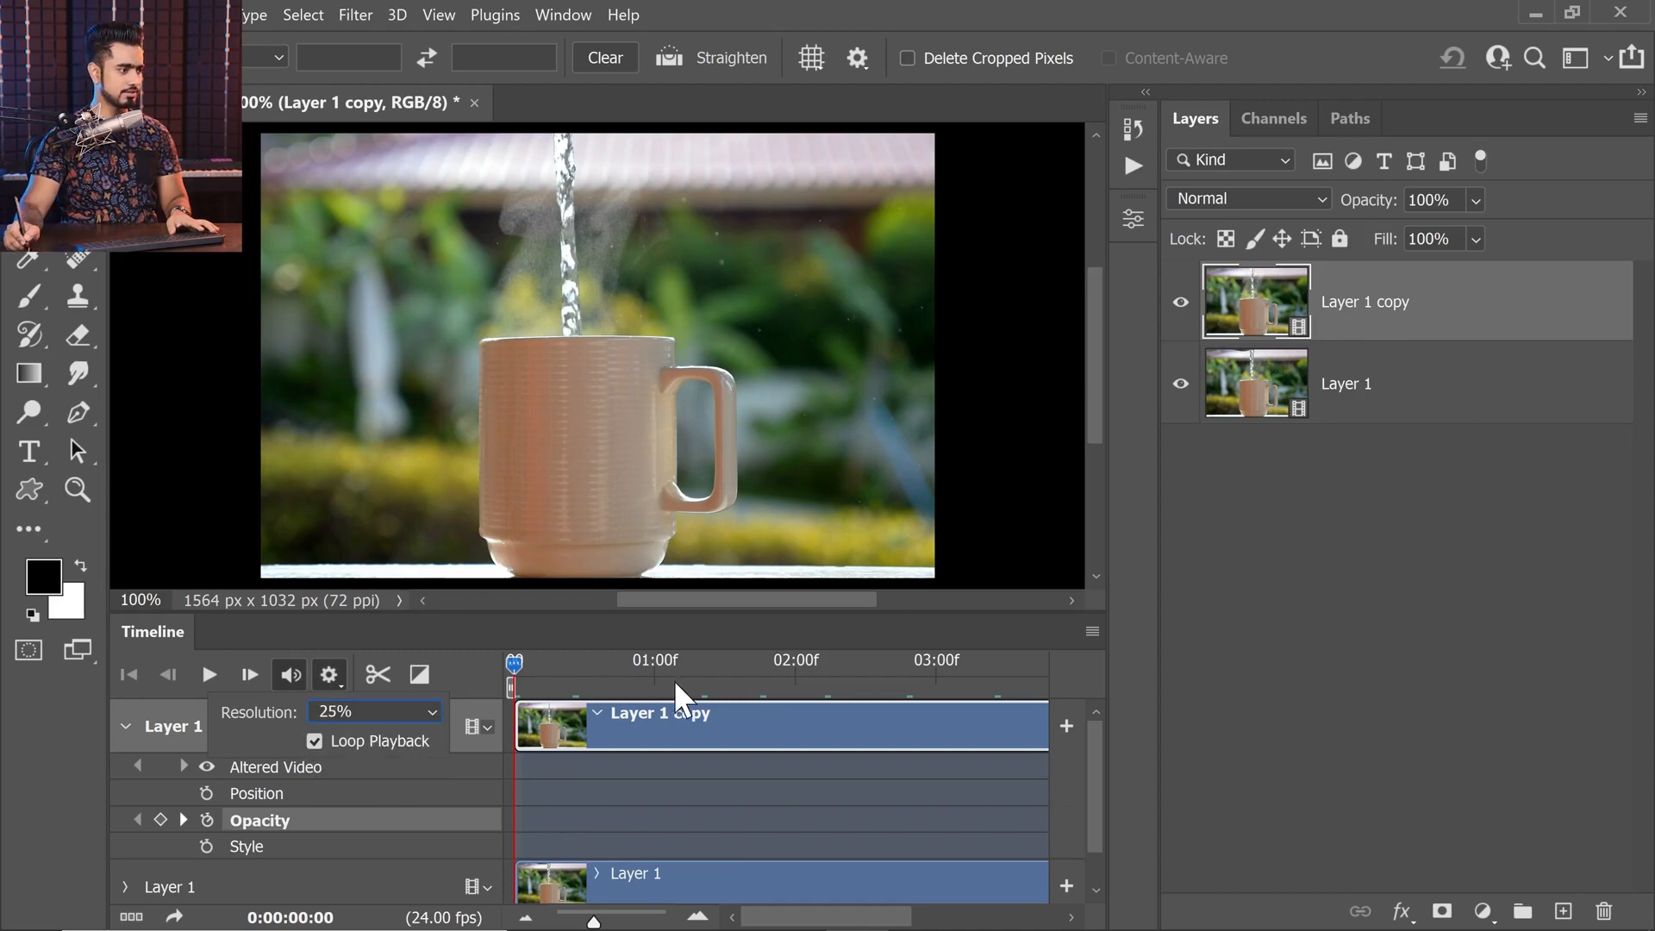
drag(597, 919, 550, 919)
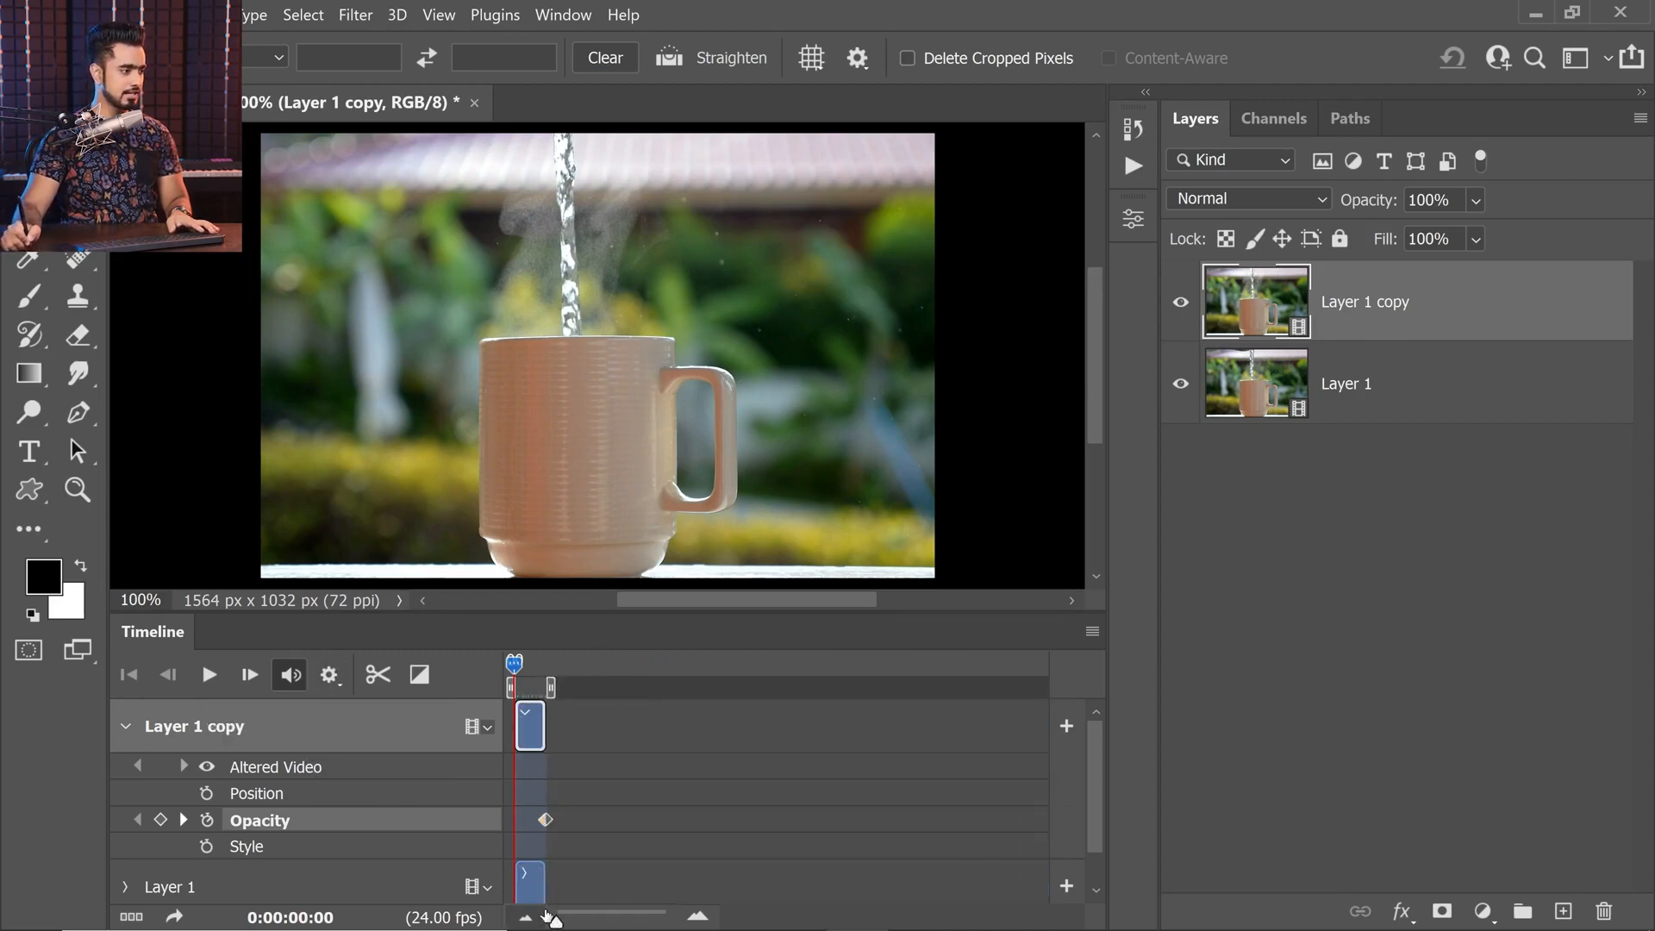
click(209, 675)
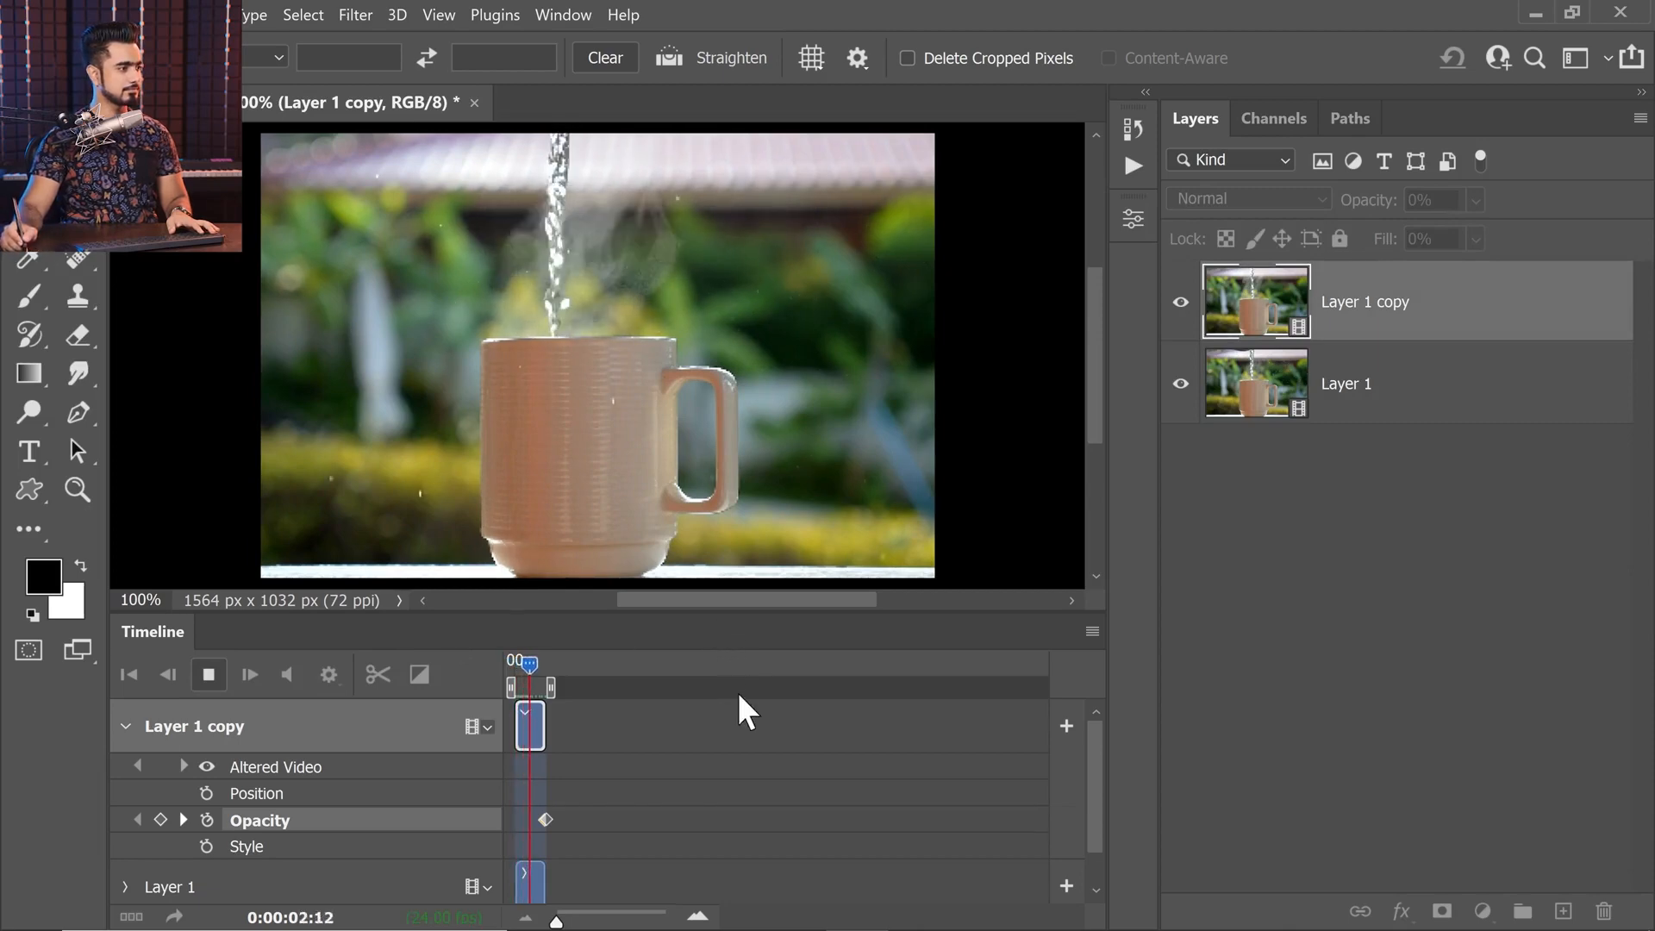
mouse_move(556, 920)
mouse_down()
mouse_move(598, 921)
mouse_move(584, 921)
mouse_up()
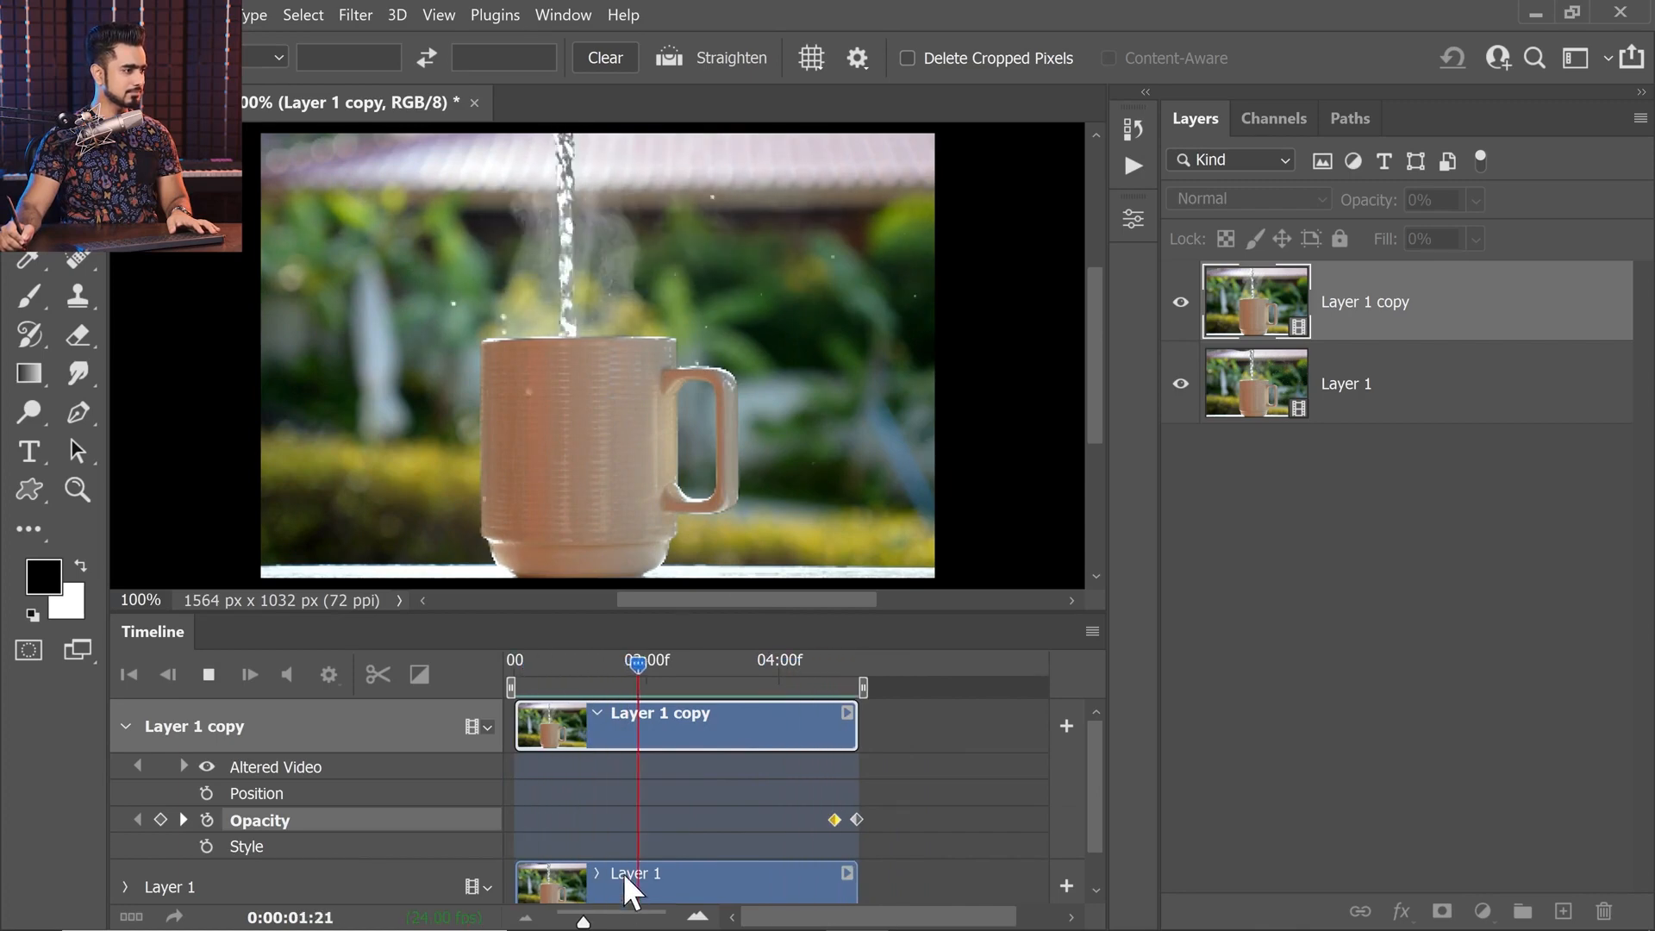
key(space)
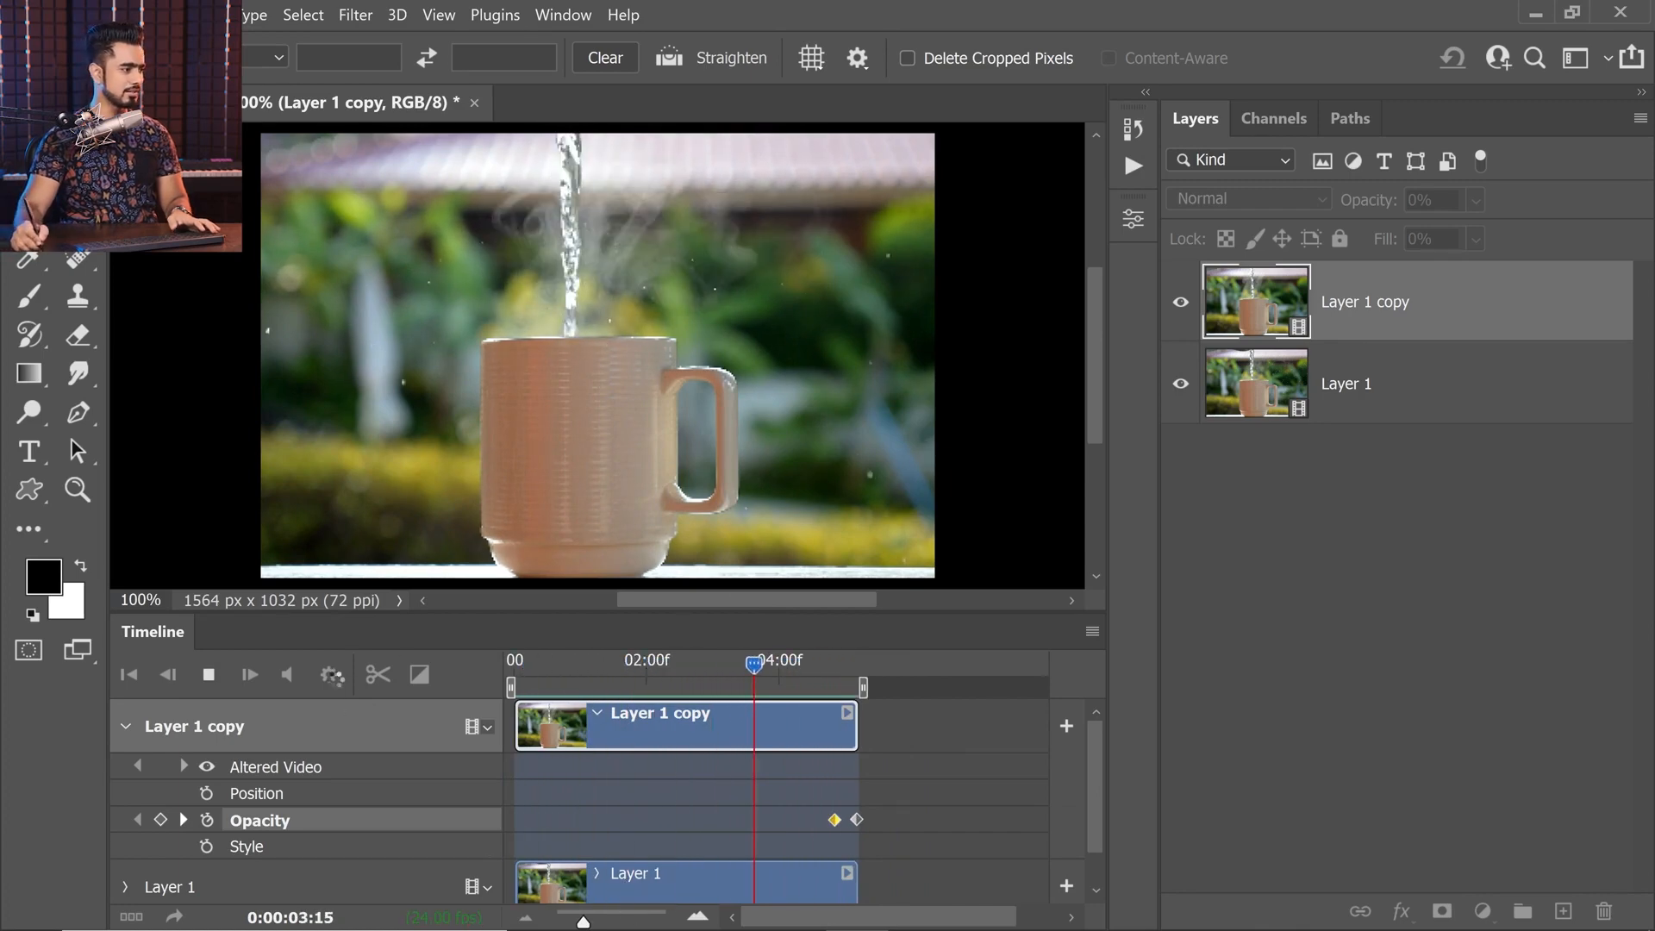
- Set the timeline preview resolution to 50% and replay the cropped loop from the start
click(329, 674)
click(362, 719)
click(367, 752)
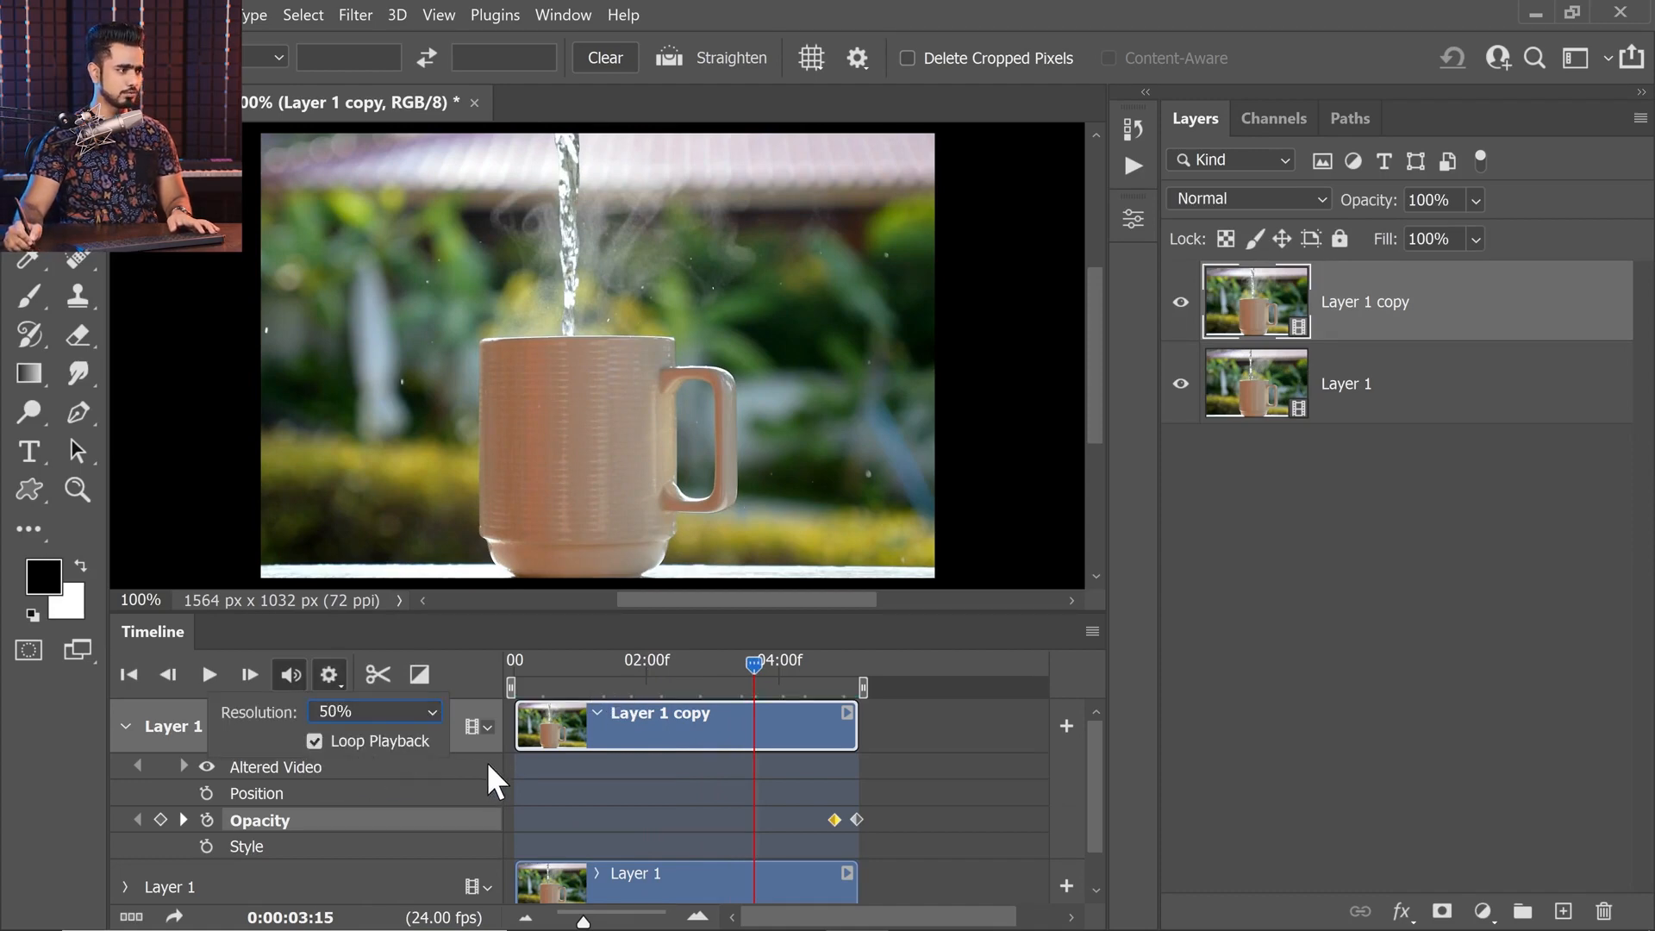
drag(755, 668, 509, 666)
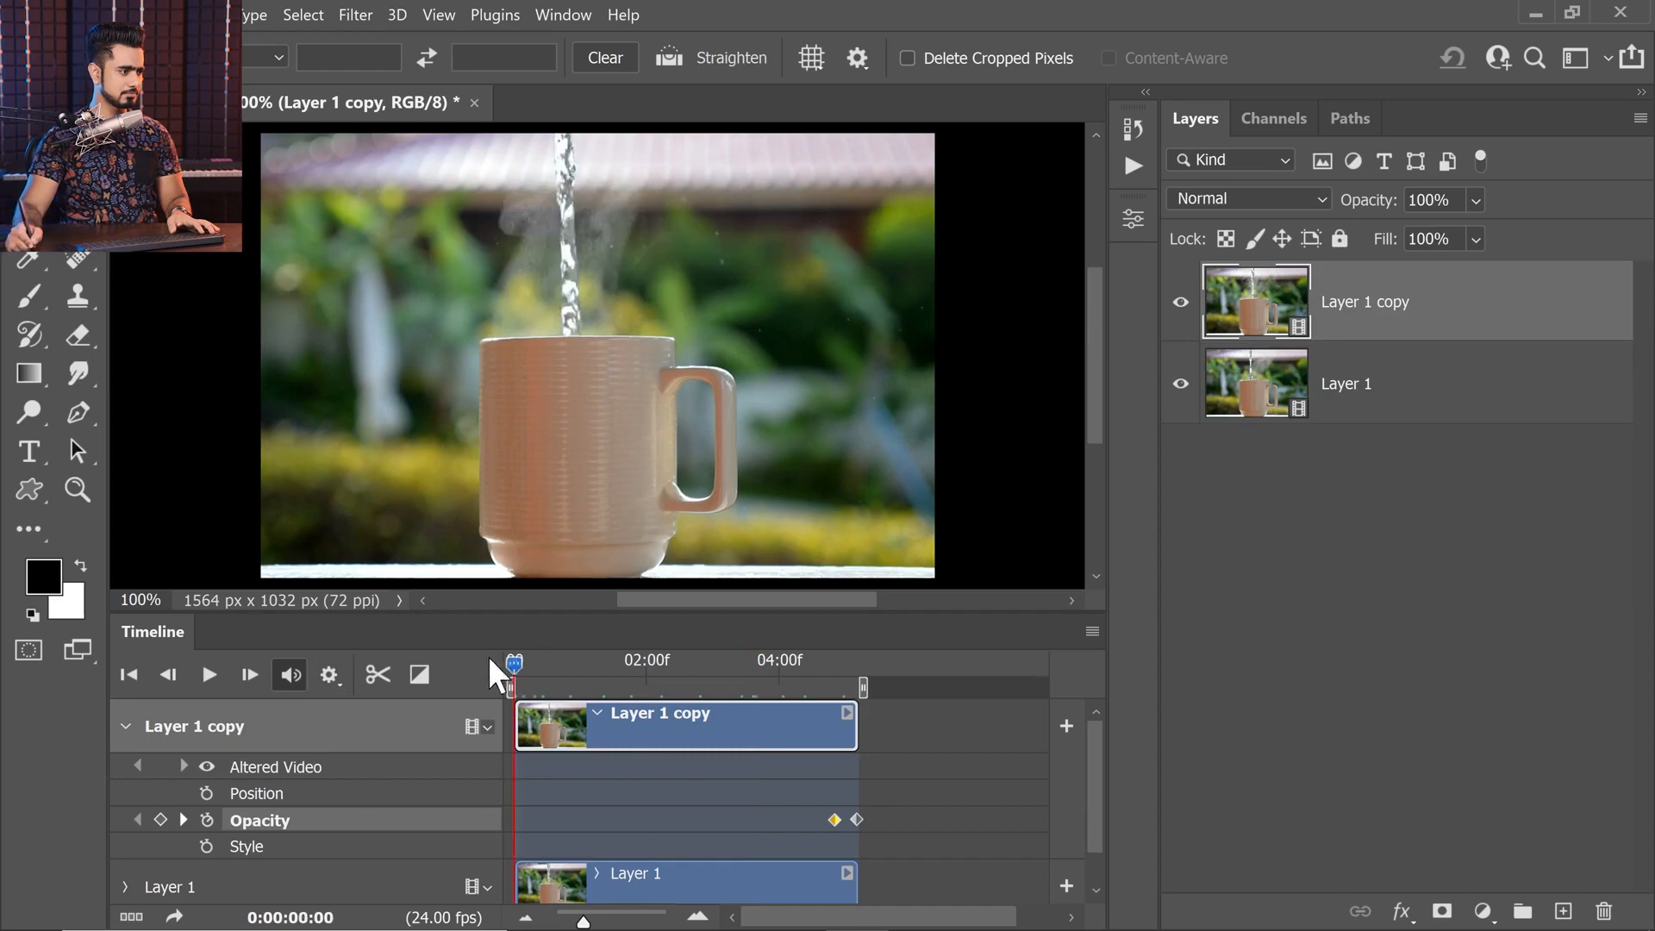
key(space)
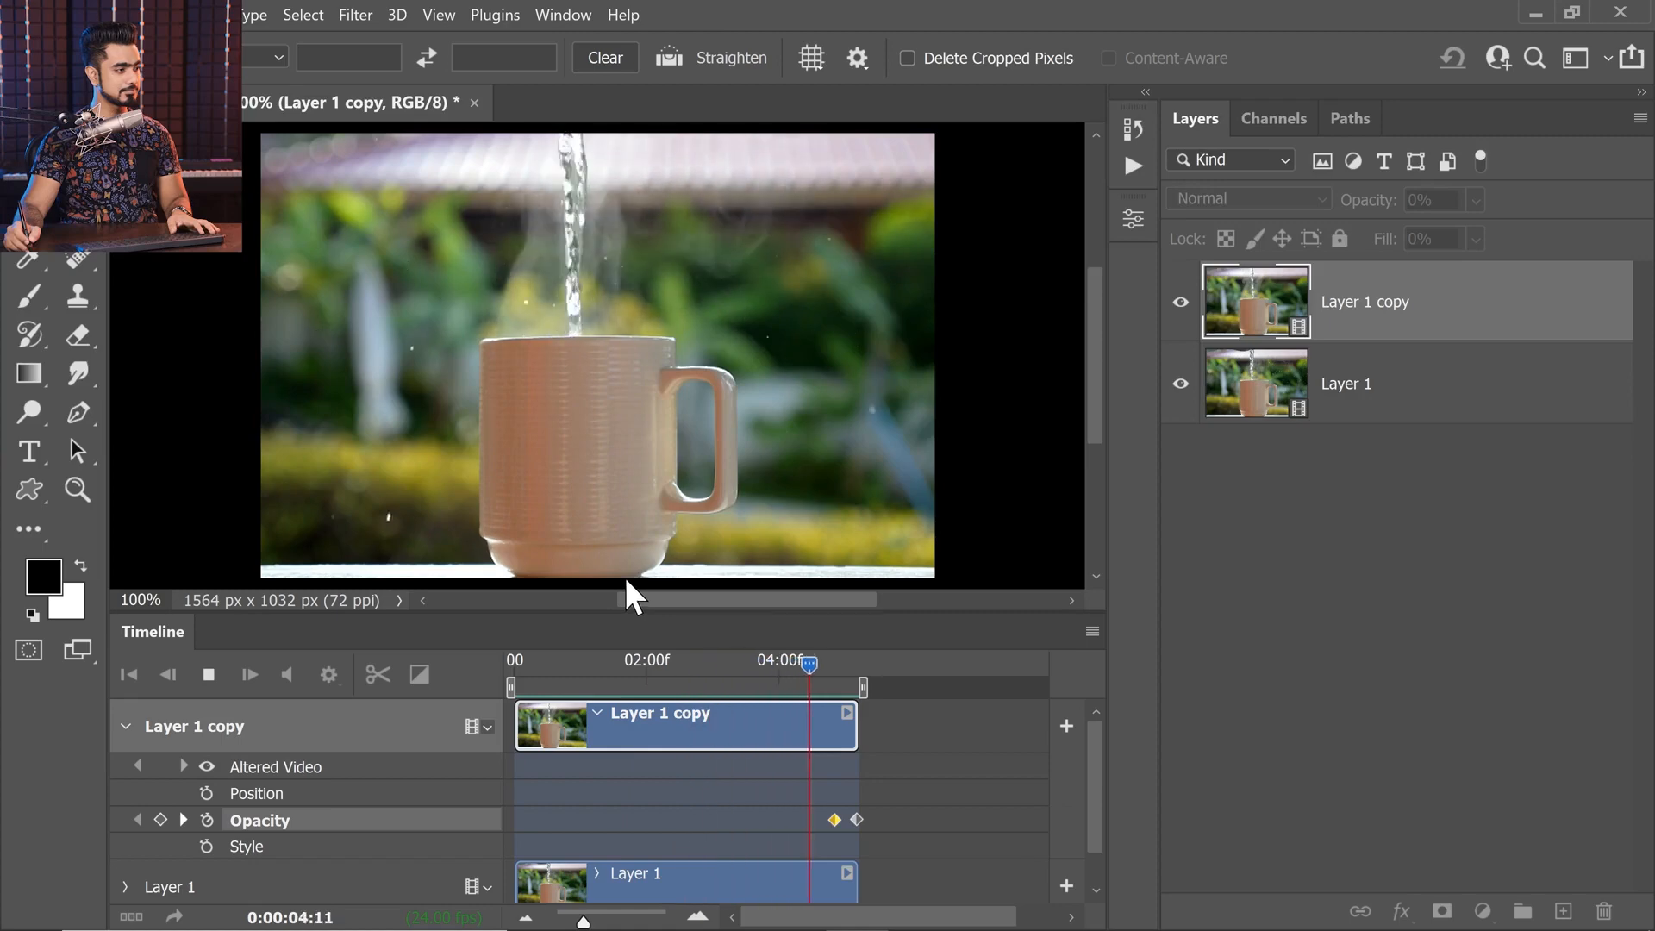
key(space)
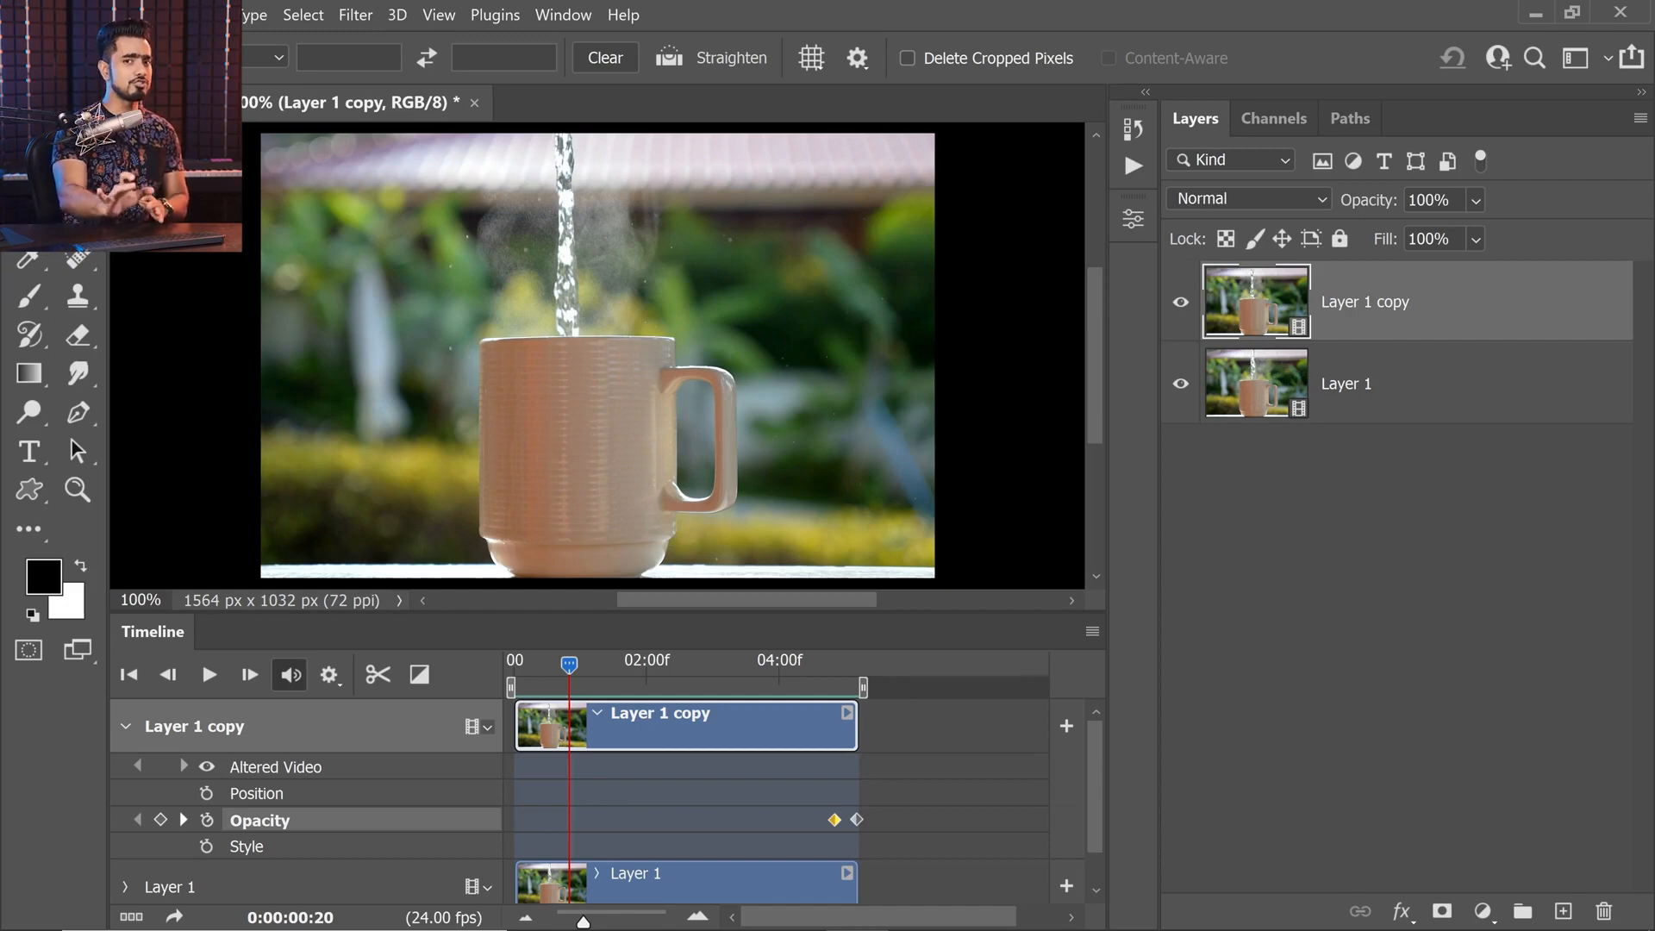
- Export the cropped loop with Save for Web as a GIF with looping set to Forever, saved as Example-1.gif in the Examples folder
click(59, 17)
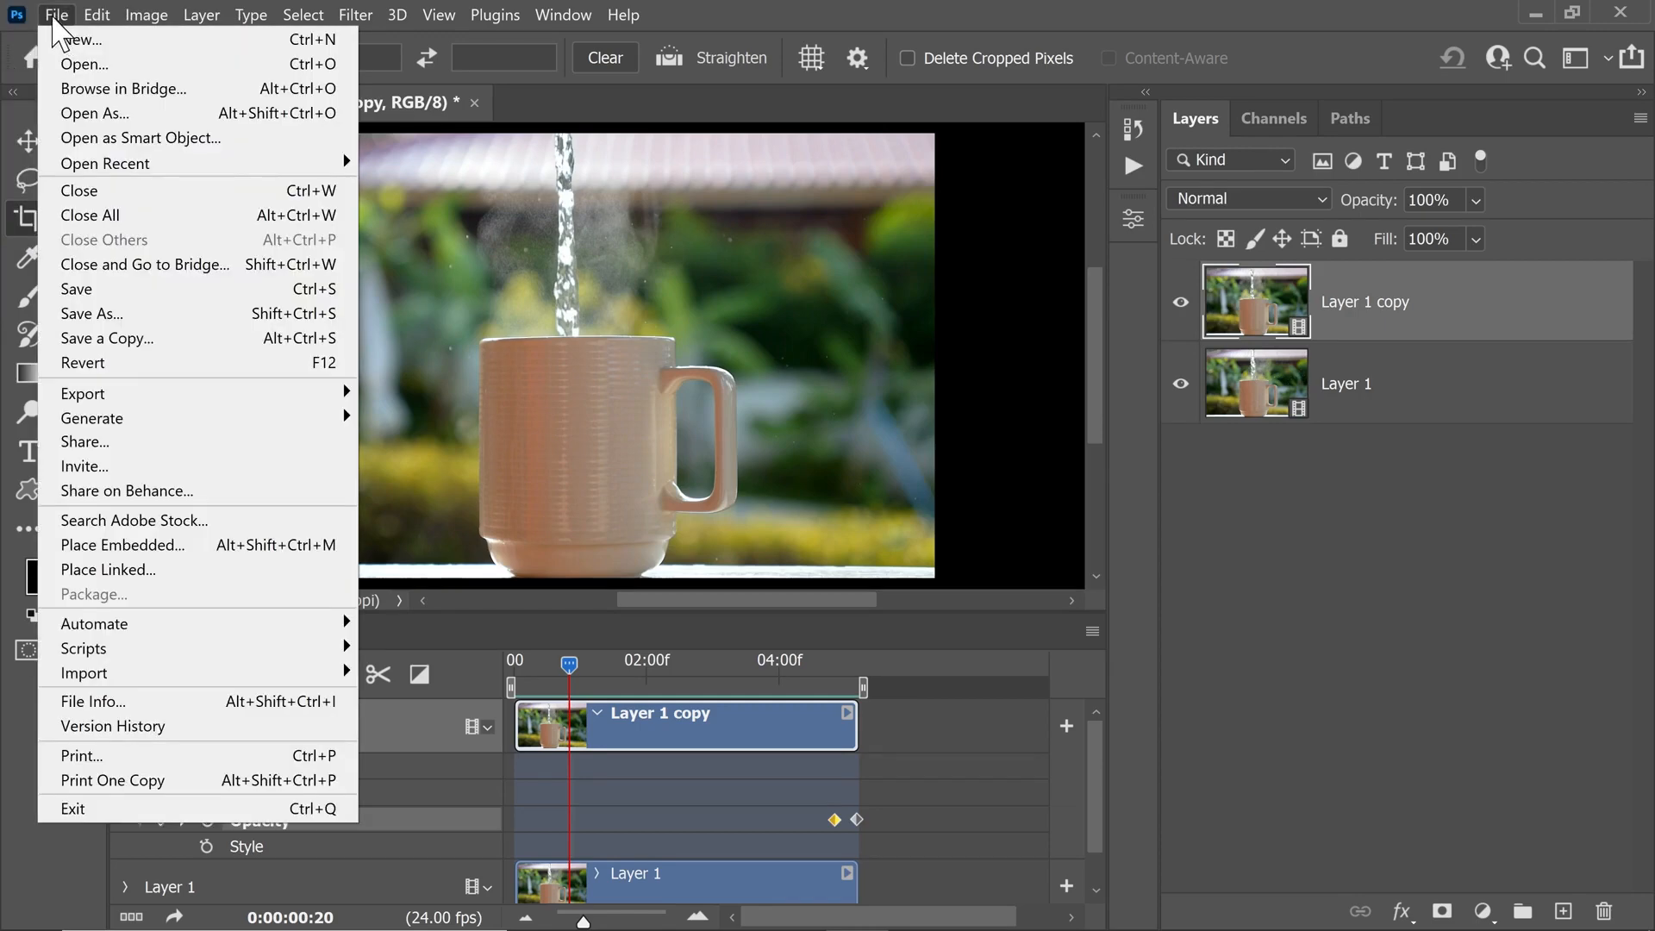
mouse_move(299, 398)
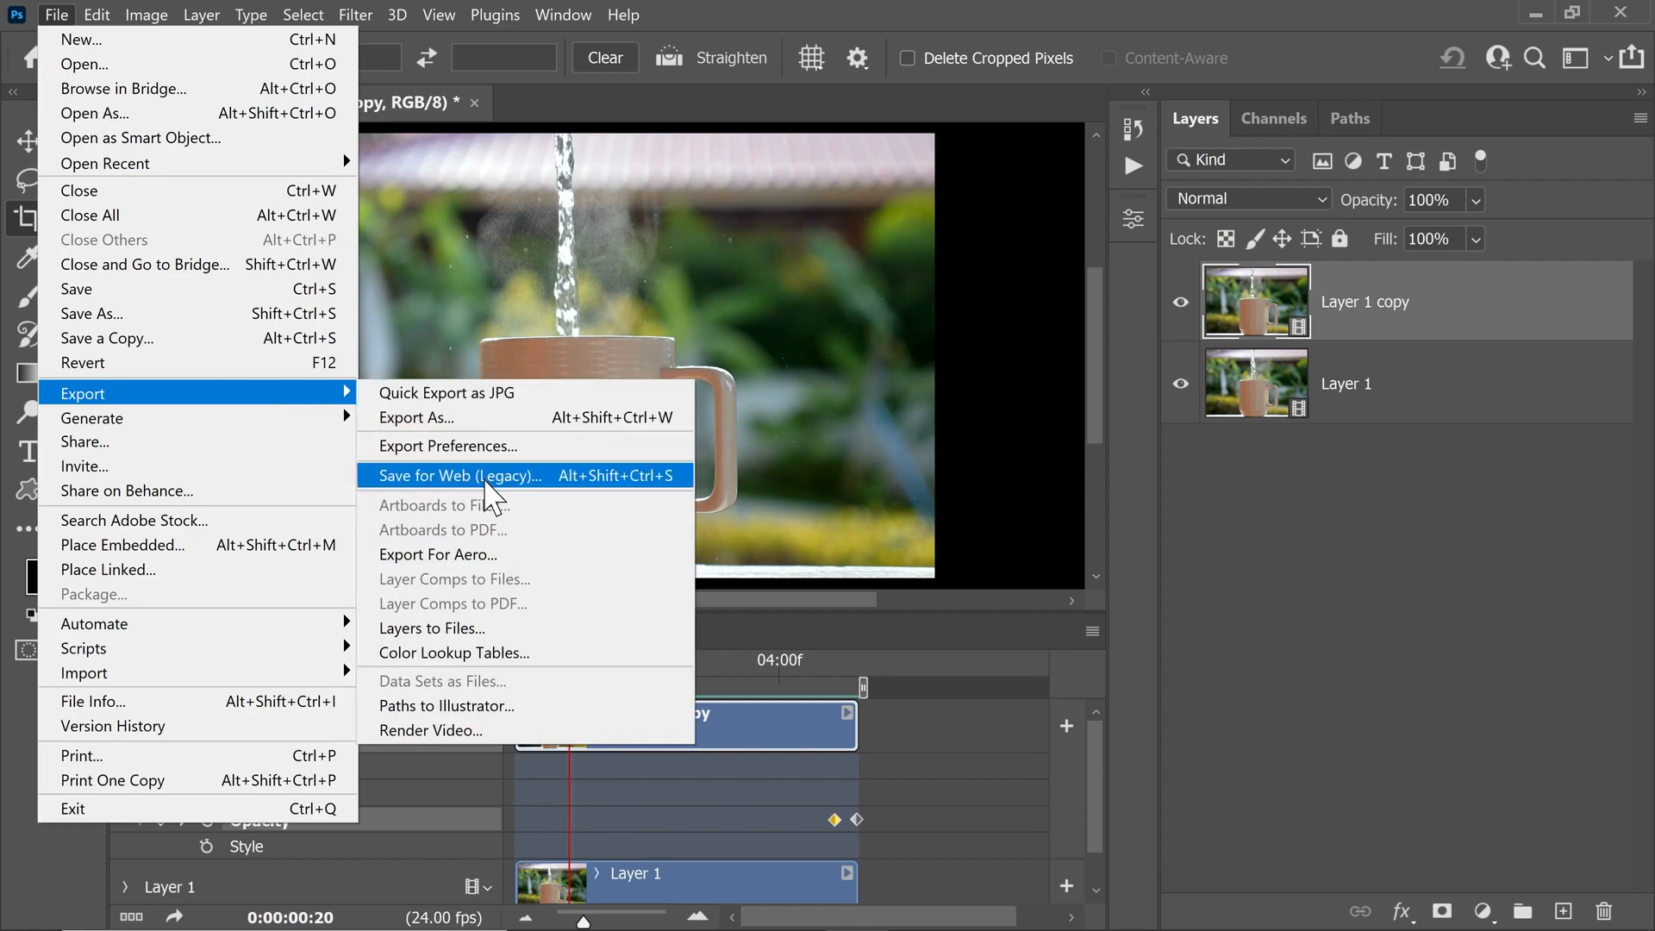
click(483, 480)
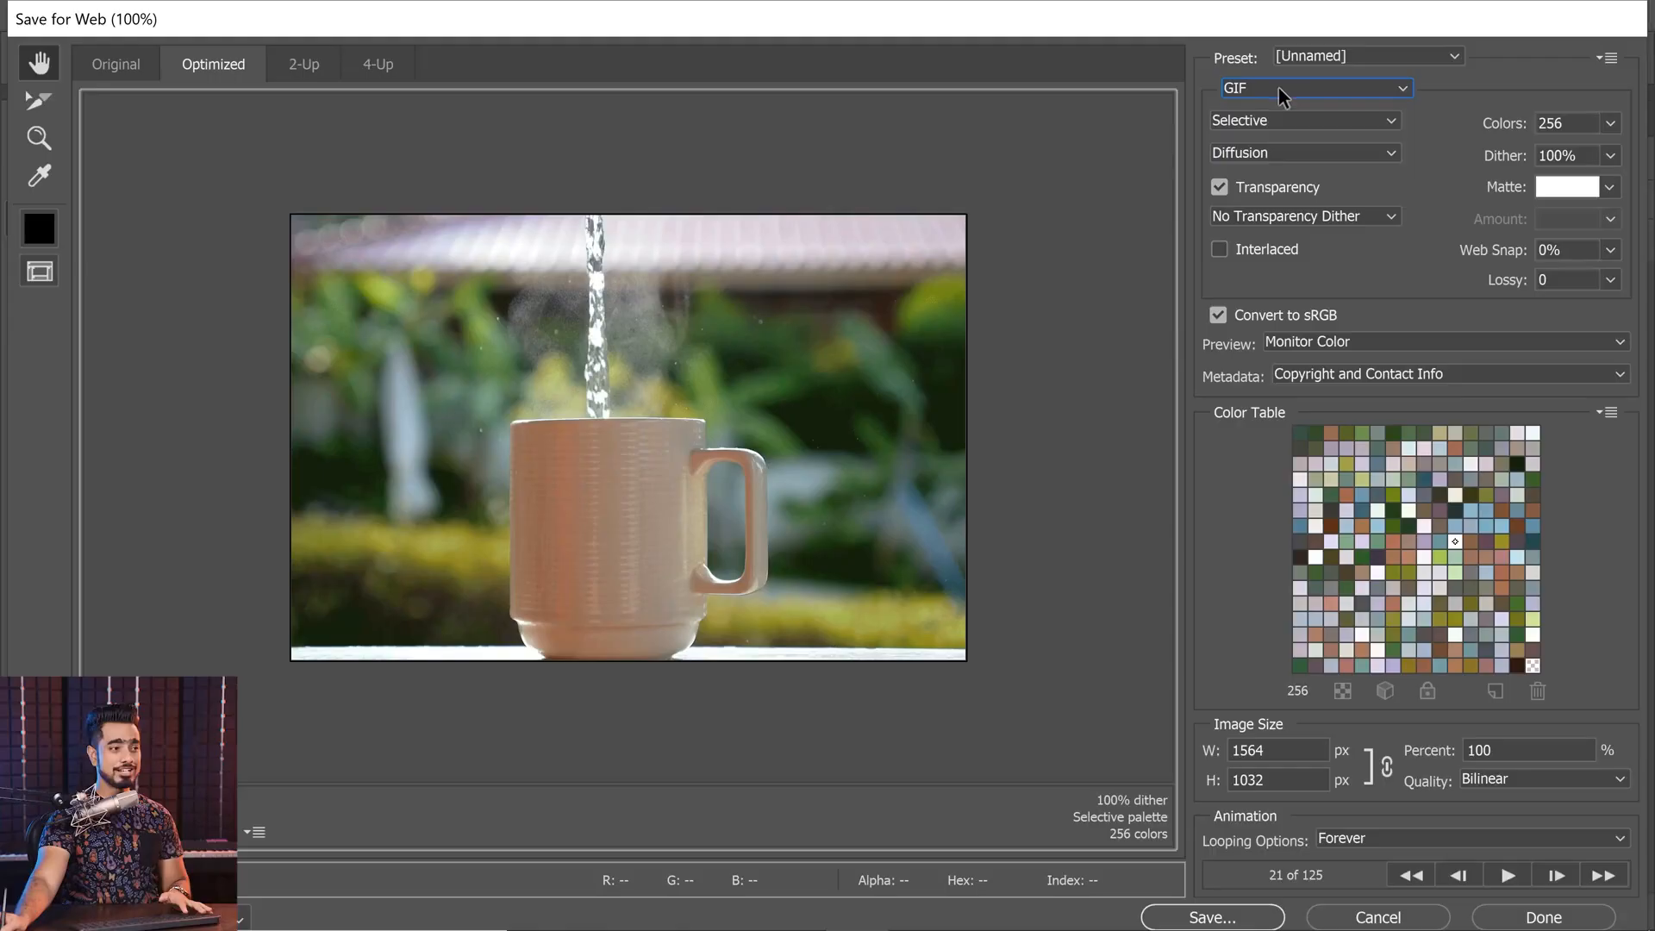
click(1279, 87)
click(1267, 109)
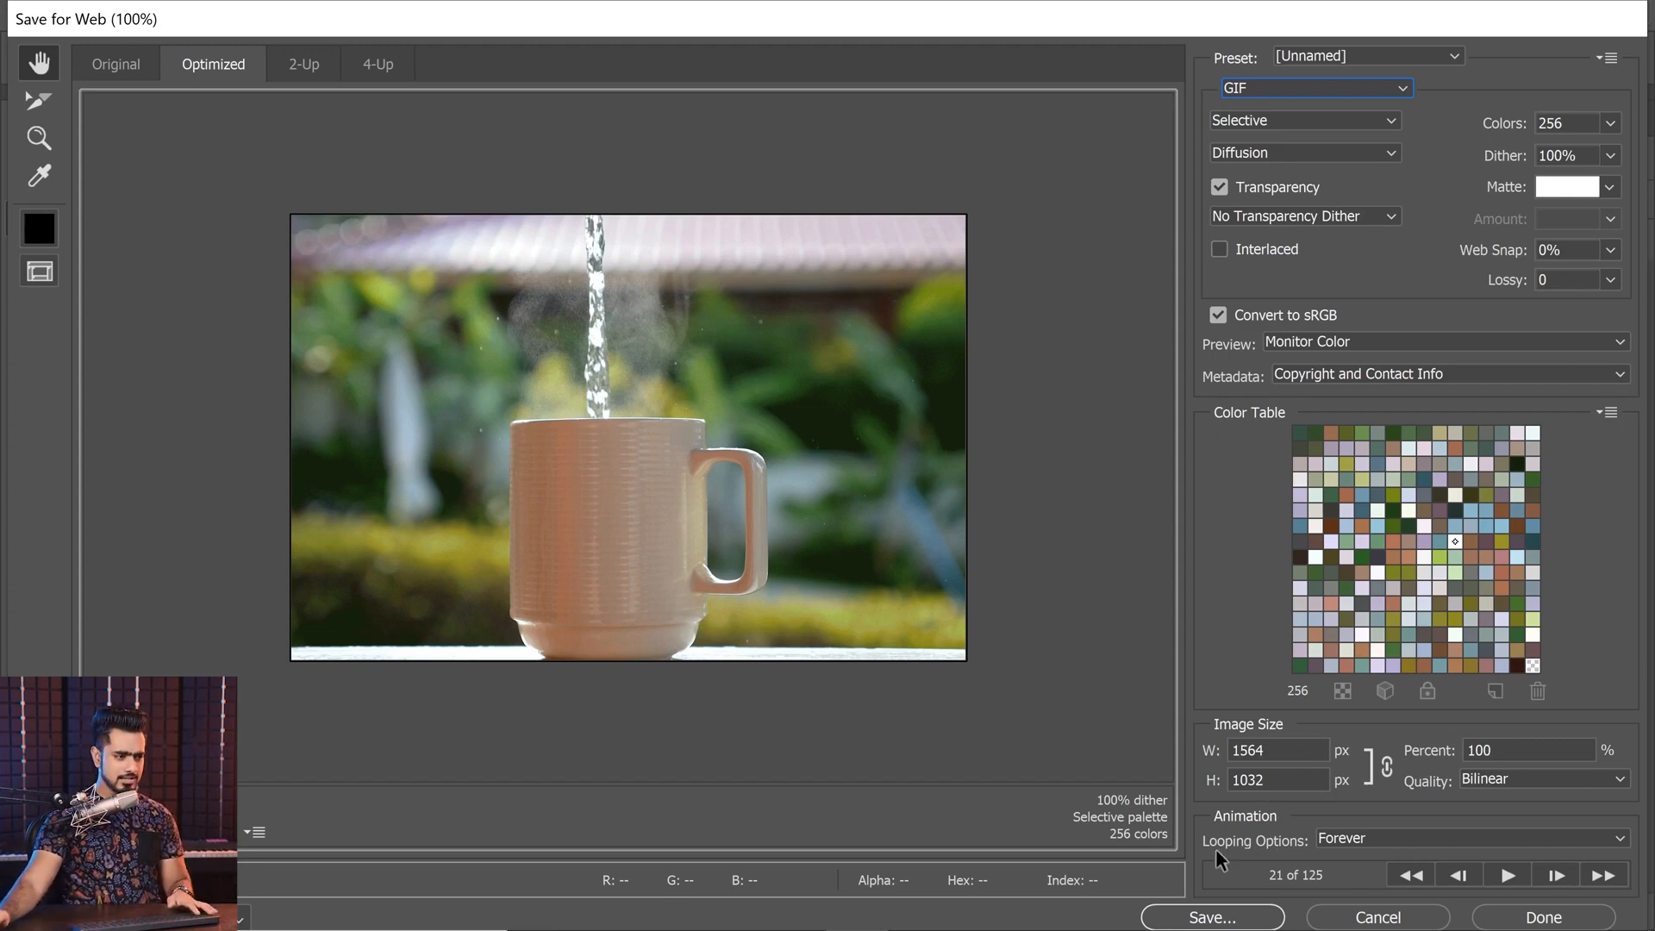
click(1363, 838)
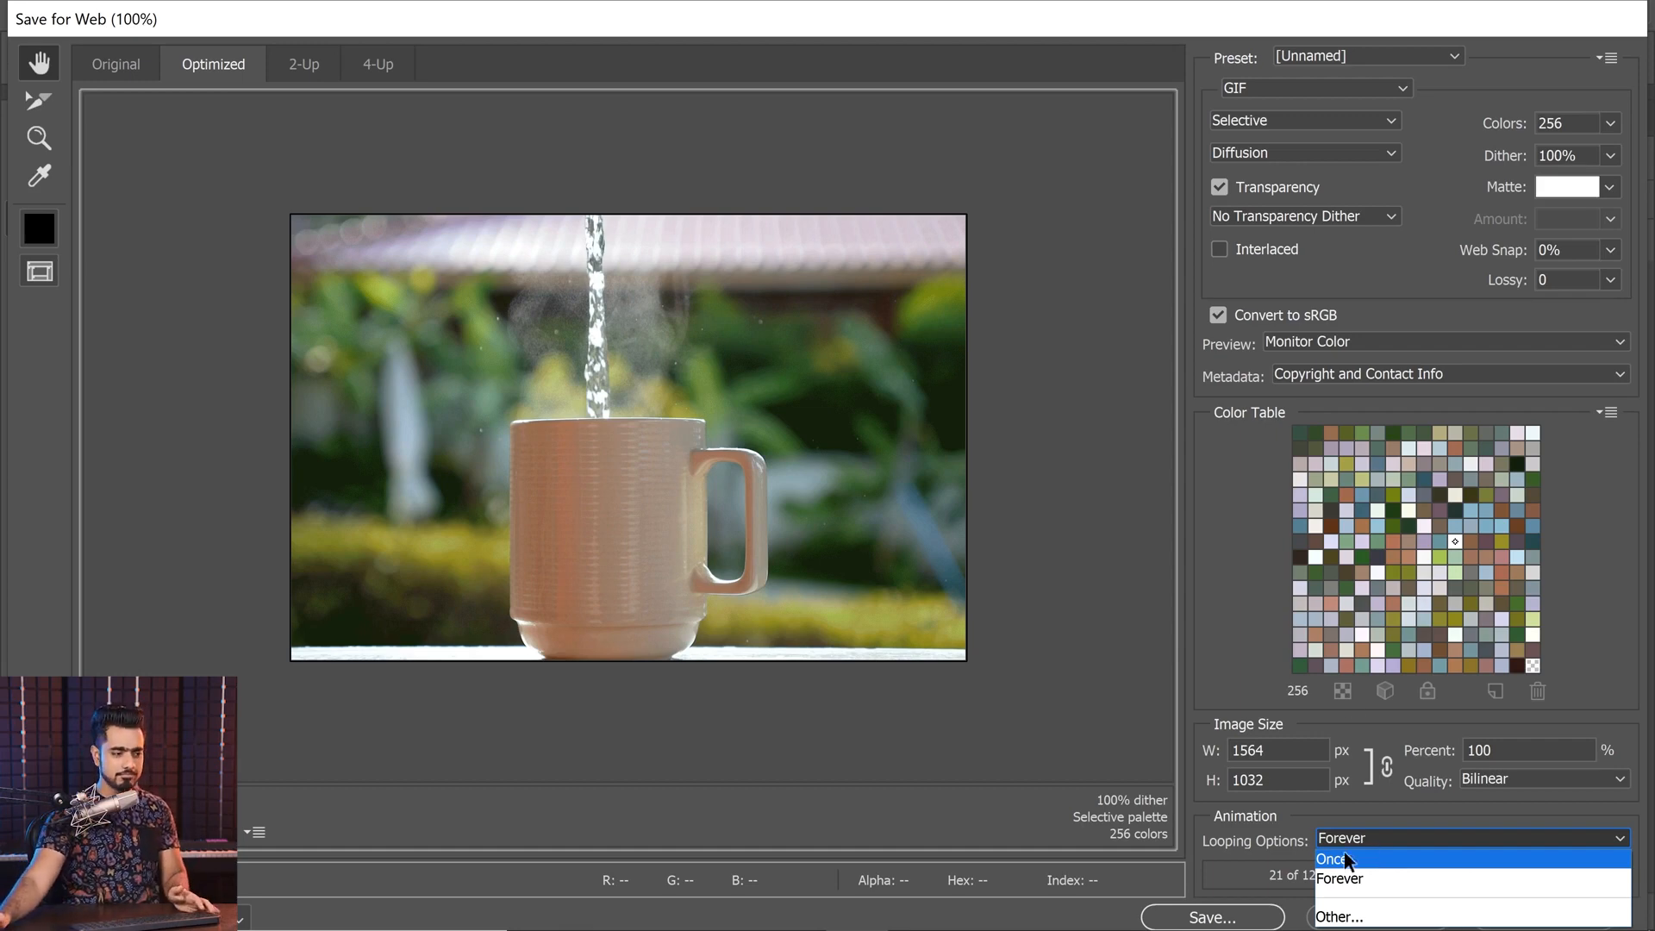
click(1350, 881)
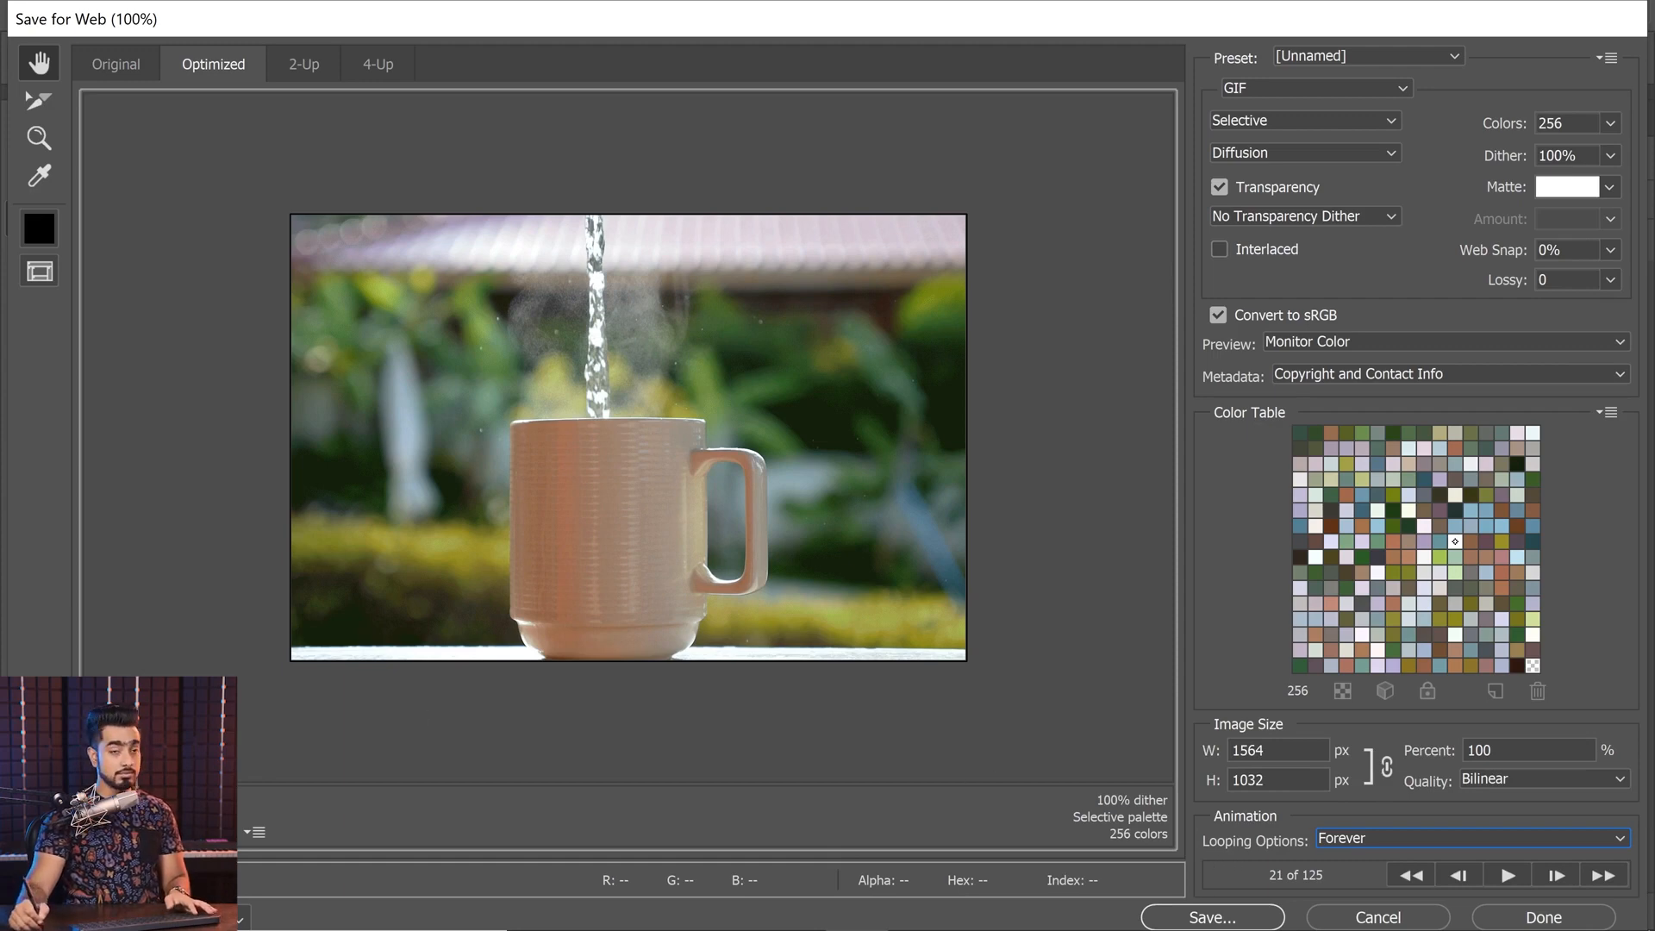
click(1198, 919)
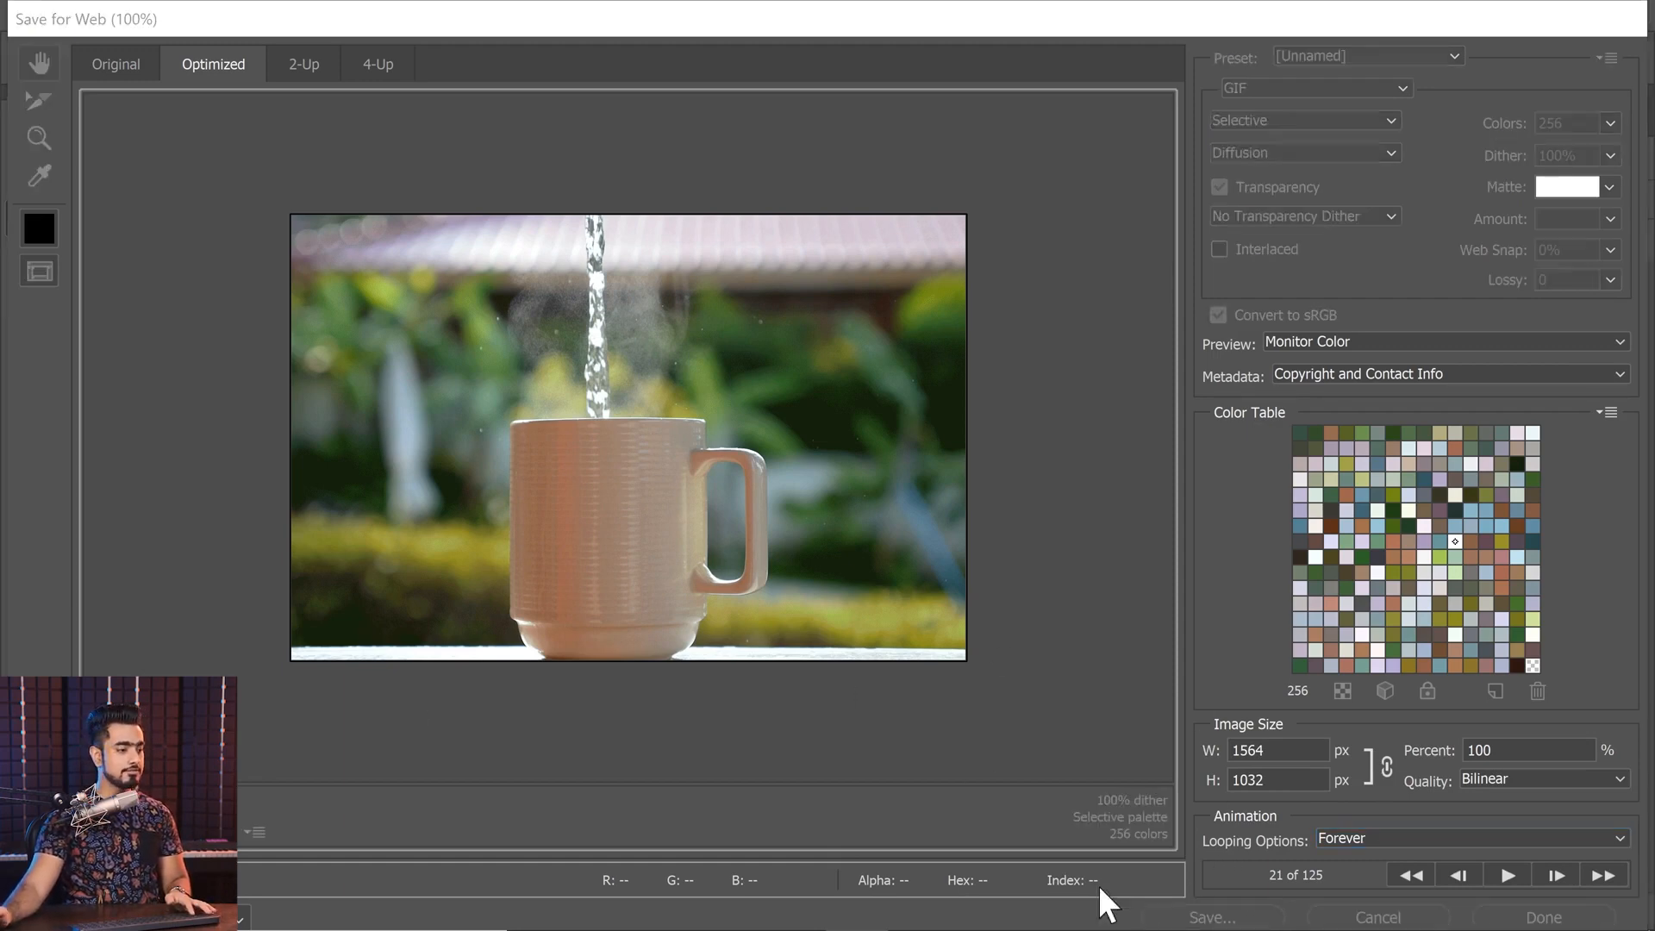
click(1315, 672)
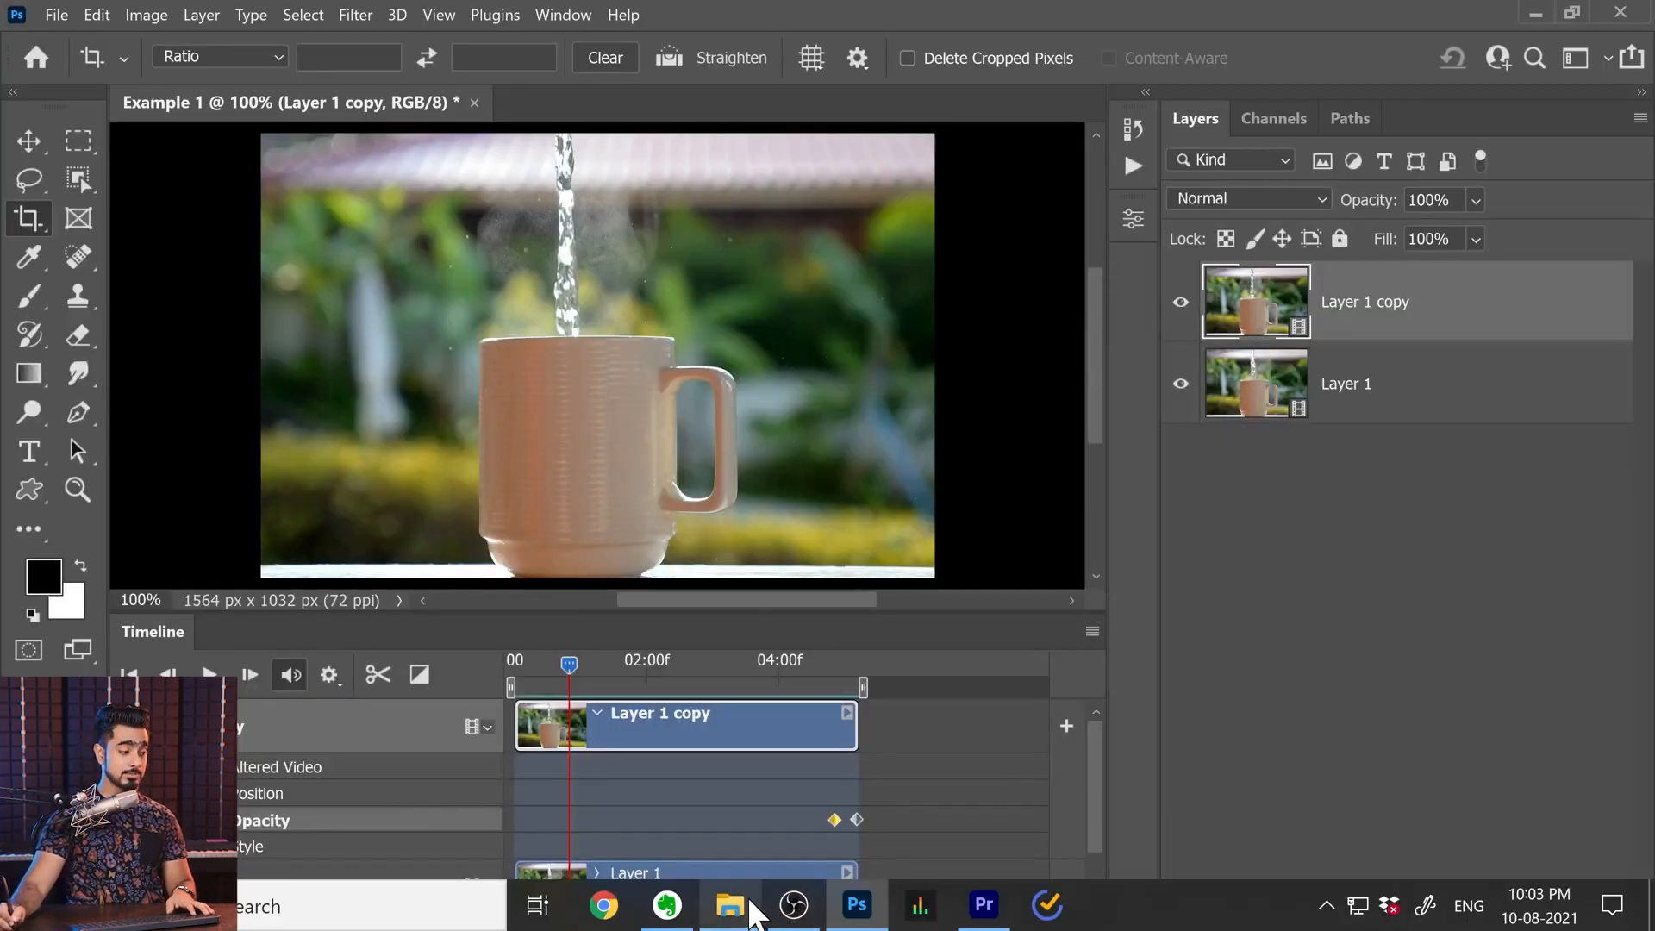
- Switch to File Explorer and open Example-1.gif from the Examples folder to view the loop
click(730, 905)
click(554, 326)
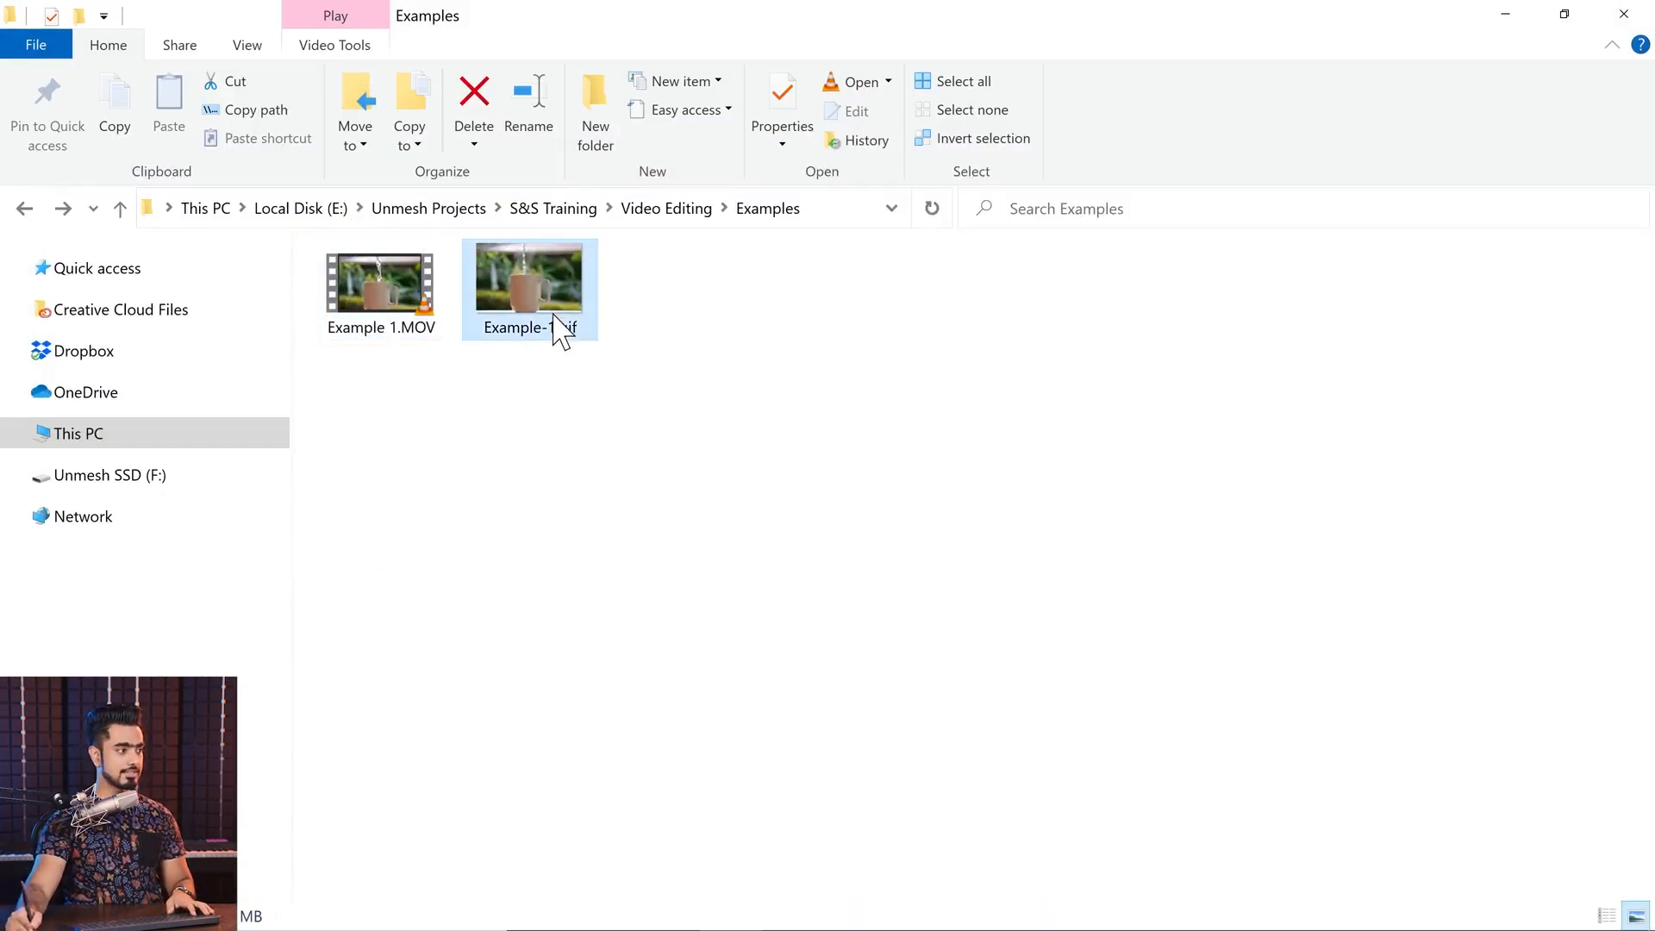
double_click(571, 312)
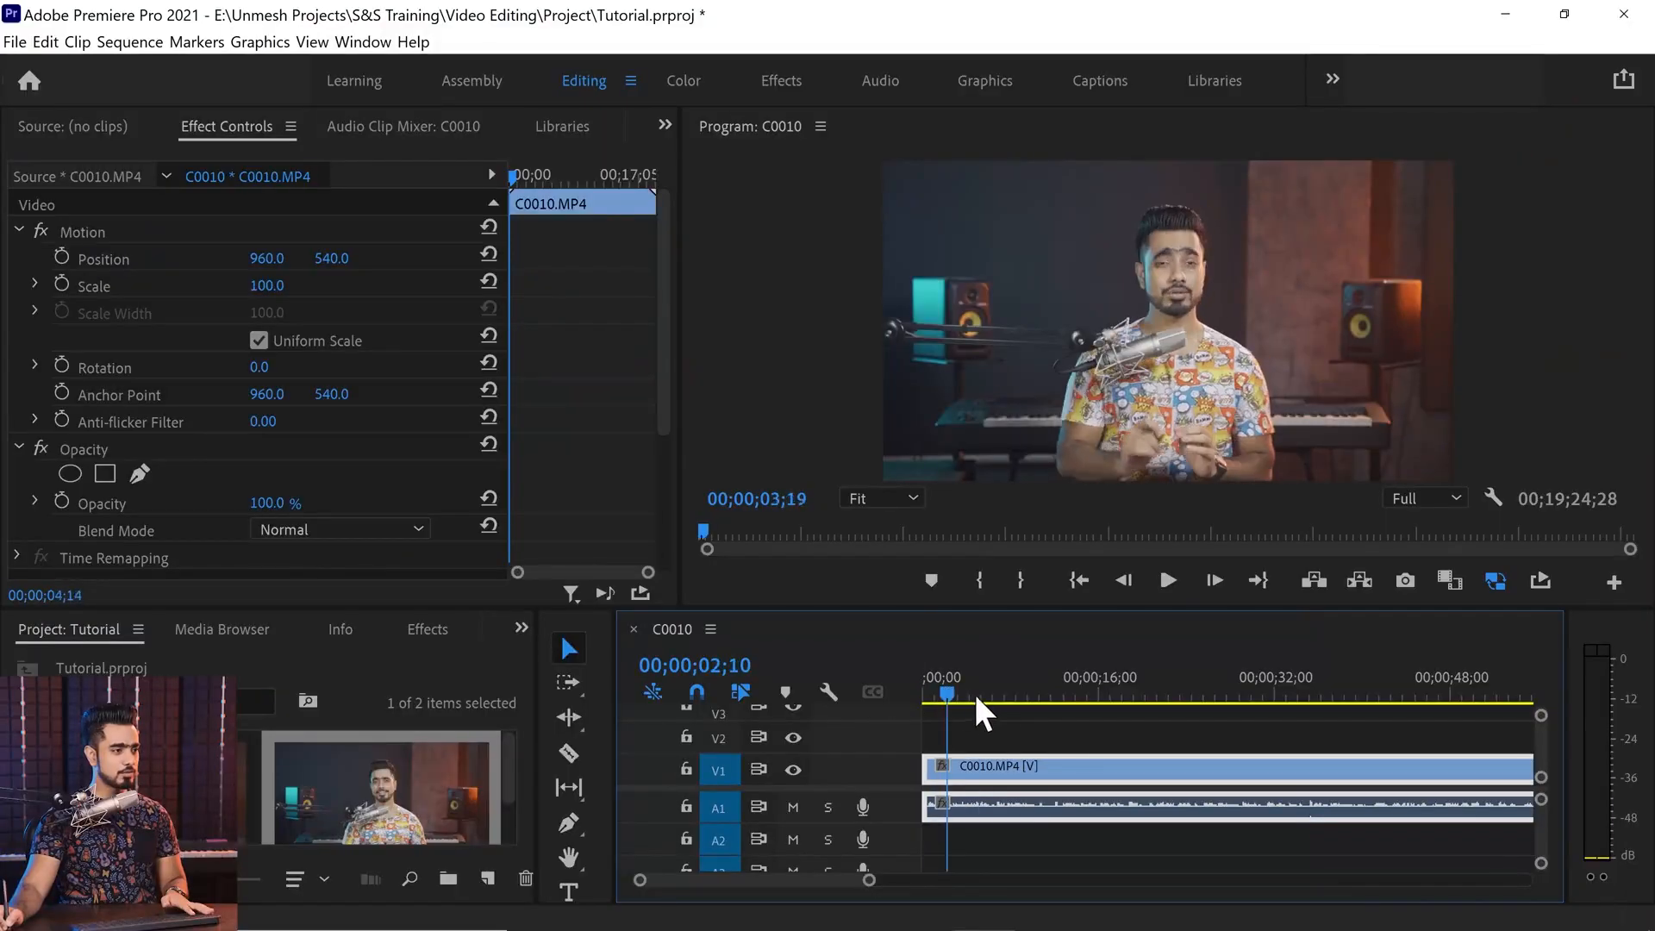
- In Premiere Pro, play the C0010 sequence from its start and return the playhead to 00;00;00;00
drag(946, 694, 885, 694)
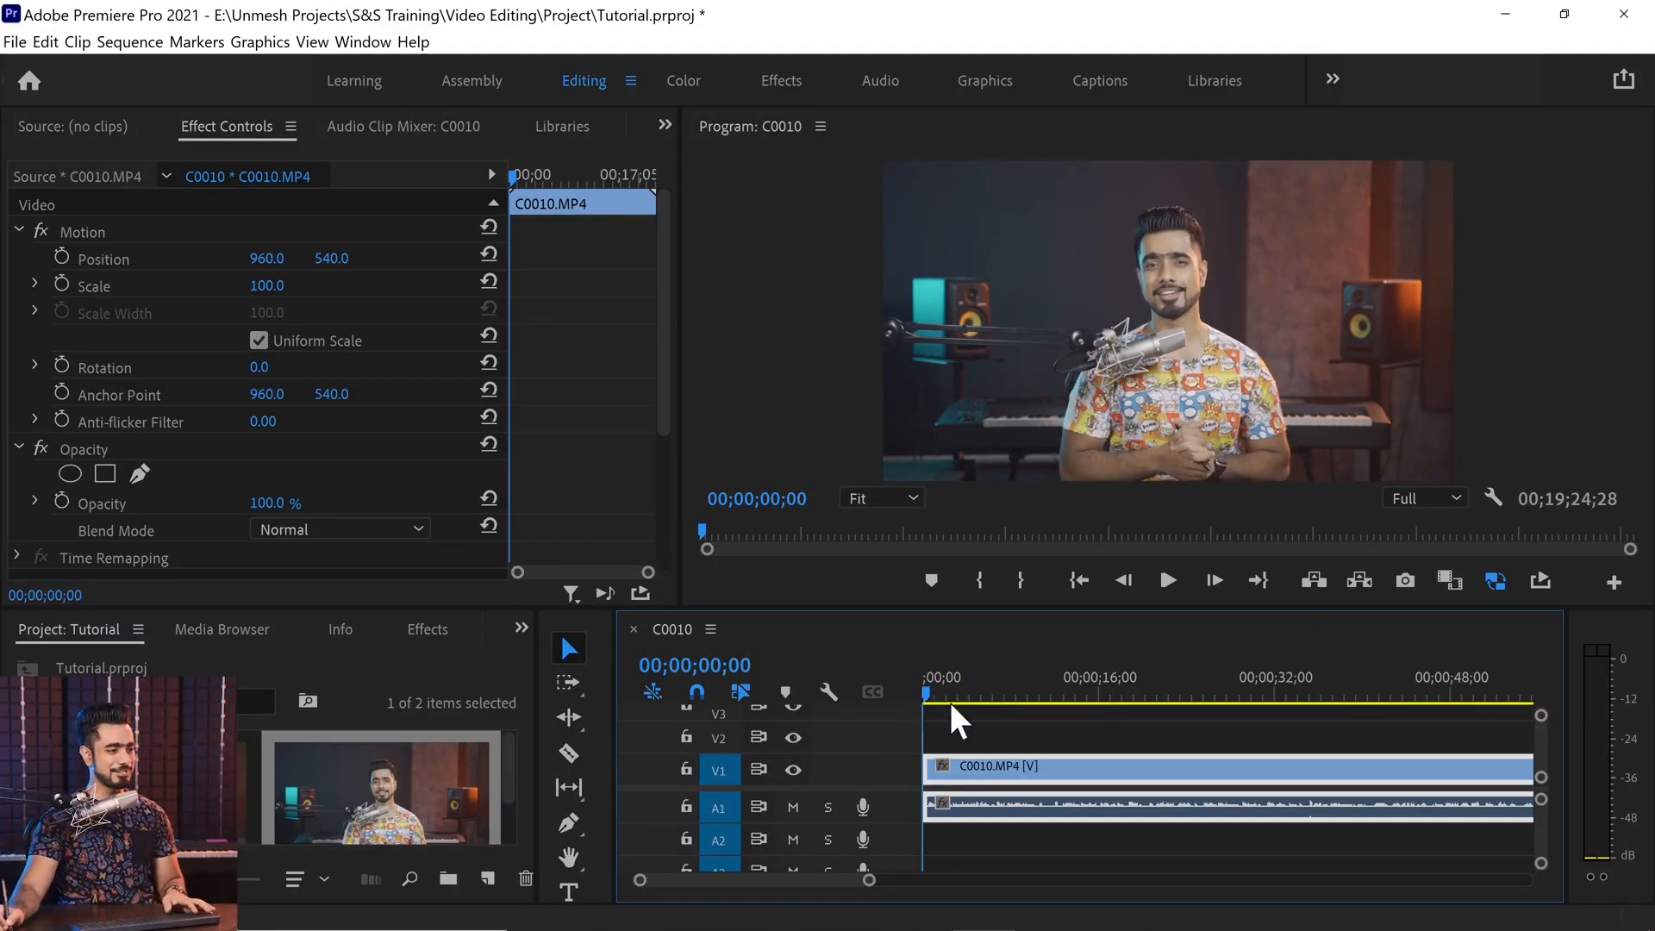
key(space)
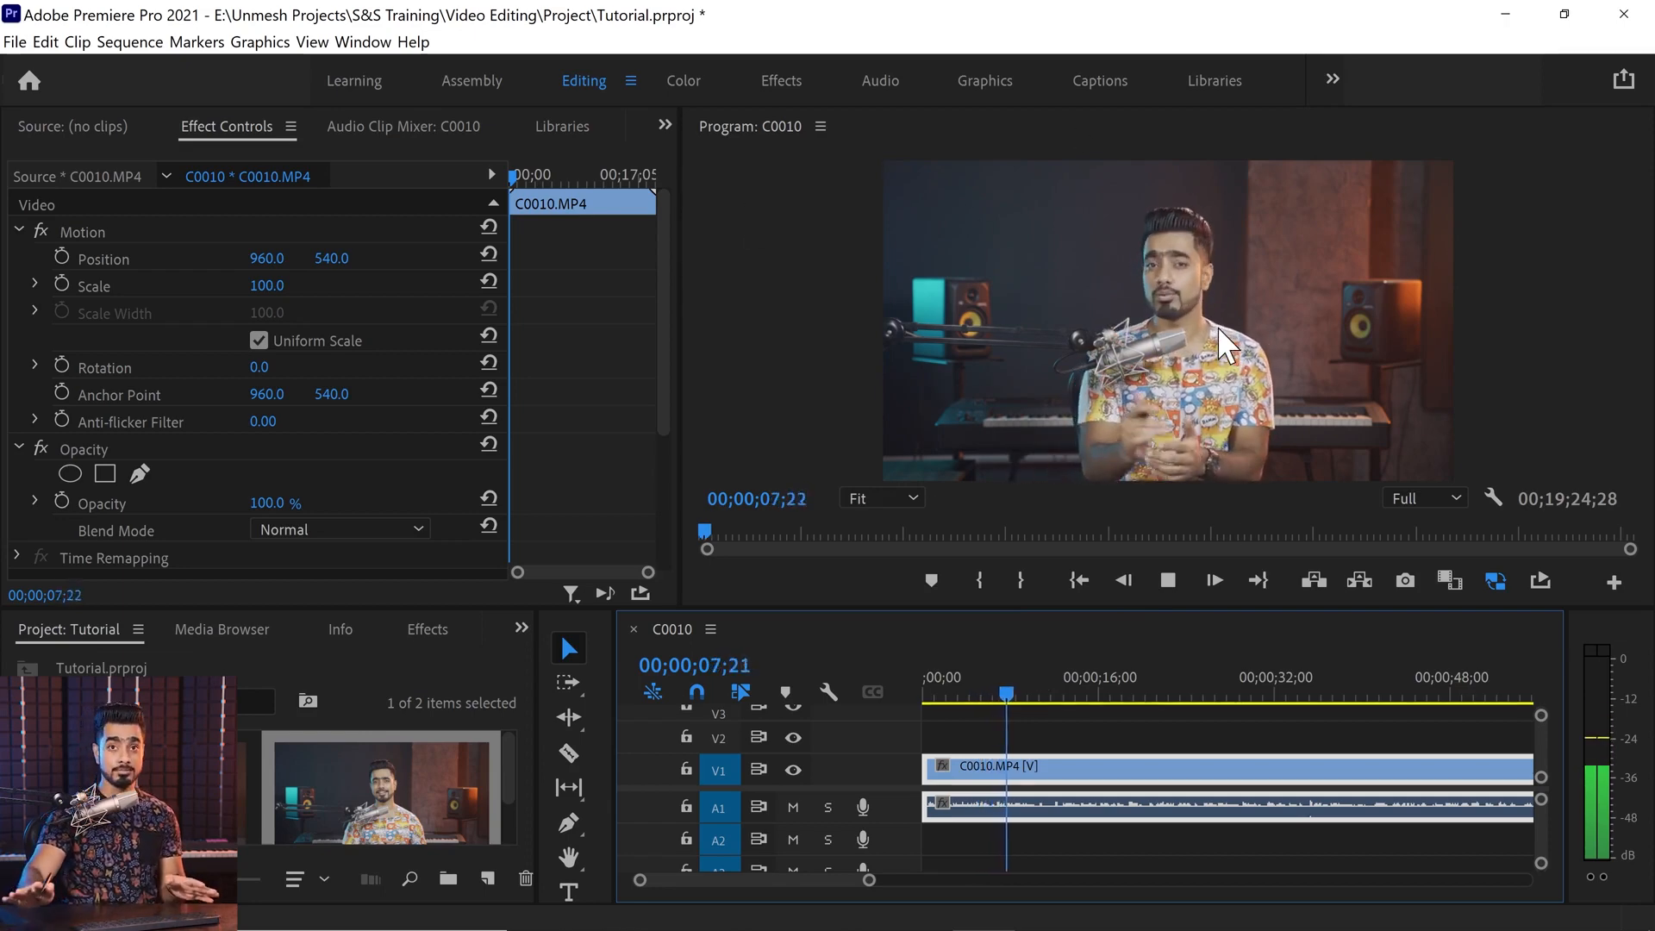
drag(1017, 683, 900, 695)
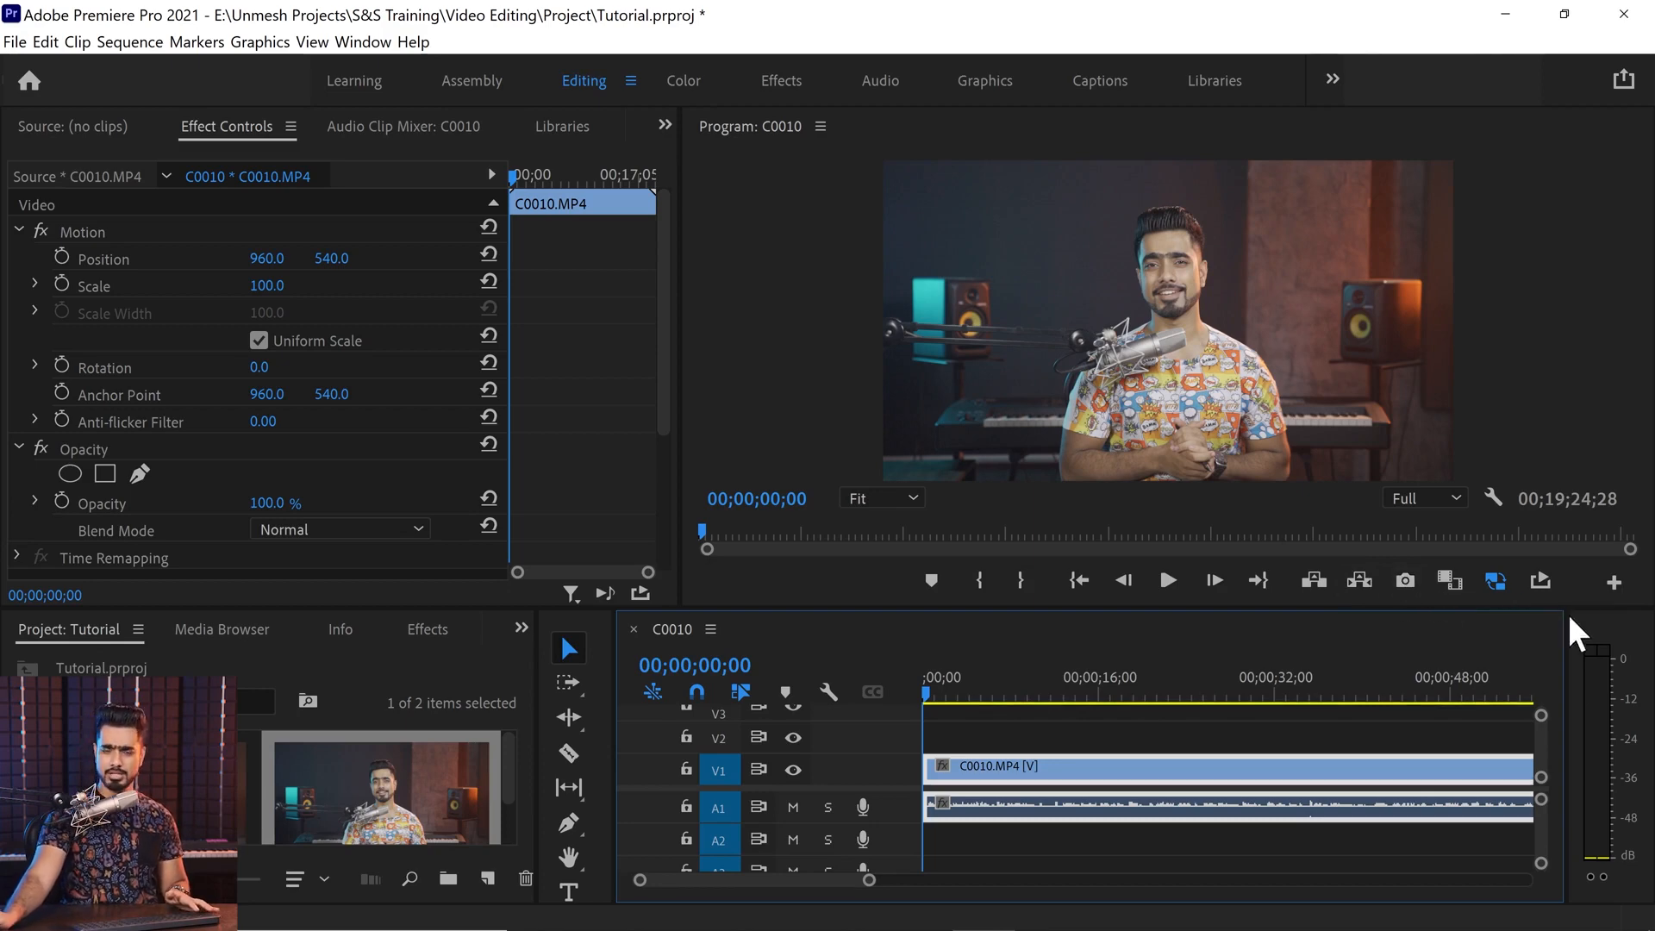
click(1614, 583)
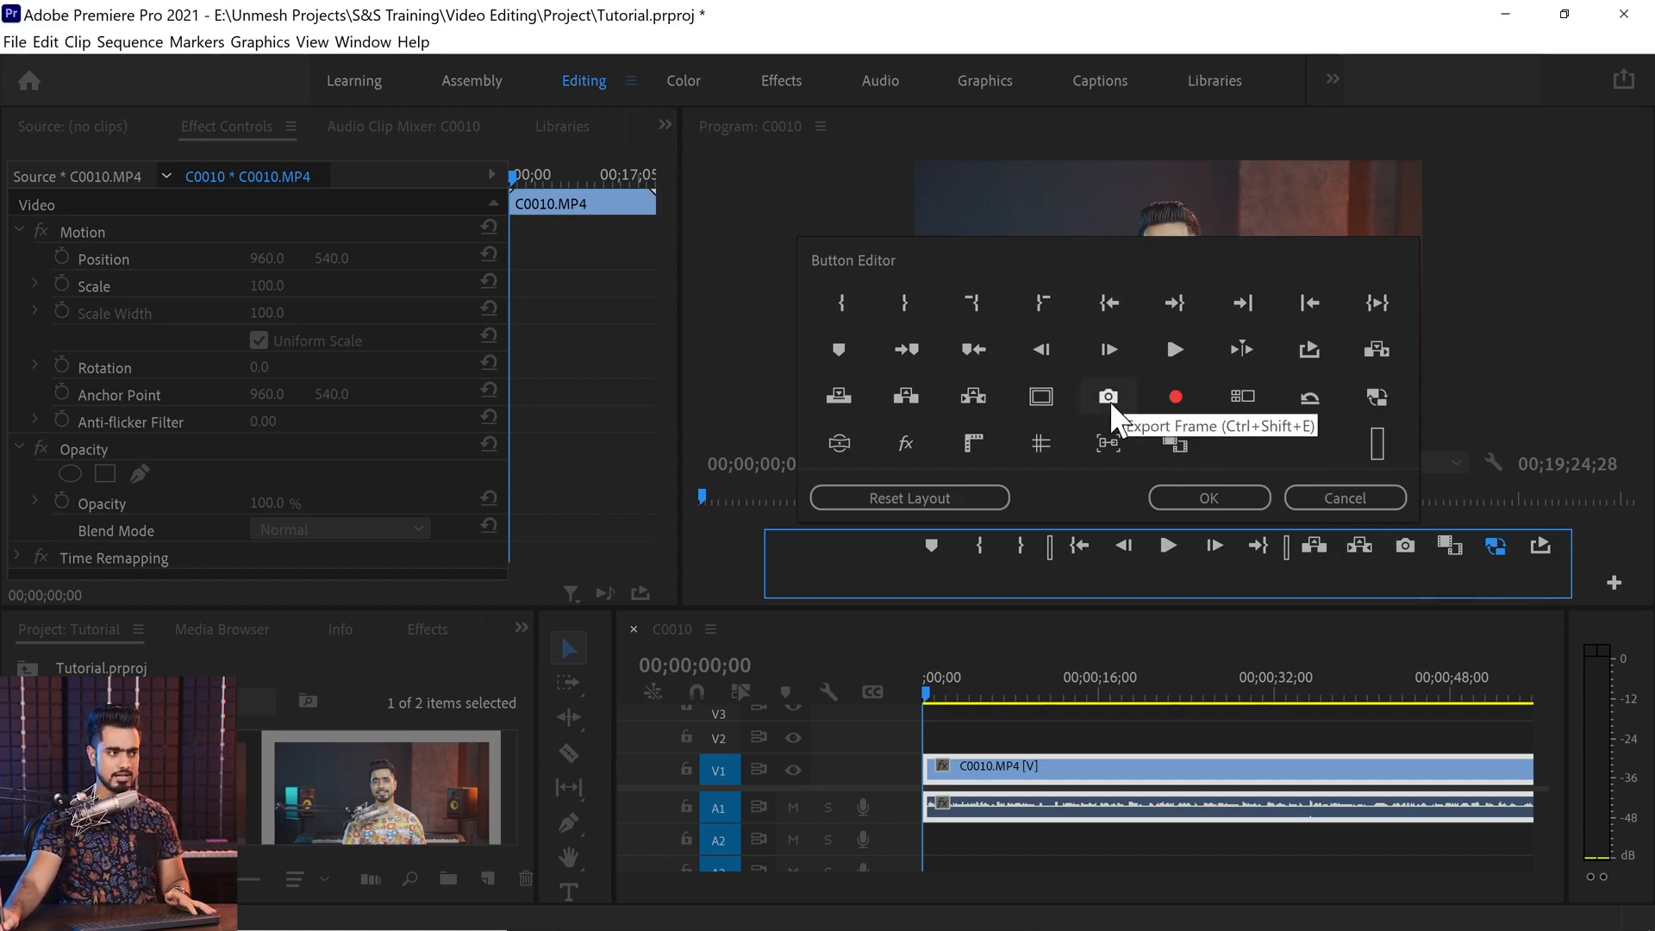
drag(1171, 431, 1140, 420)
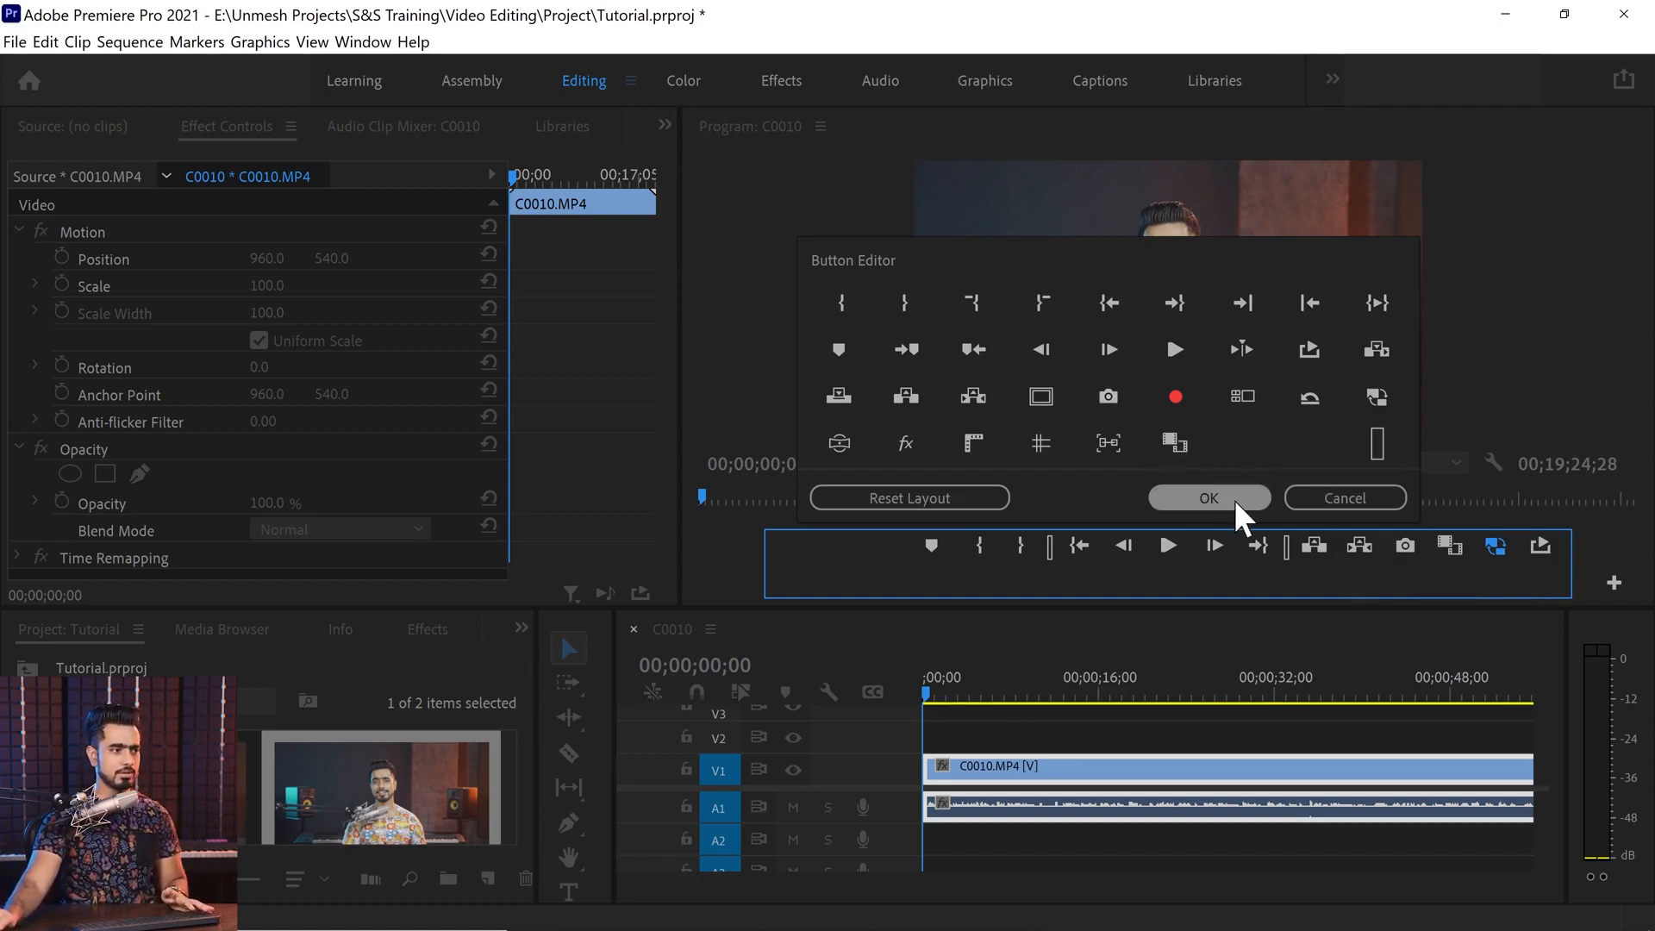
click(1338, 507)
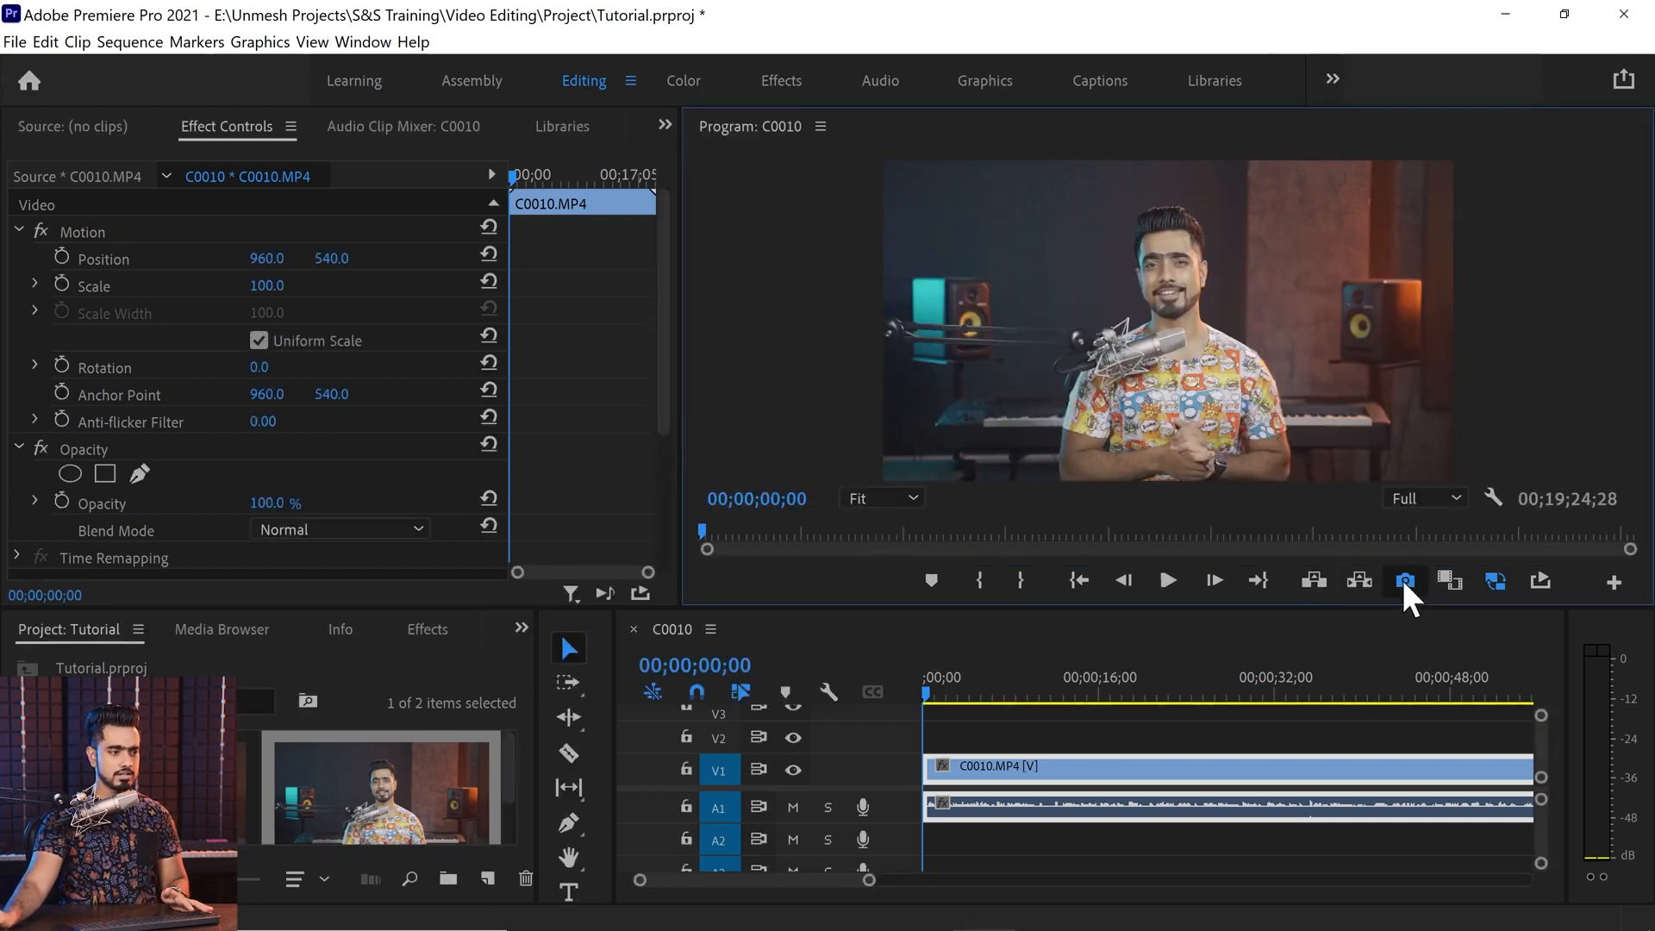
- Export the current frame as a JPEG named "Capture" plus the presenter's first name, saved in the Video Editing Examples folder
click(1404, 581)
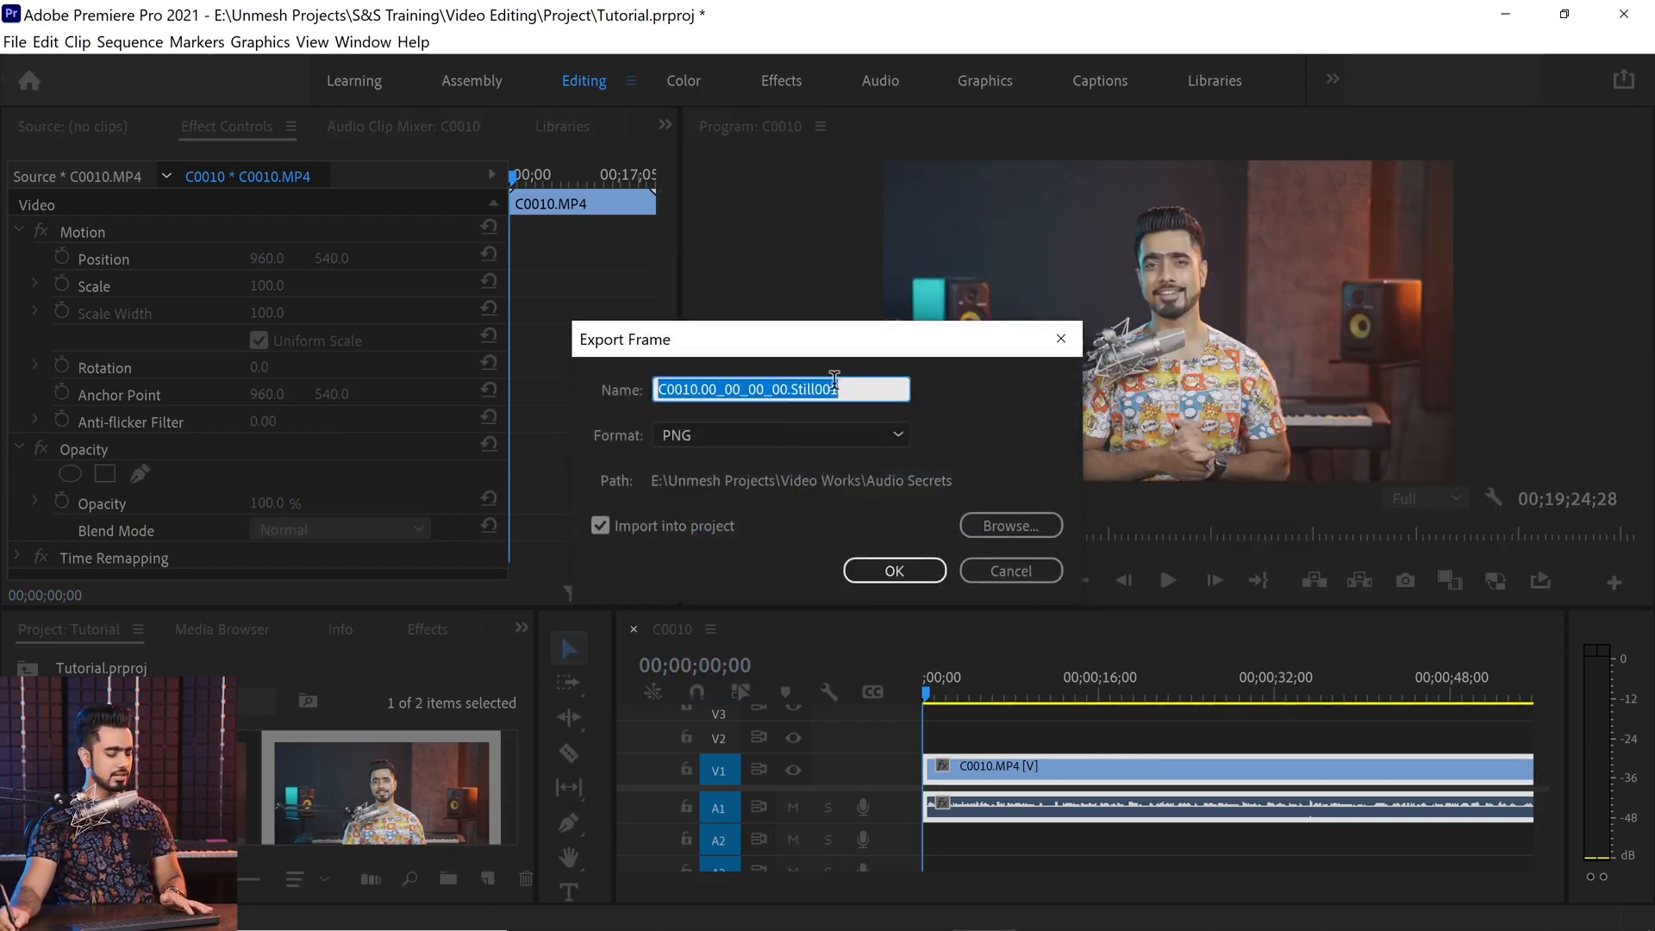
text(Cap)
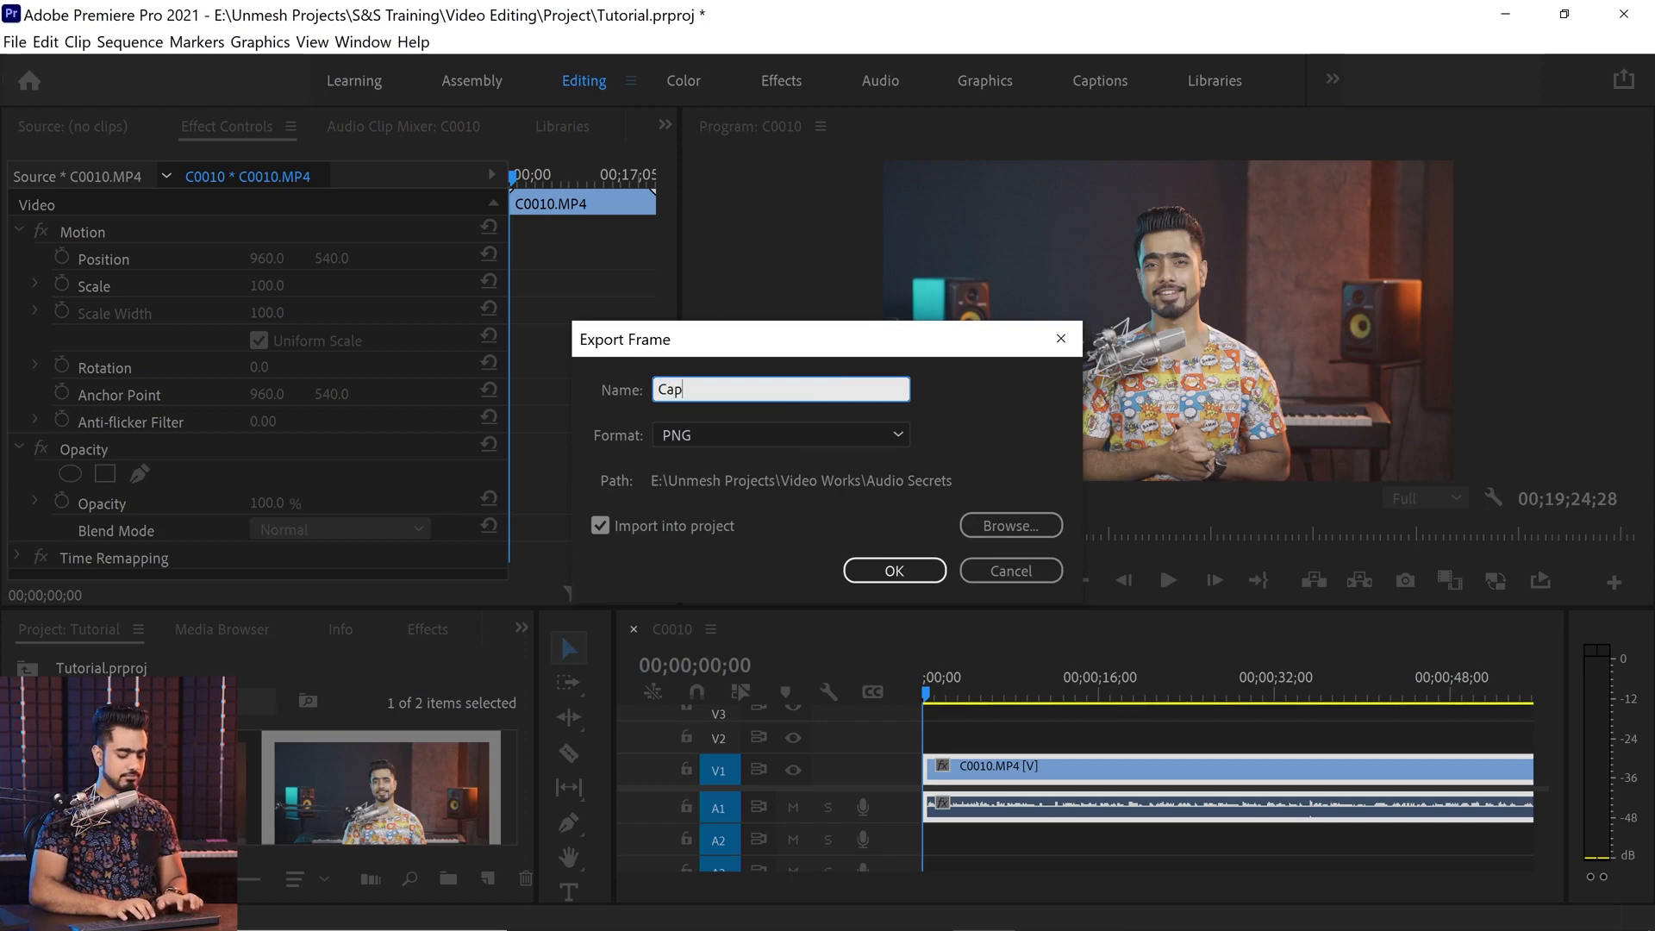
click(743, 442)
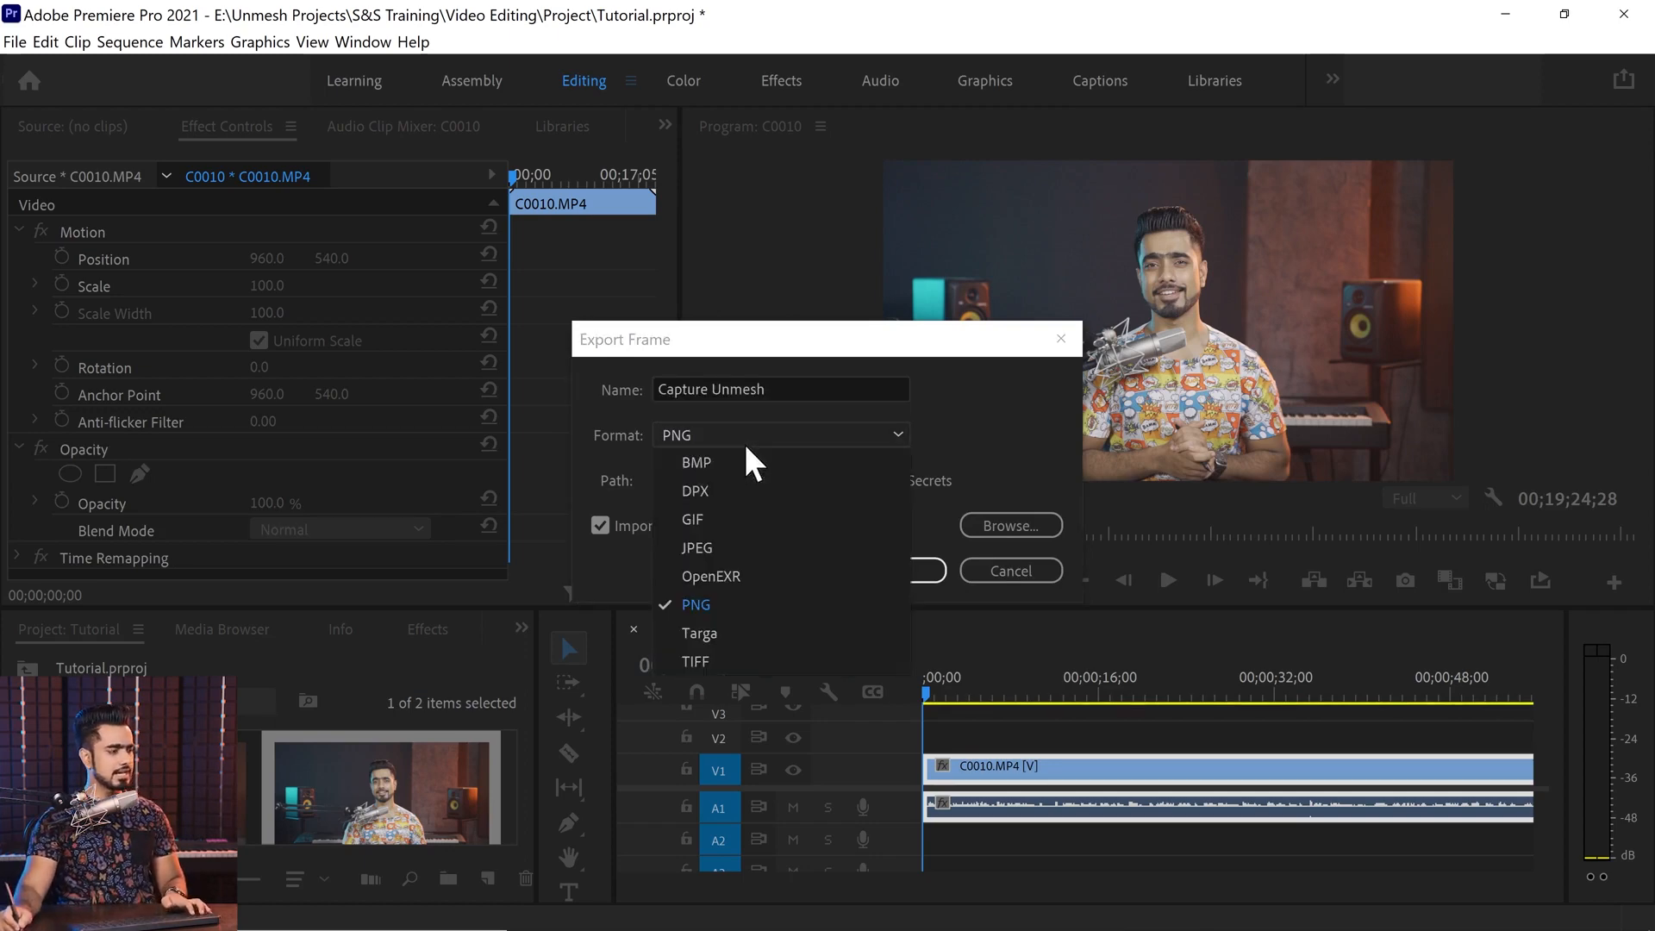
click(740, 549)
click(1010, 525)
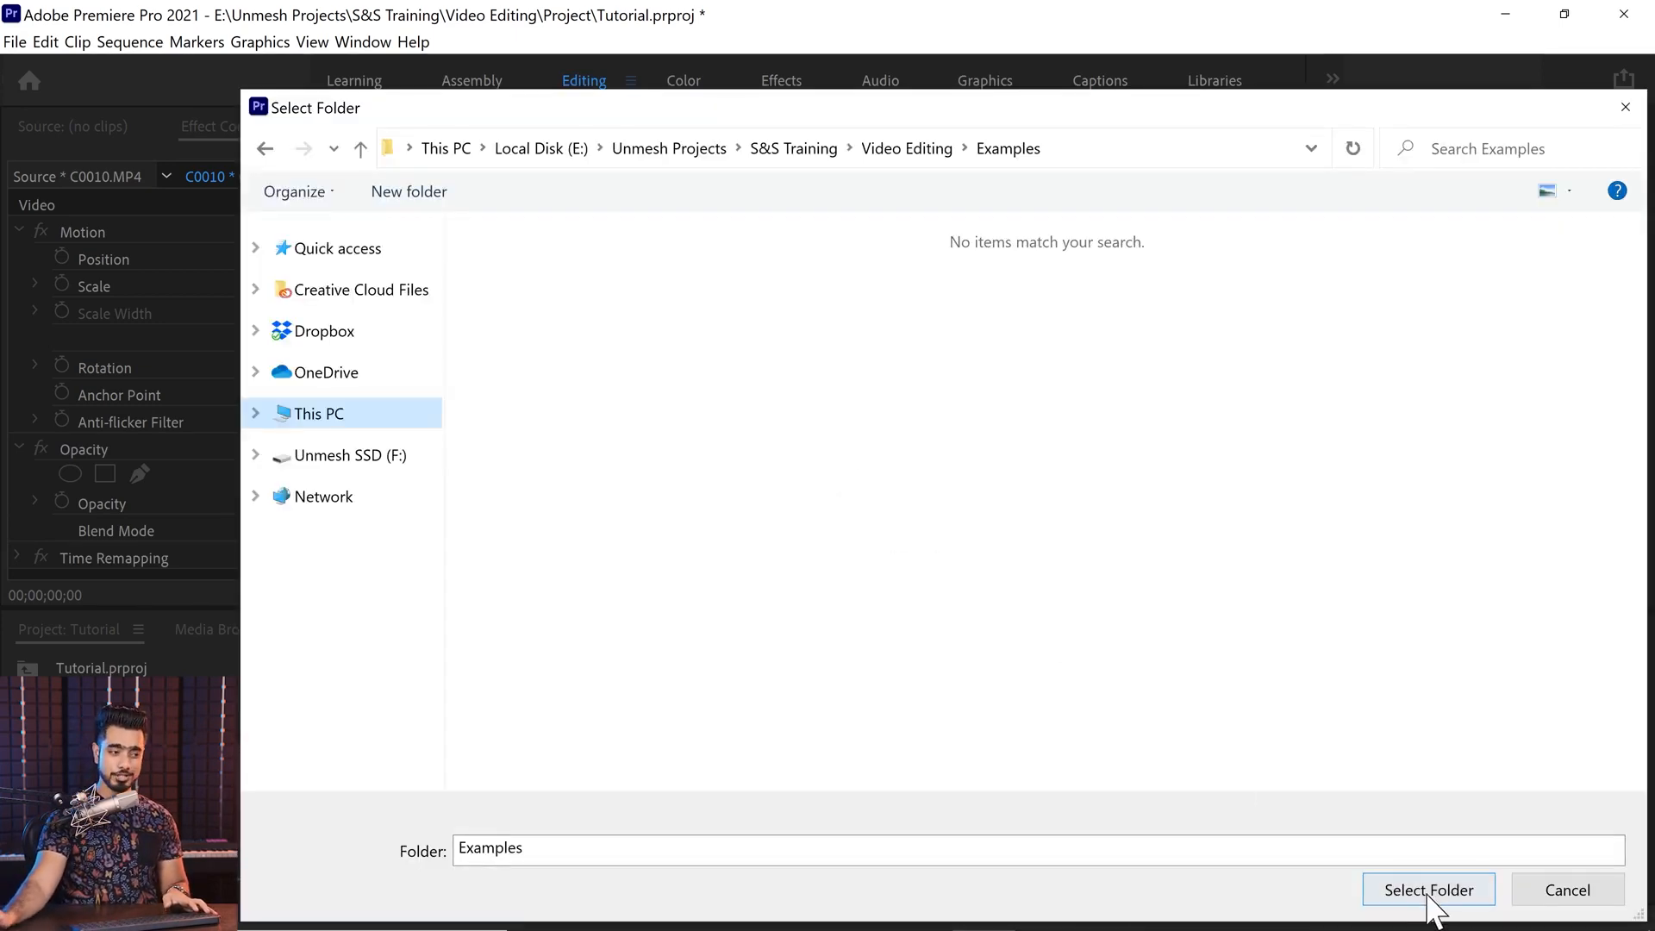
click(1431, 897)
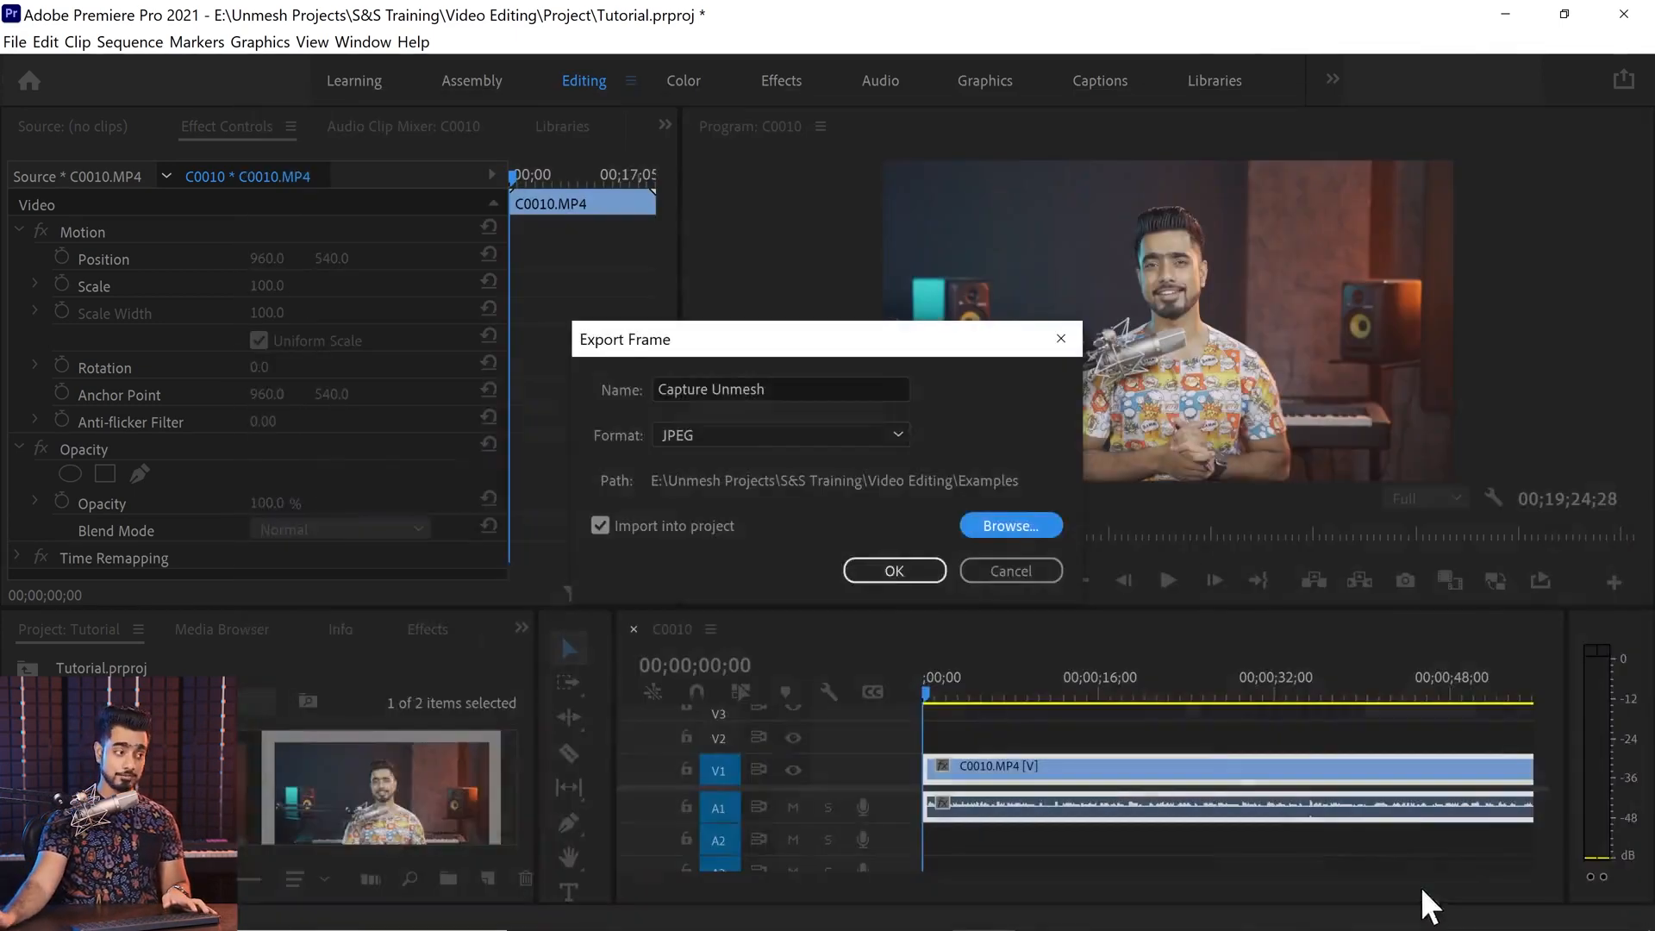
click(887, 566)
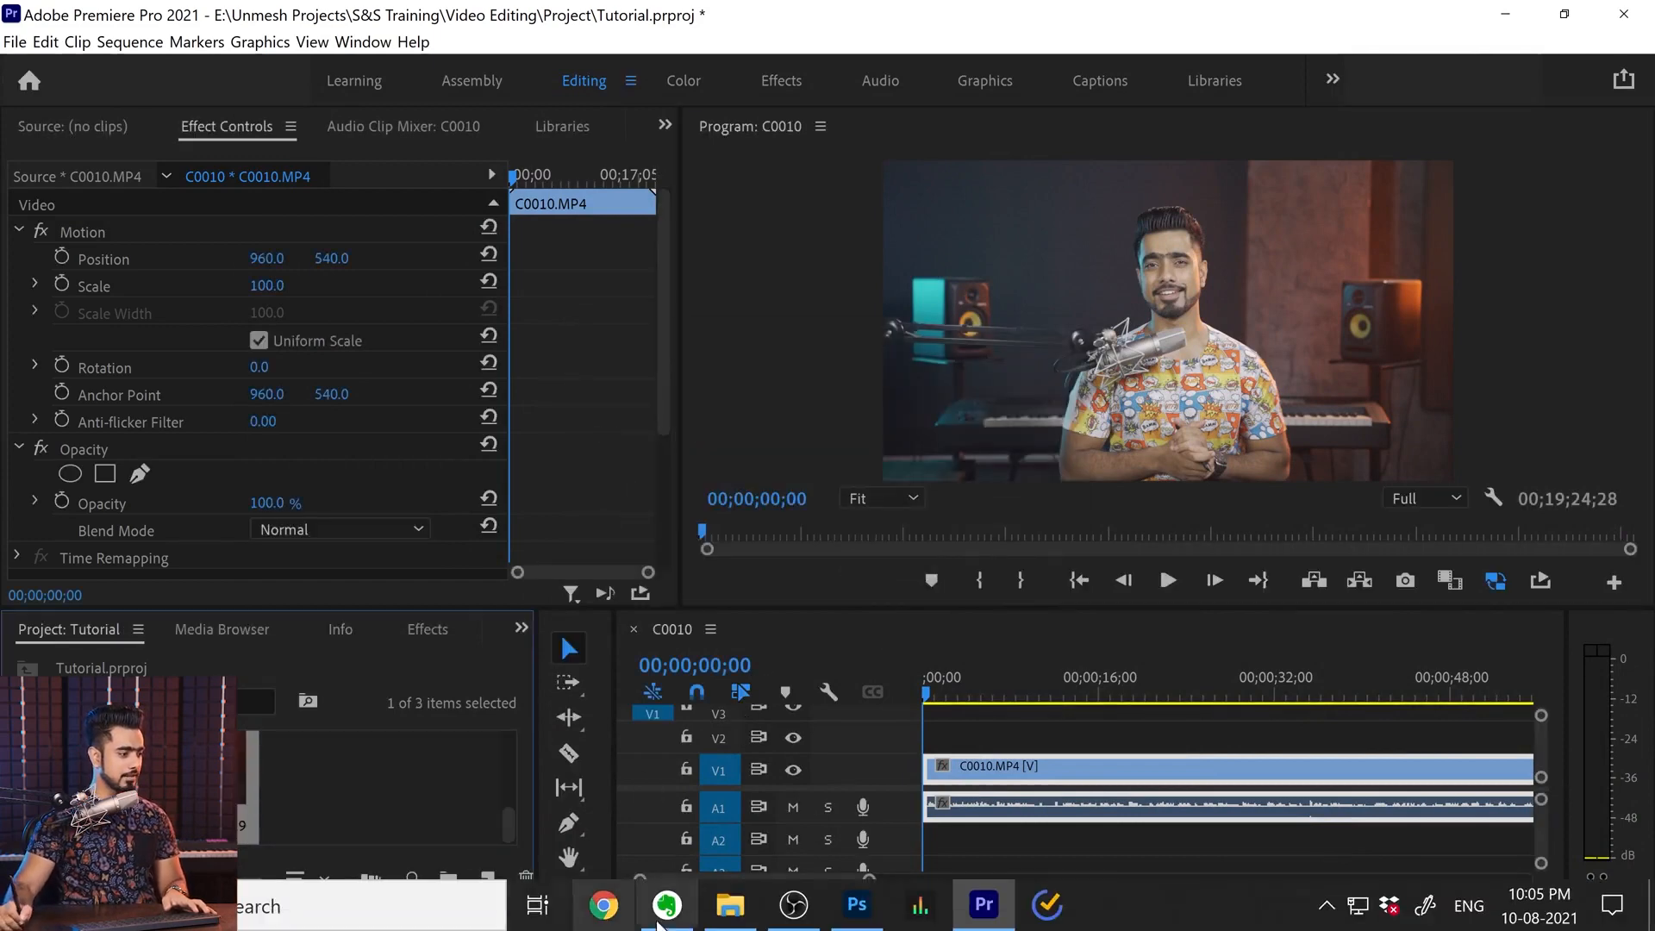
- Switch to File Explorer and open the captured JPEG frame from the Examples folder in Photoshop
click(742, 919)
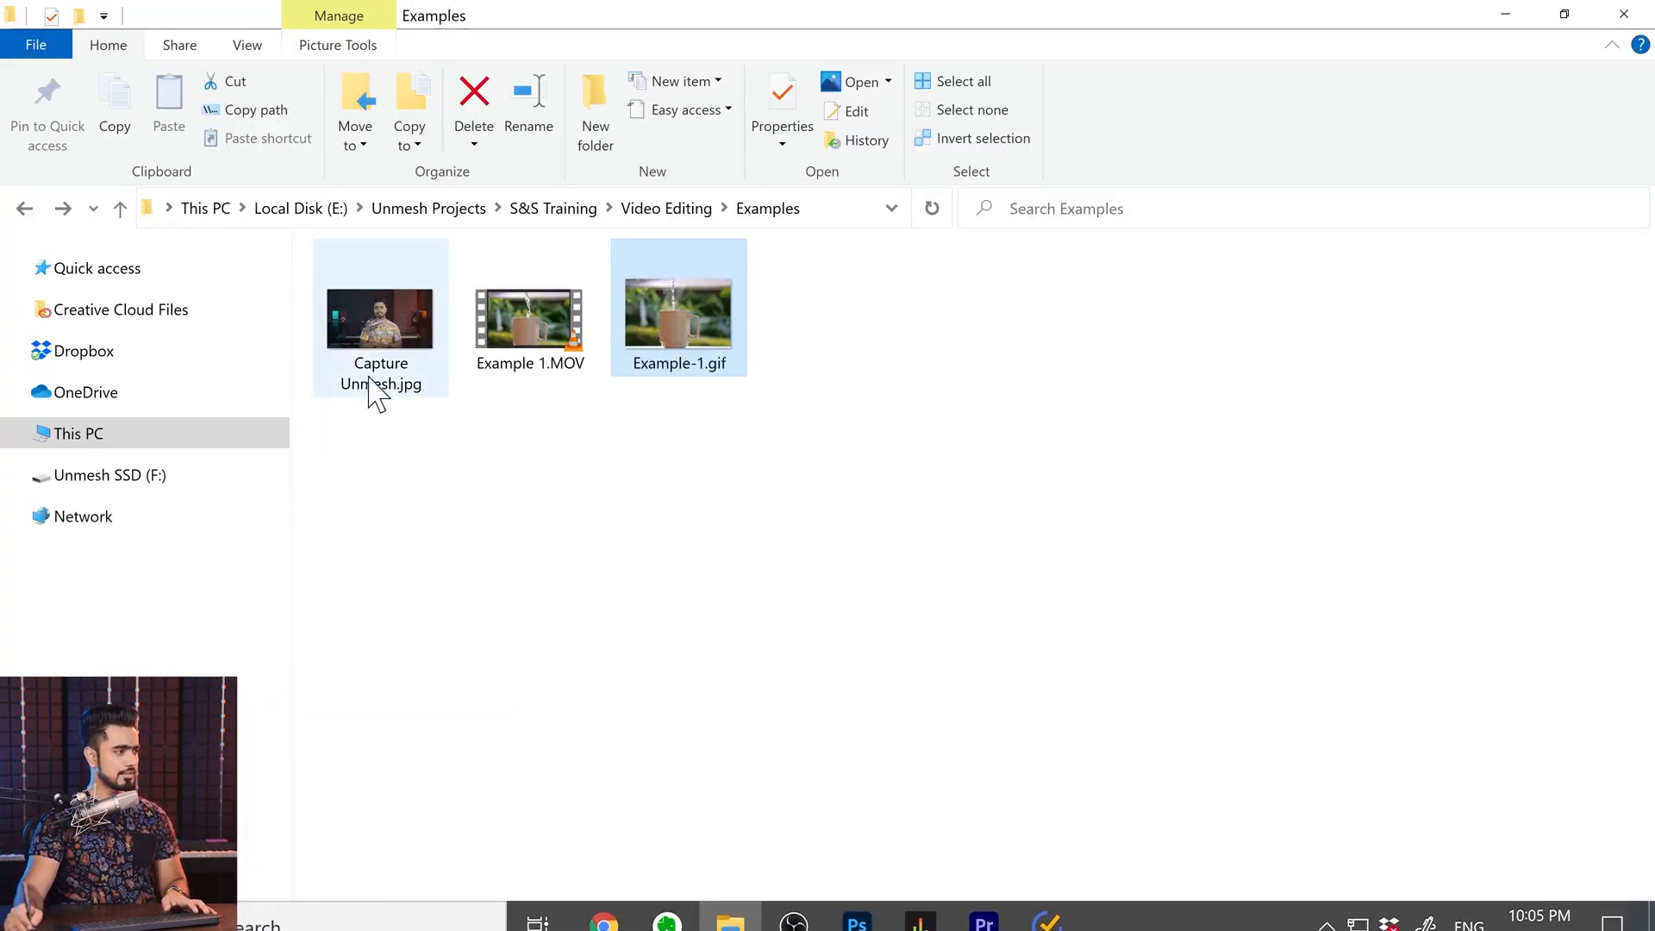
click(398, 336)
drag(399, 353, 811, 188)
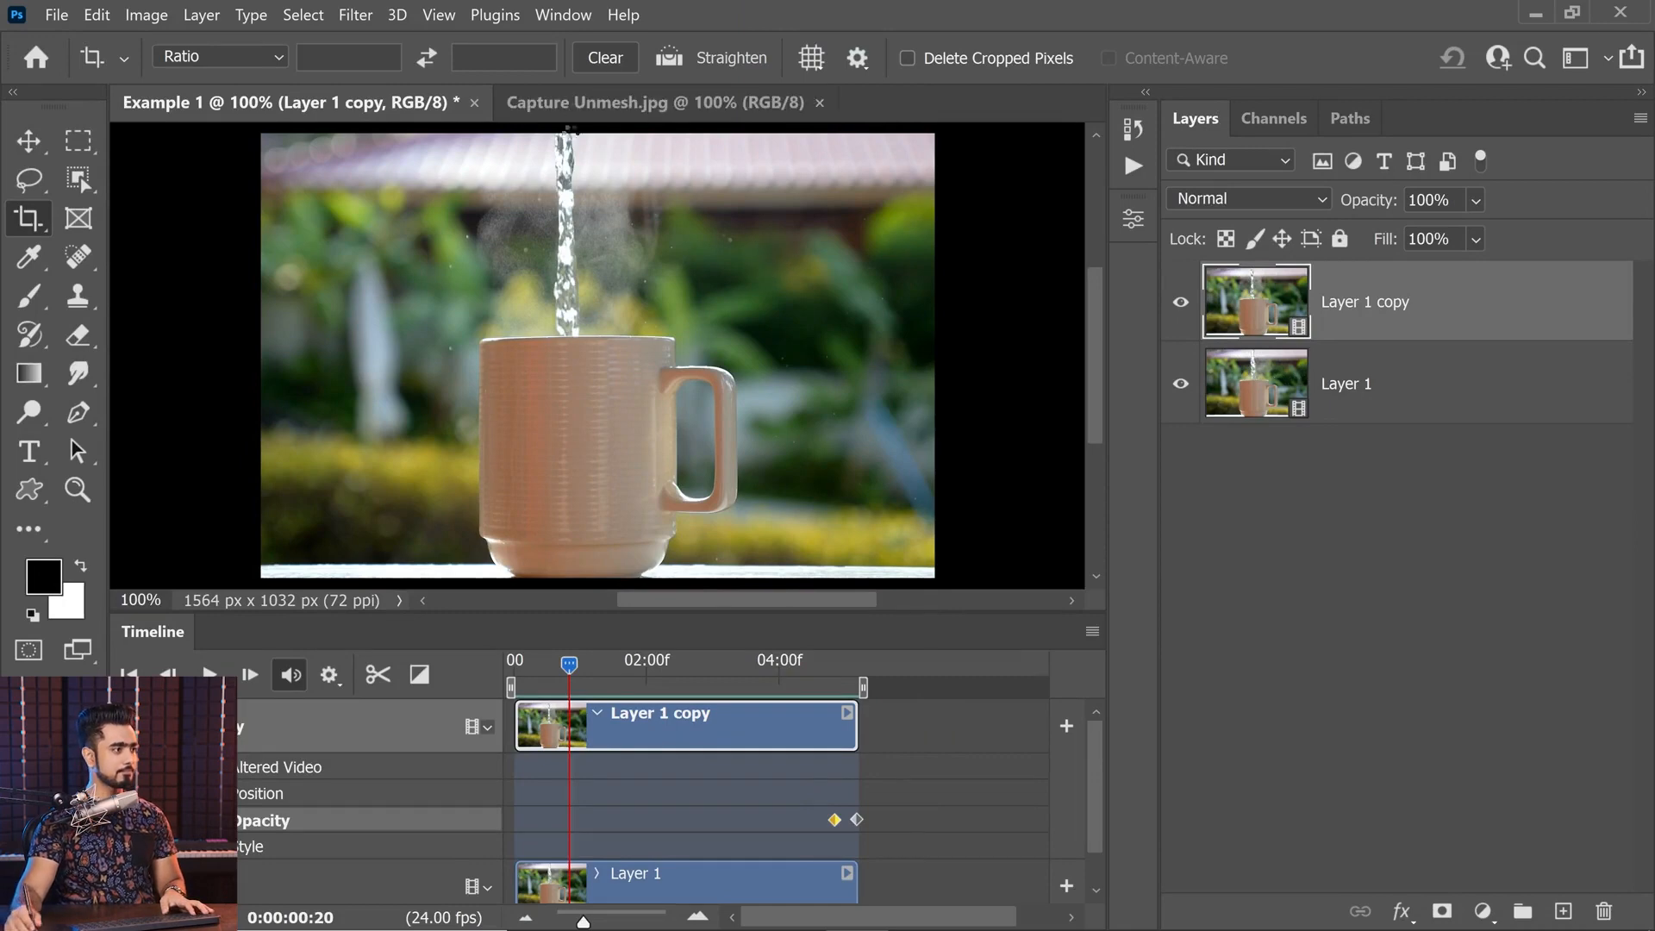
- Activate the Move tool and close the Timeline, with the captured frame fitted to the window
click(28, 142)
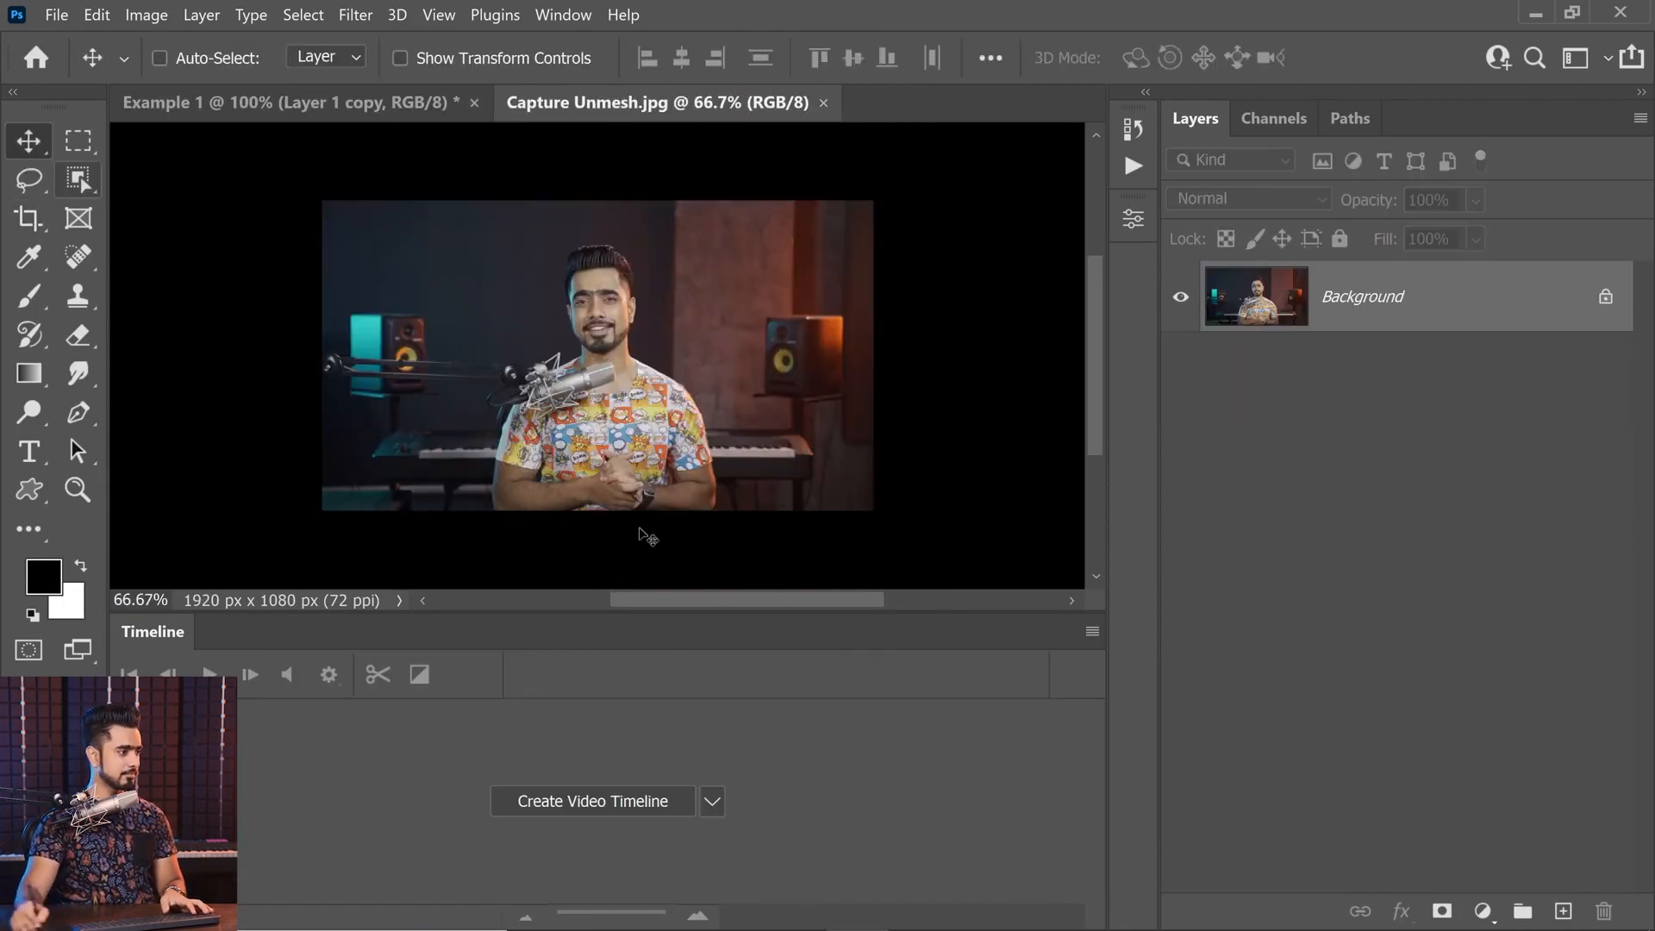
drag(177, 622, 351, 365)
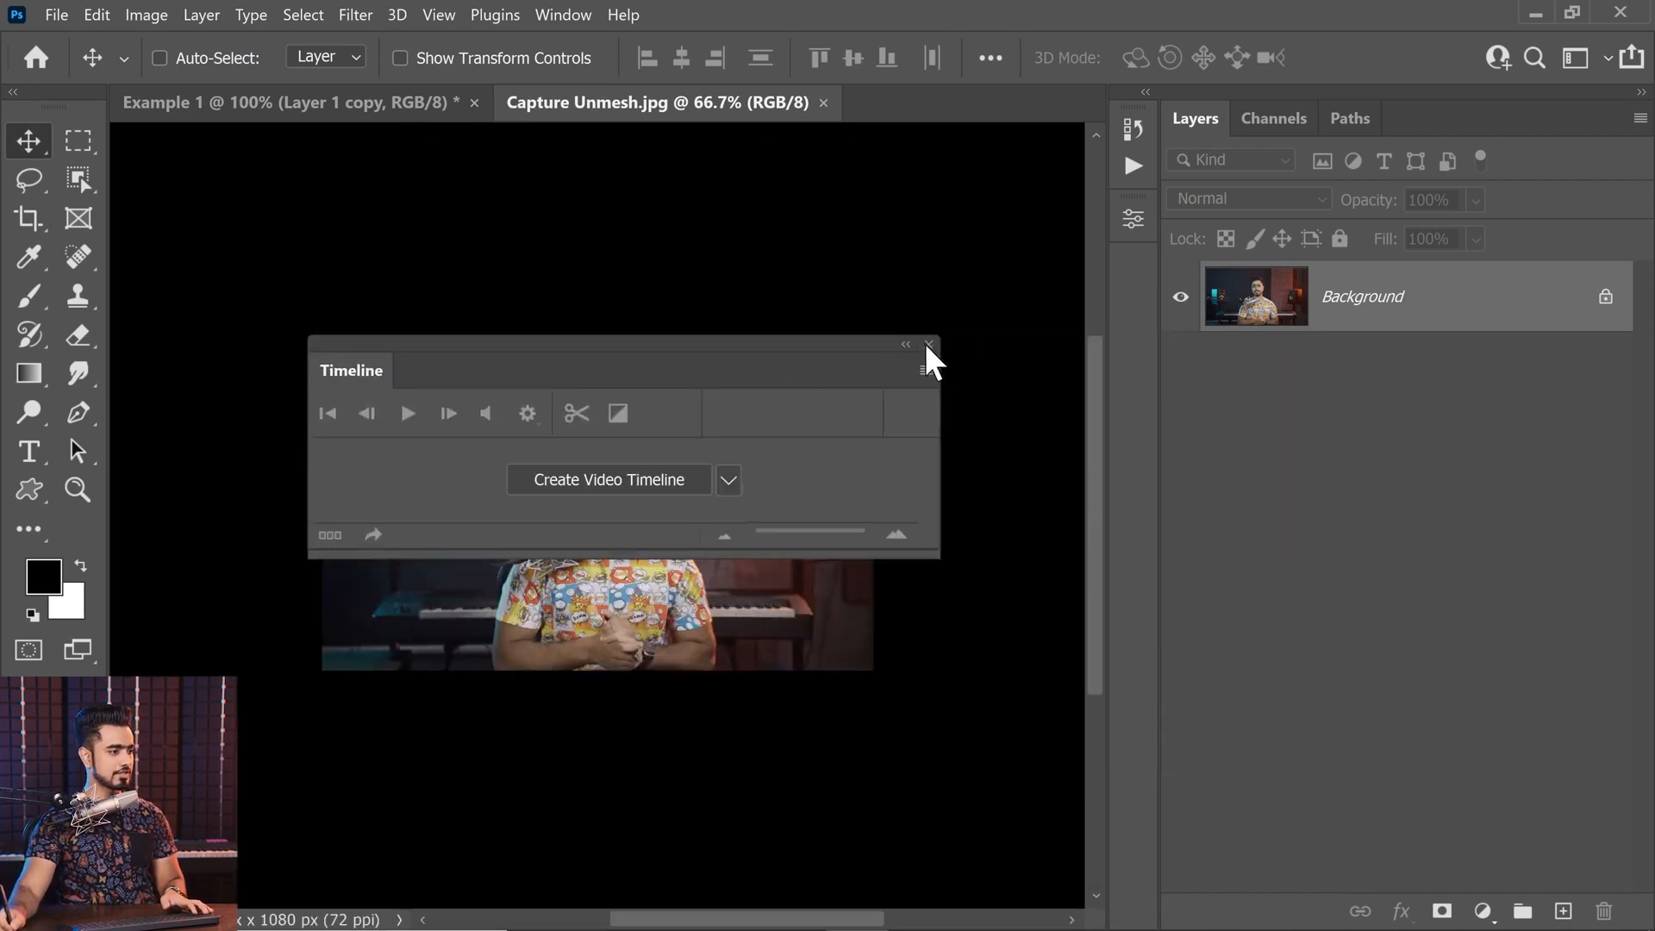
click(928, 345)
key(ctrl+0)
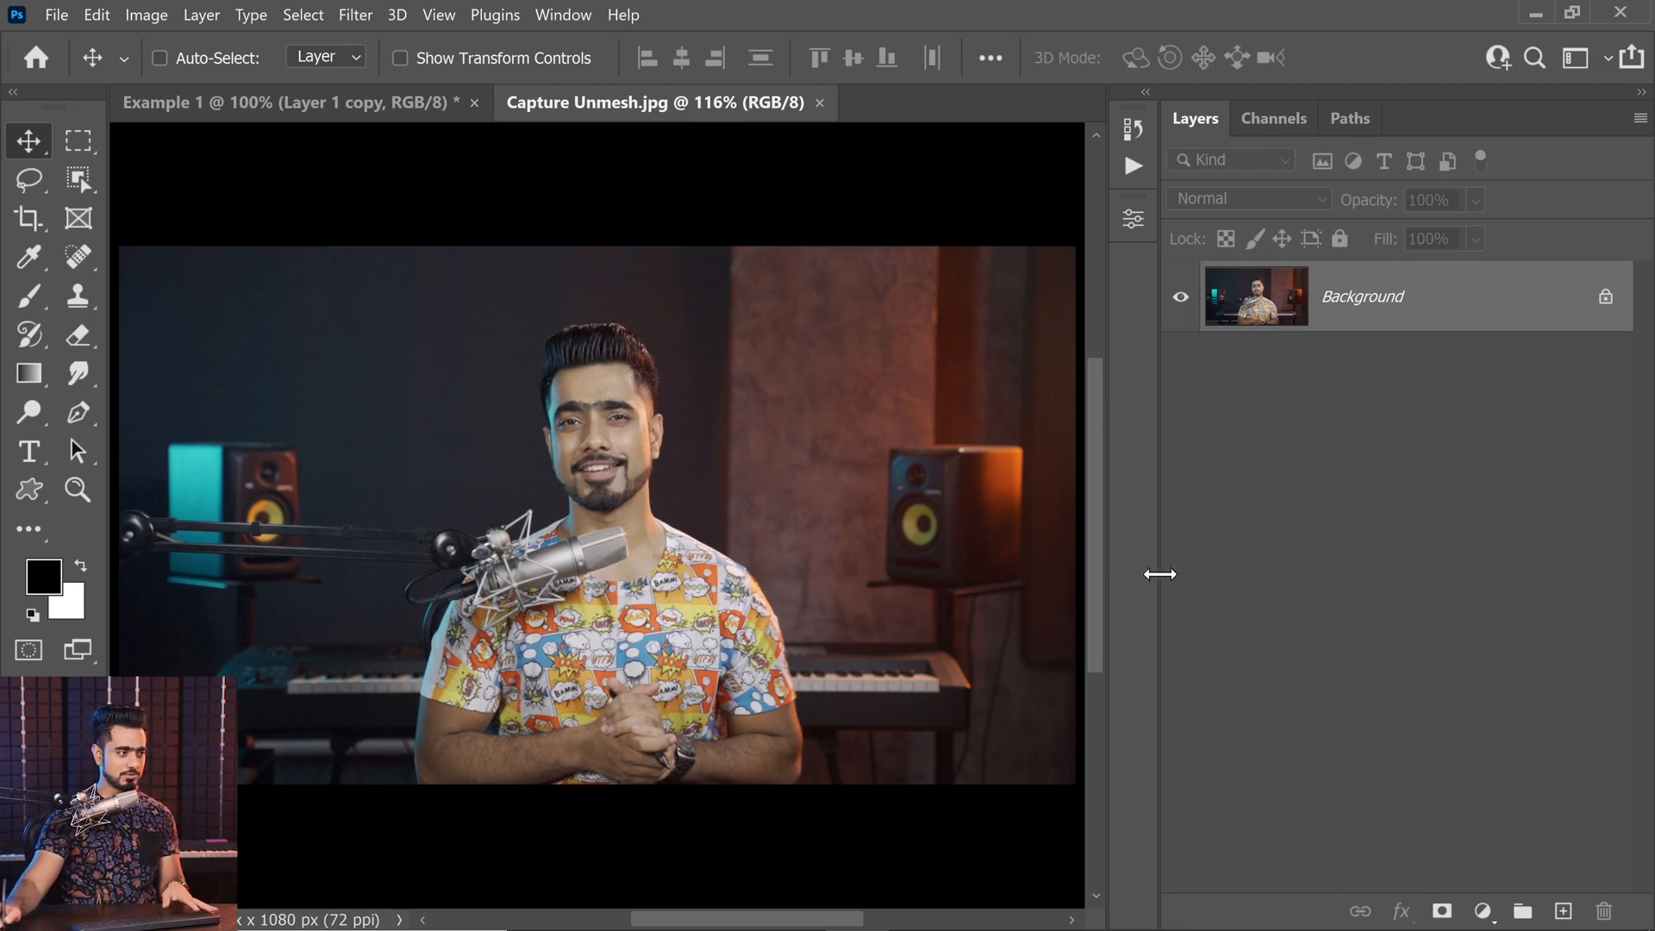
- Add a Curves adjustment layer with the white point input at 235, a highlight anchor point, and a midtone point at input 89, output 105
click(1482, 912)
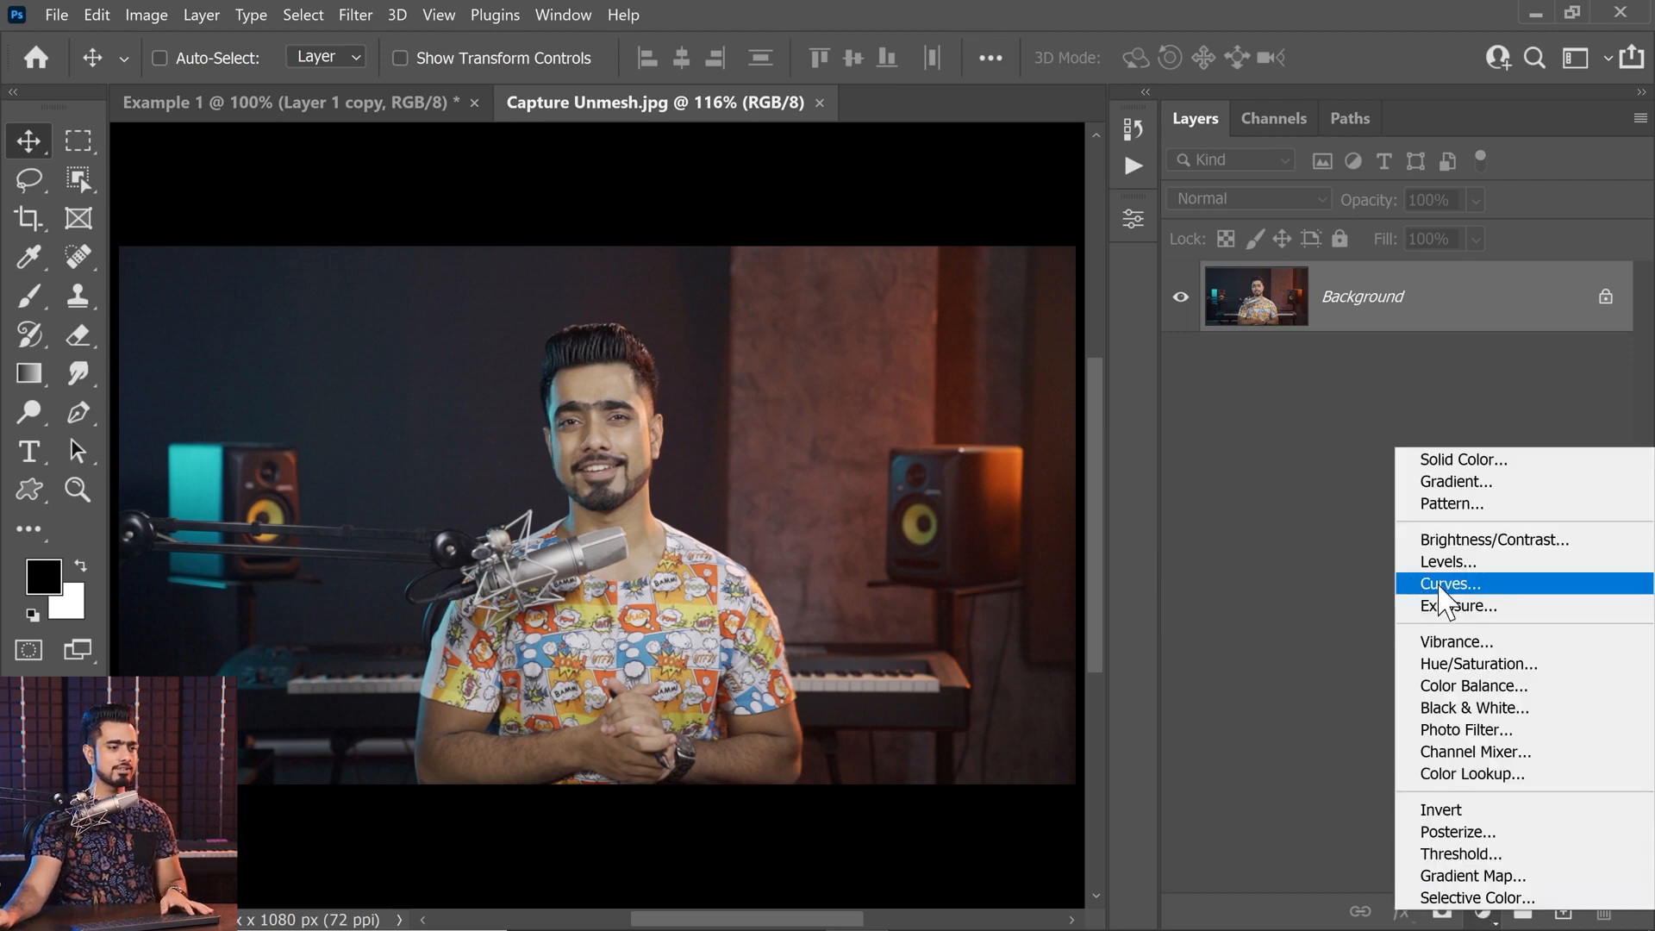
click(1457, 585)
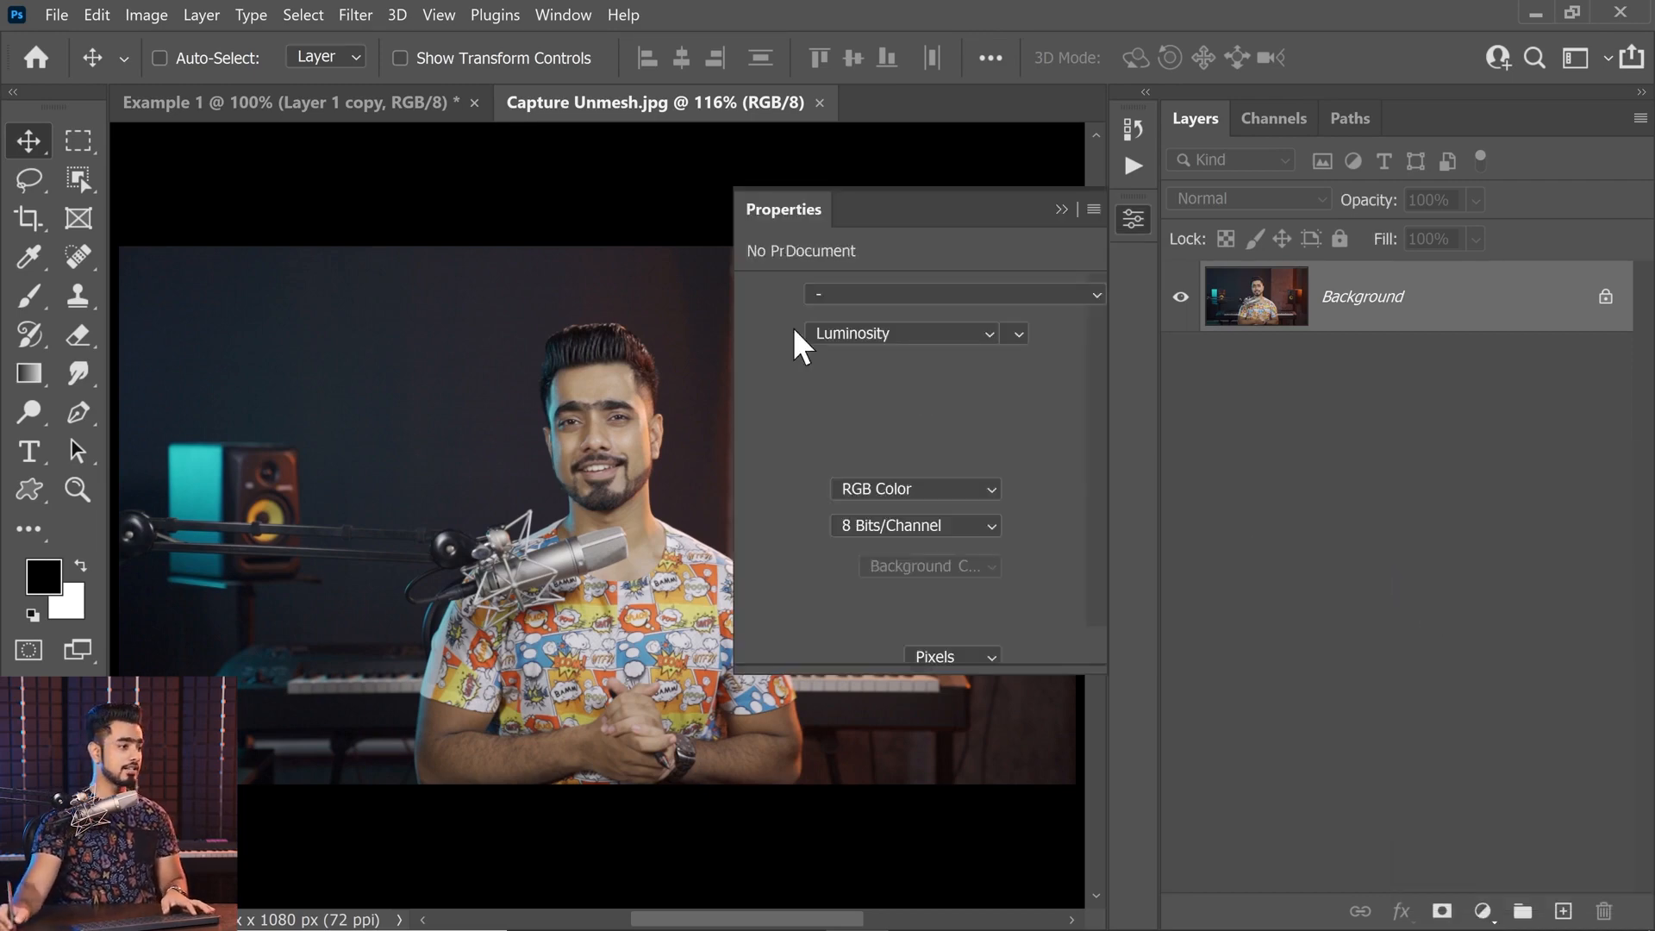
drag(933, 678, 945, 756)
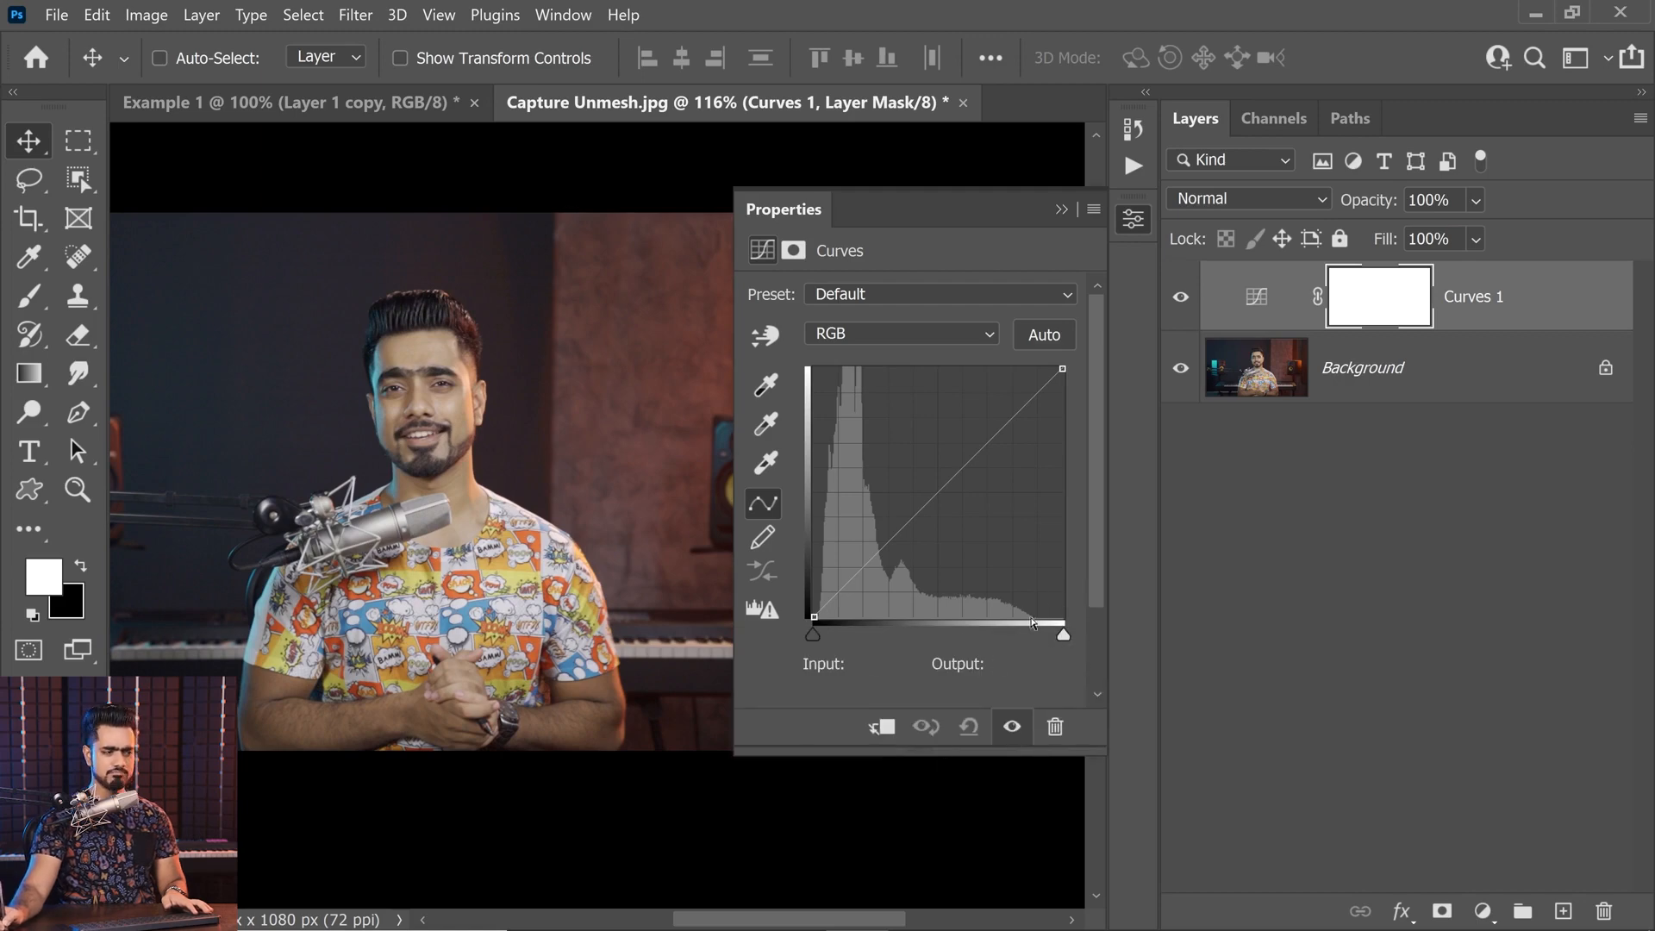
mouse_move(1062, 633)
mouse_down()
mouse_move(1000, 633)
mouse_move(1043, 638)
mouse_up()
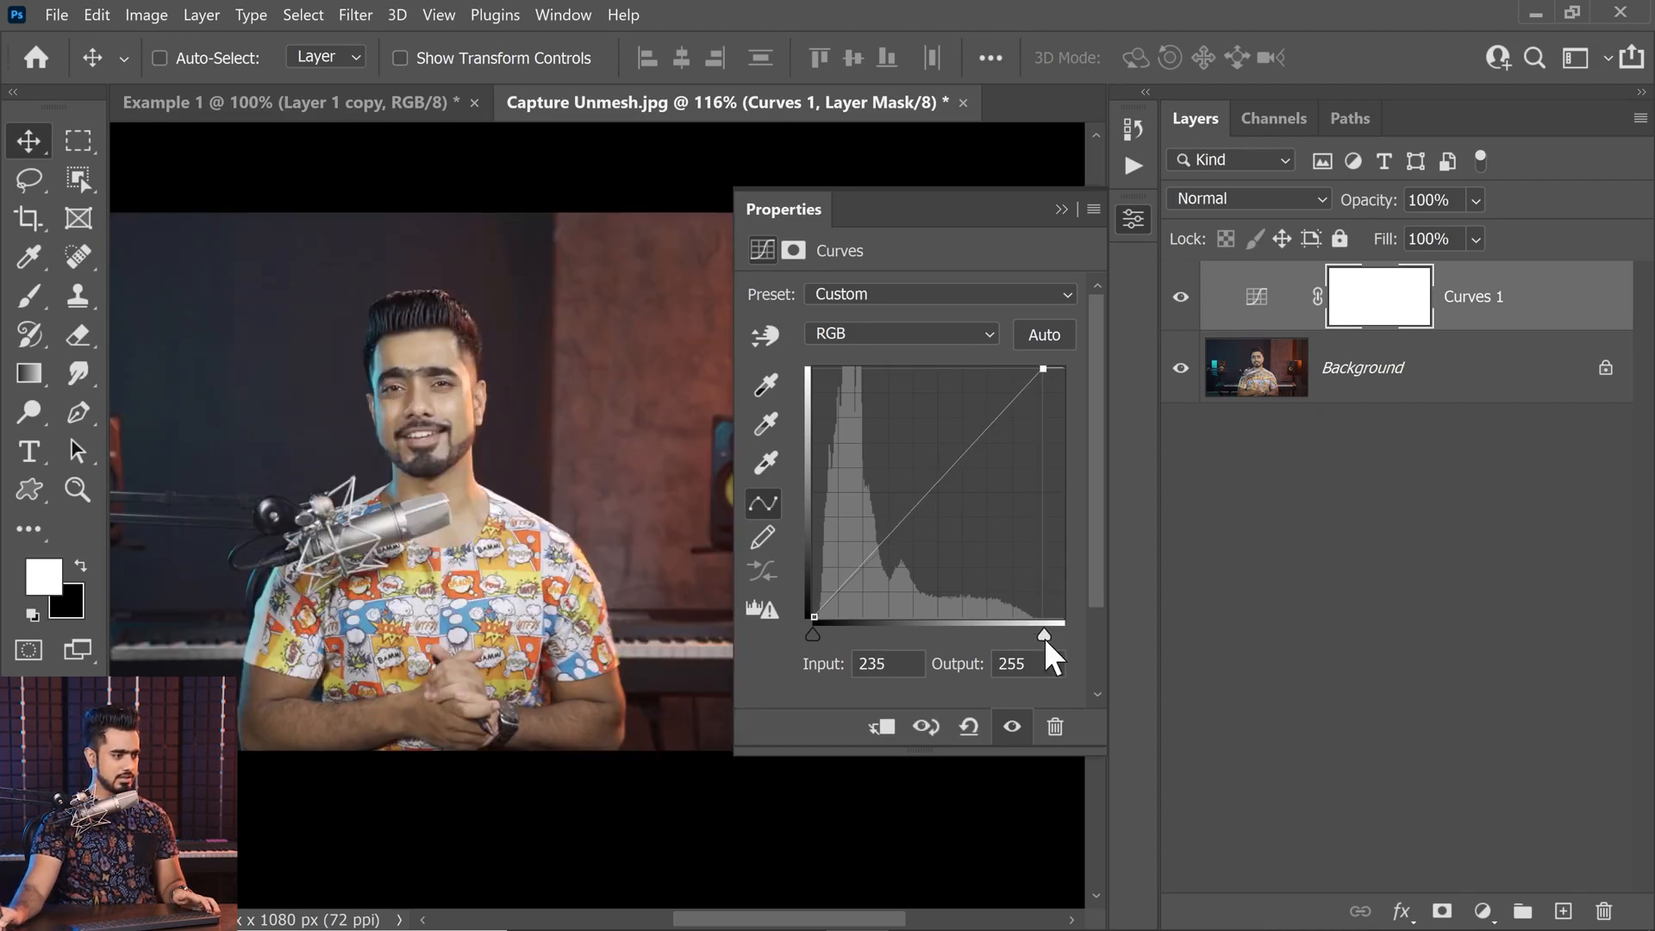
click(991, 416)
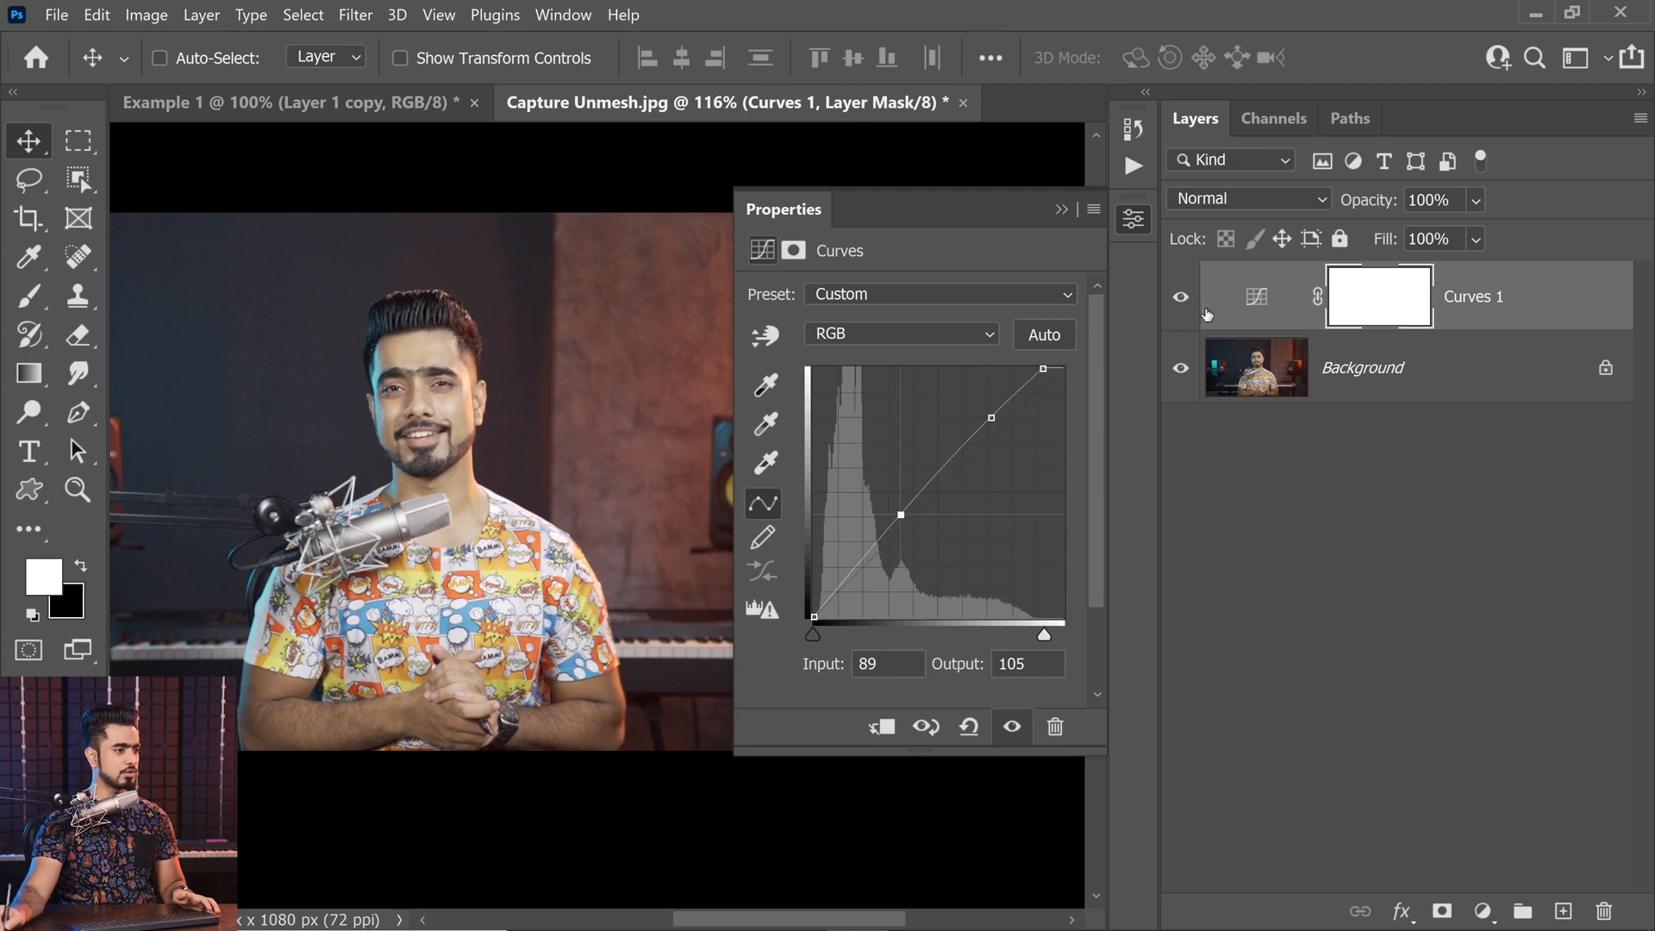
click(1061, 210)
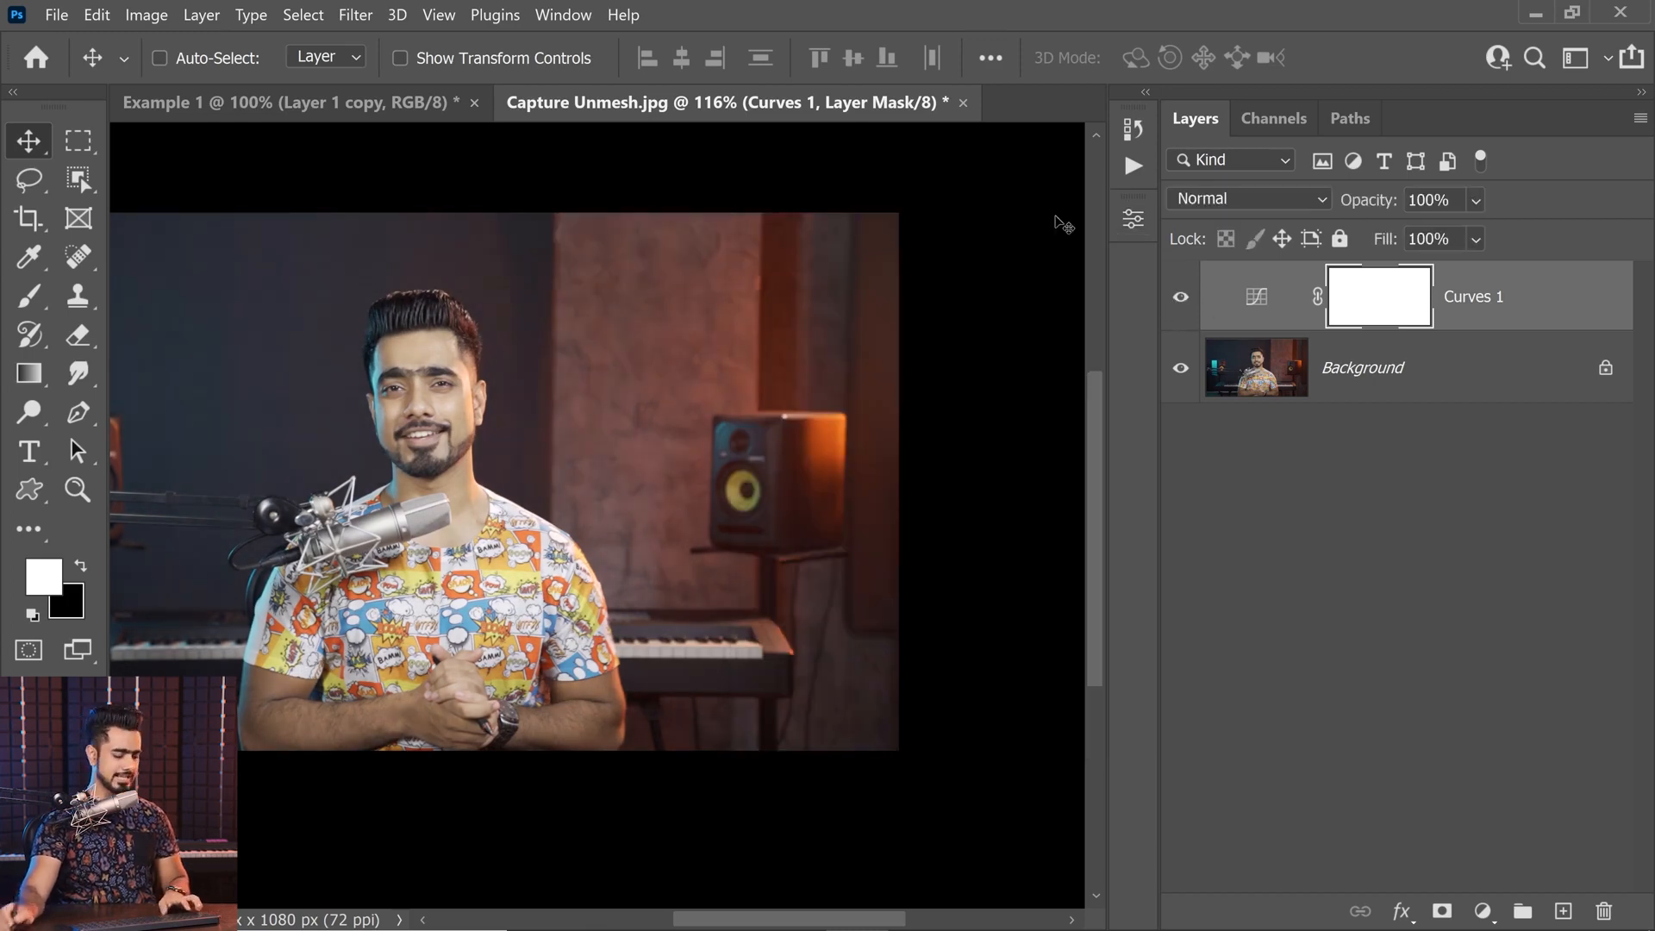
key(ctrl+0)
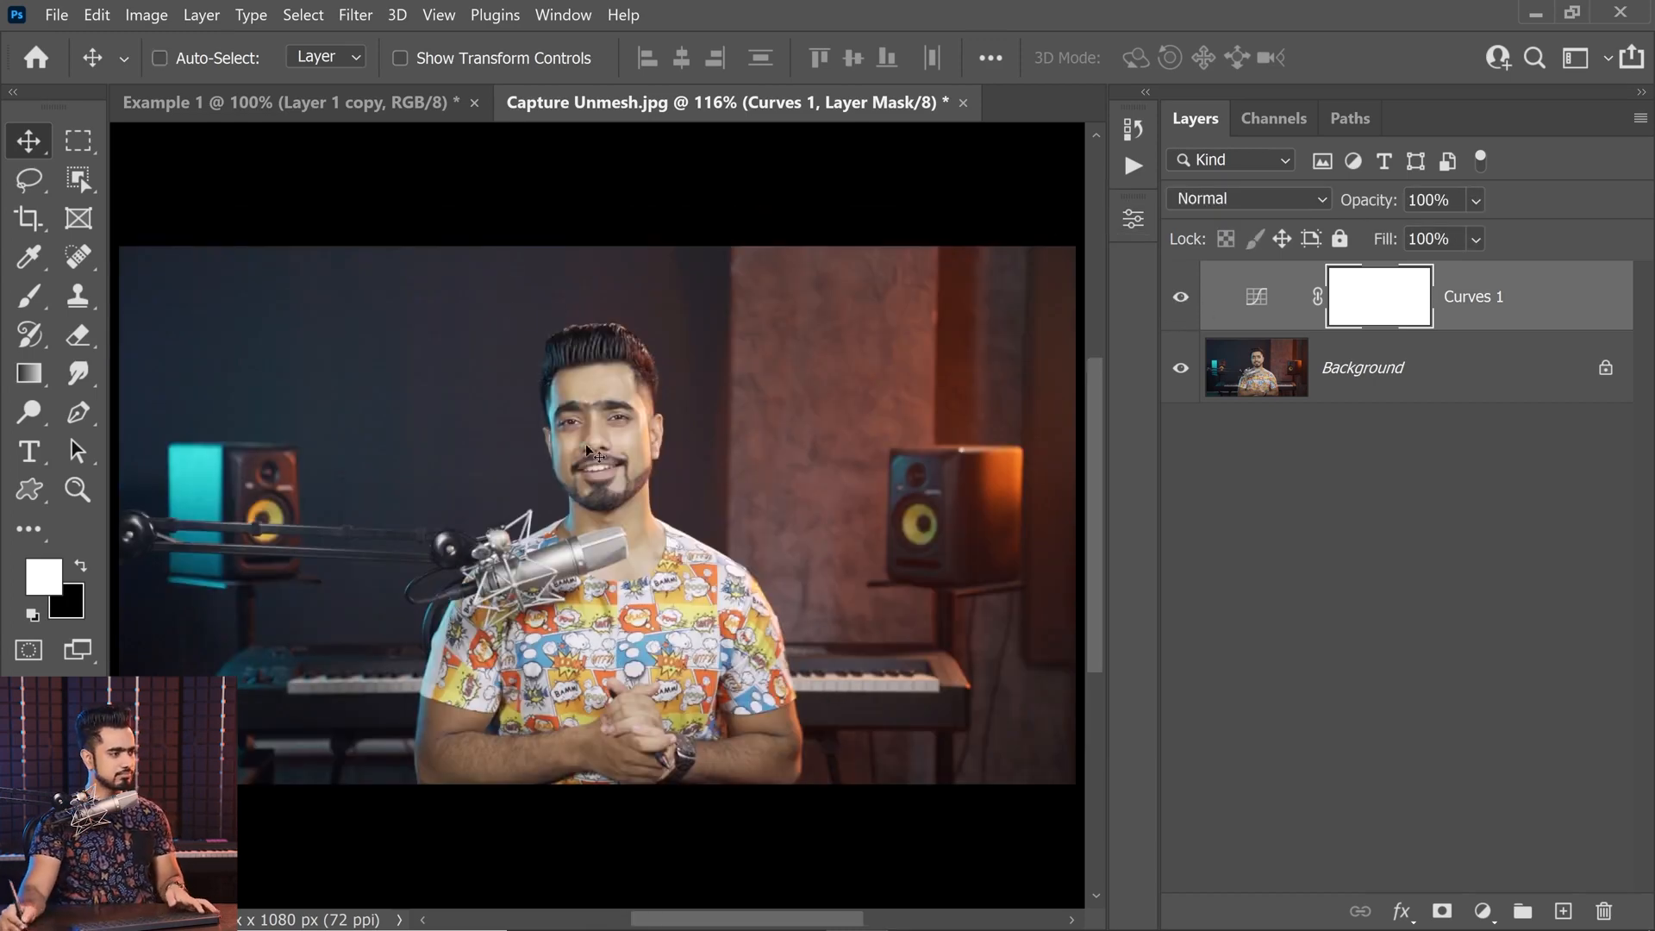
drag(589, 393, 641, 429)
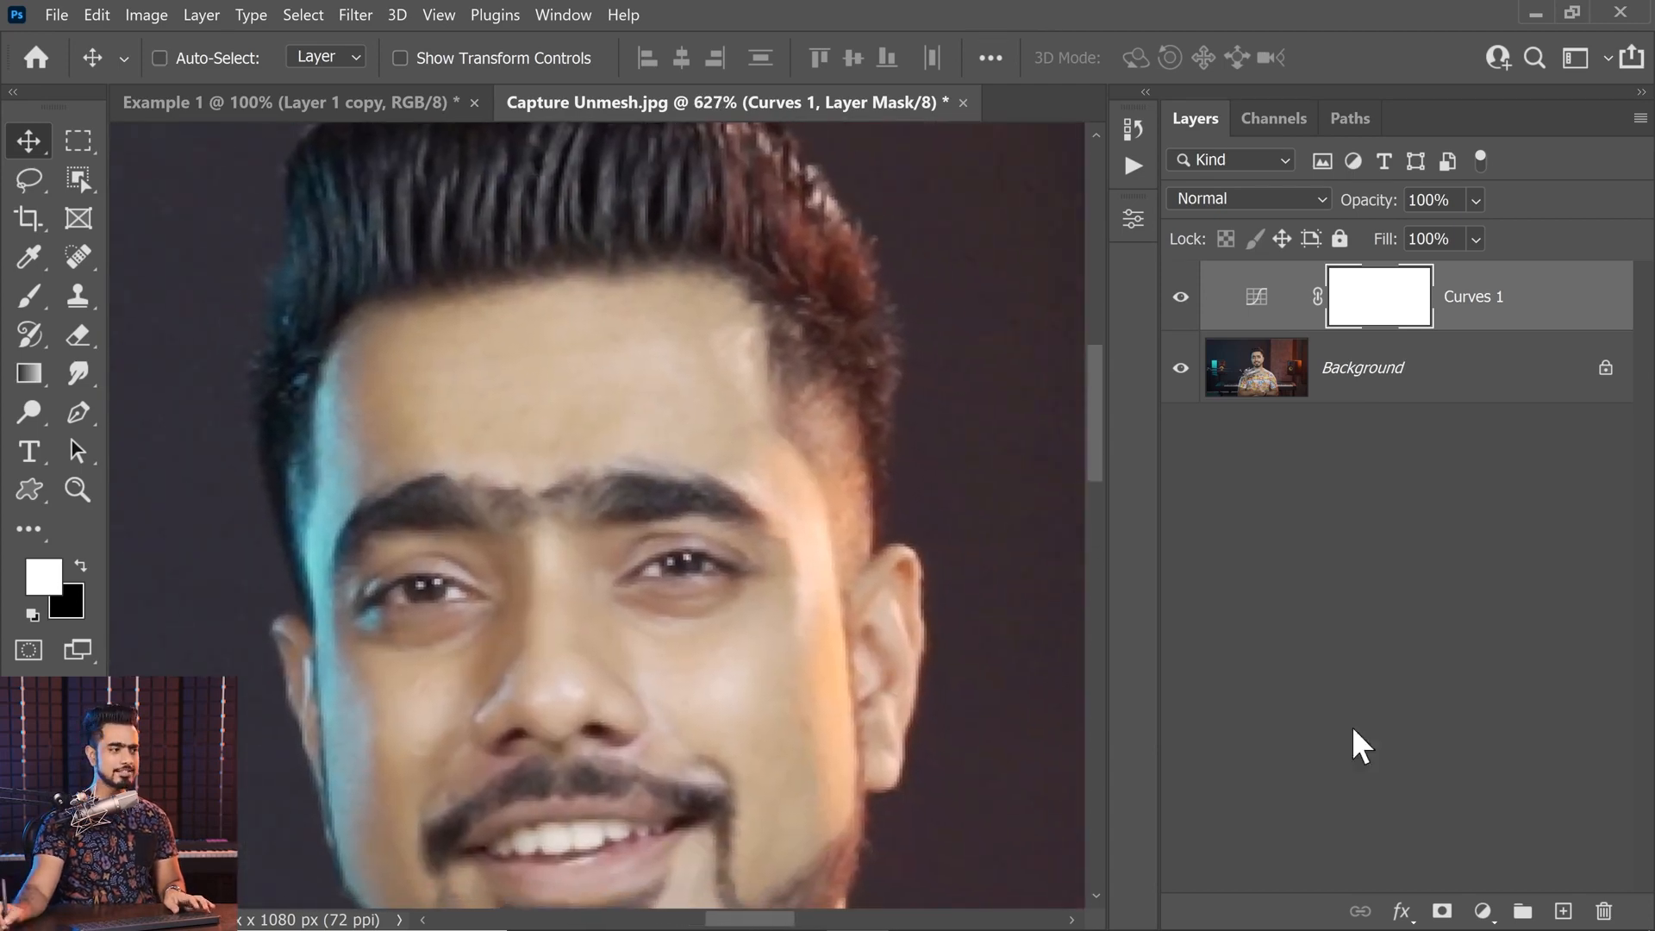
- Add a Hue/Saturation adjustment layer above Curves 1 and sample the forehead skin to target the Yellows range
click(1483, 911)
click(1494, 668)
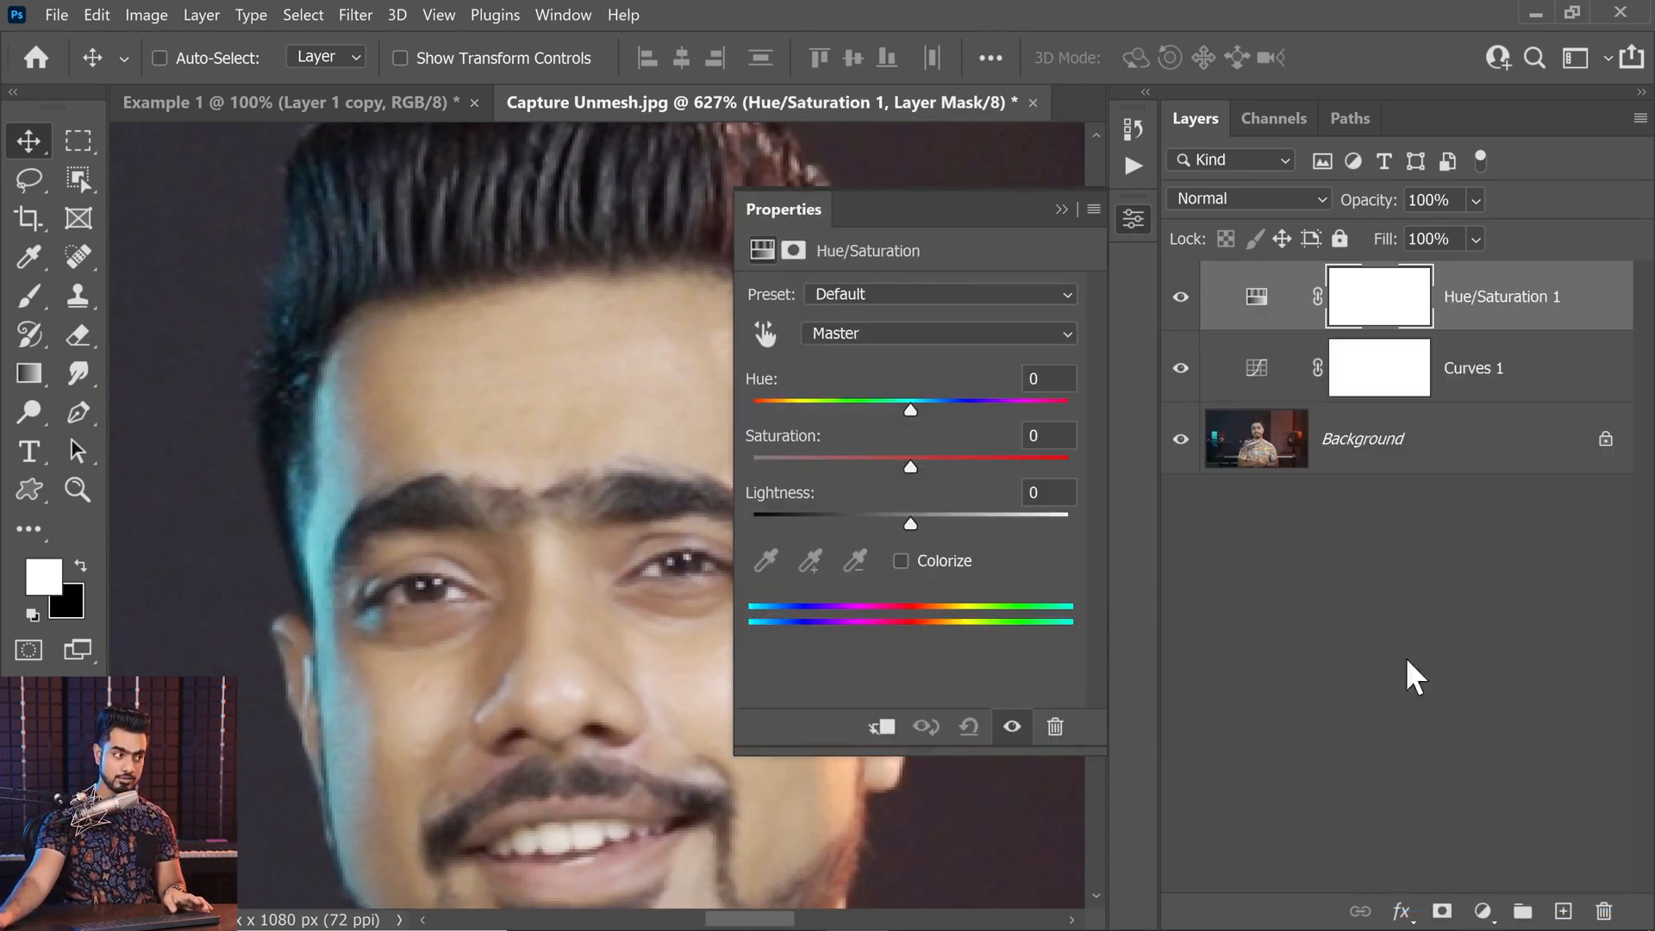
click(765, 333)
click(529, 353)
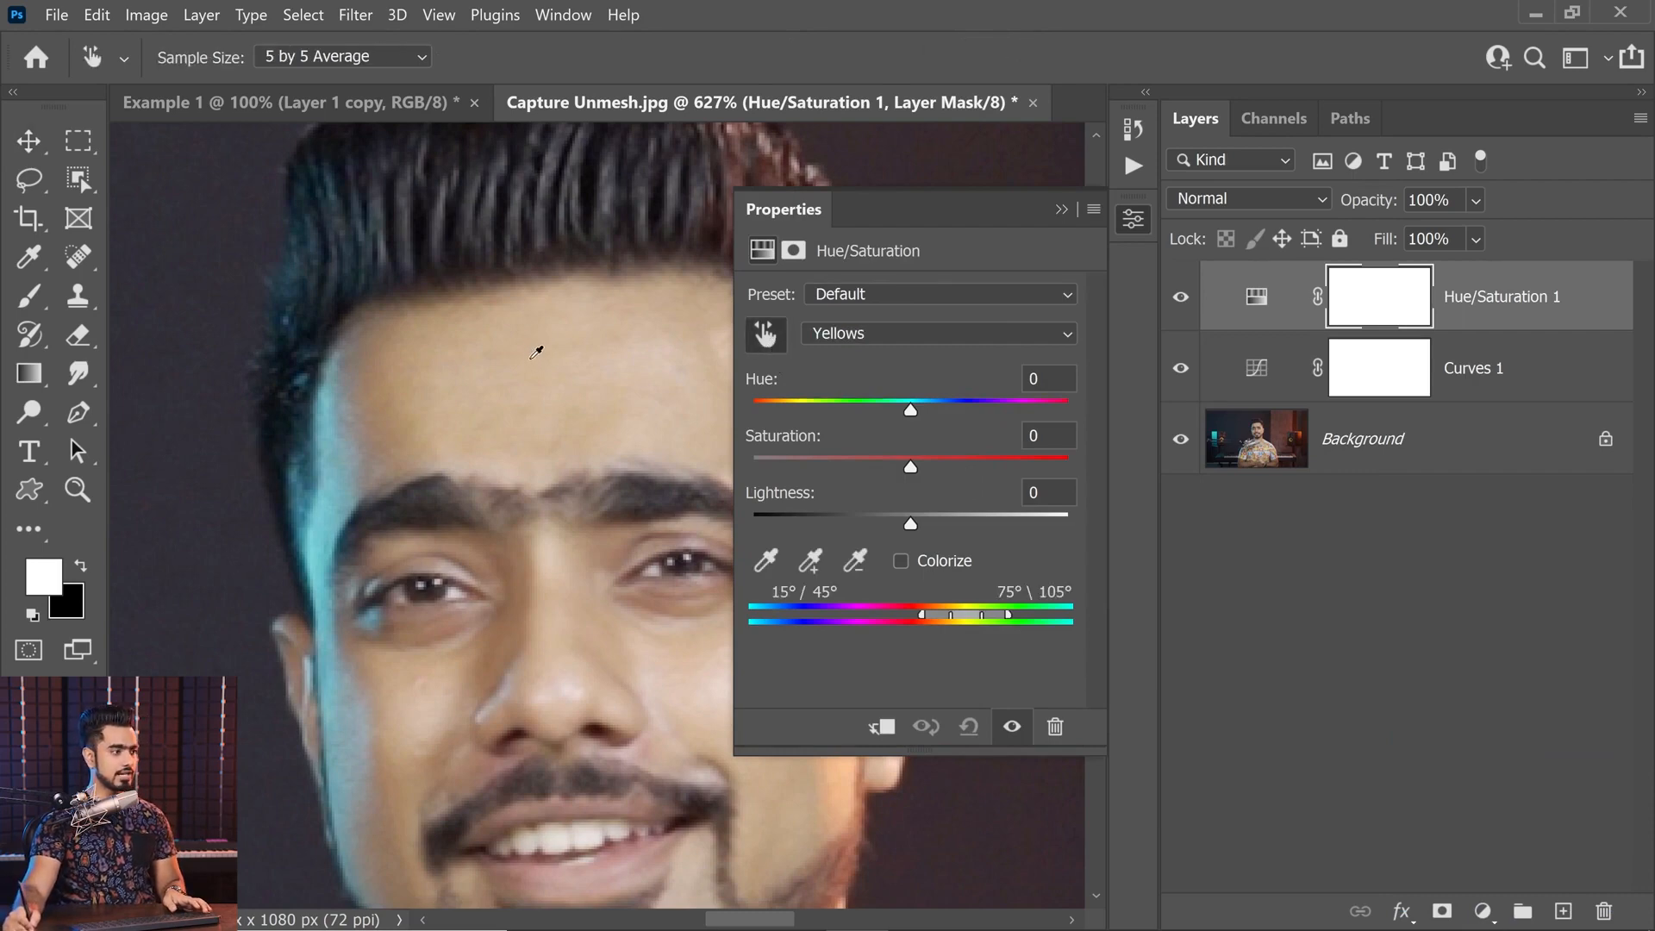
- Try isolating the skin in the Yellows with hue +180, saturation +100 and the color range narrowed to 46°/50° and 76°/104°
drag(927, 466, 1053, 465)
drag(924, 412, 1077, 465)
mouse_move(603, 455)
mouse_down()
mouse_move(528, 466)
mouse_move(590, 476)
mouse_up()
drag(603, 479, 474, 394)
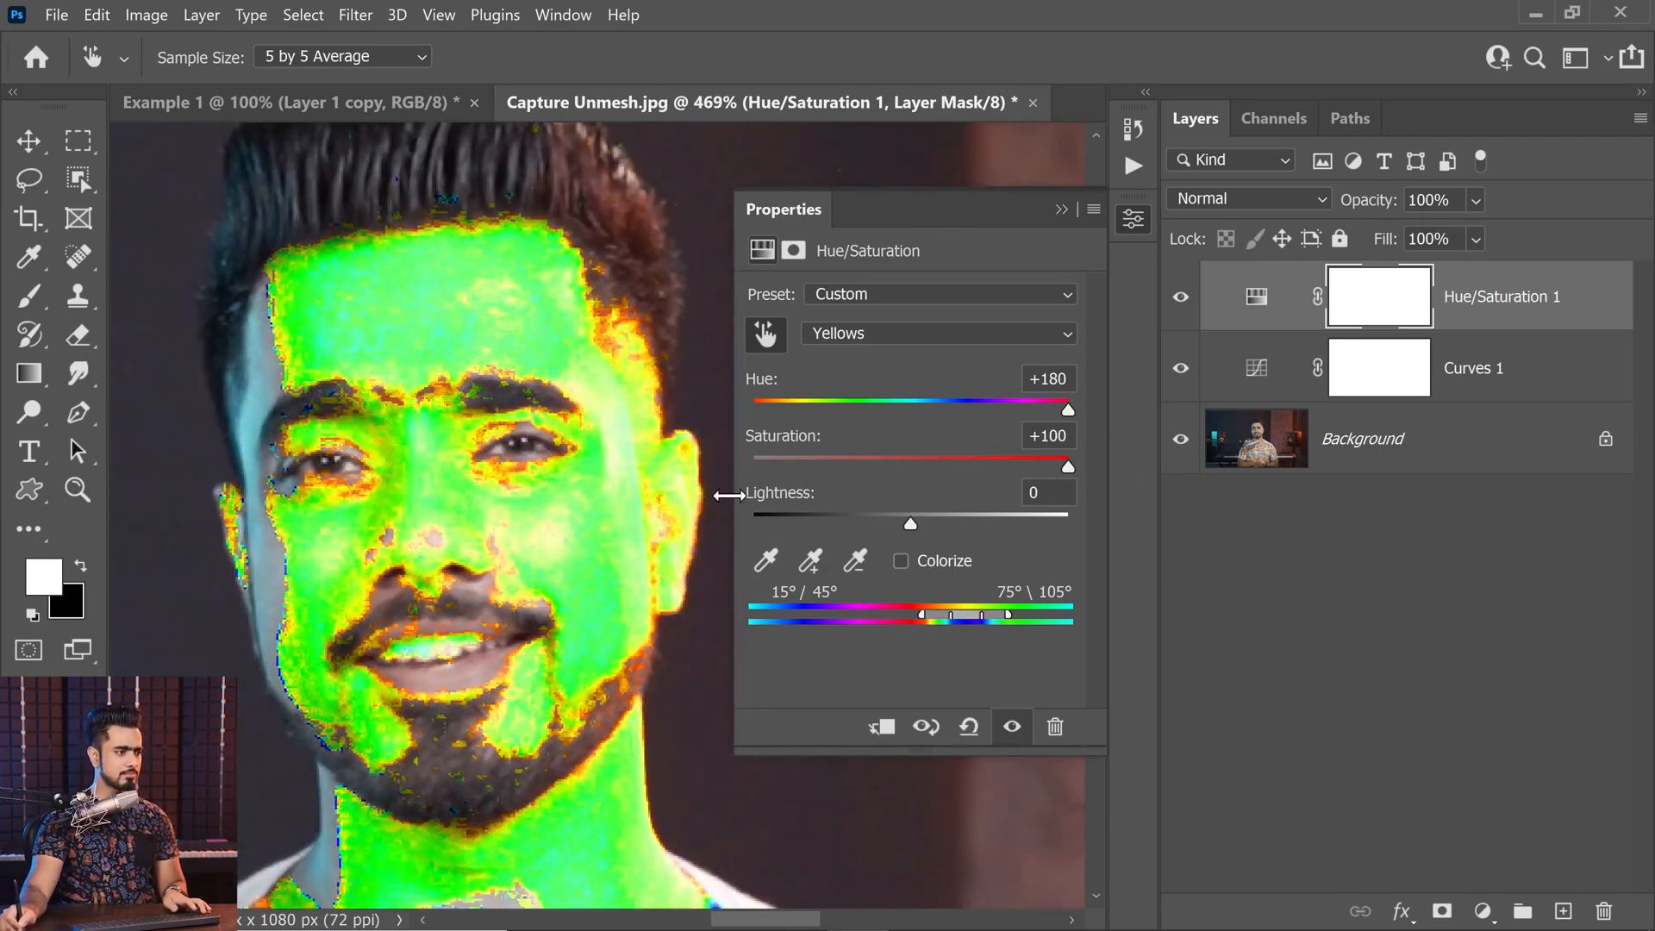
drag(732, 495, 674, 497)
drag(492, 546, 359, 573)
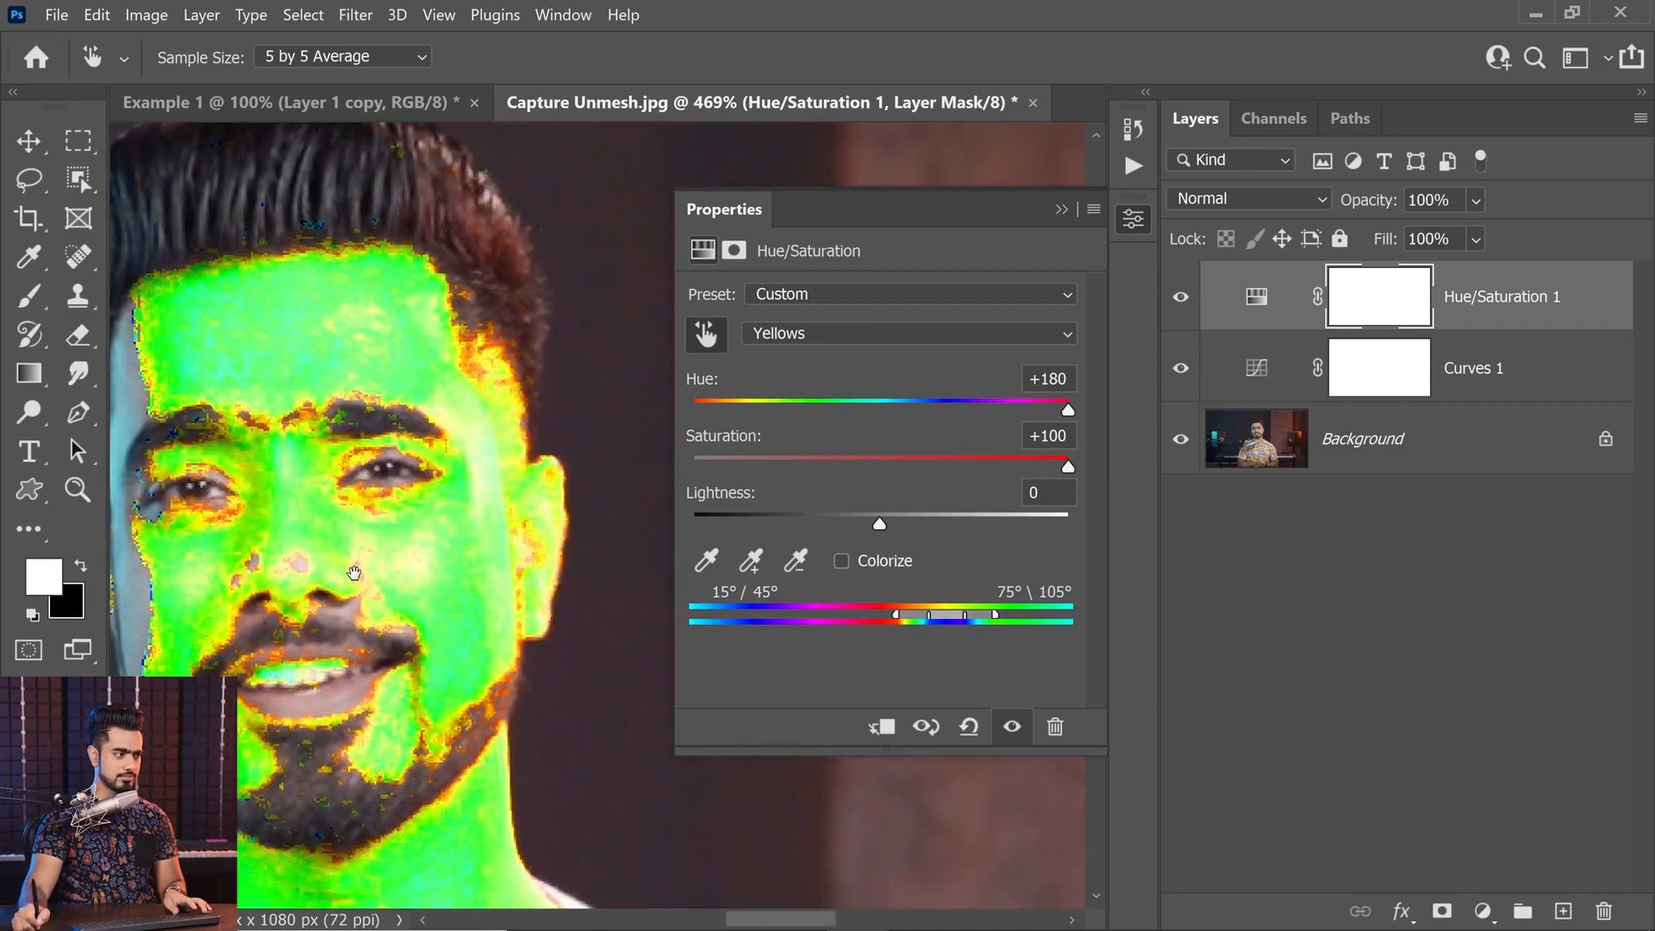
mouse_move(936, 618)
mouse_down()
mouse_move(877, 614)
mouse_move(933, 617)
mouse_up()
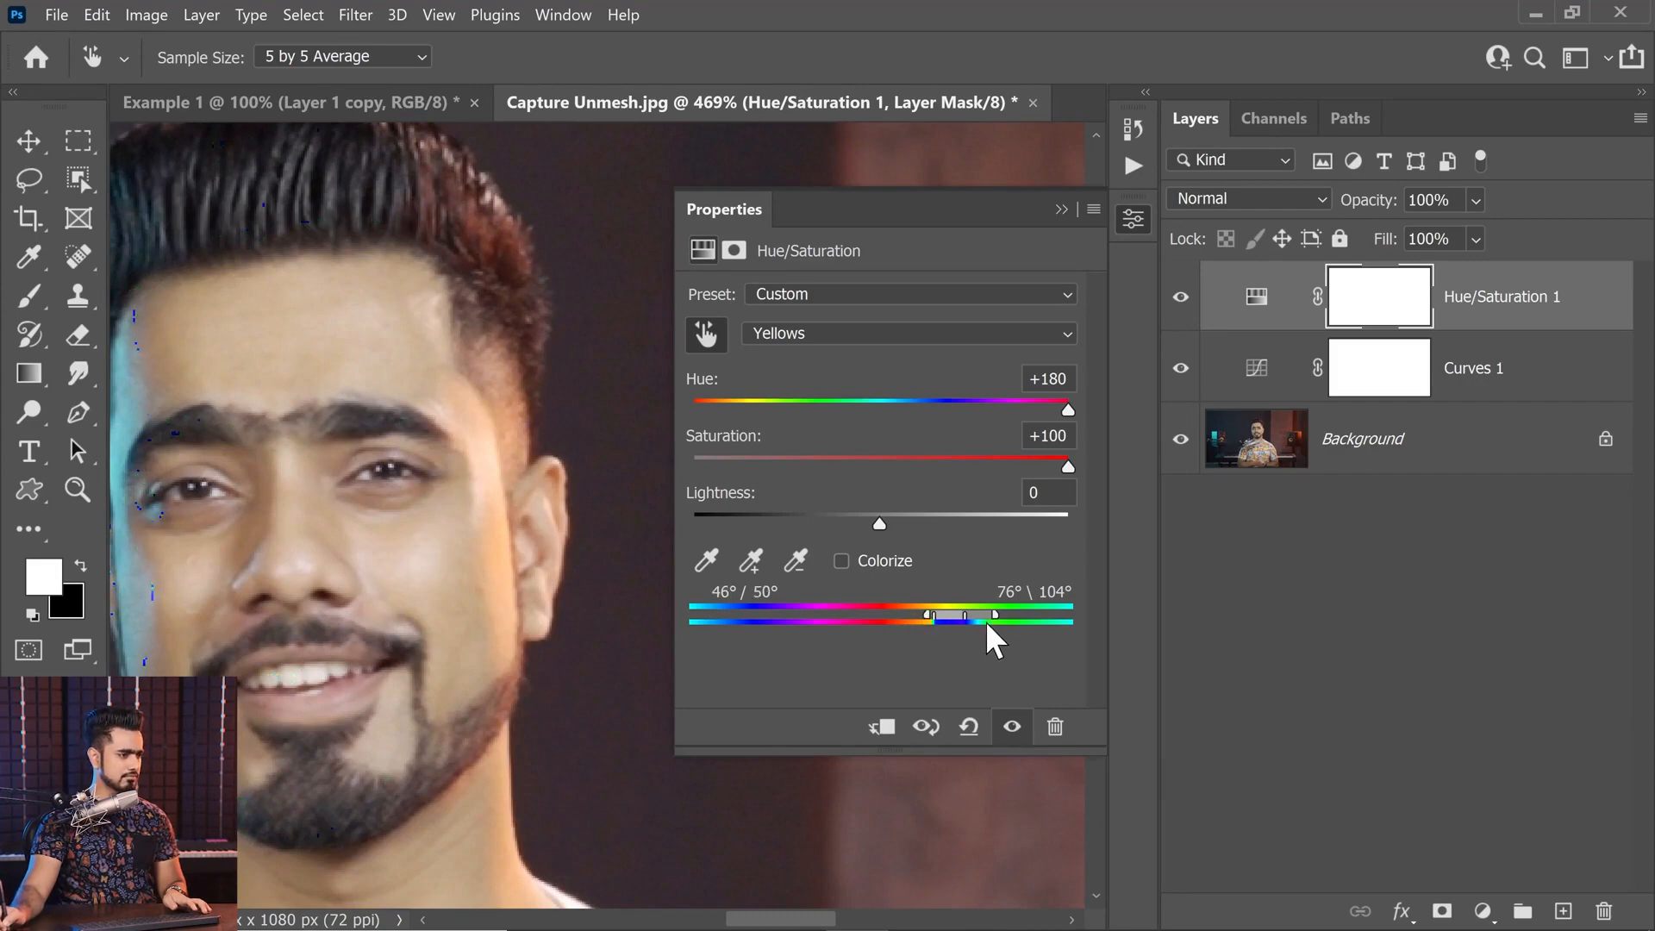
- Sample the reddish cheek skin, push hue and saturation to maximum, and narrow the color range to 9°/26° and 41°/60°
click(468, 594)
click(471, 594)
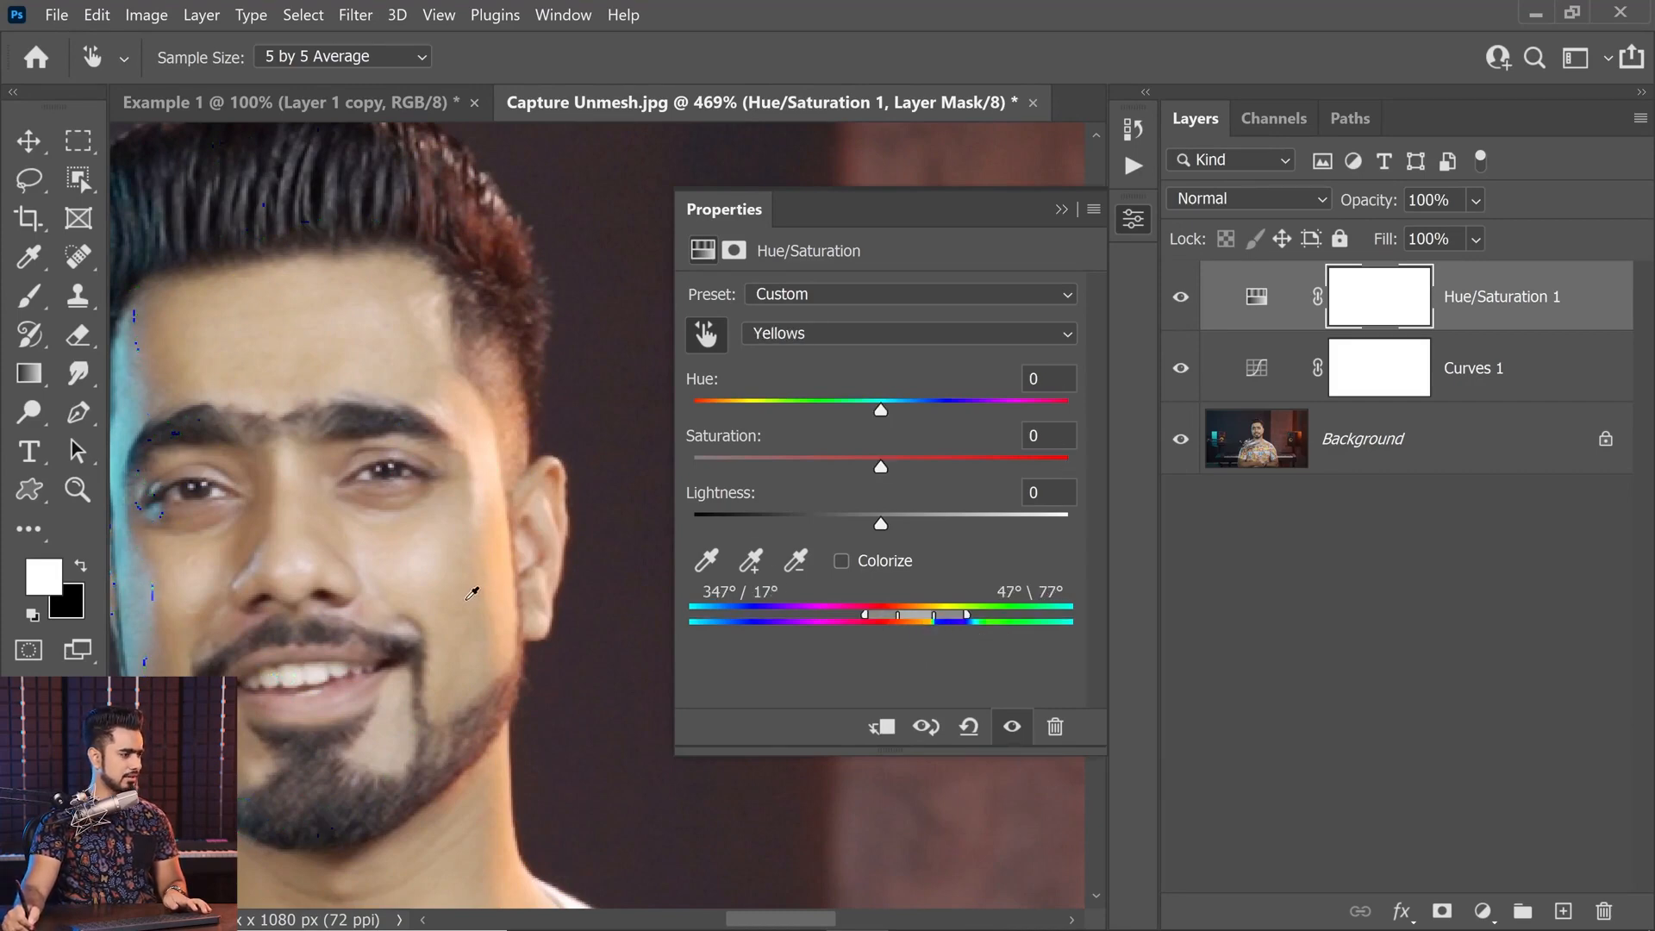
drag(983, 464, 1069, 464)
drag(880, 409, 1073, 411)
drag(869, 615, 944, 614)
drag(890, 615, 945, 614)
- Reset the exaggerated values of the sampled skin range, setting its hue to -9 and saturation to -4
click(880, 457)
drag(880, 460, 880, 459)
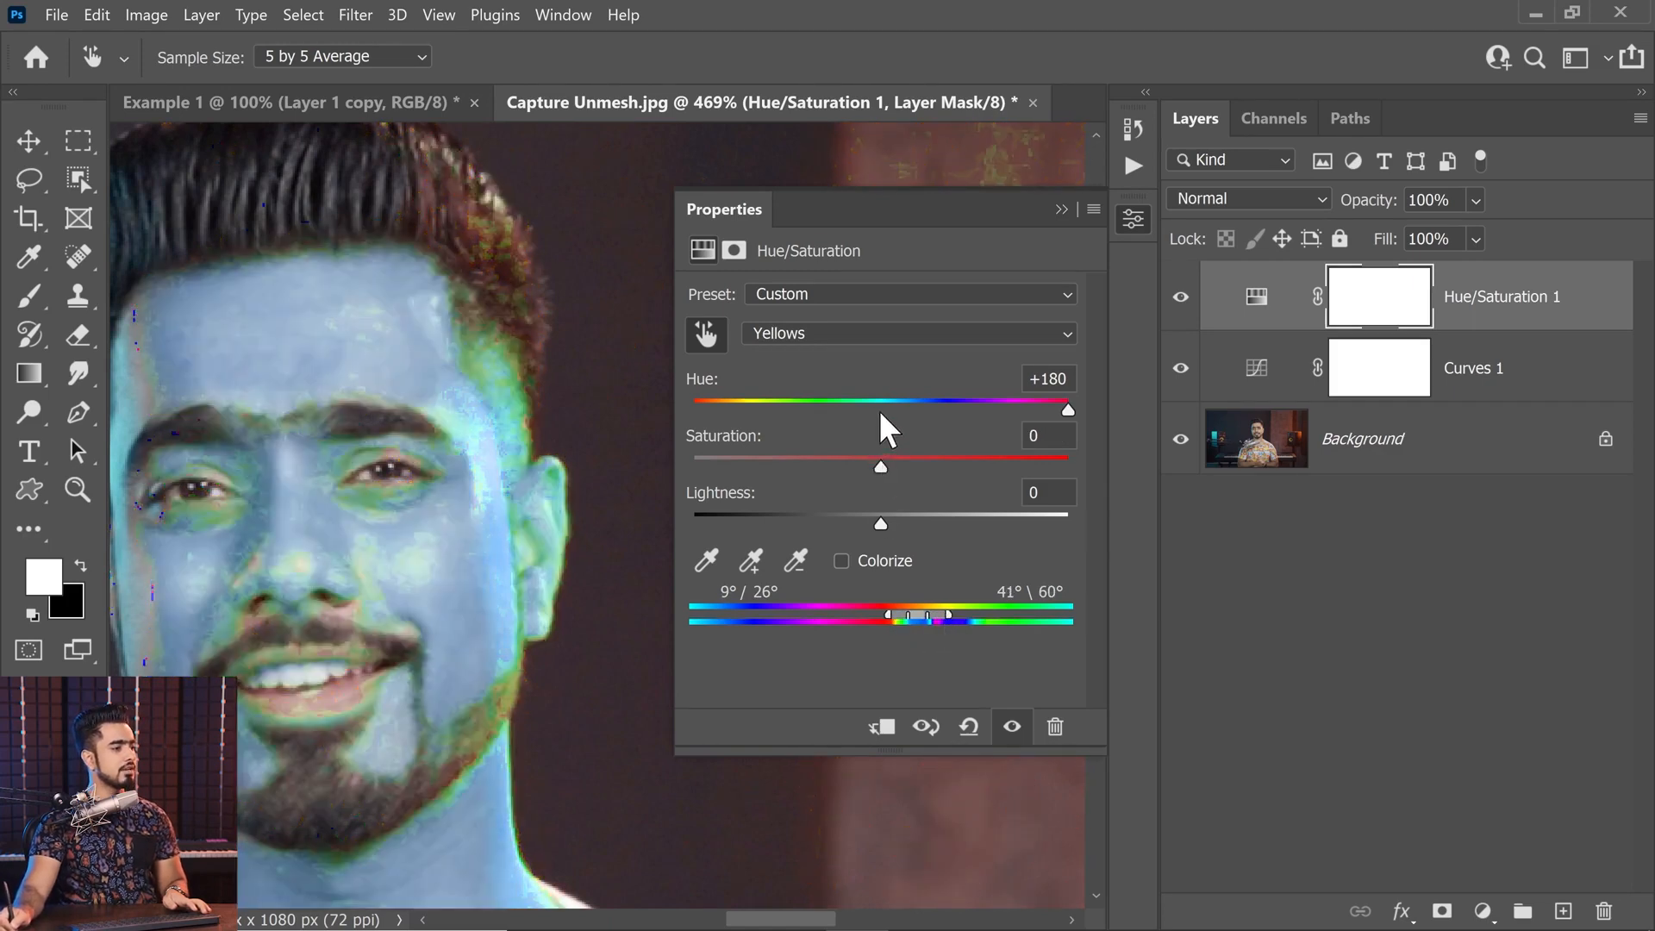
click(878, 410)
double_click(1036, 436)
double_click(1037, 380)
text(0)
drag(881, 410, 864, 407)
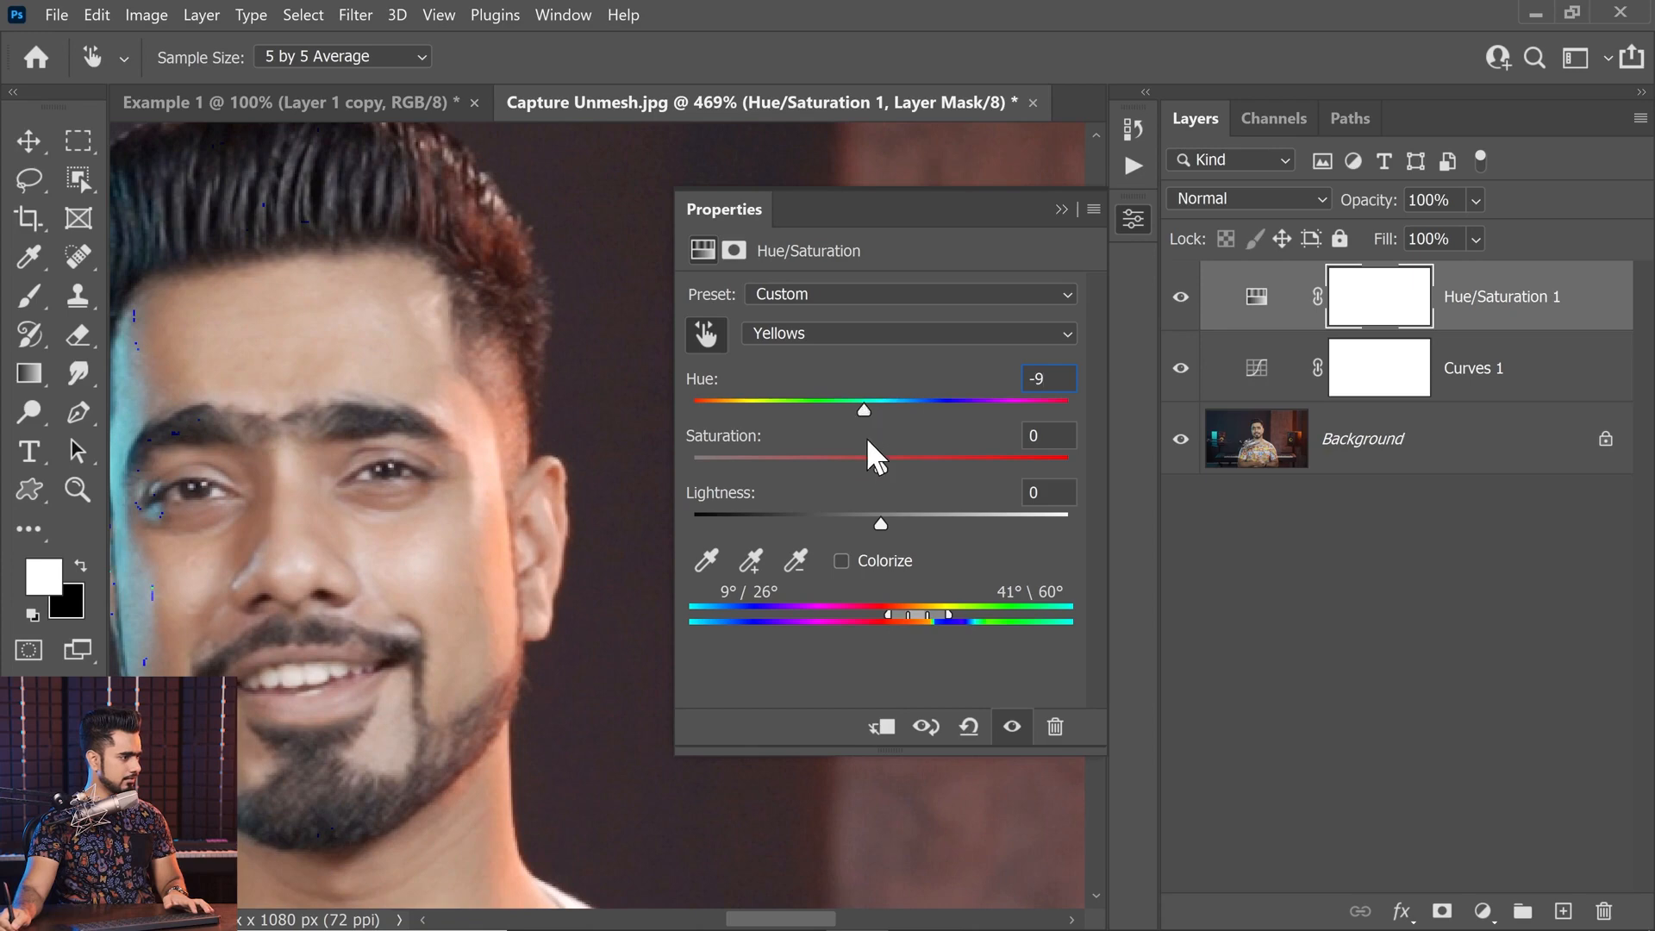
drag(878, 463, 872, 464)
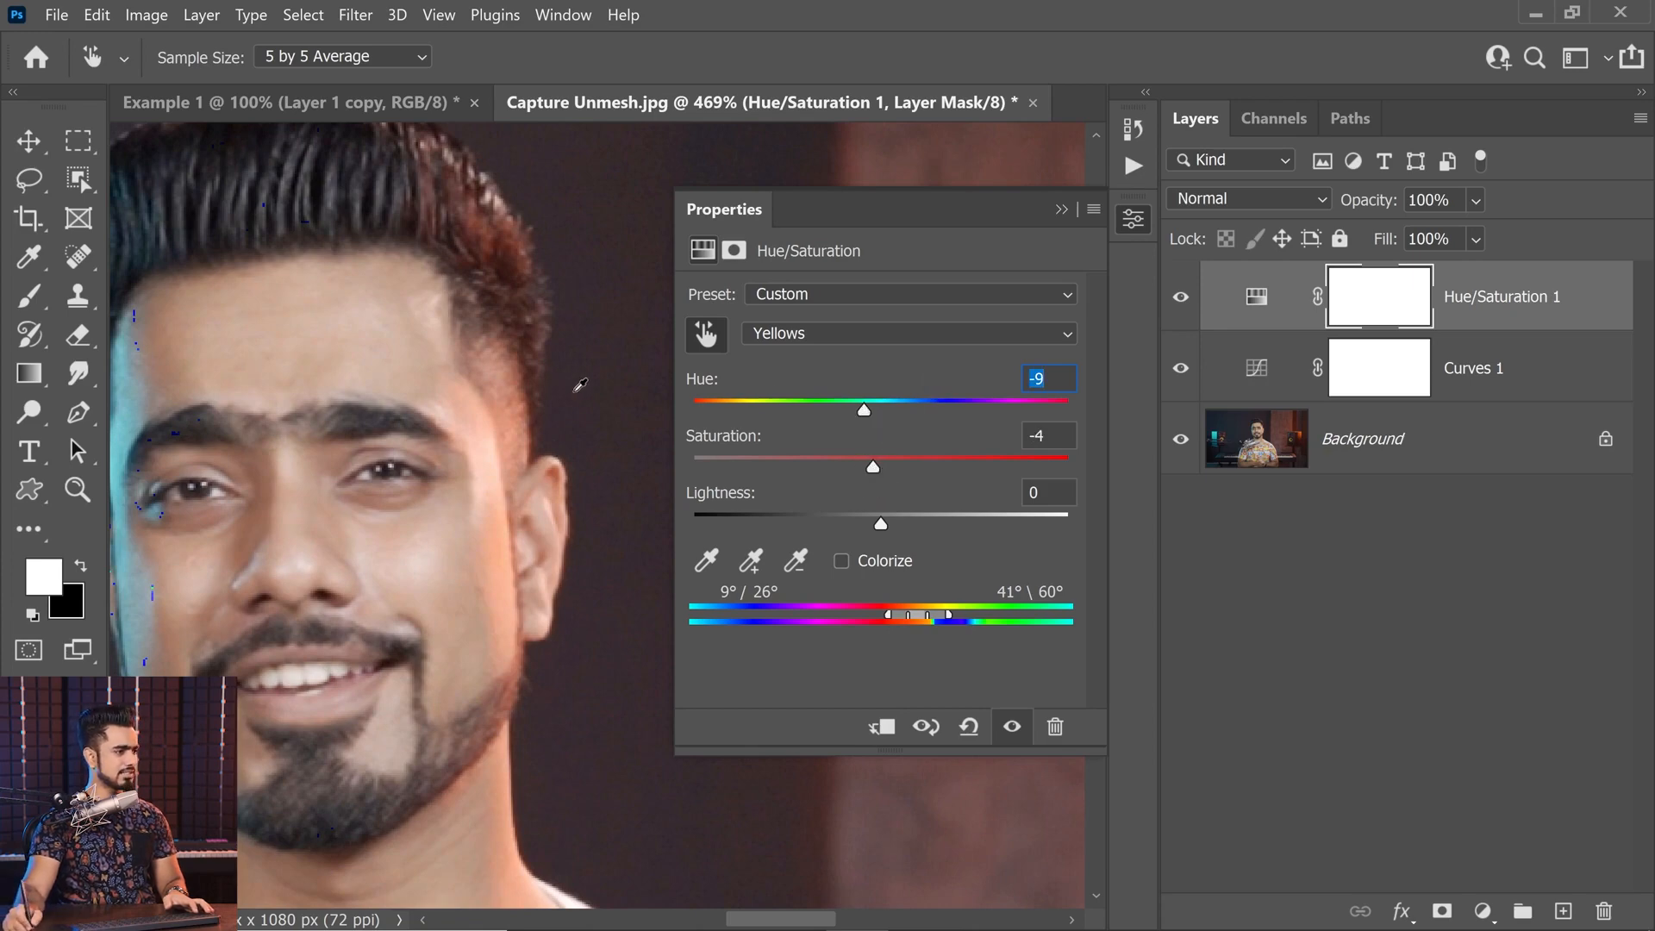
- Clear the blue speckles by resetting saturation and hue of the Yellows 2 range to 0, and return to Yellows
scroll(205, 575, up, 6)
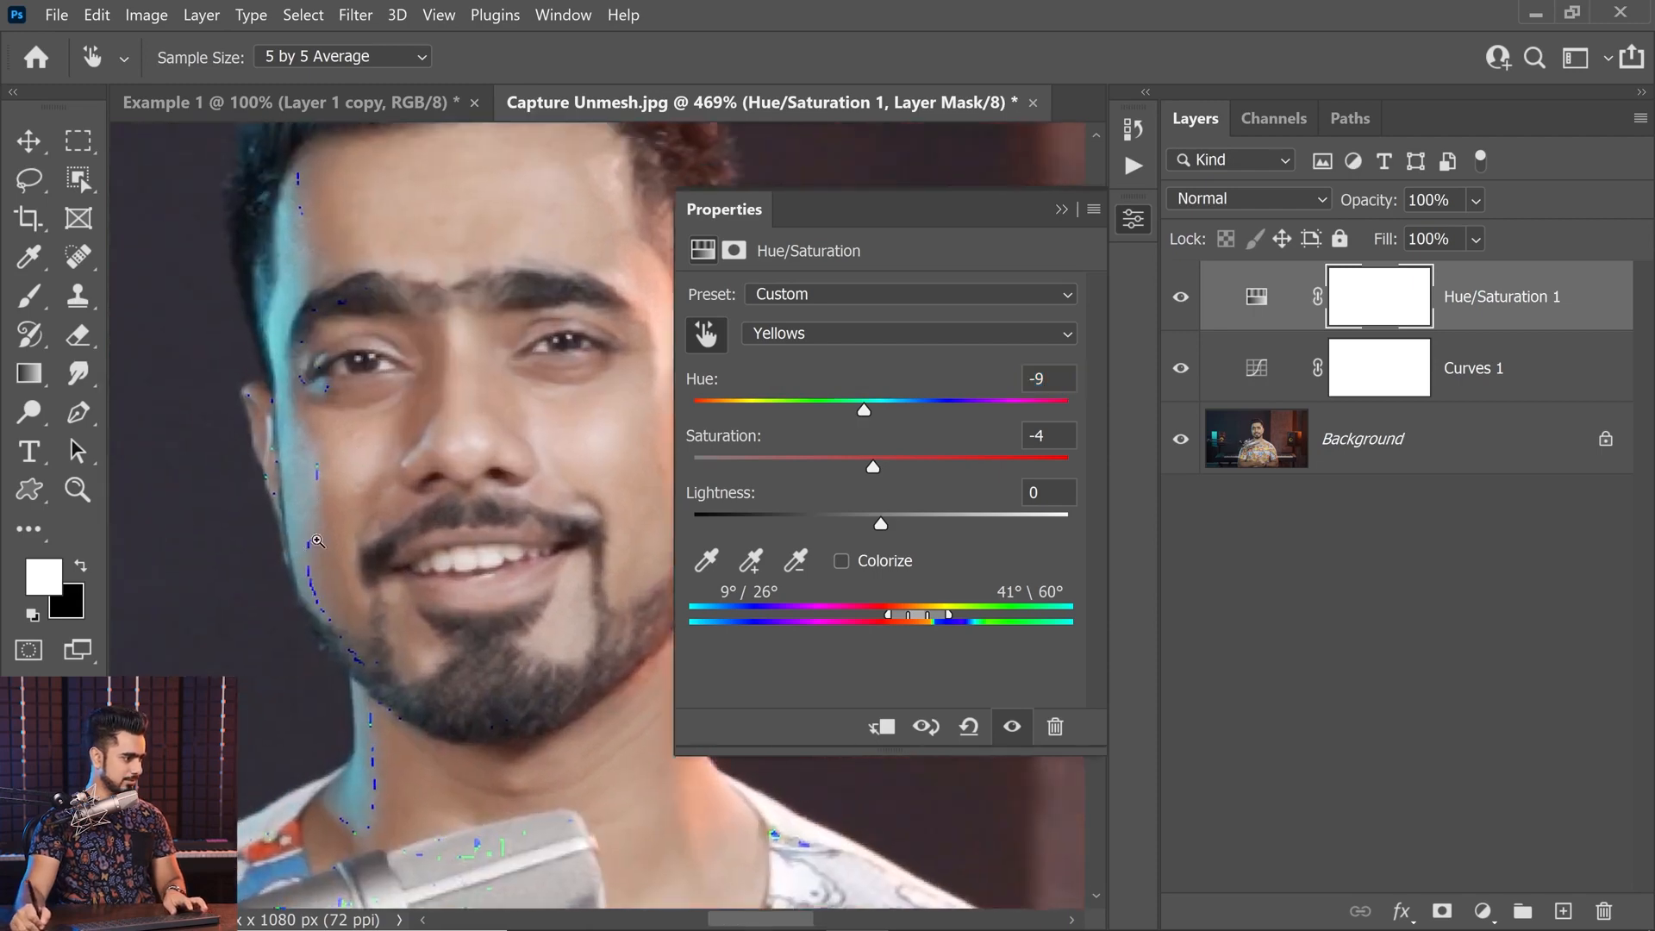
click(835, 333)
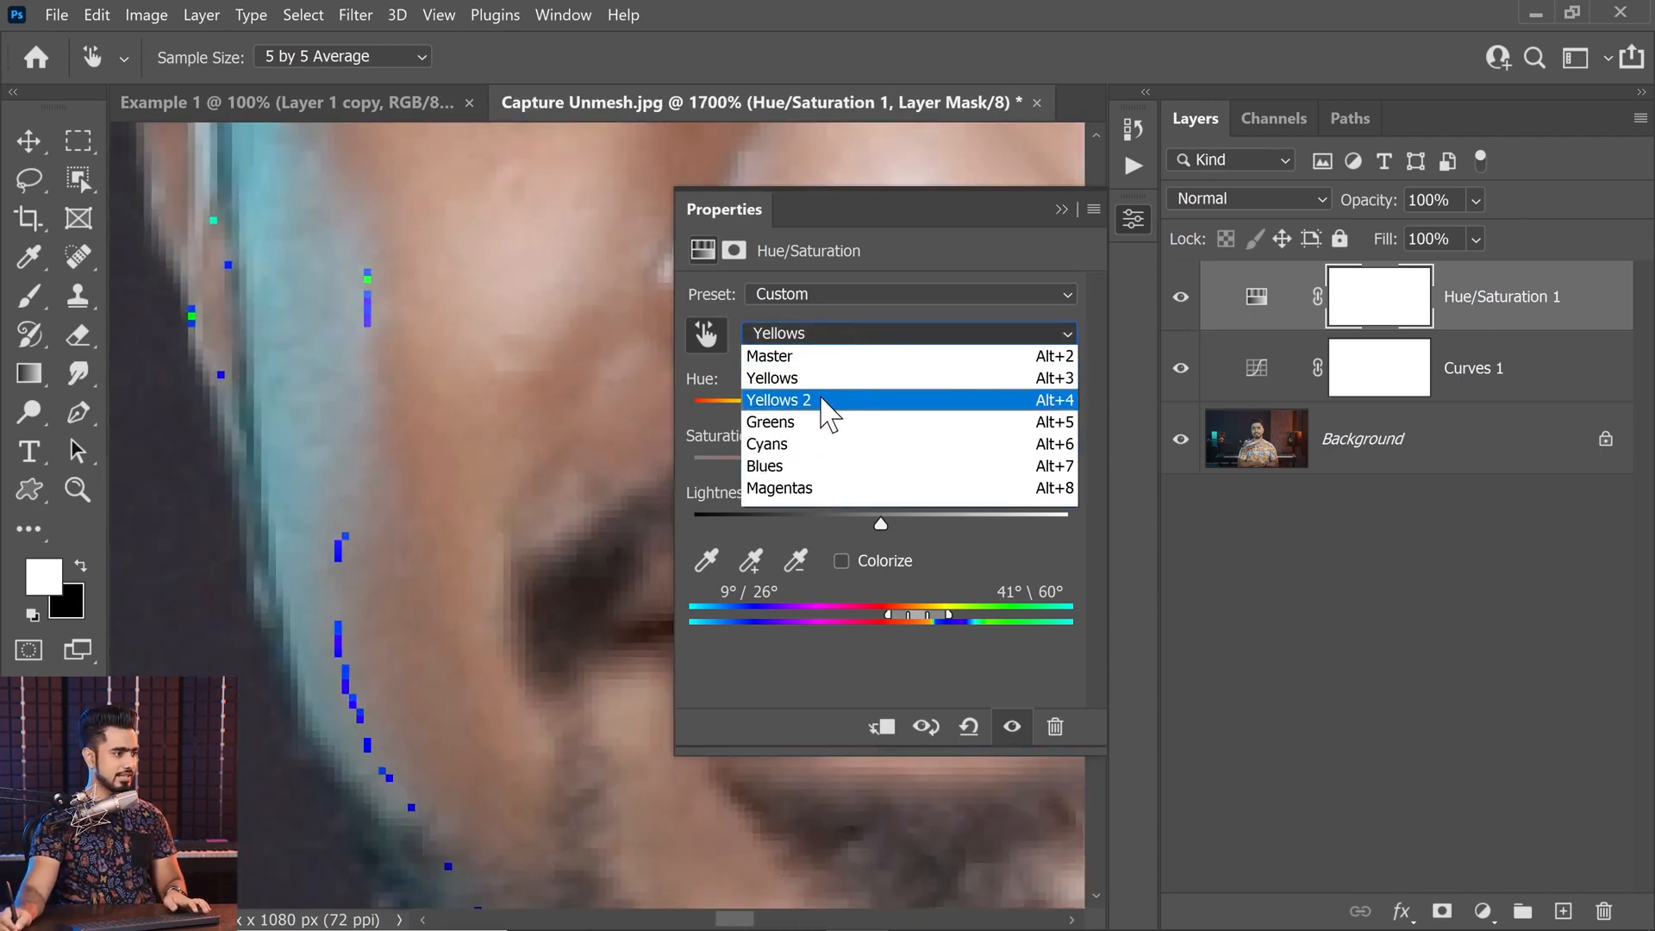
click(841, 401)
drag(1069, 437, 936, 457)
text(0)
drag(1078, 388, 965, 406)
text(0)
click(847, 333)
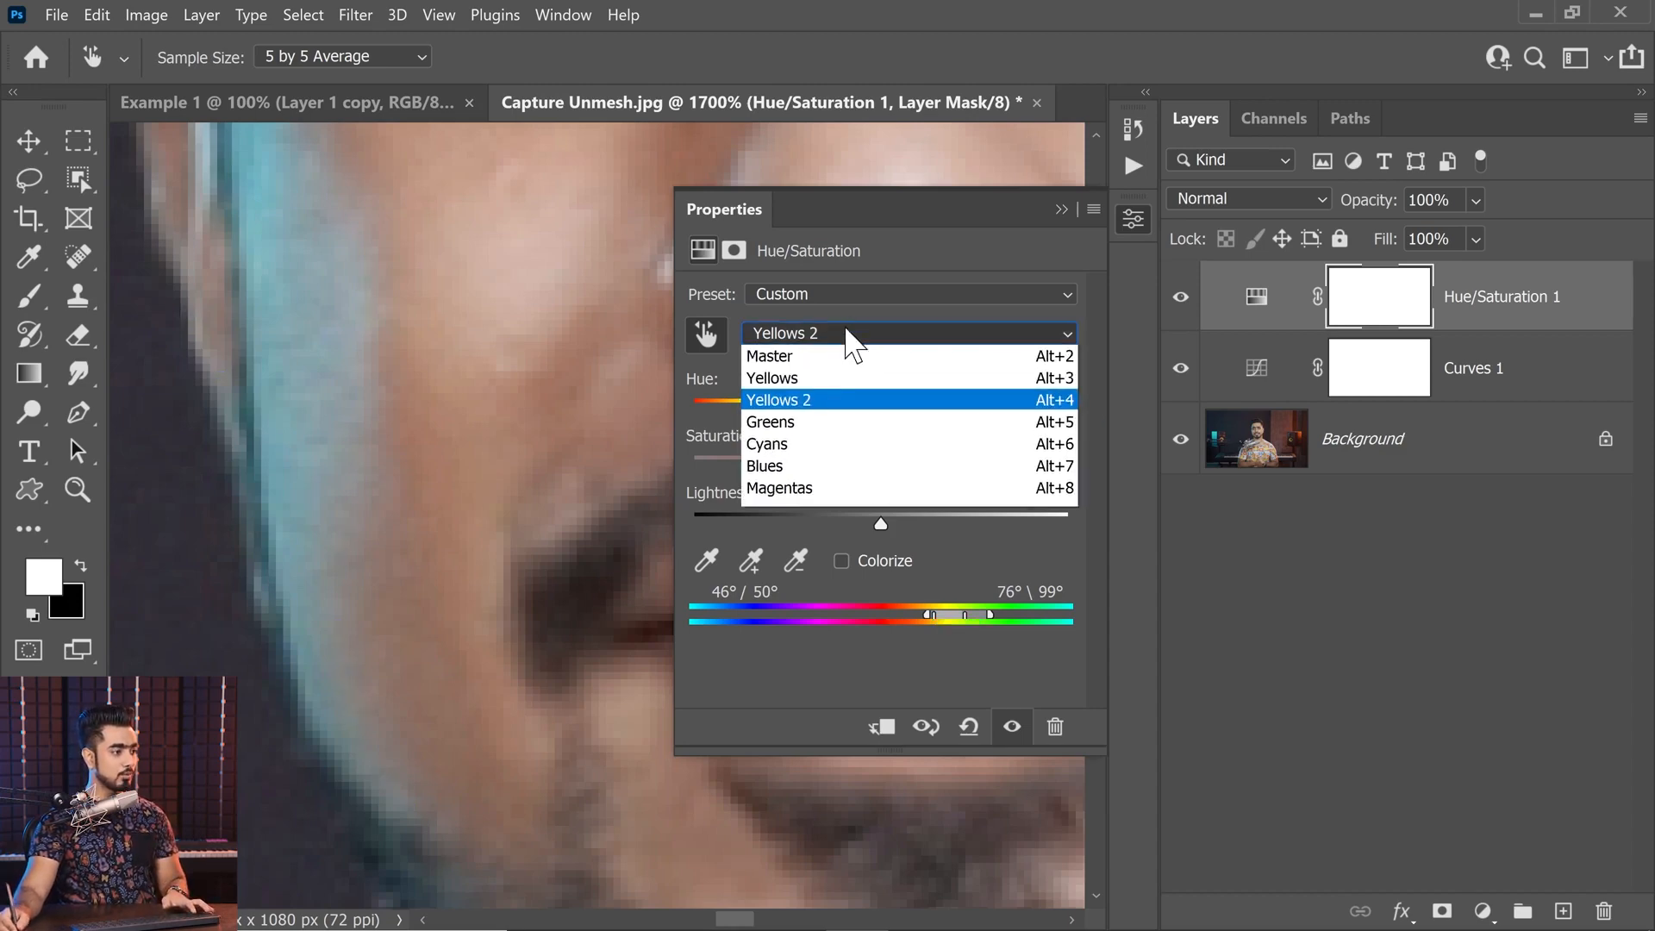
click(815, 373)
- Collapse the adjustment properties and examine the corrected skin tones up close and across the whole frame
scroll(508, 440, down, 7)
drag(580, 432, 306, 529)
click(1061, 209)
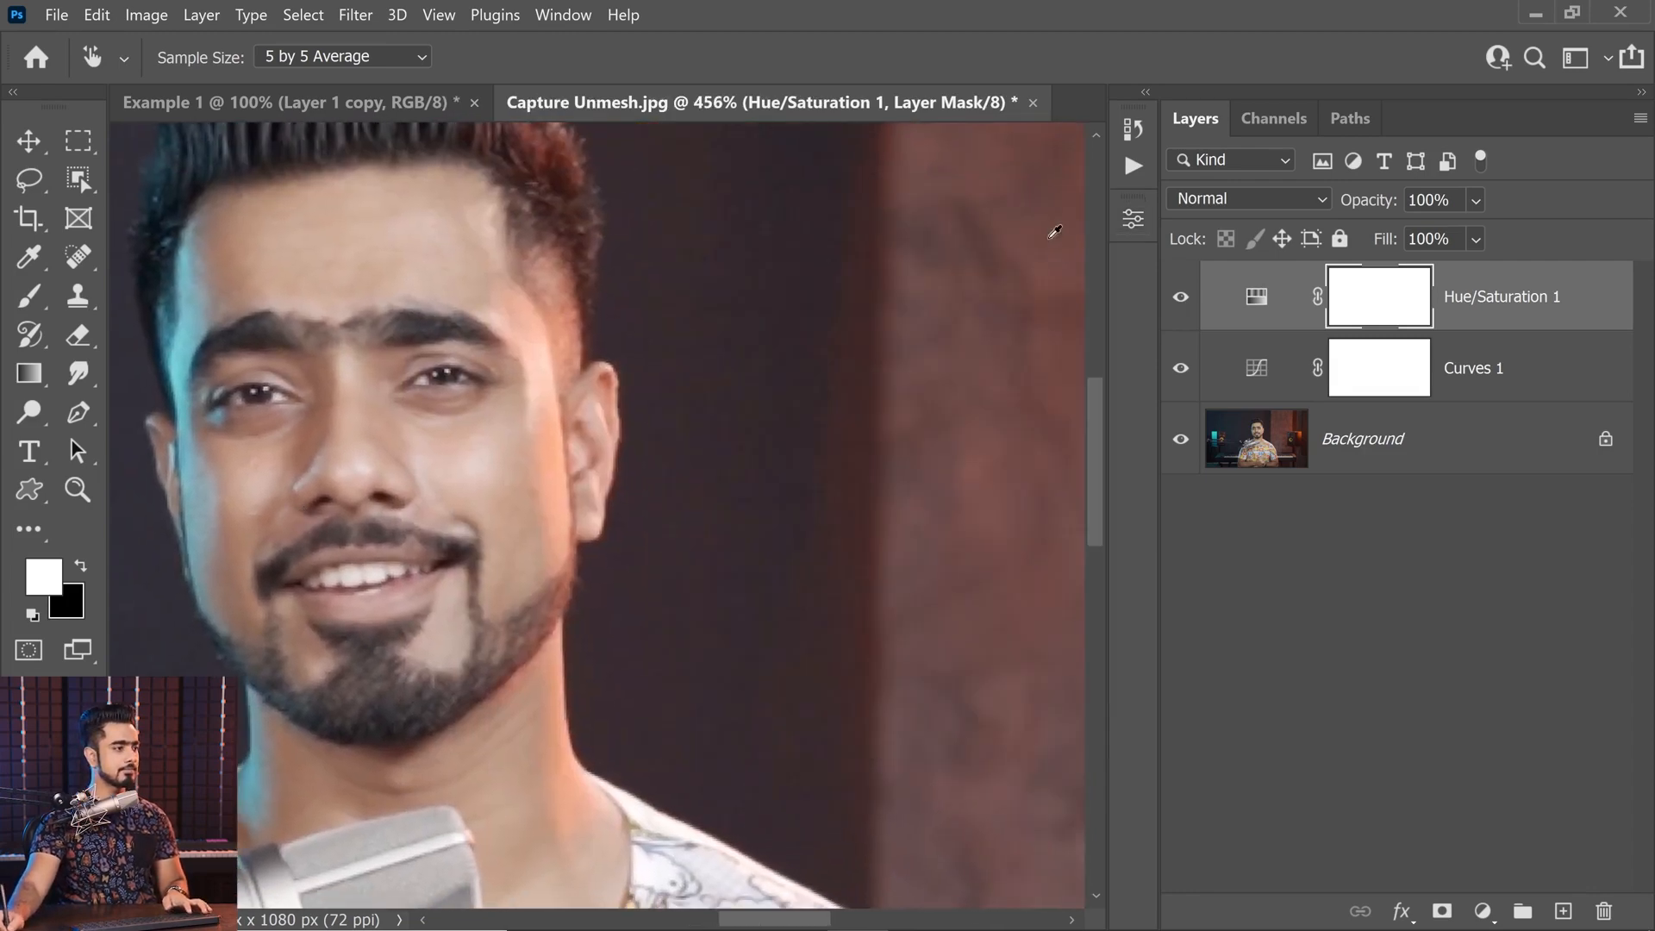
scroll(474, 500, up, 5)
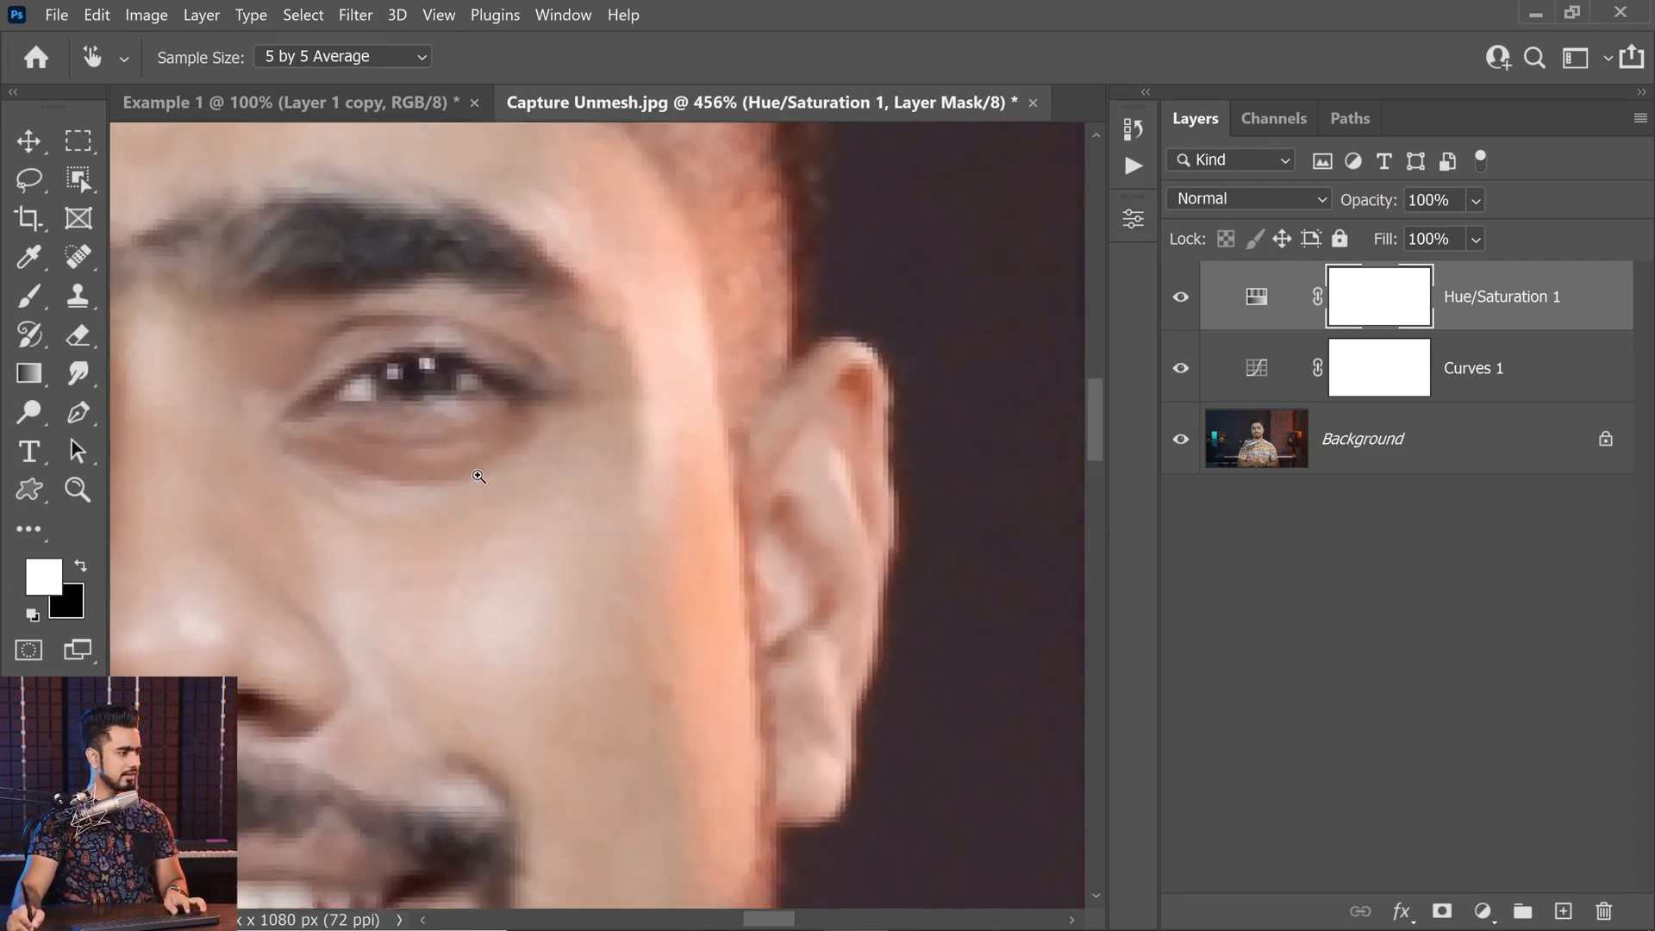
scroll(406, 493, down, 6)
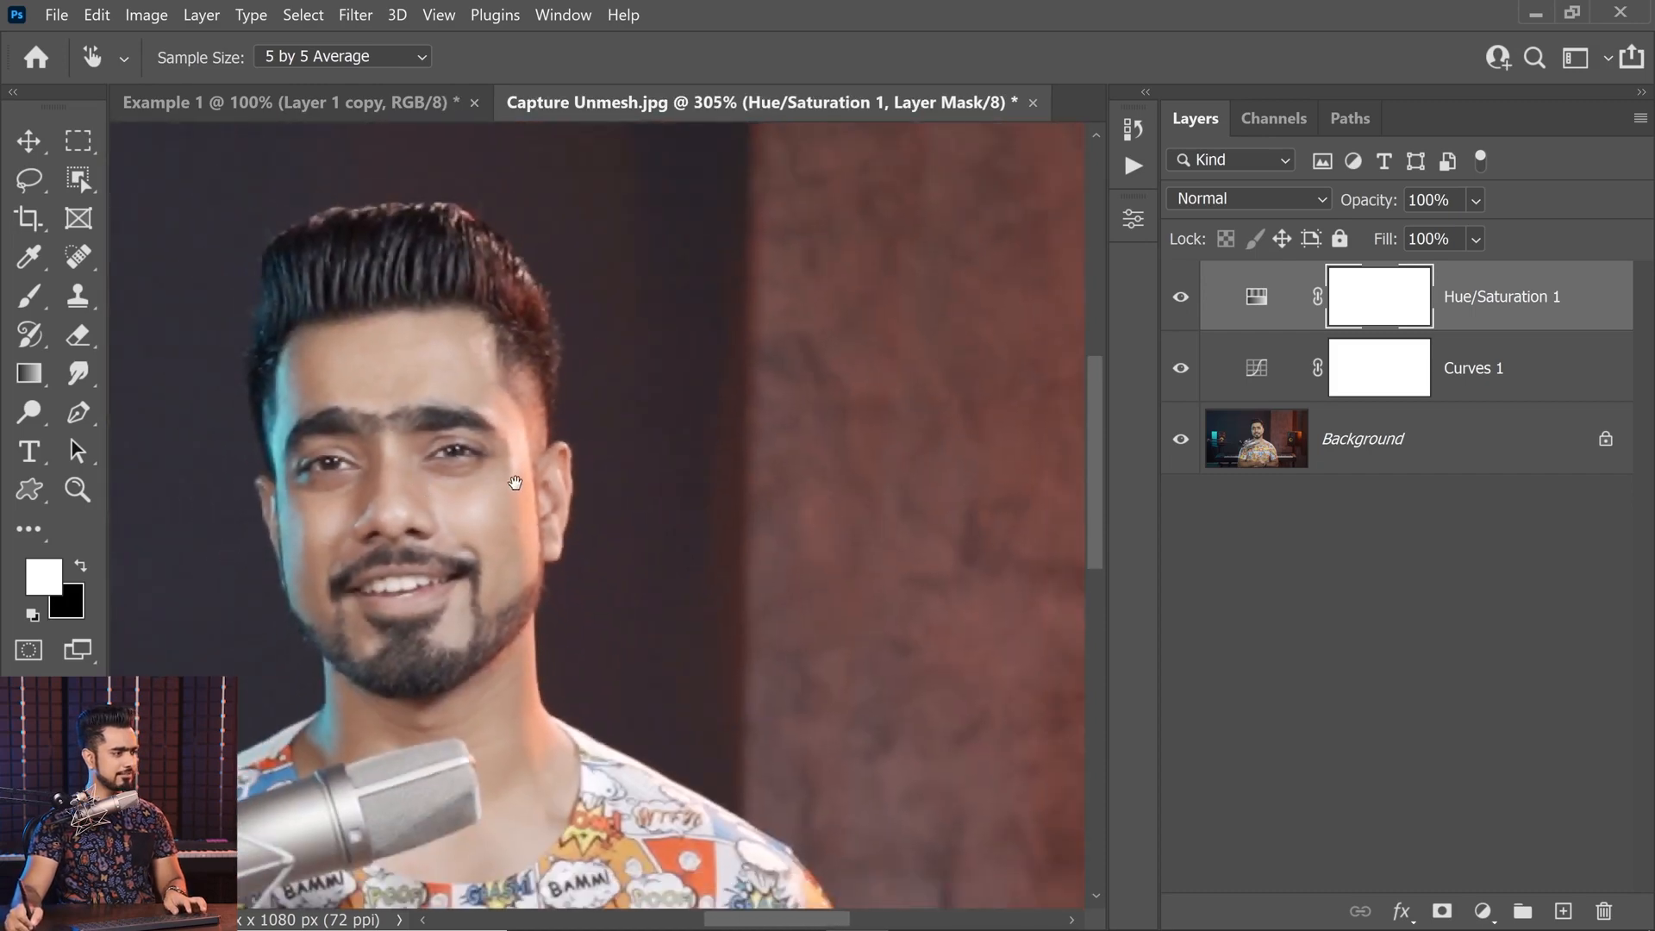
scroll(577, 394, down, 3)
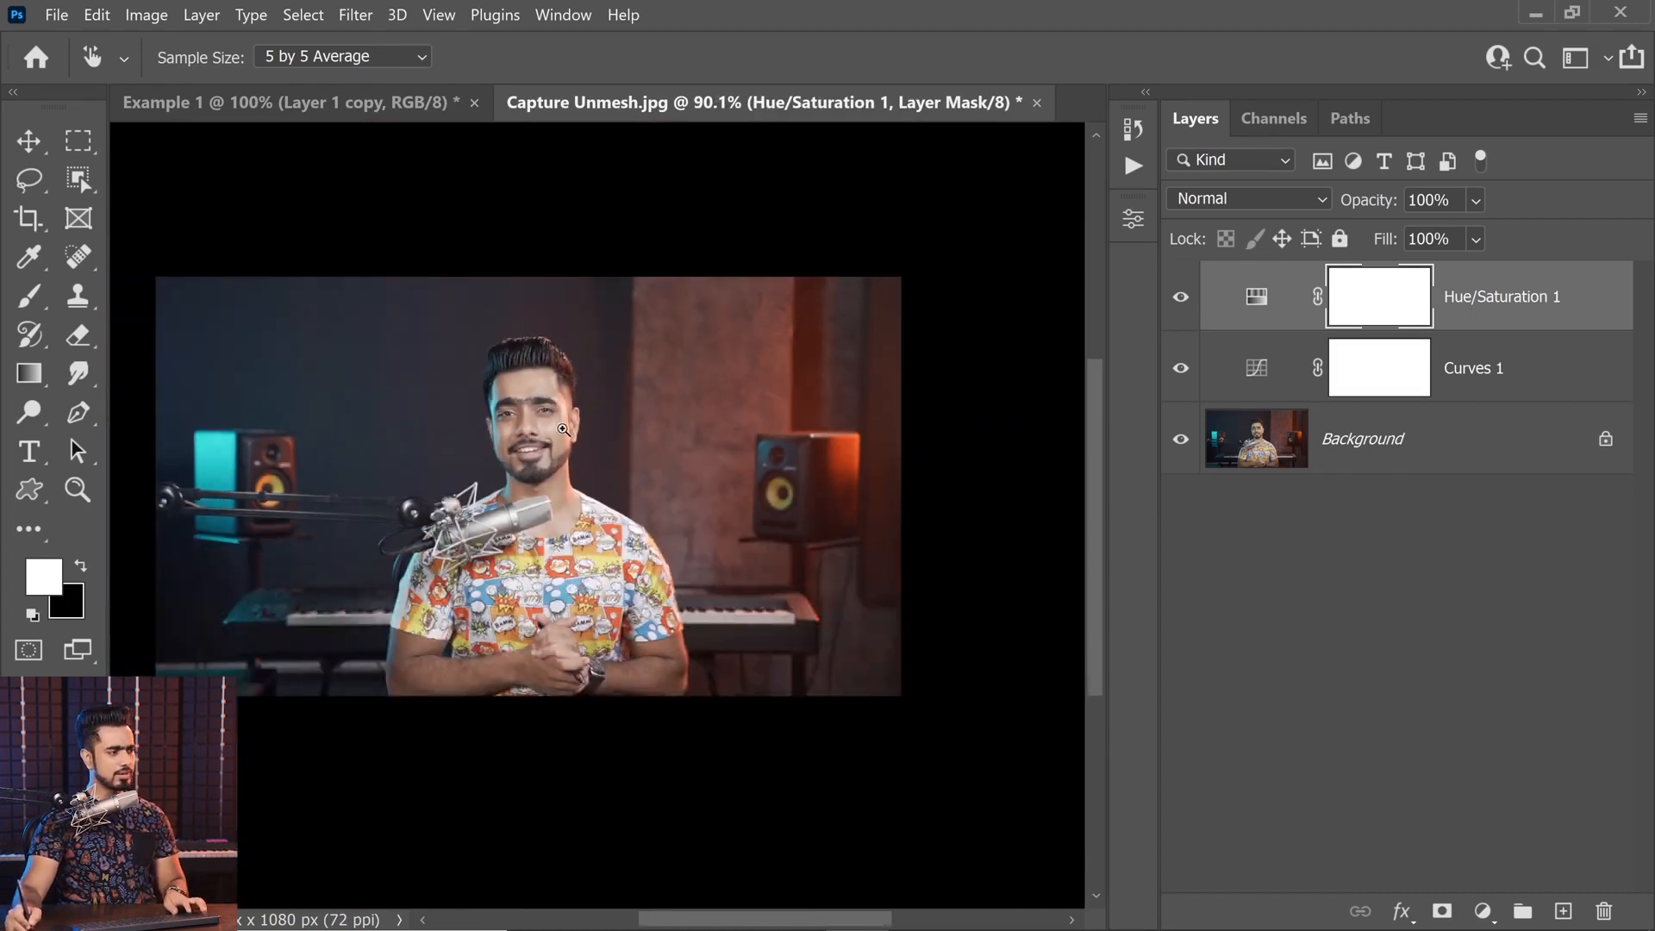
scroll(556, 416, up, 6)
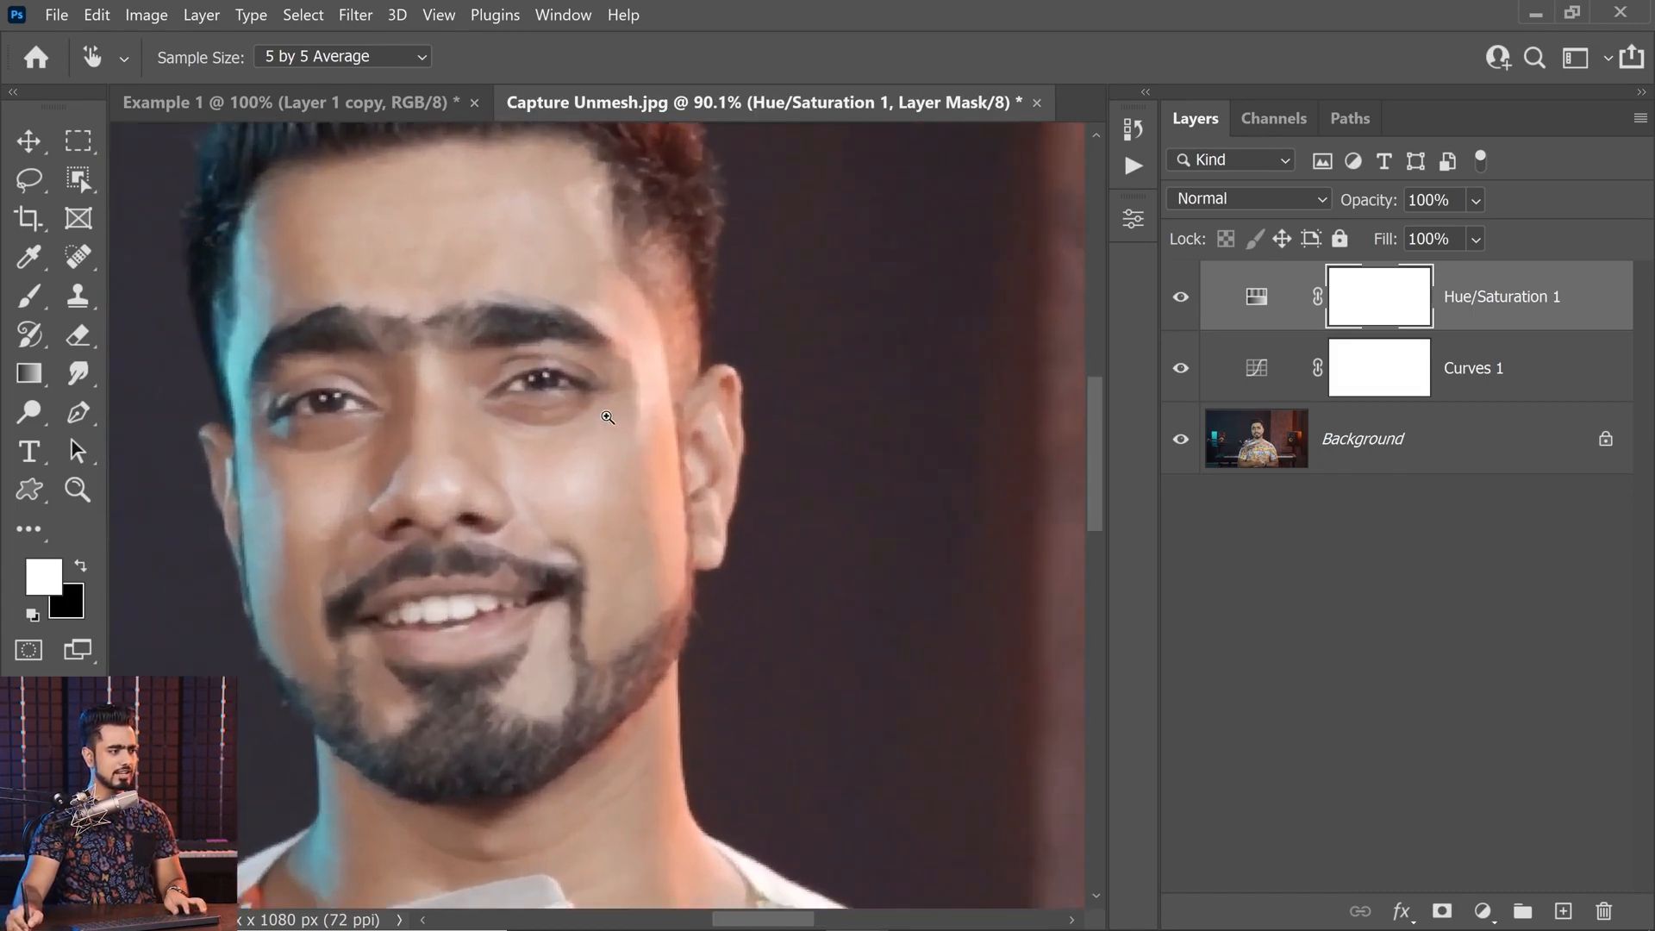
drag(564, 446, 561, 467)
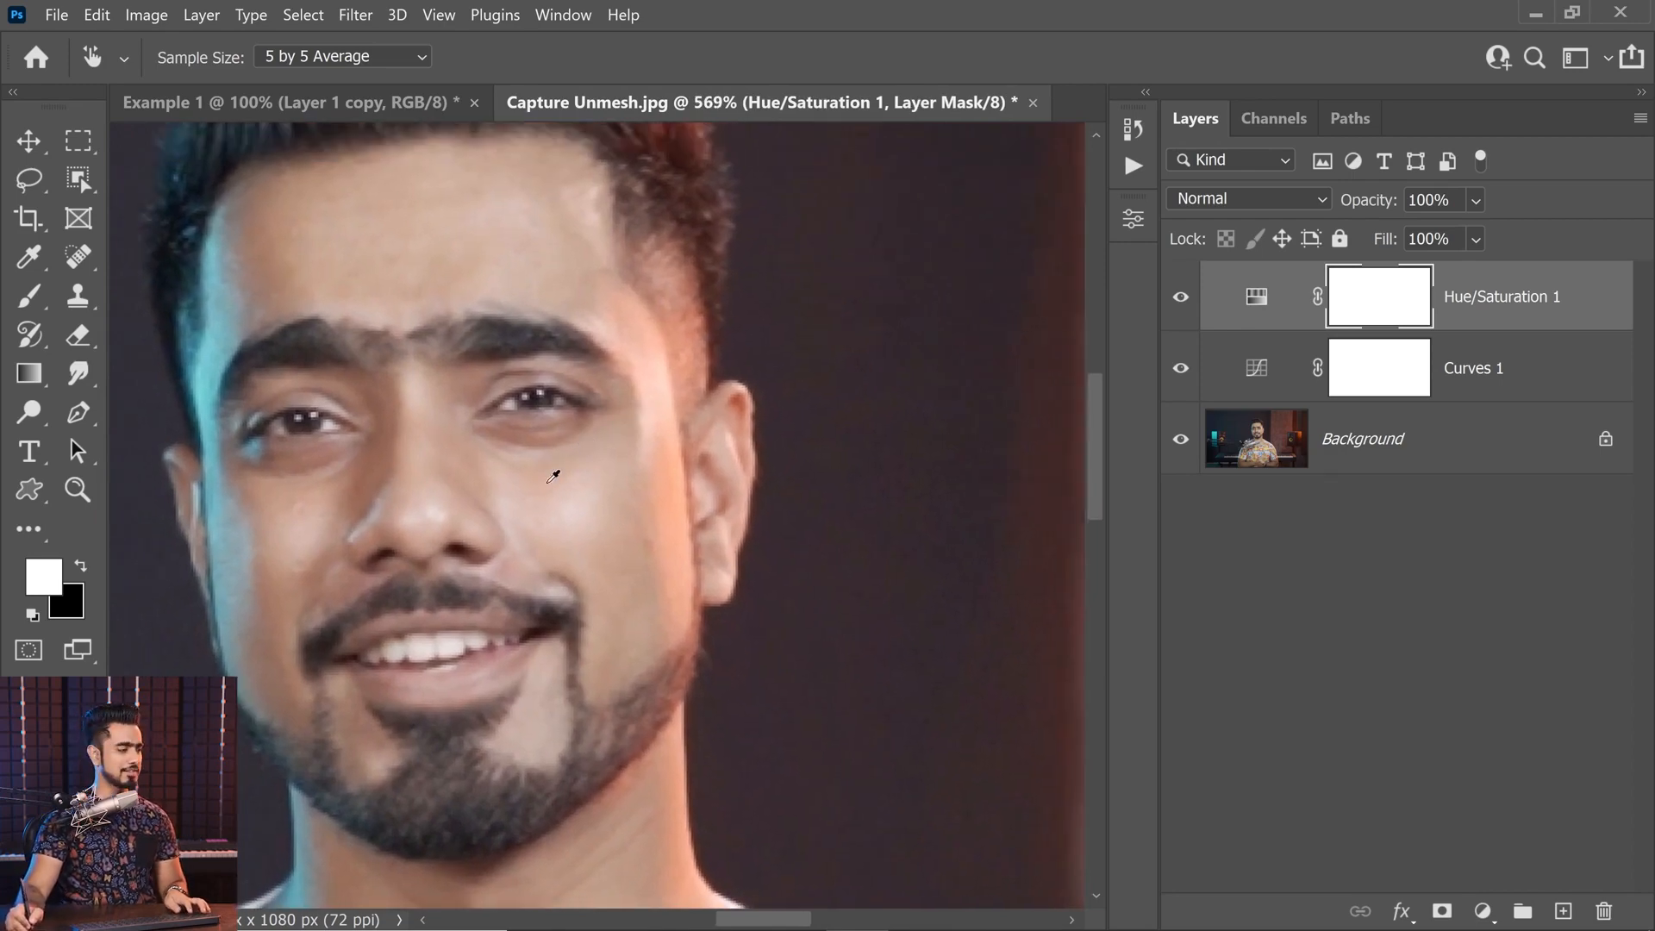
- Add a second Hue/Saturation adjustment layer and sample the skin below the eye to target the Reds range
click(1483, 911)
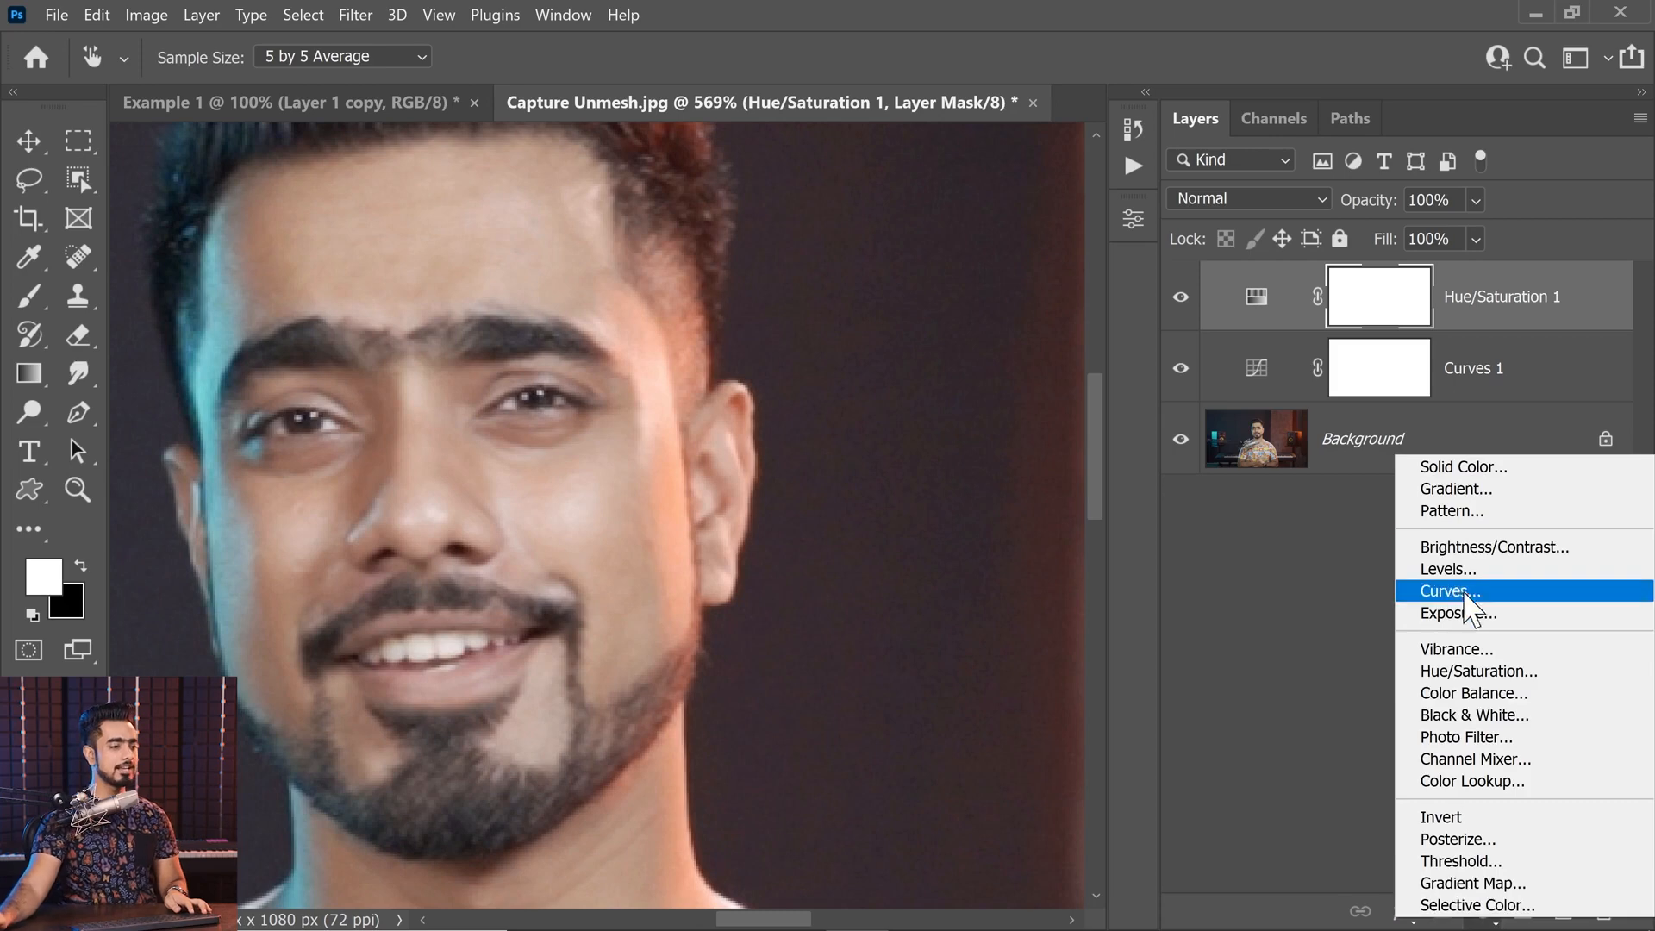
click(1246, 591)
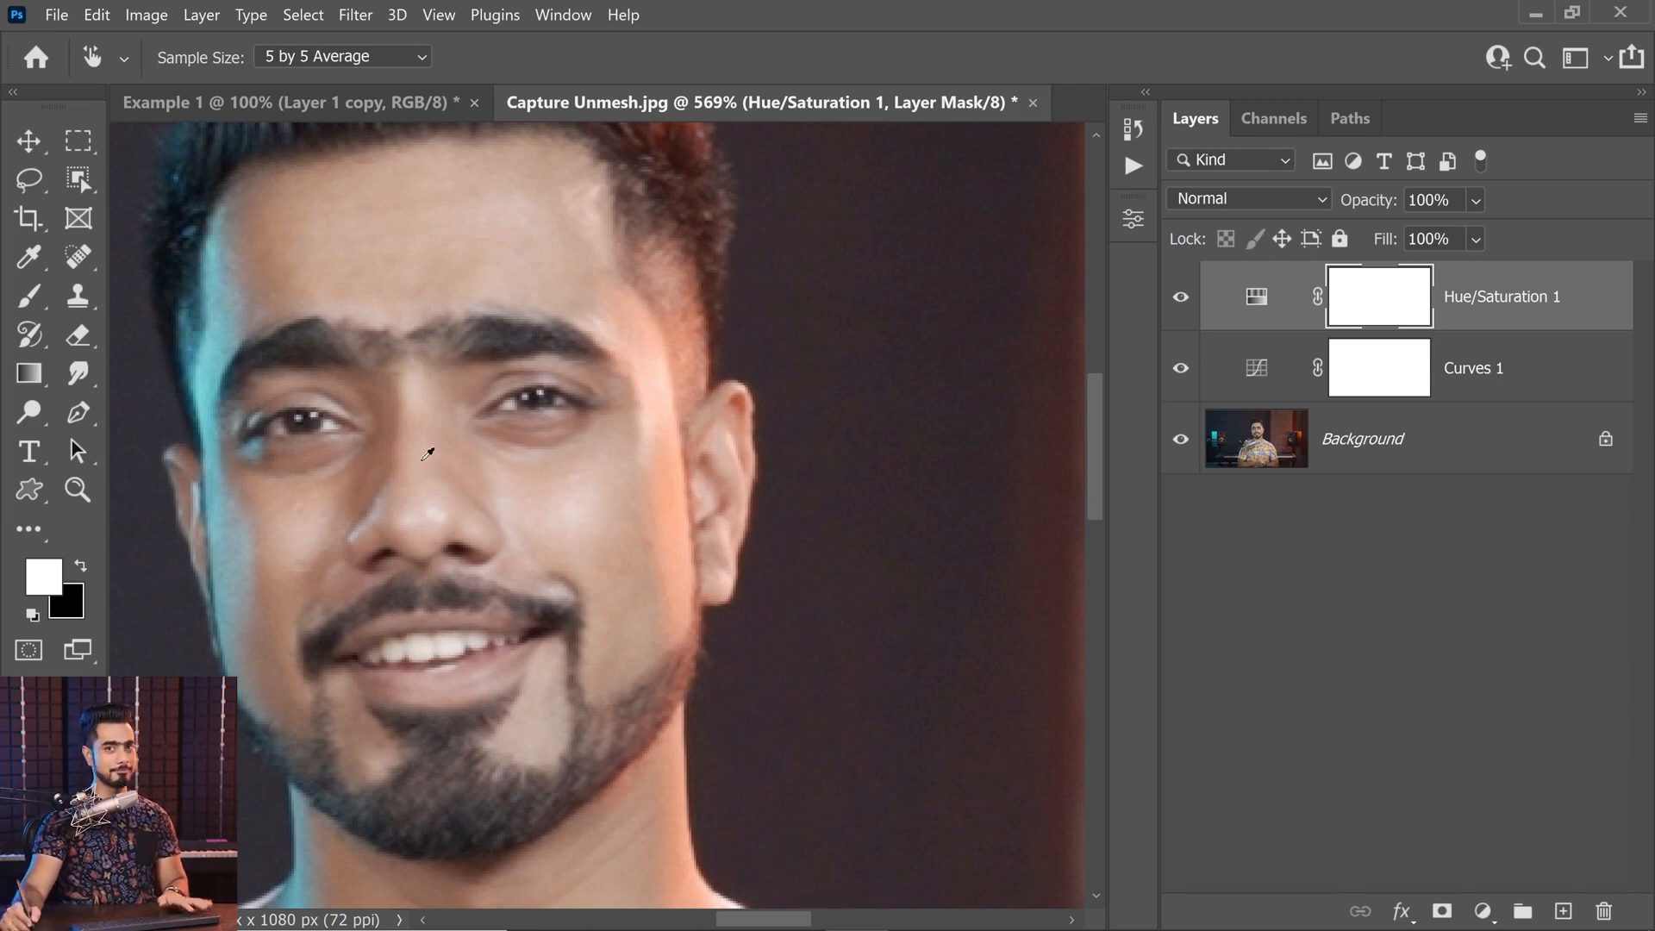
click(1483, 911)
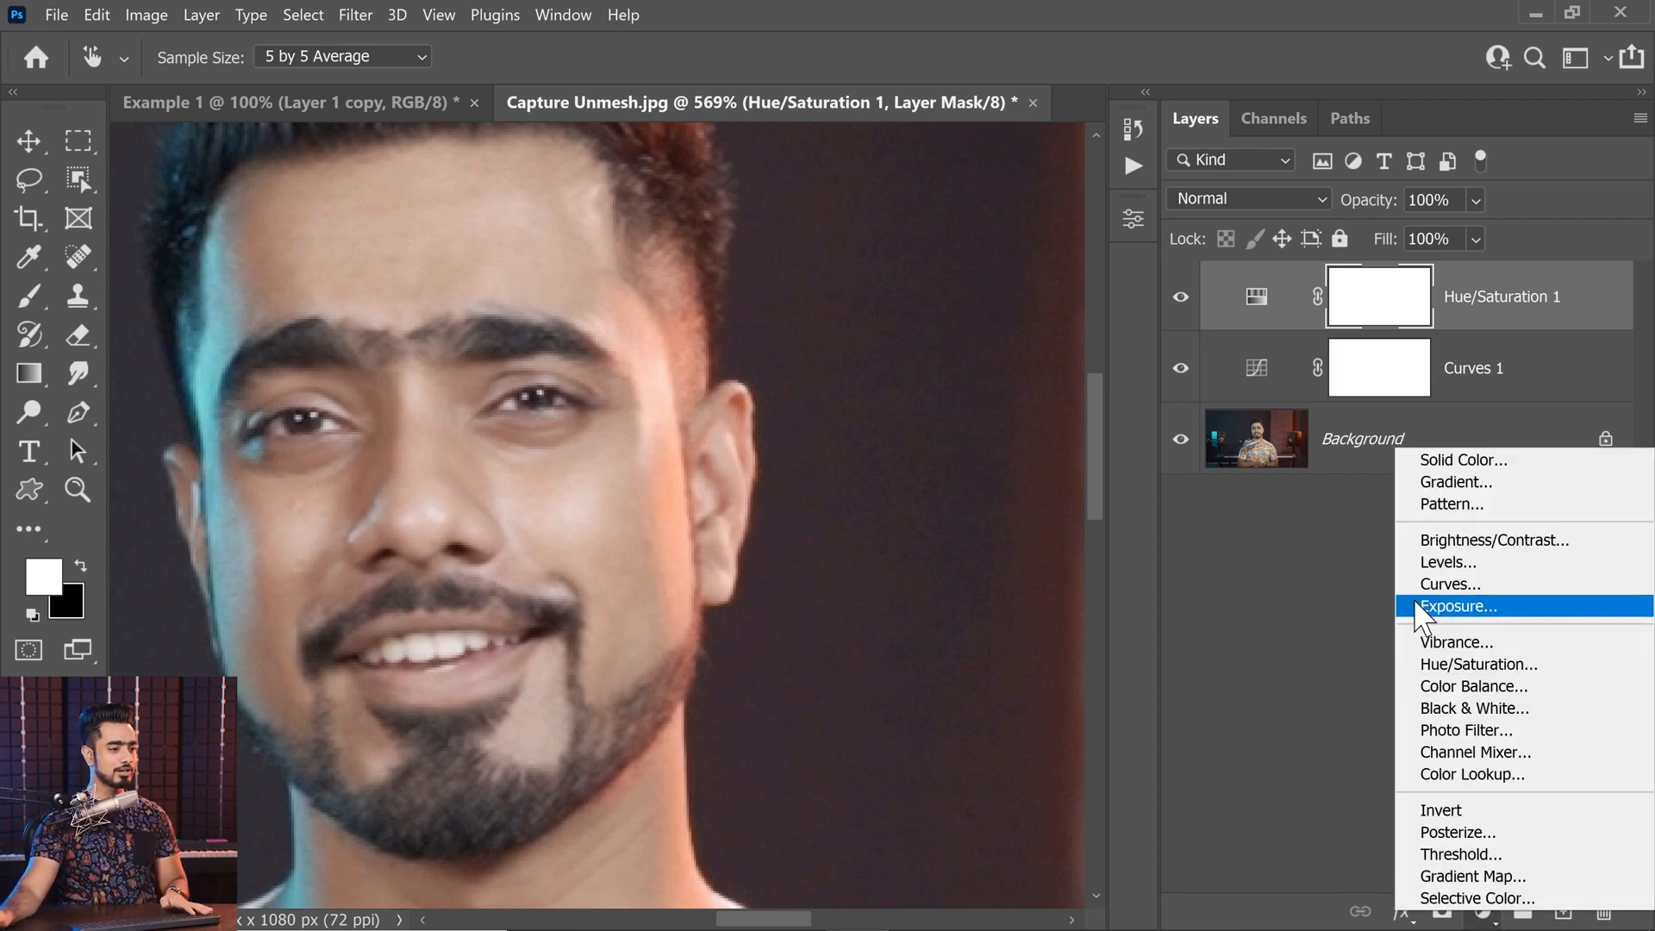
click(1473, 670)
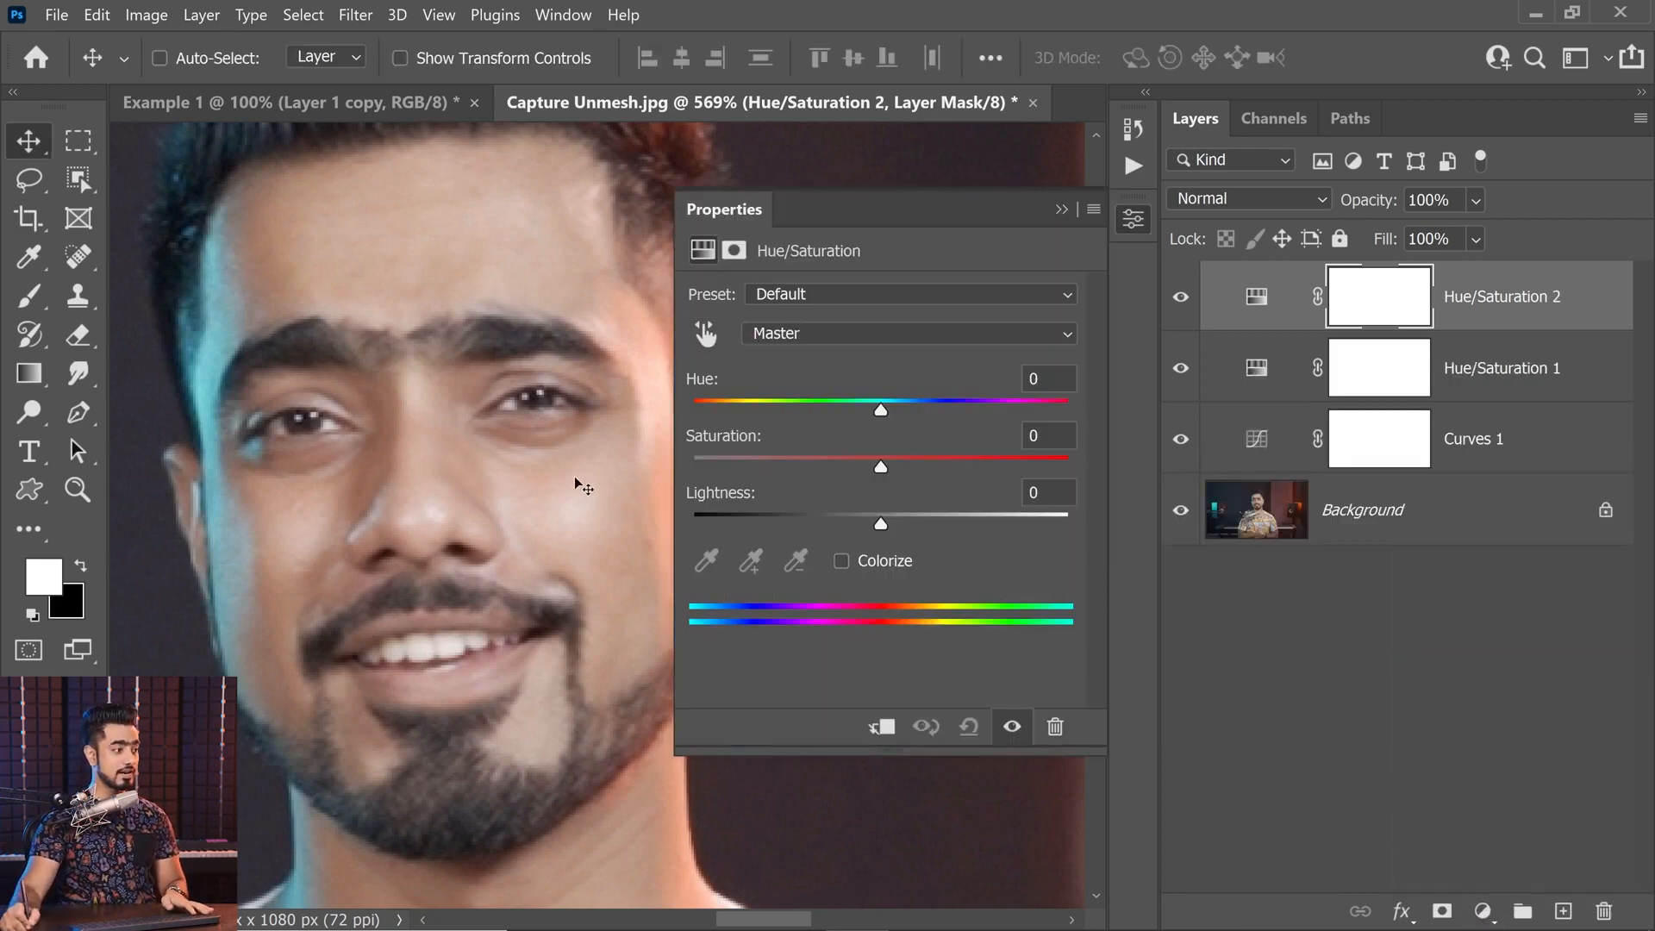
drag(567, 470, 498, 480)
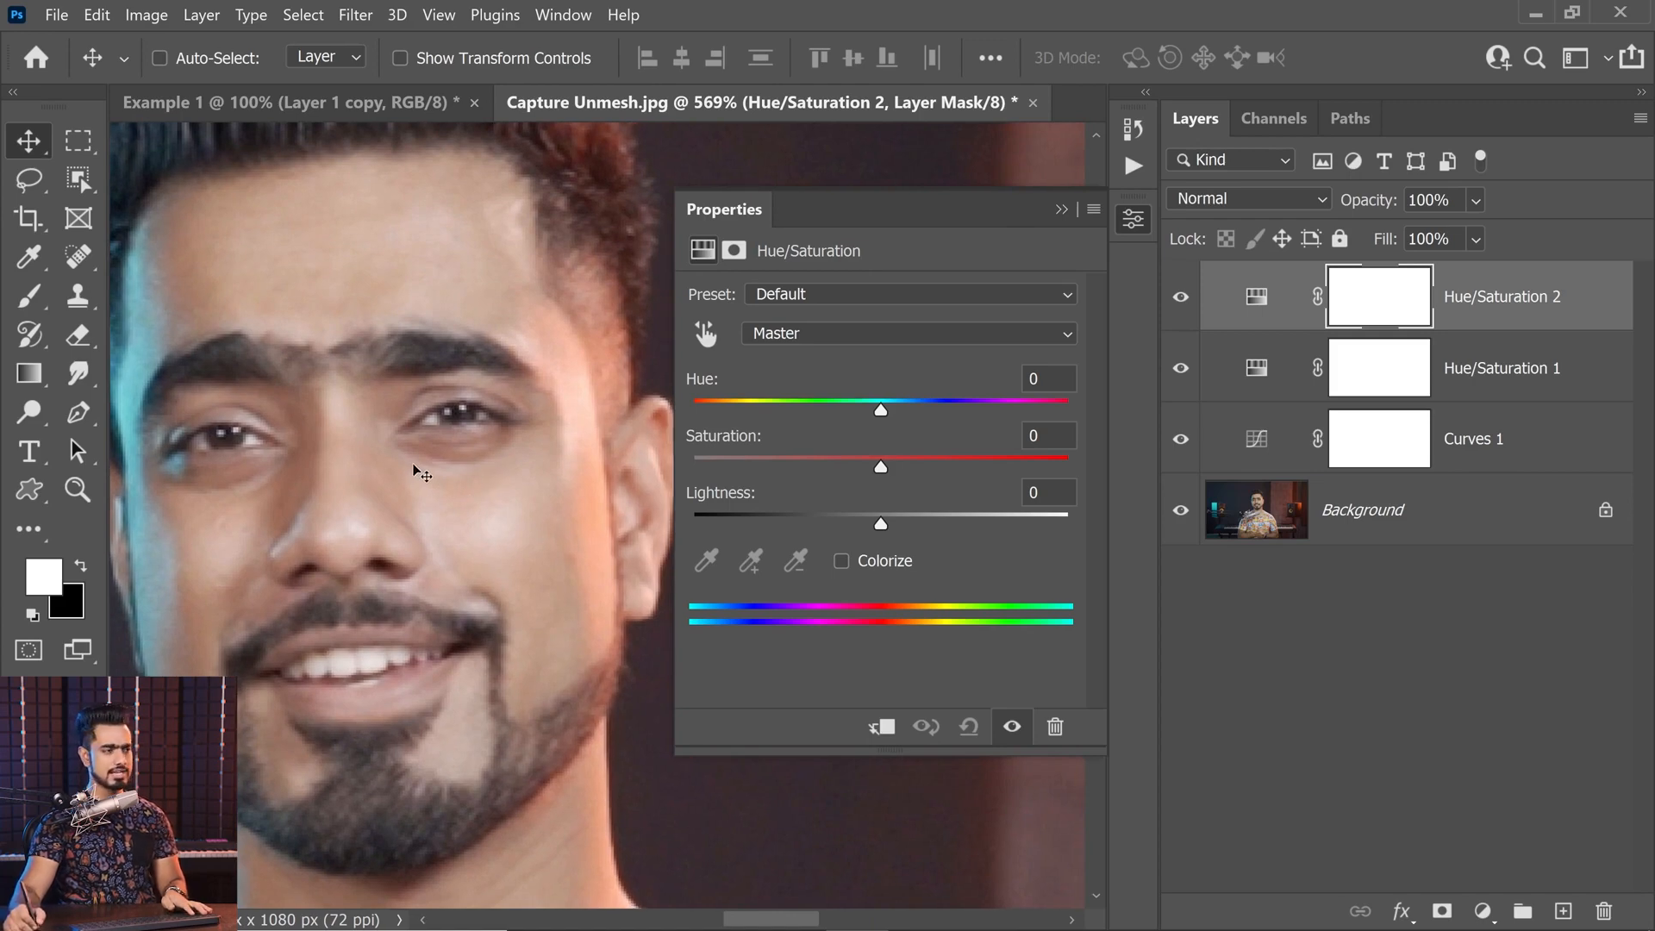
click(824, 334)
click(814, 340)
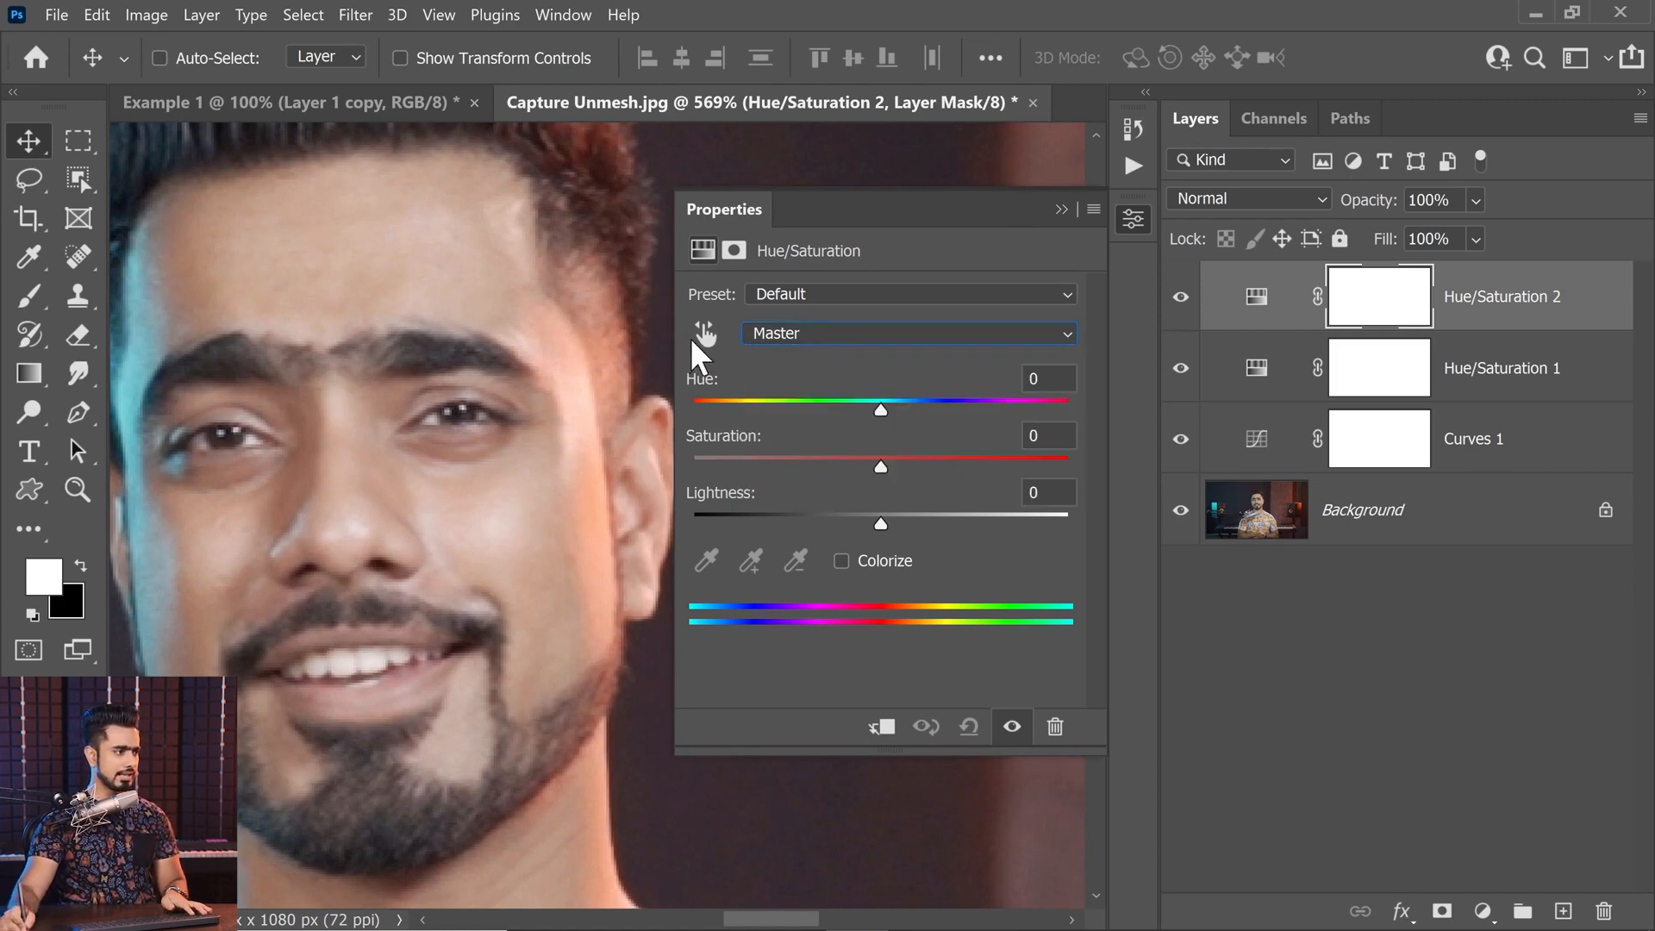
click(700, 334)
click(471, 478)
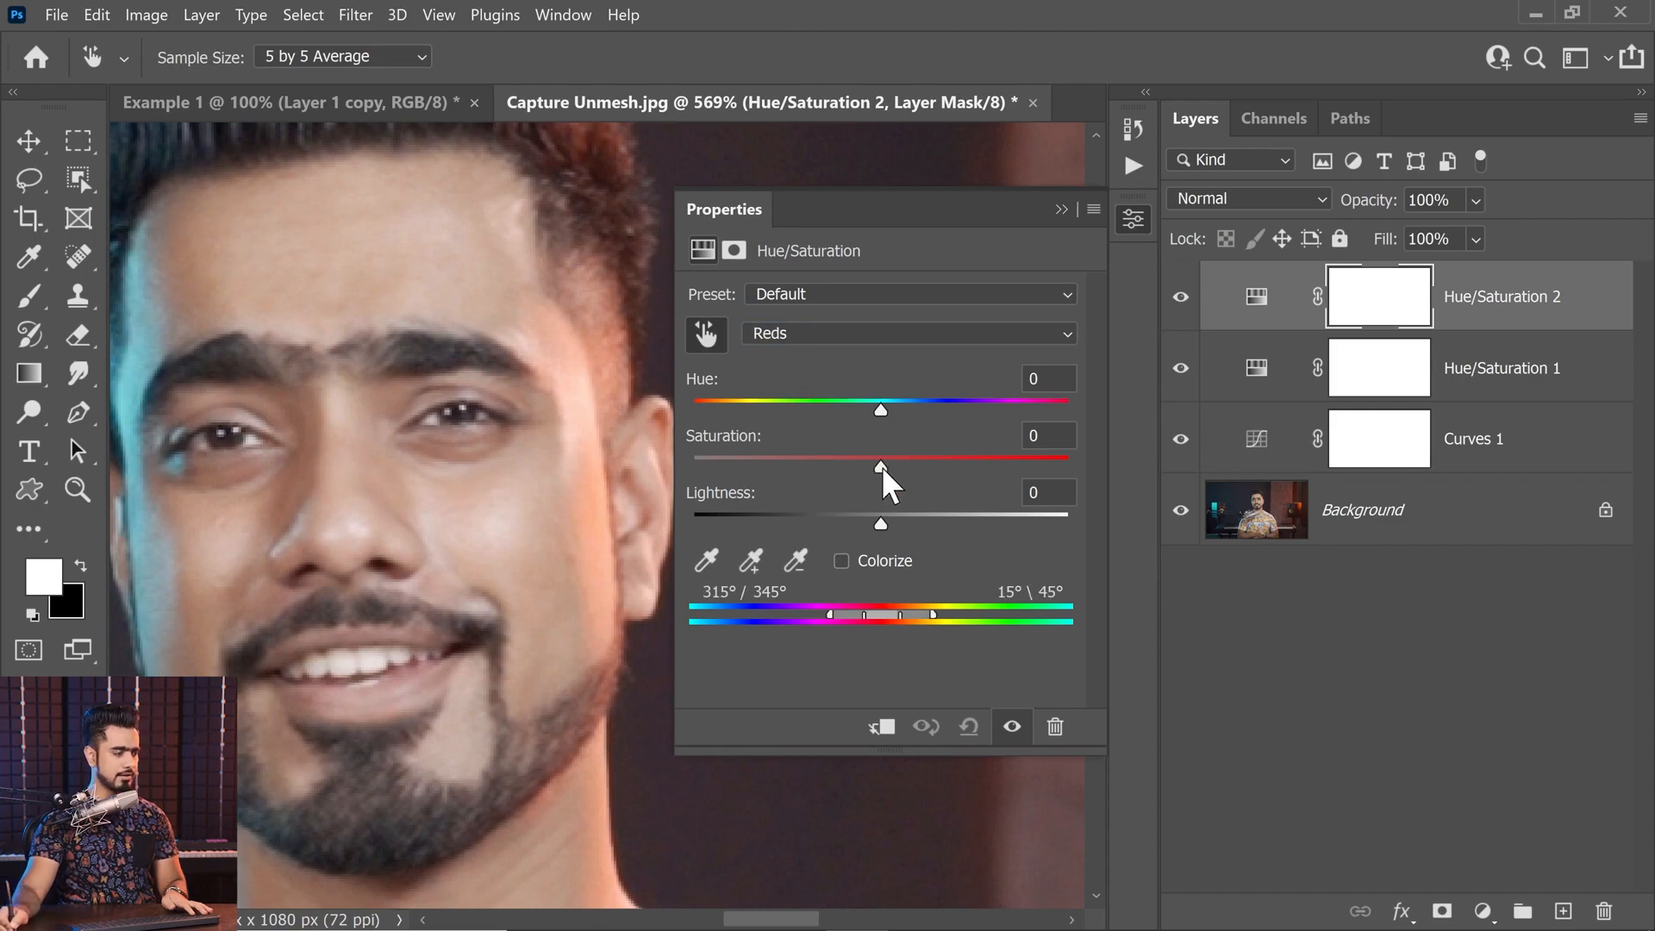
- Isolate the dark skin areas in the Reds using hue +180 and saturation +100, with the color range set to 7°/18° and 29°/41°
drag(880, 465, 1116, 462)
drag(887, 406, 1074, 407)
drag(840, 614, 904, 618)
drag(571, 565, 448, 525)
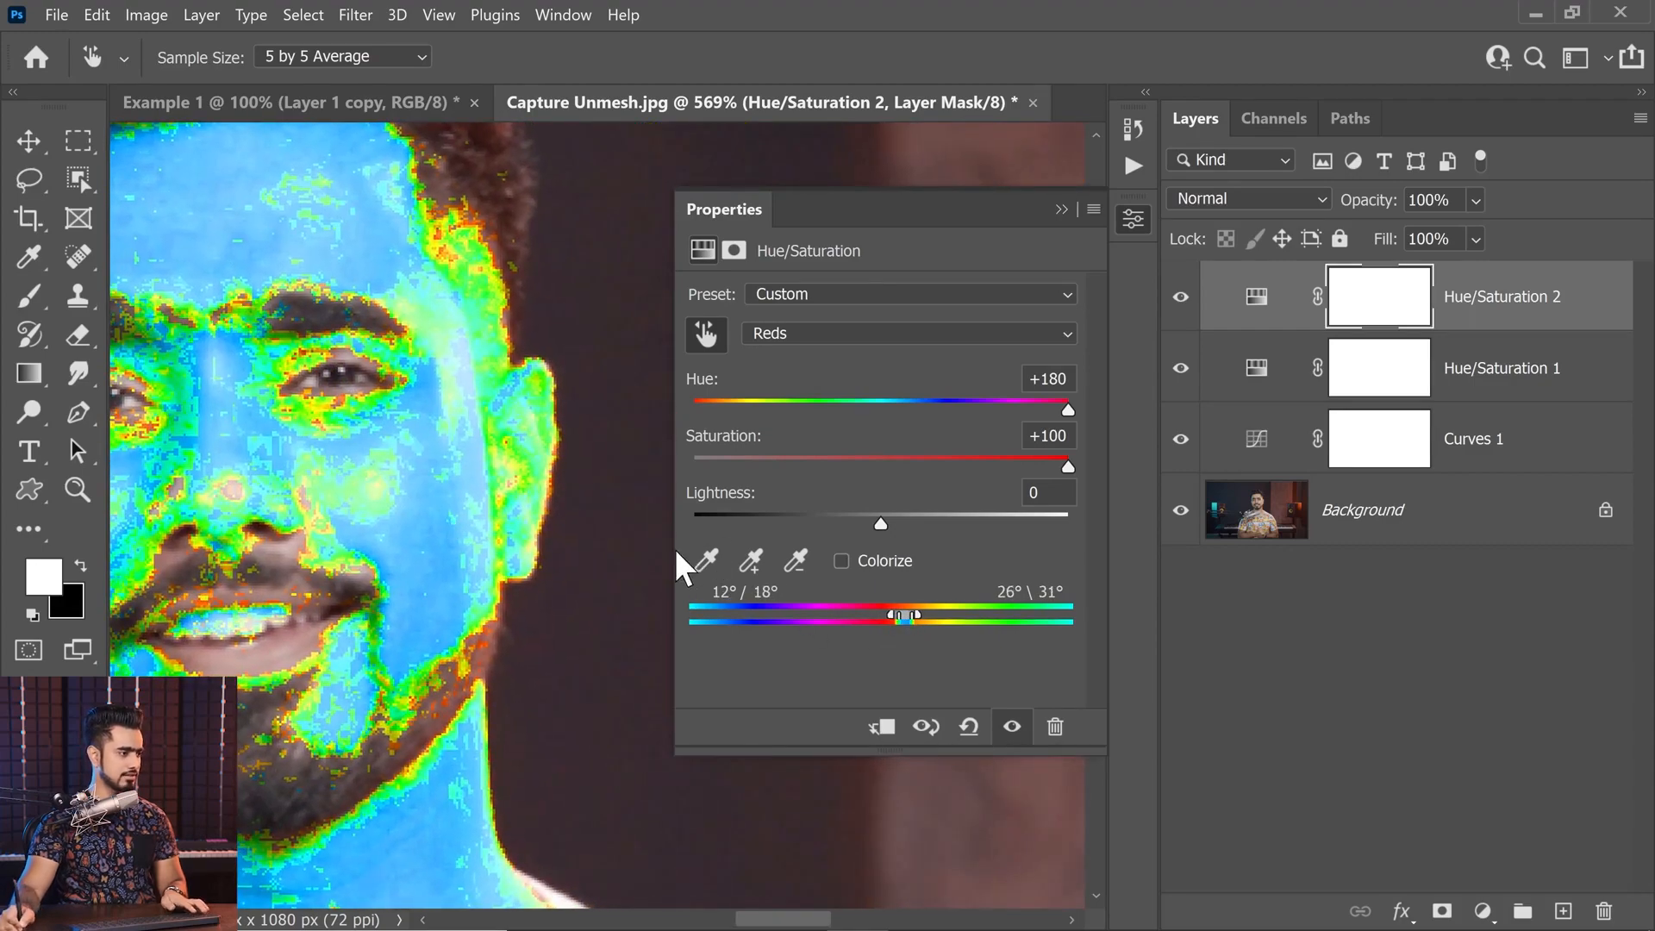
drag(672, 517, 388, 517)
drag(340, 407, 358, 488)
drag(754, 614, 817, 614)
- Reset the saturation and hue of the Reds range to 0
click(731, 466)
click(1047, 435)
text(0)
key(shift+Tab)
text(0)
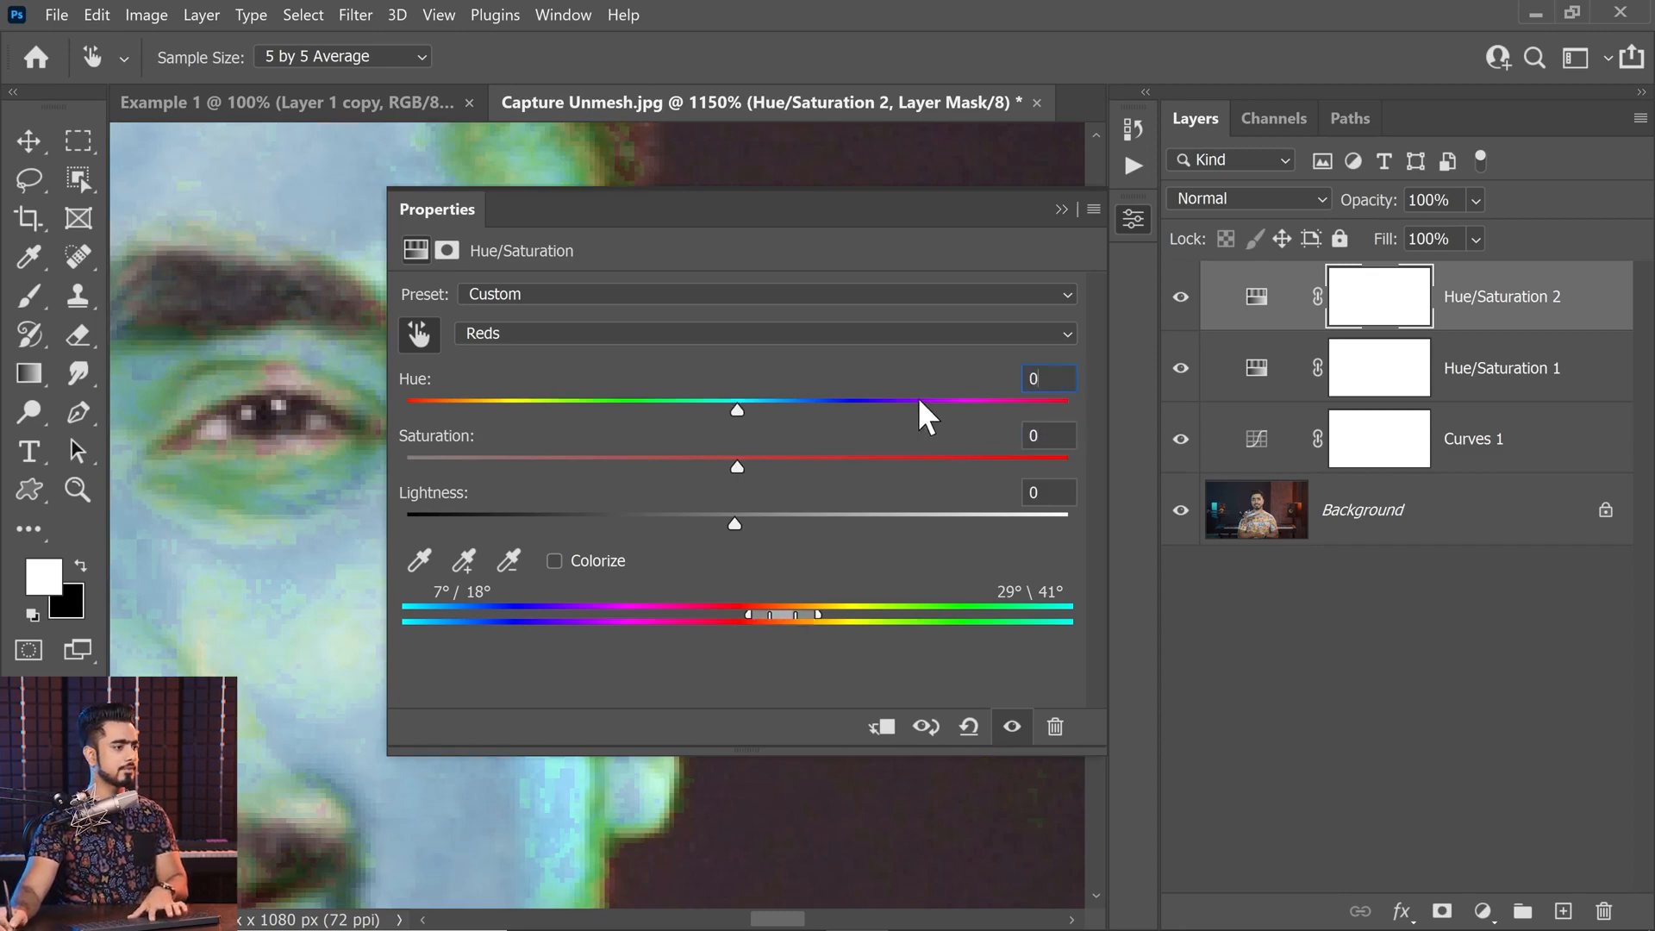
- Set the Reds range to lightness +45, saturation +40 and hue -4, and collapse the adjustment properties
drag(308, 425, 266, 483)
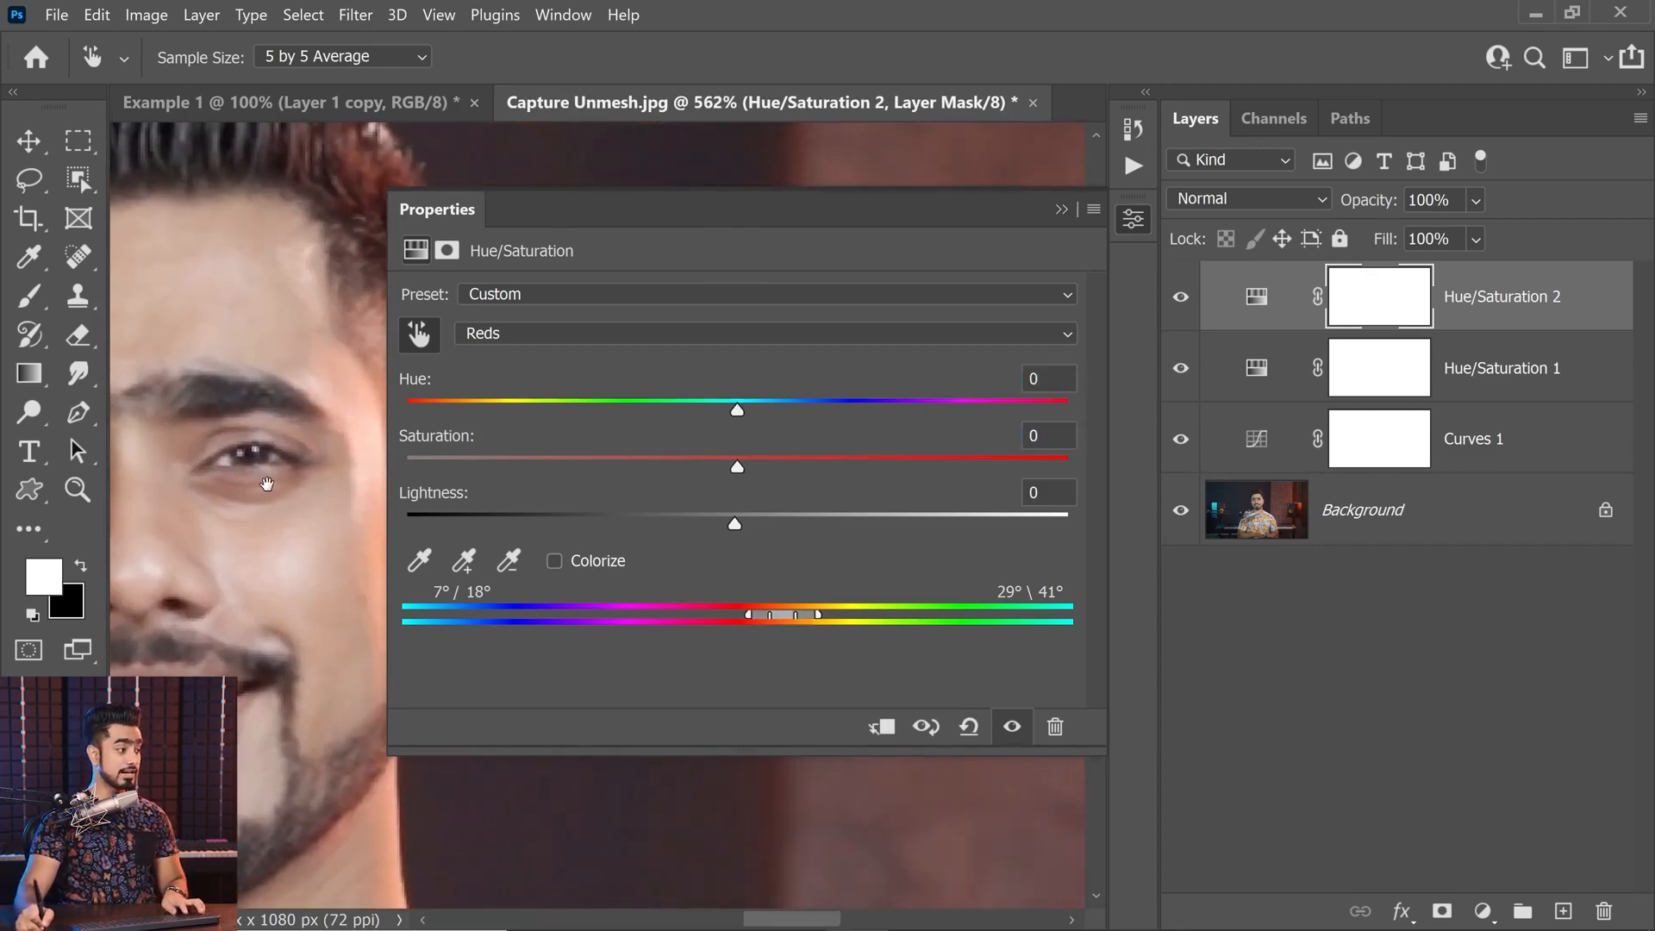
drag(384, 489, 573, 489)
drag(826, 521, 937, 530)
drag(835, 469, 926, 483)
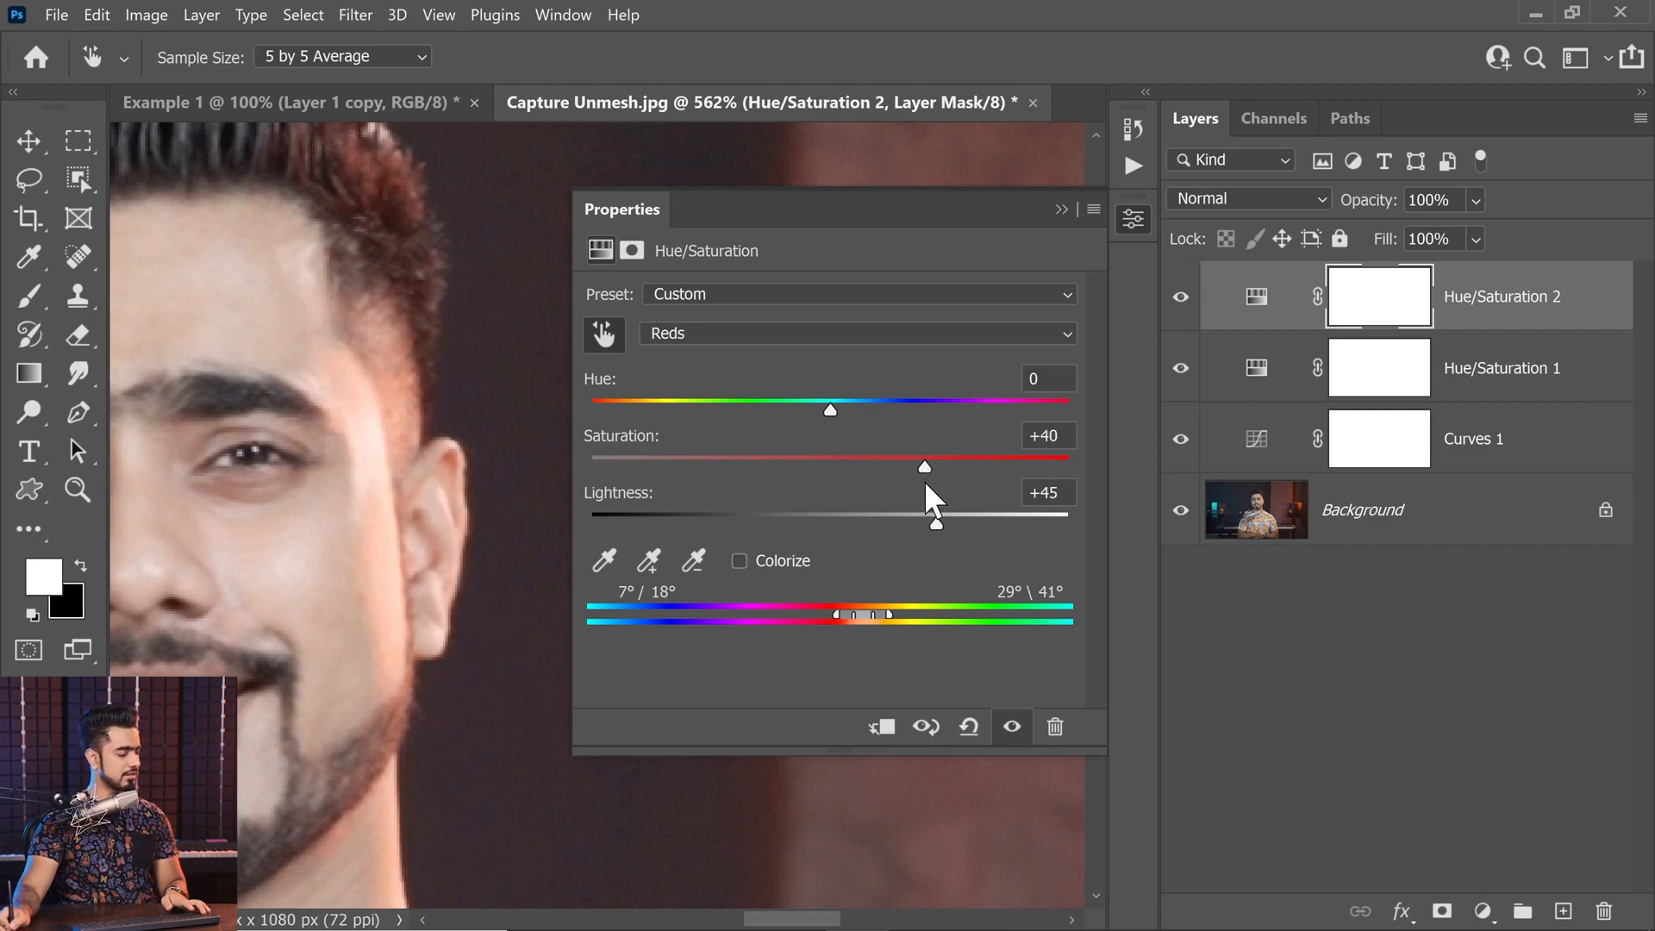
drag(835, 410, 823, 412)
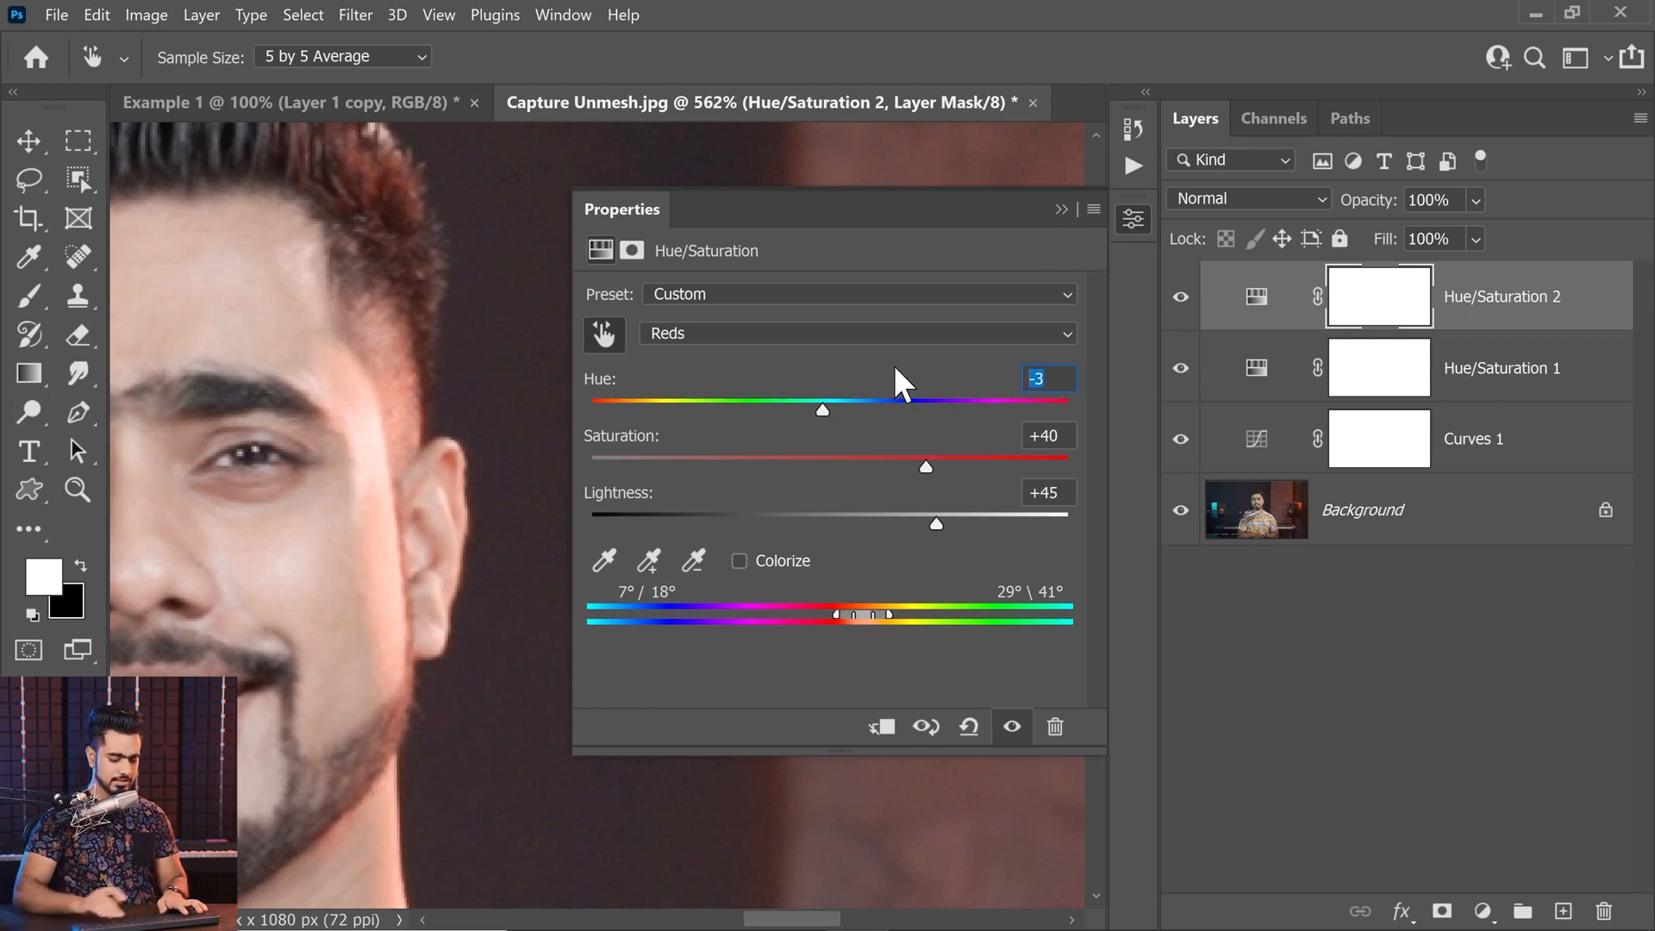
text(-4)
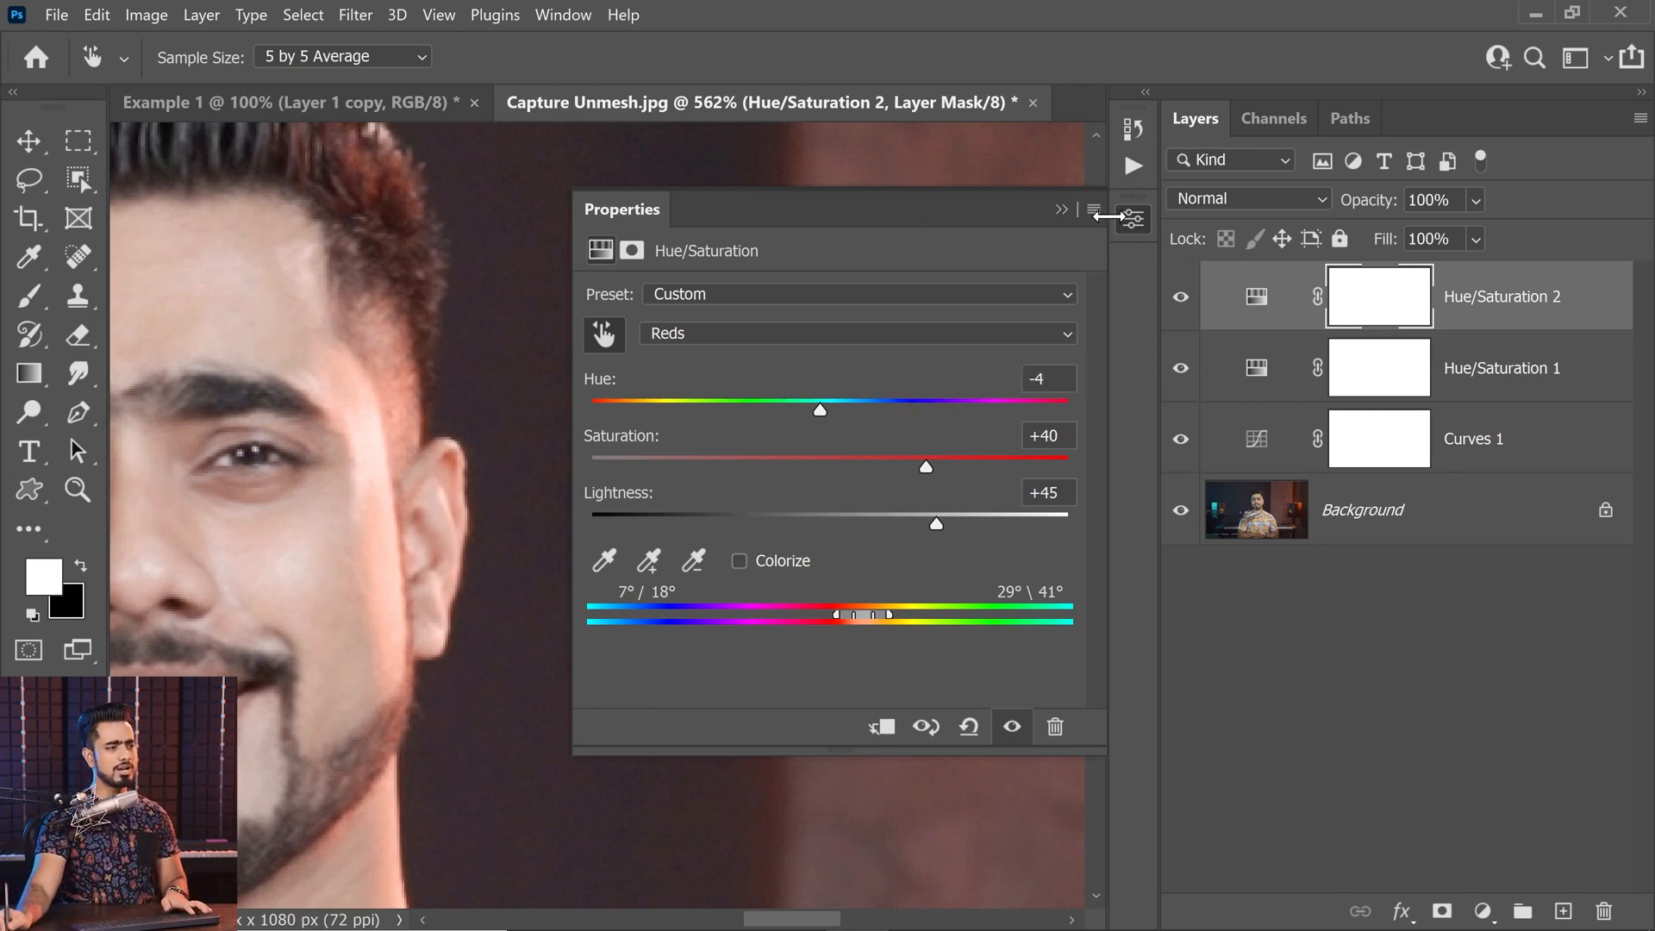
click(1062, 212)
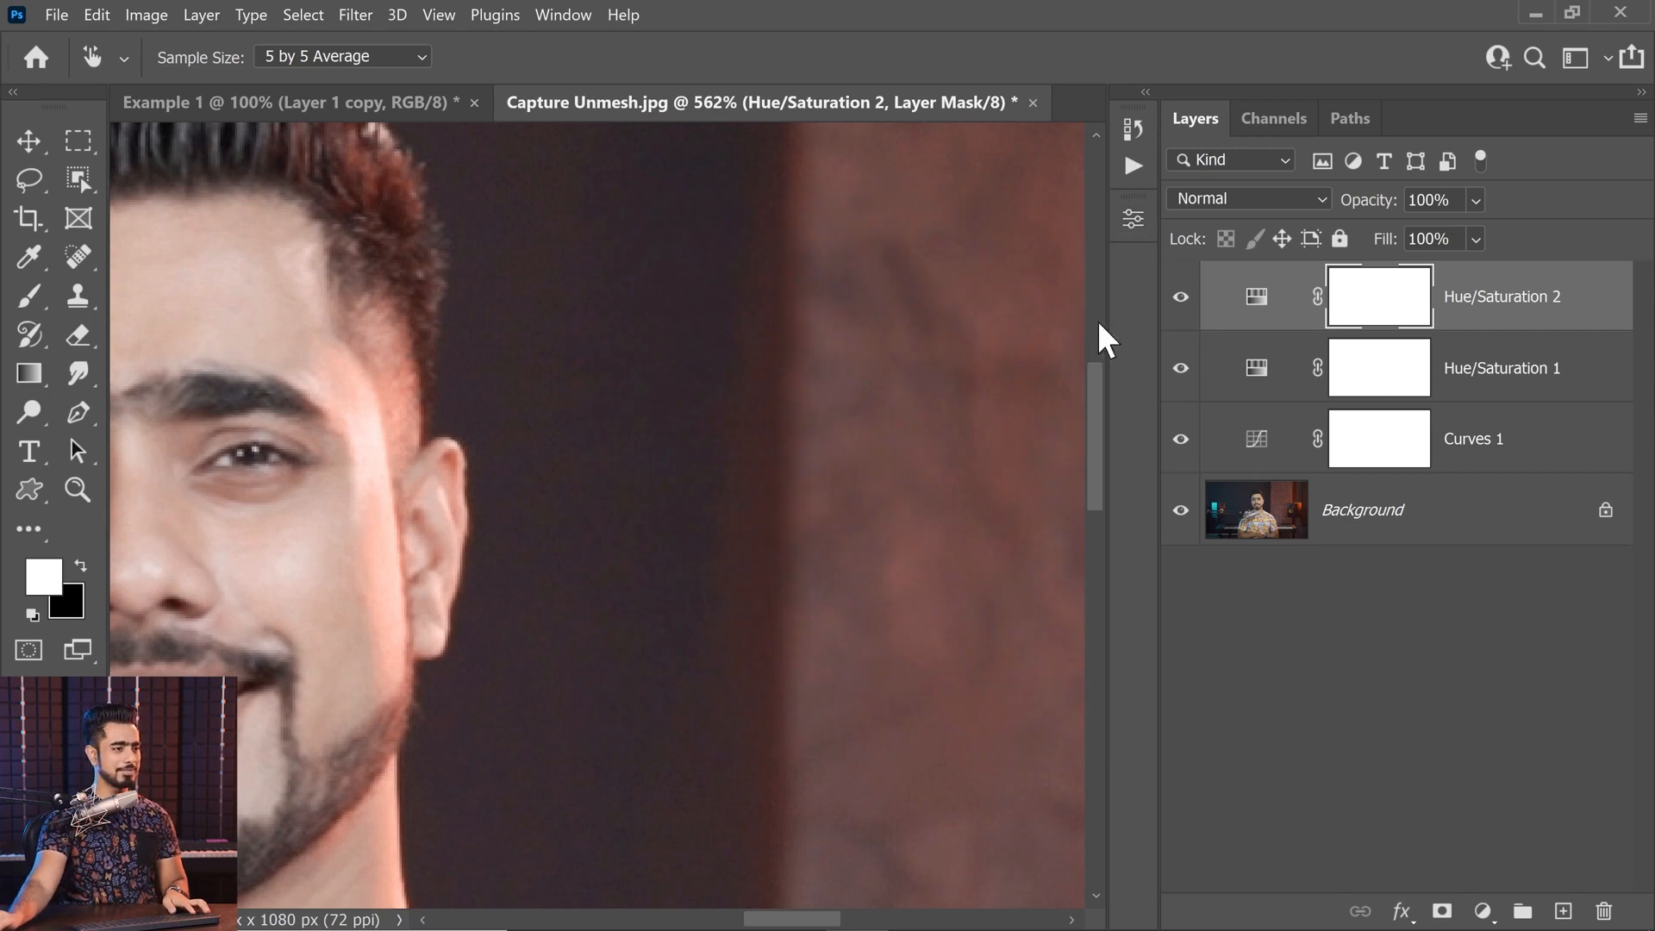
- Restrict Hue/Saturation 2 with Blend If by splitting the underlying layer's highlight limit to 164/255
drag(287, 484, 598, 399)
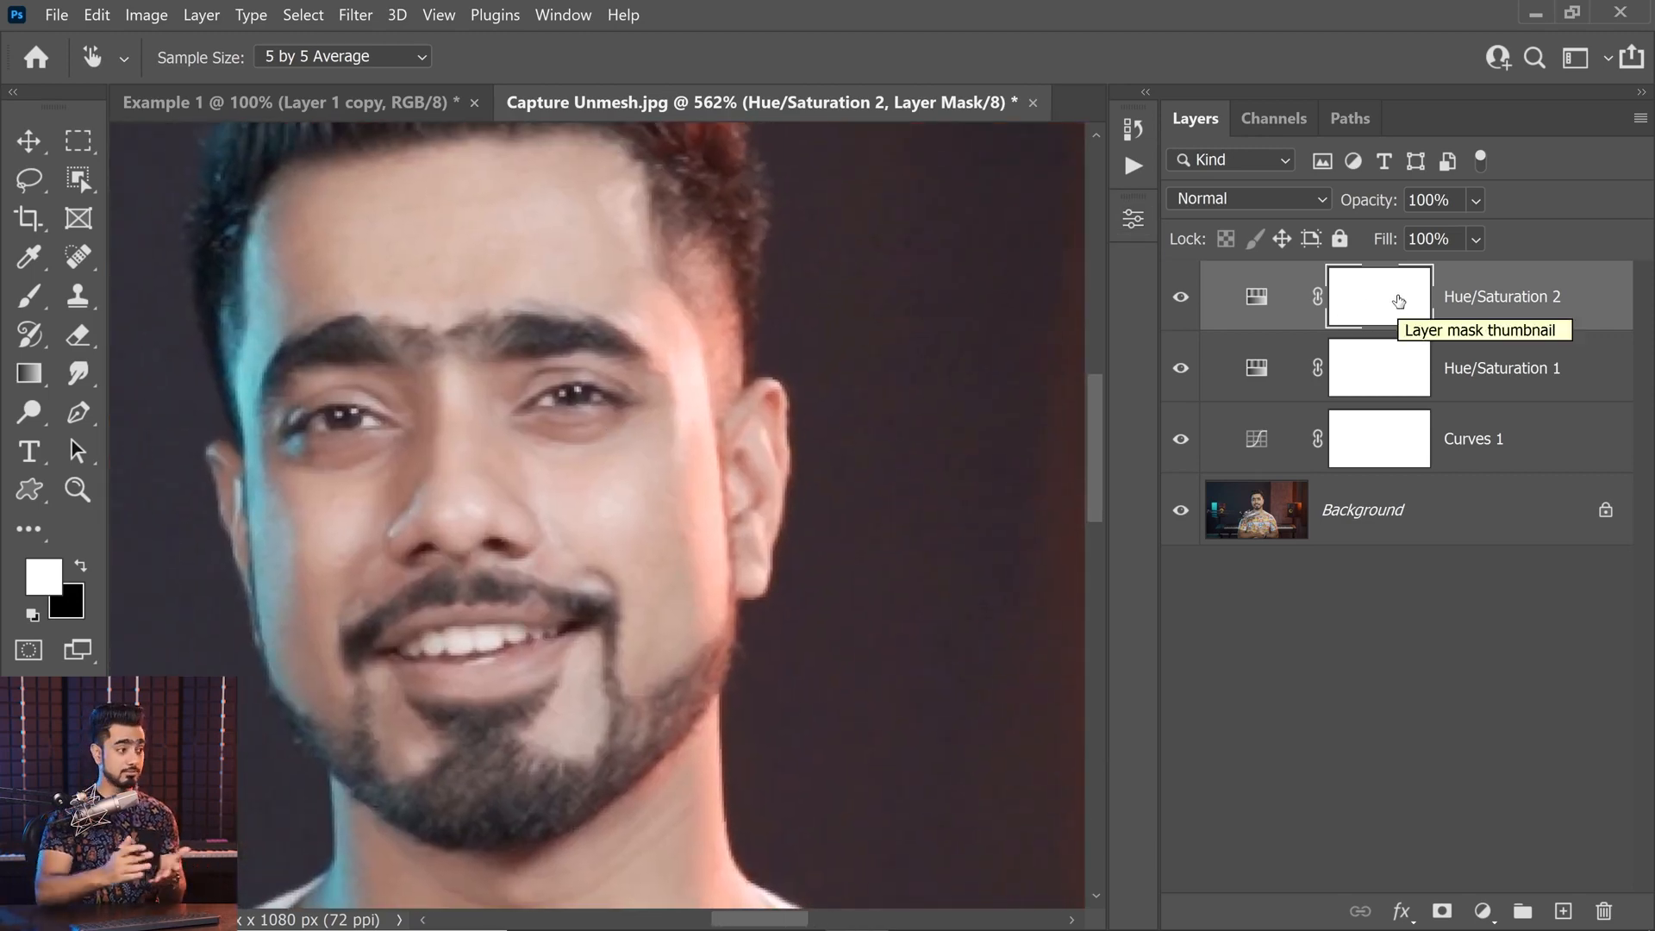
click(1180, 302)
click(1180, 302)
double_click(1592, 303)
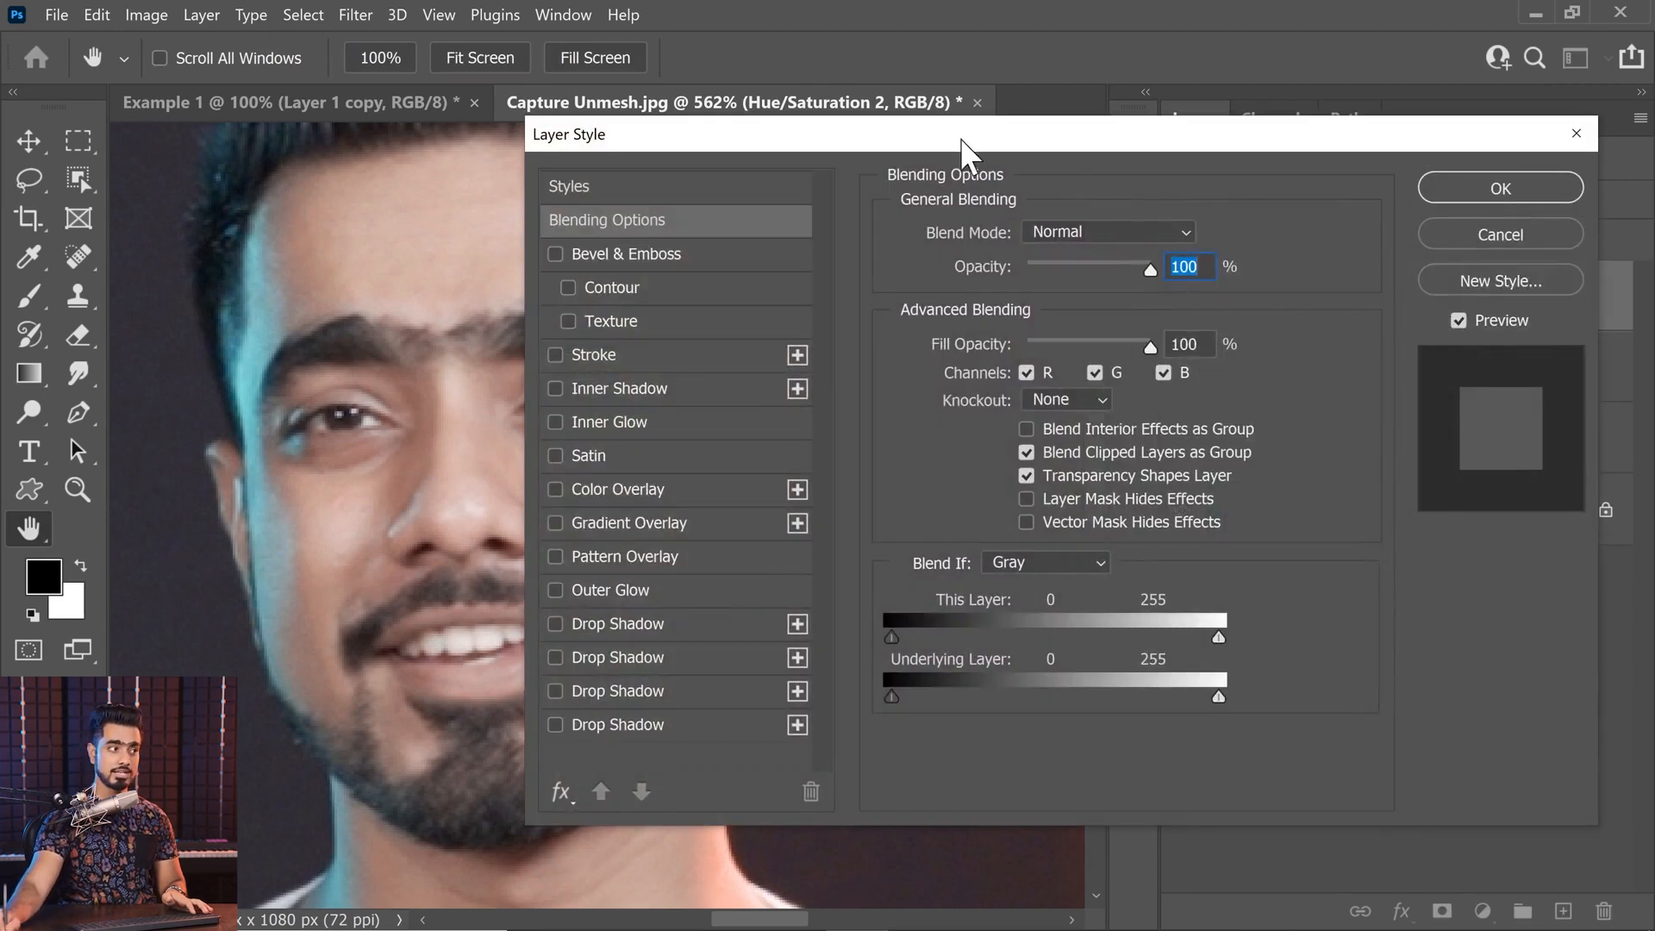
drag(898, 142, 1109, 136)
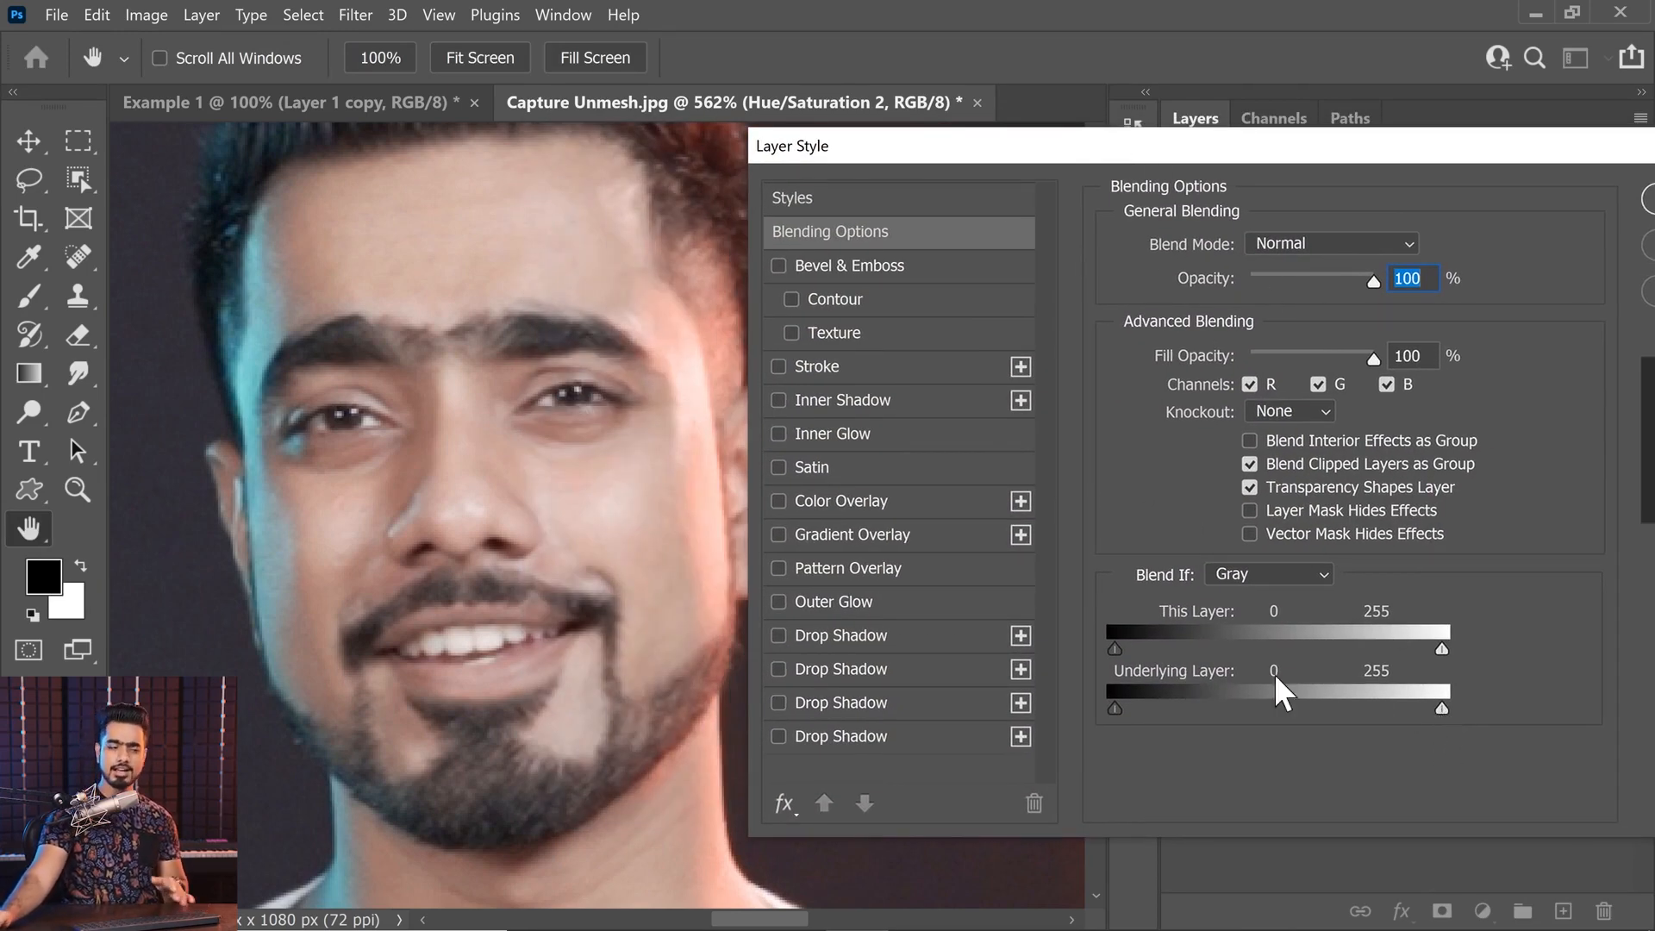
drag(1438, 708, 1327, 705)
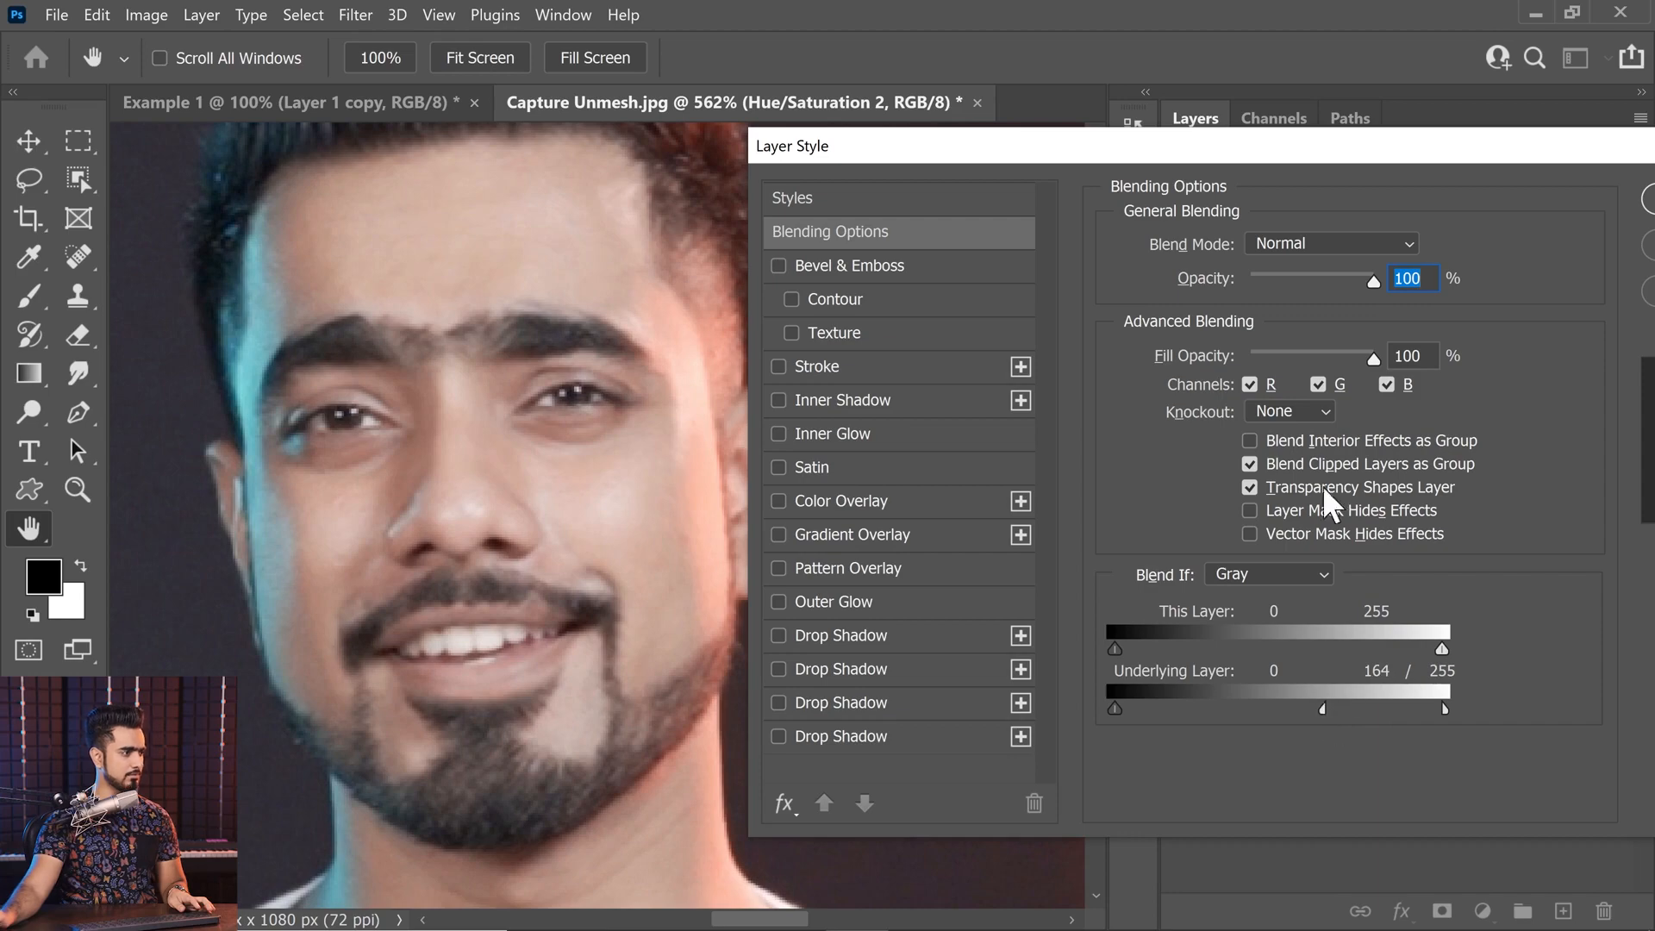
drag(1324, 146, 1061, 163)
click(1408, 230)
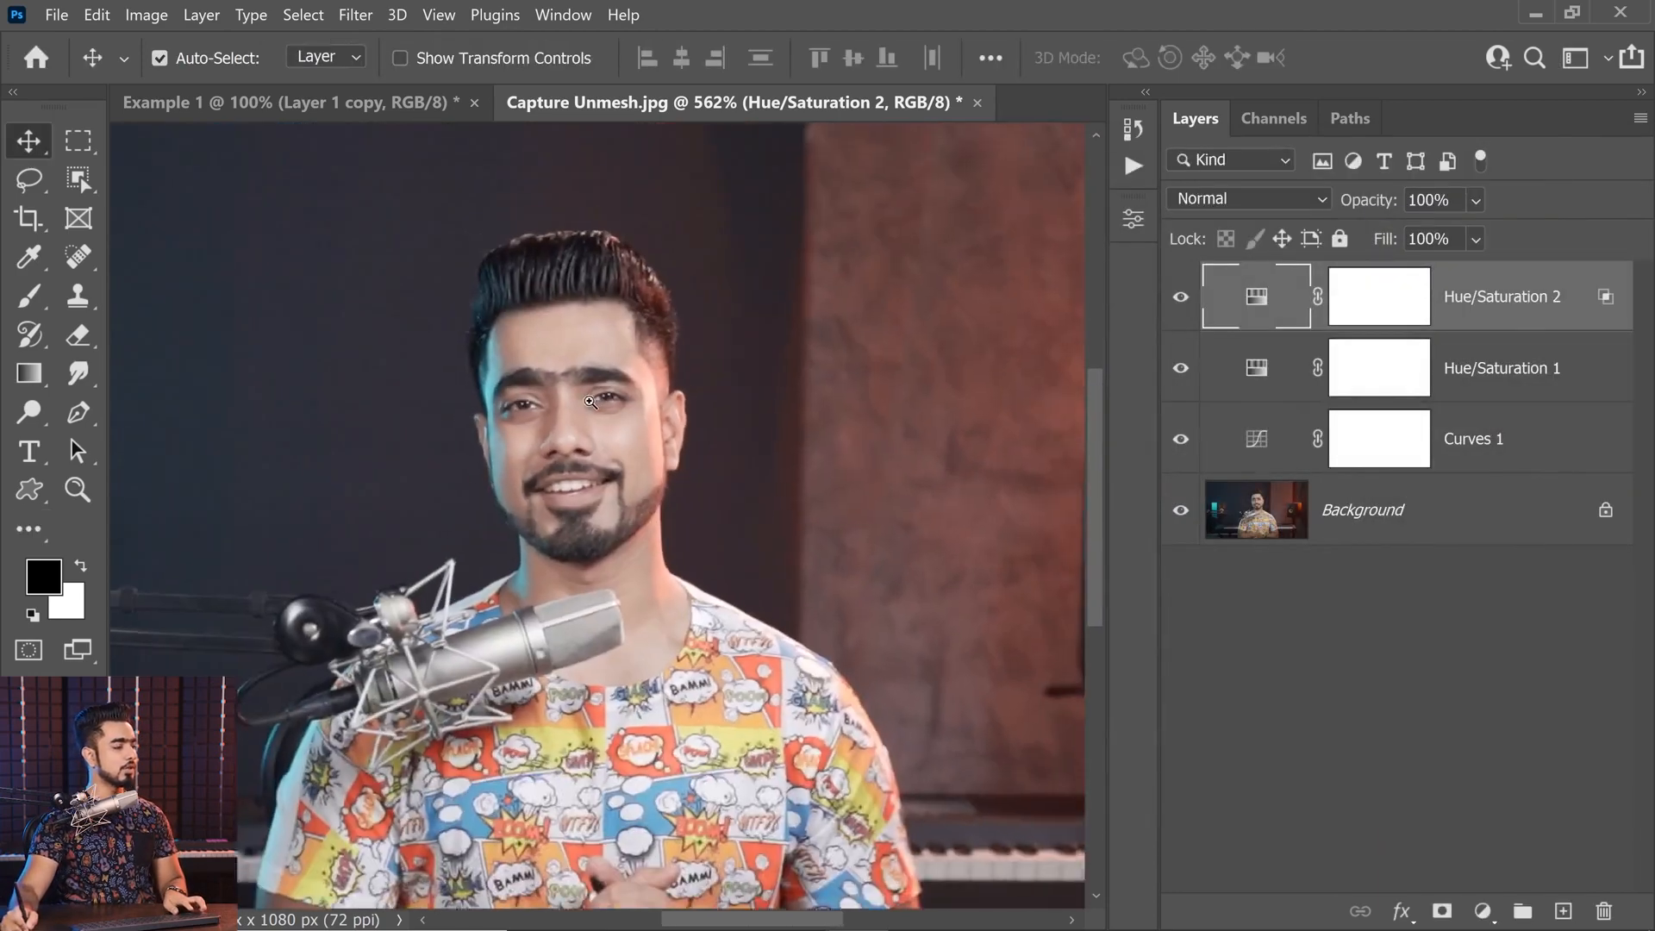
- Compare the face with and without Hue/Saturation 2 and set that layer's opacity to 50%
click(1181, 297)
click(1181, 296)
click(1181, 297)
click(1182, 299)
click(1428, 200)
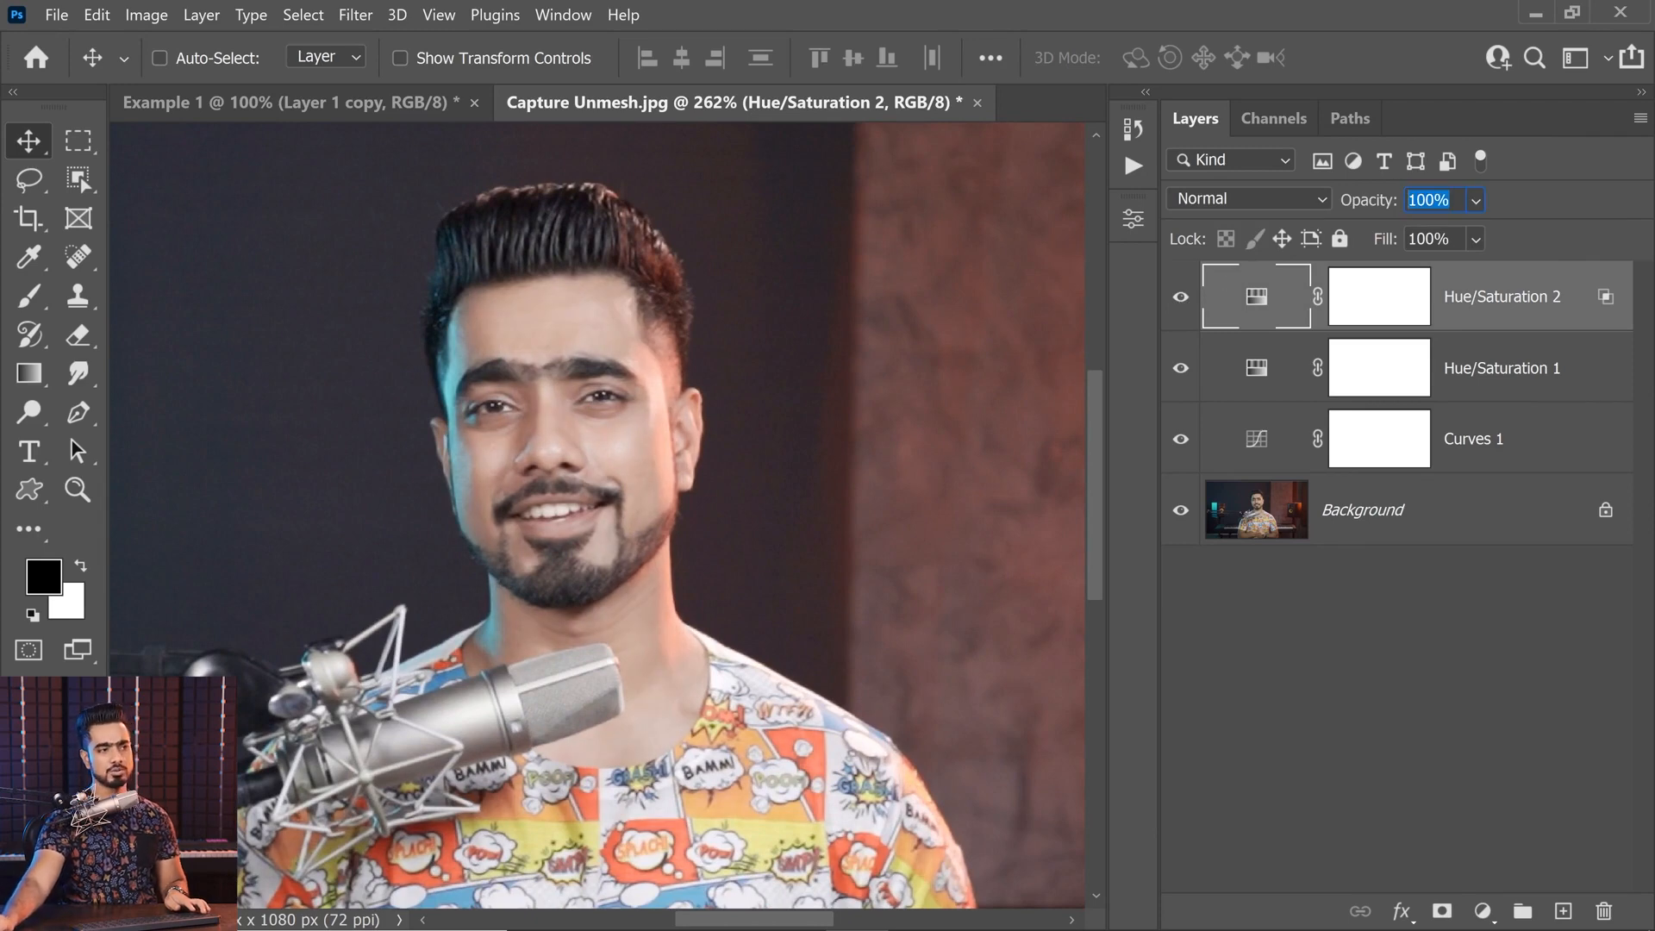
text(50)
key(Return)
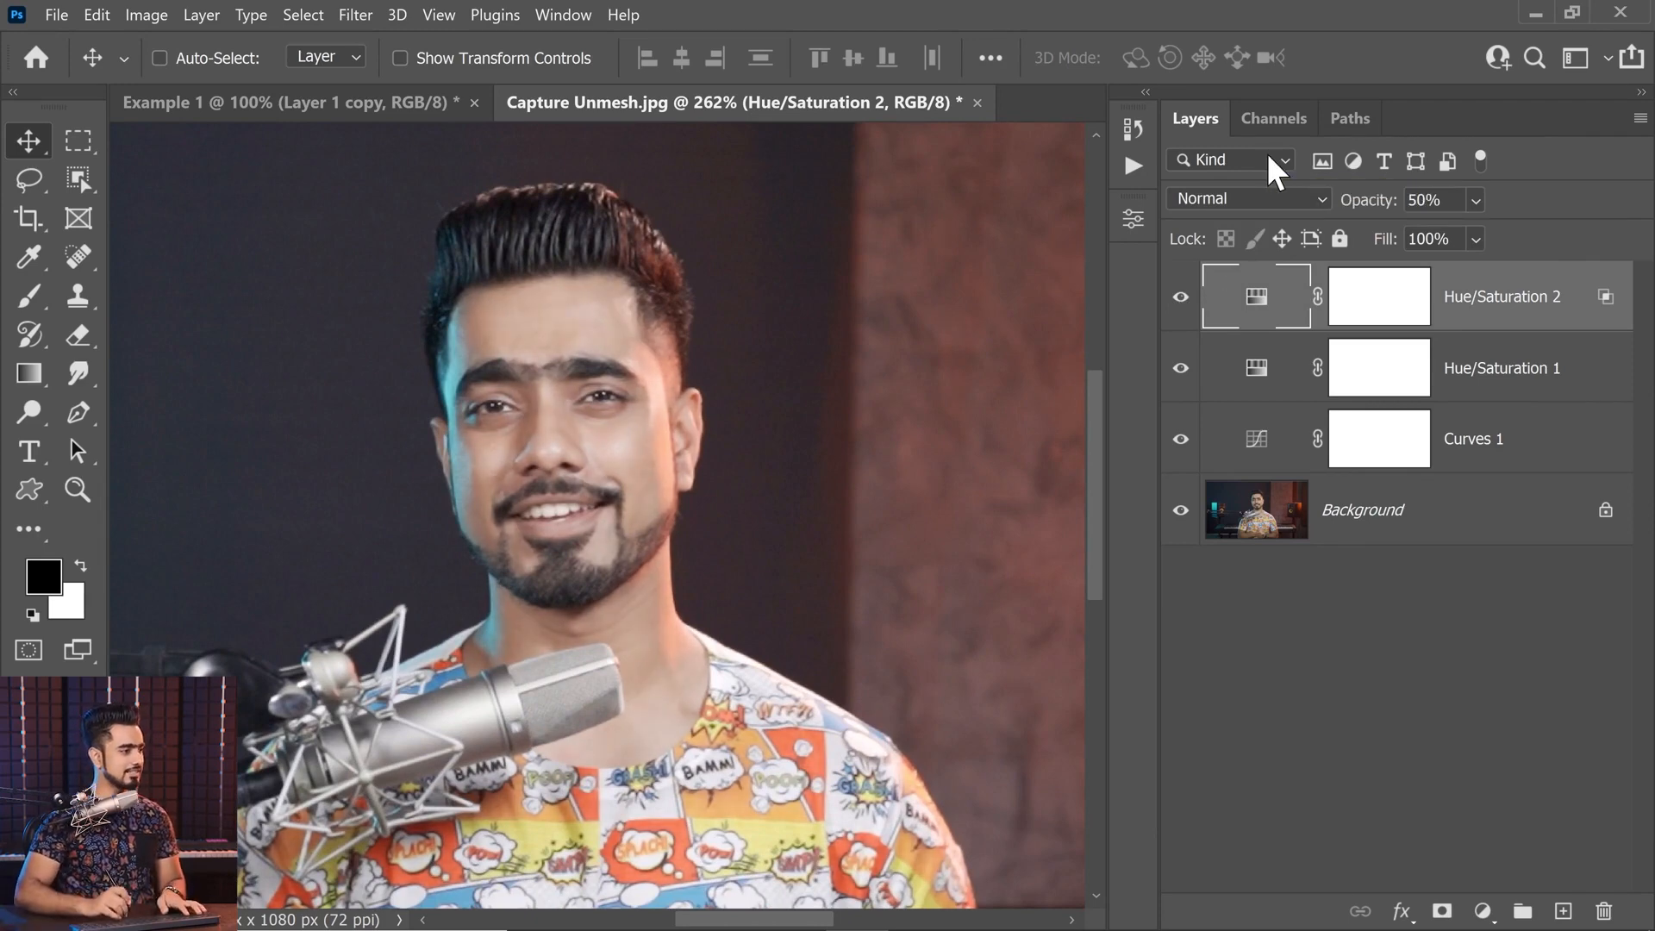
- Add a second Curves adjustment layer and darken the bright skin beside the eye with the on-image adjustment
key(ctrl+space)
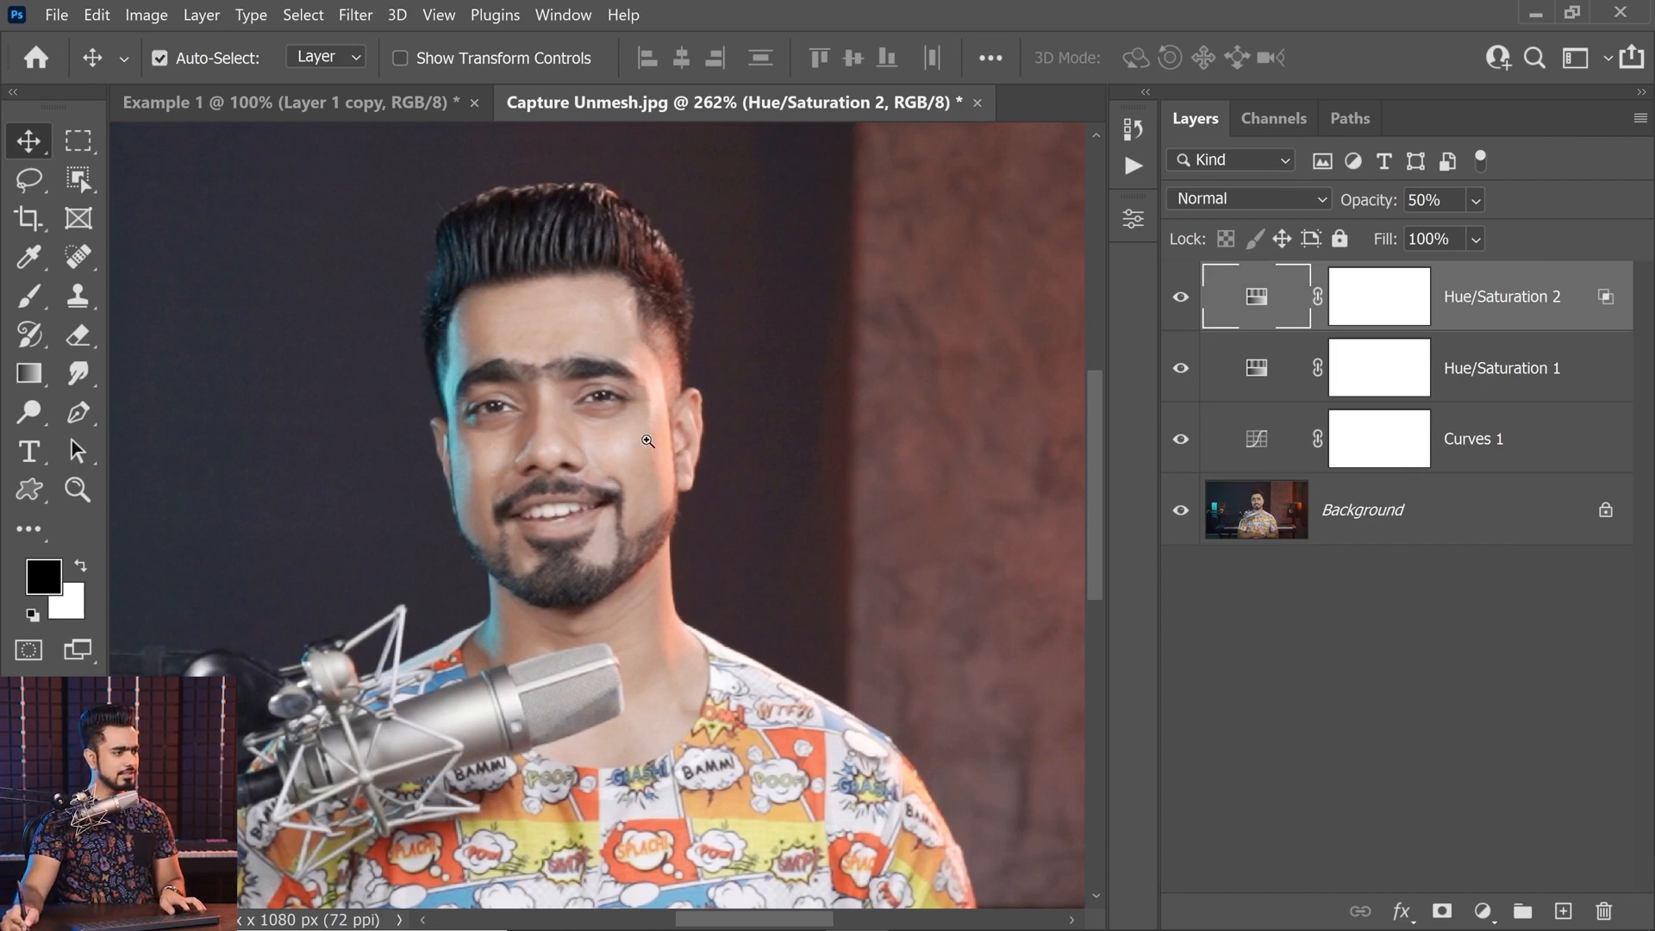
drag(644, 440, 673, 340)
click(1483, 912)
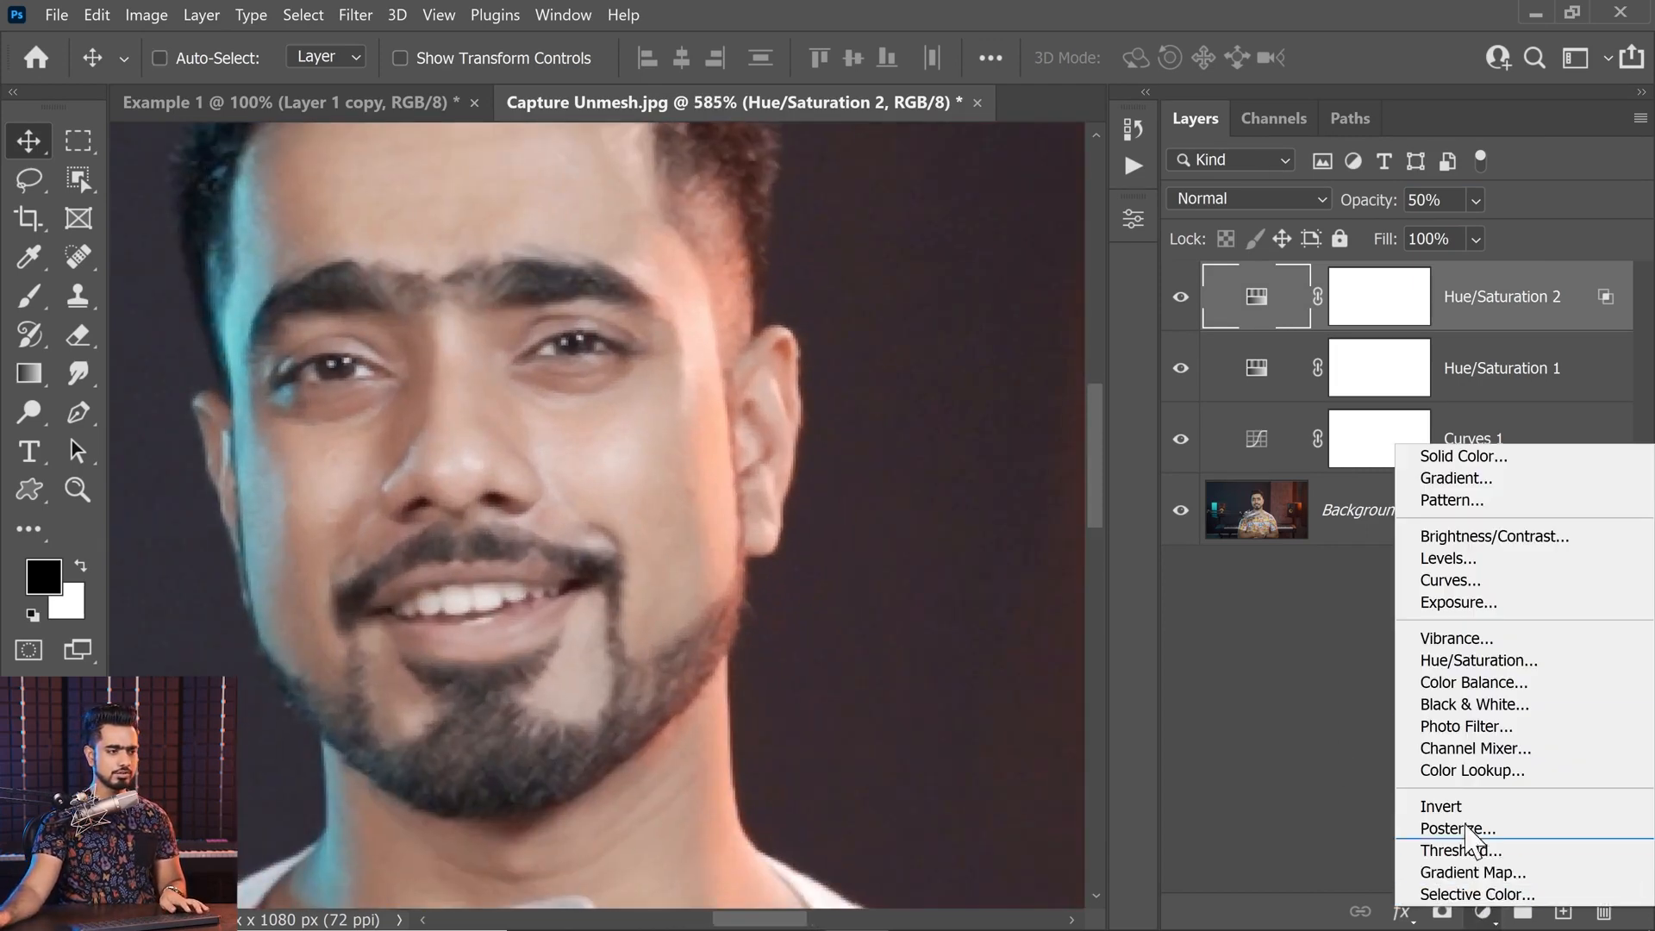
click(1457, 580)
drag(422, 429, 167, 423)
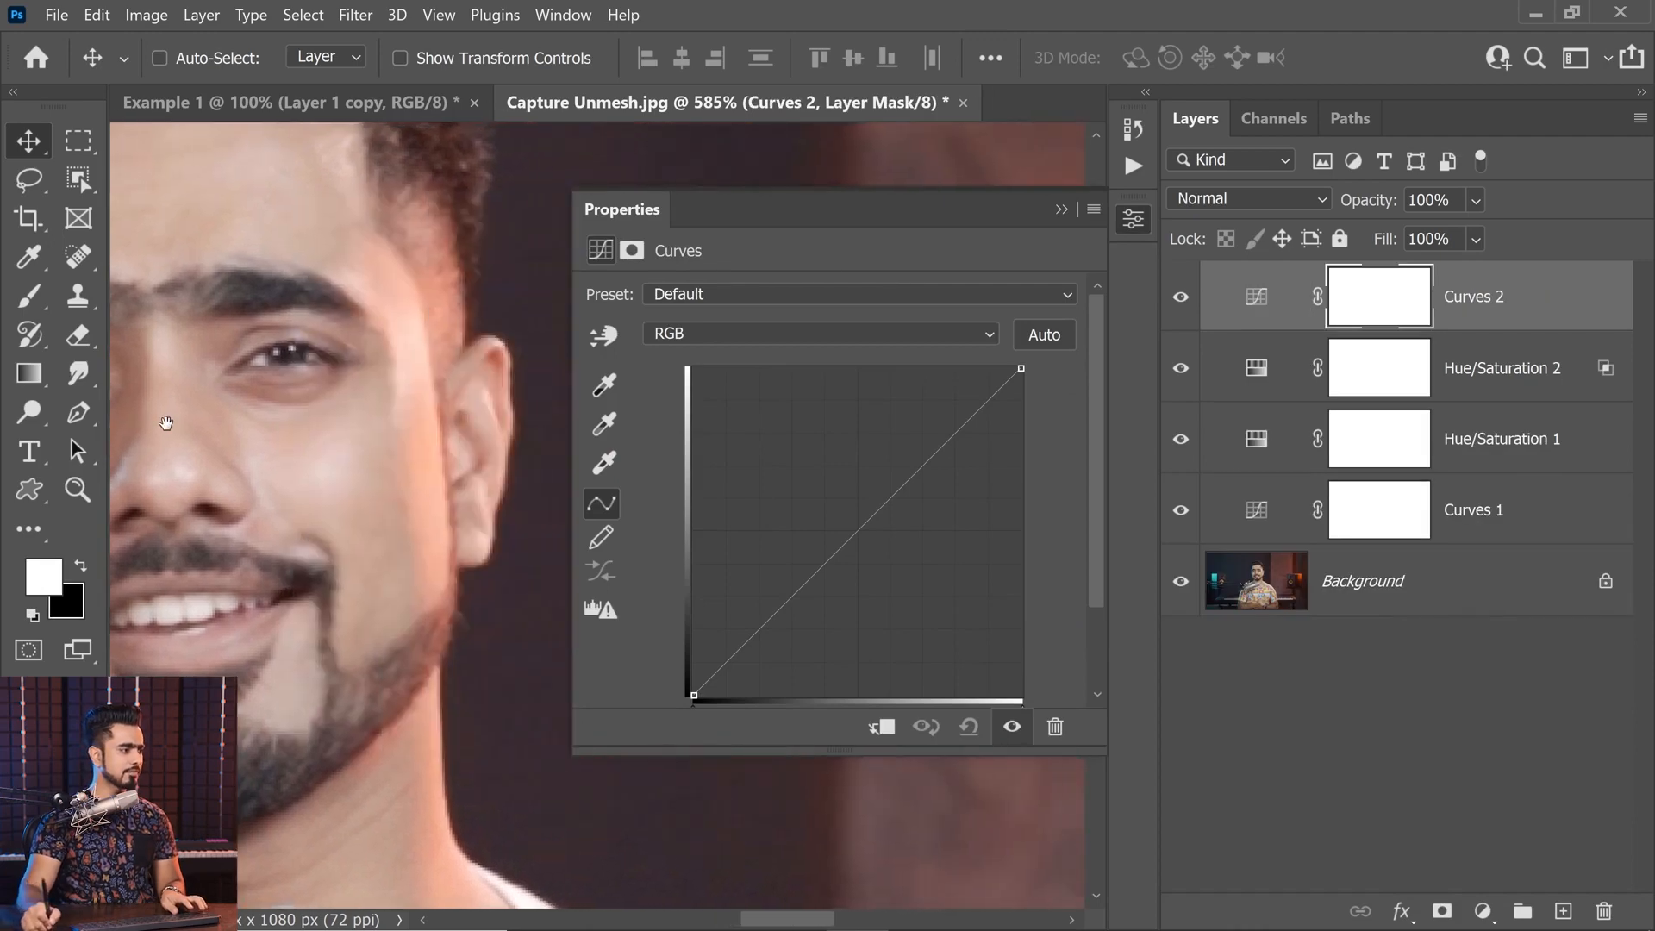
click(603, 334)
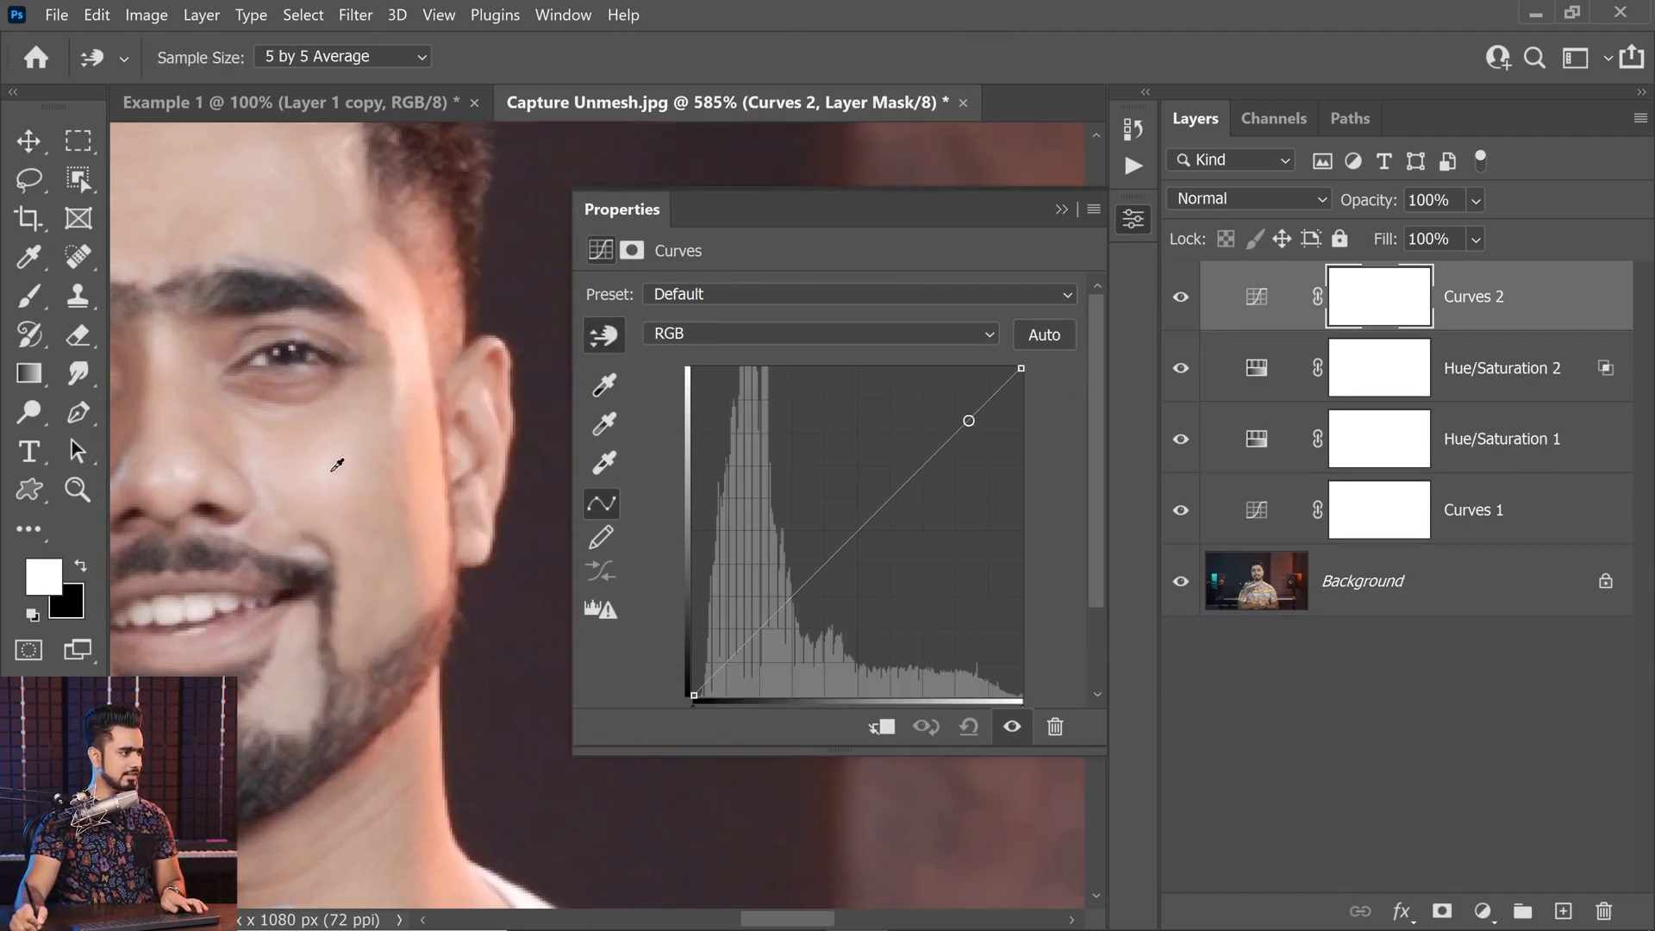
click(418, 356)
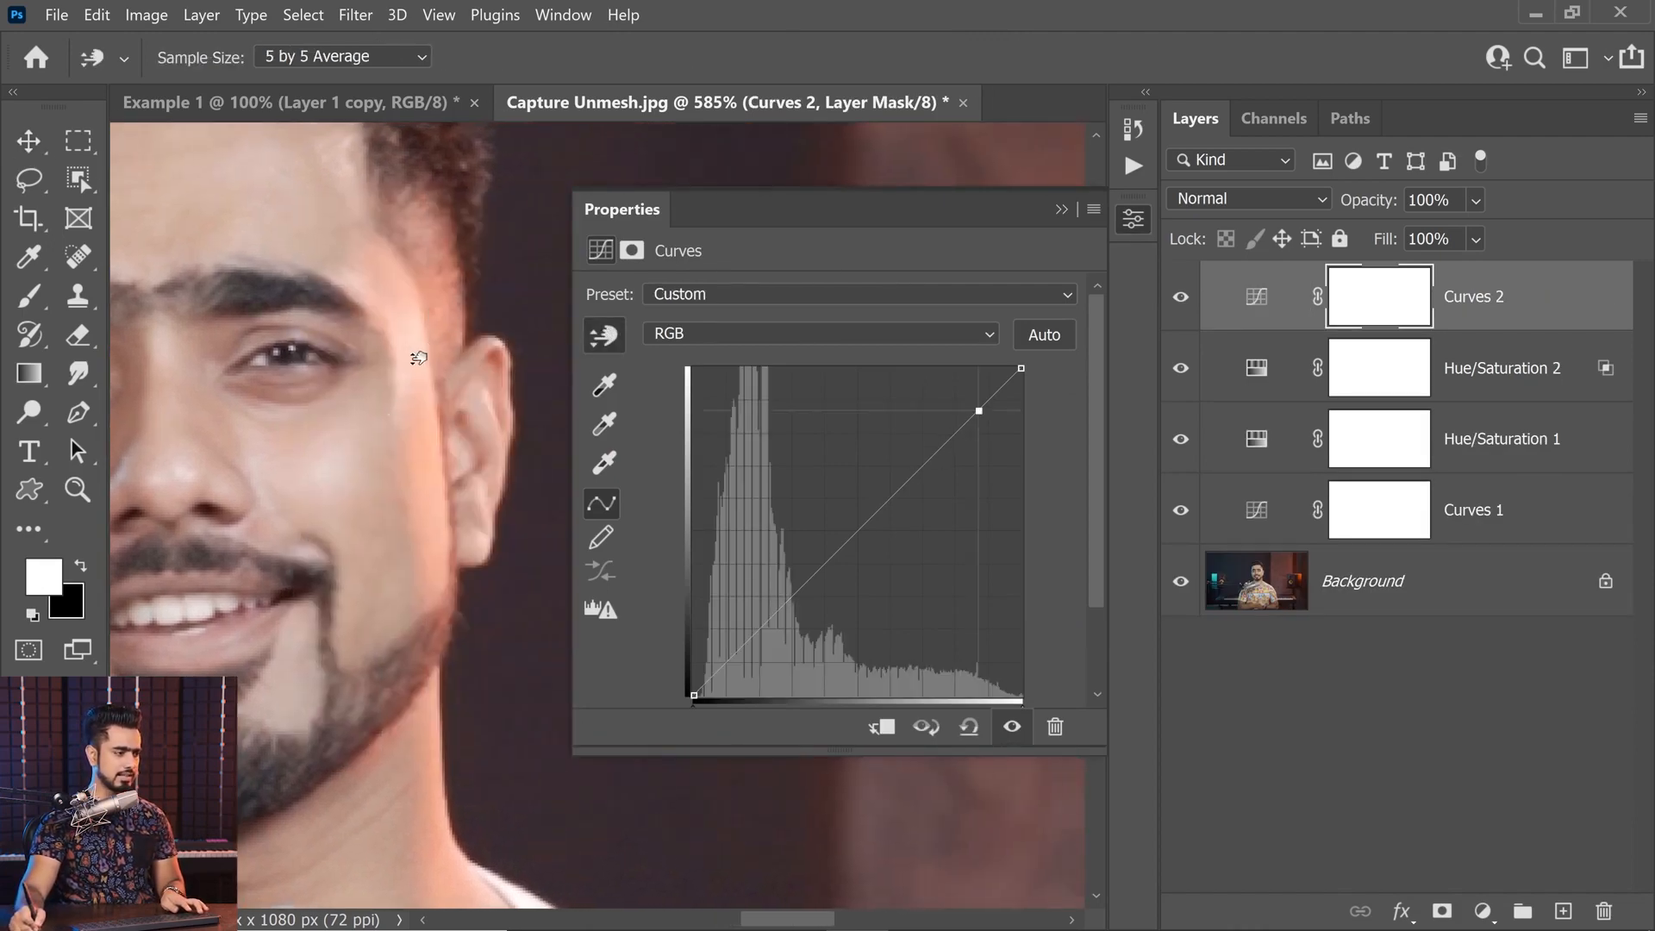
drag(419, 357, 417, 357)
scroll(436, 370, down, 2)
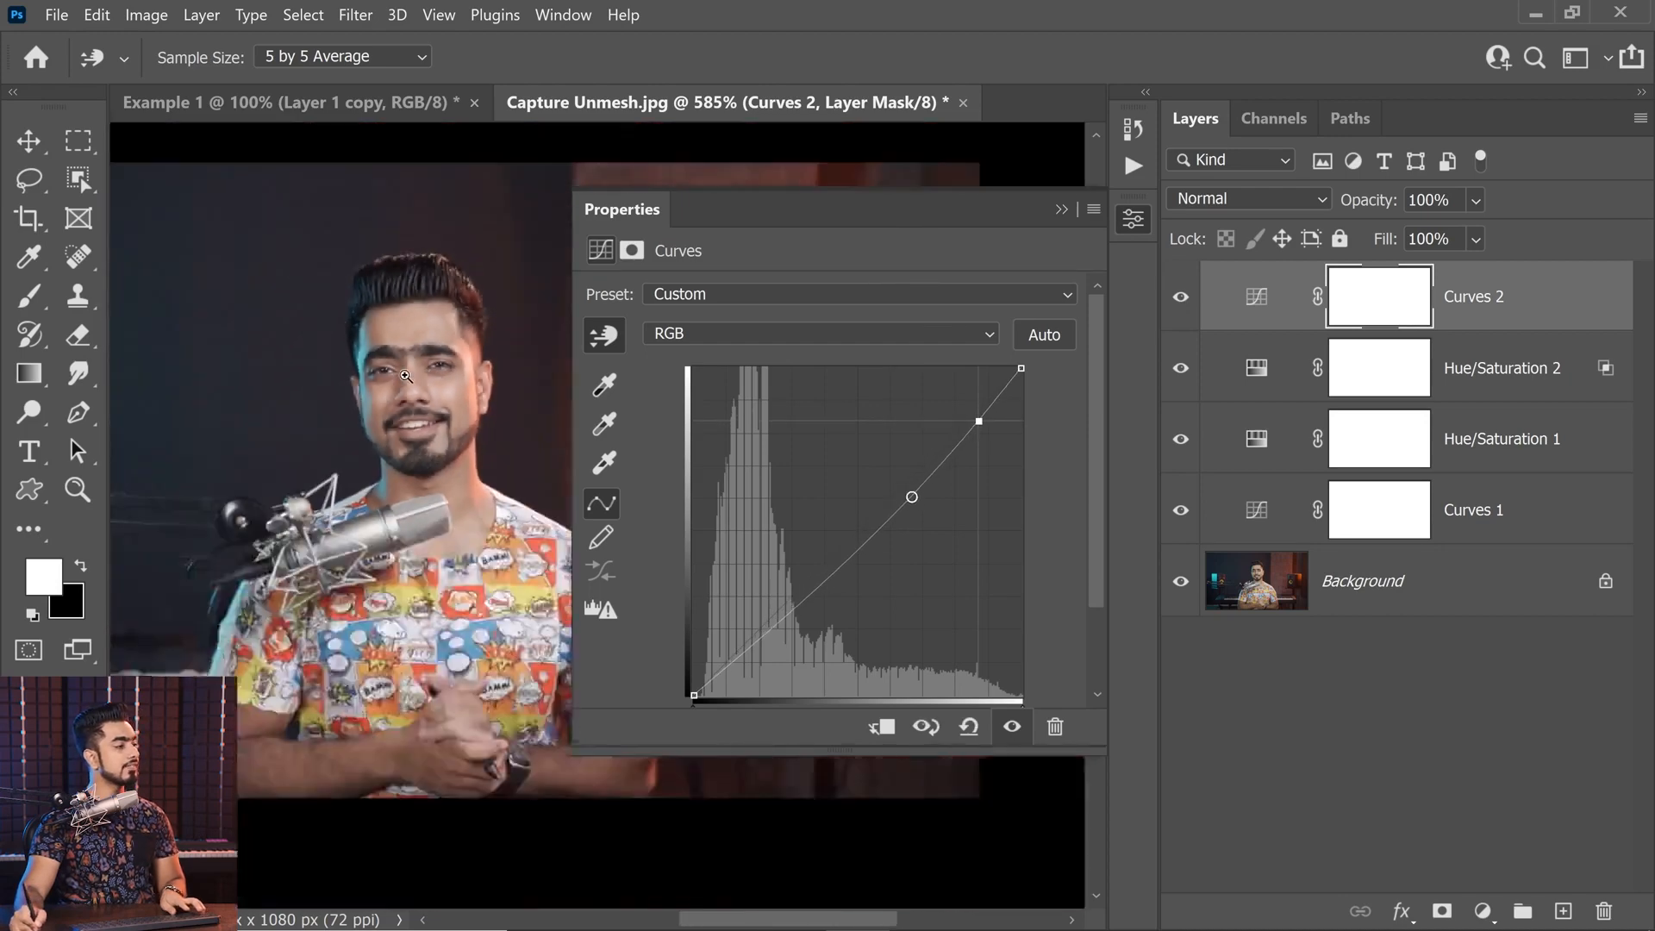
- Limit Curves 2 to the highlights with Blend If, splitting the underlying layer's shadow limit to 185/255
scroll(444, 381, down, 2)
click(1595, 304)
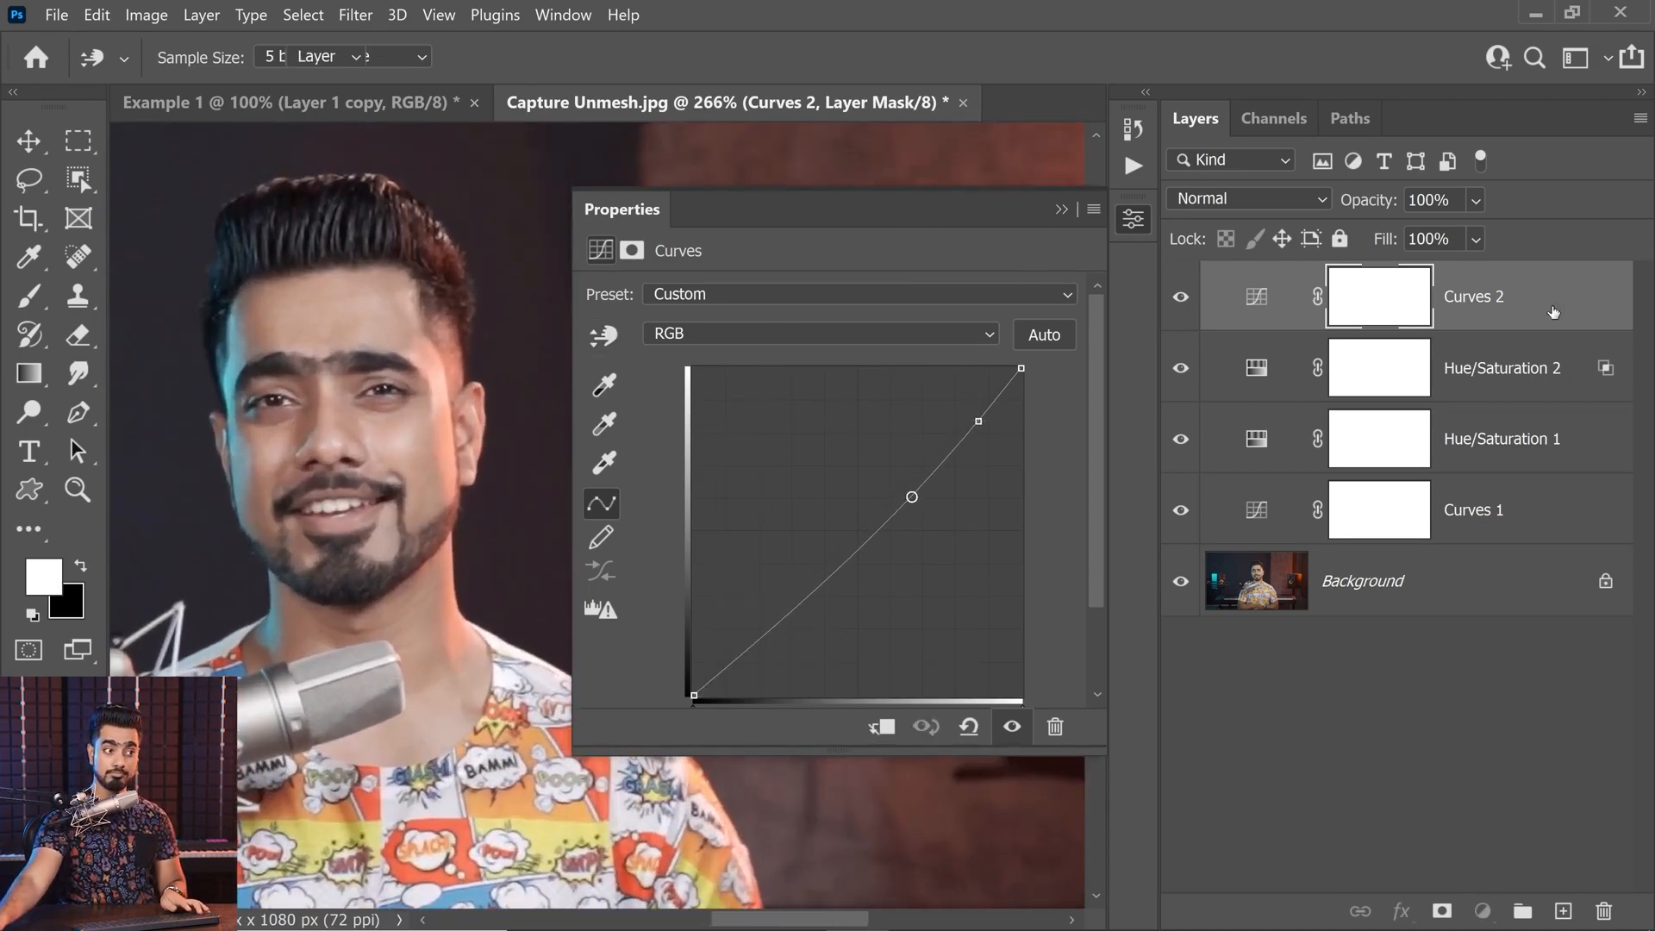
double_click(1595, 296)
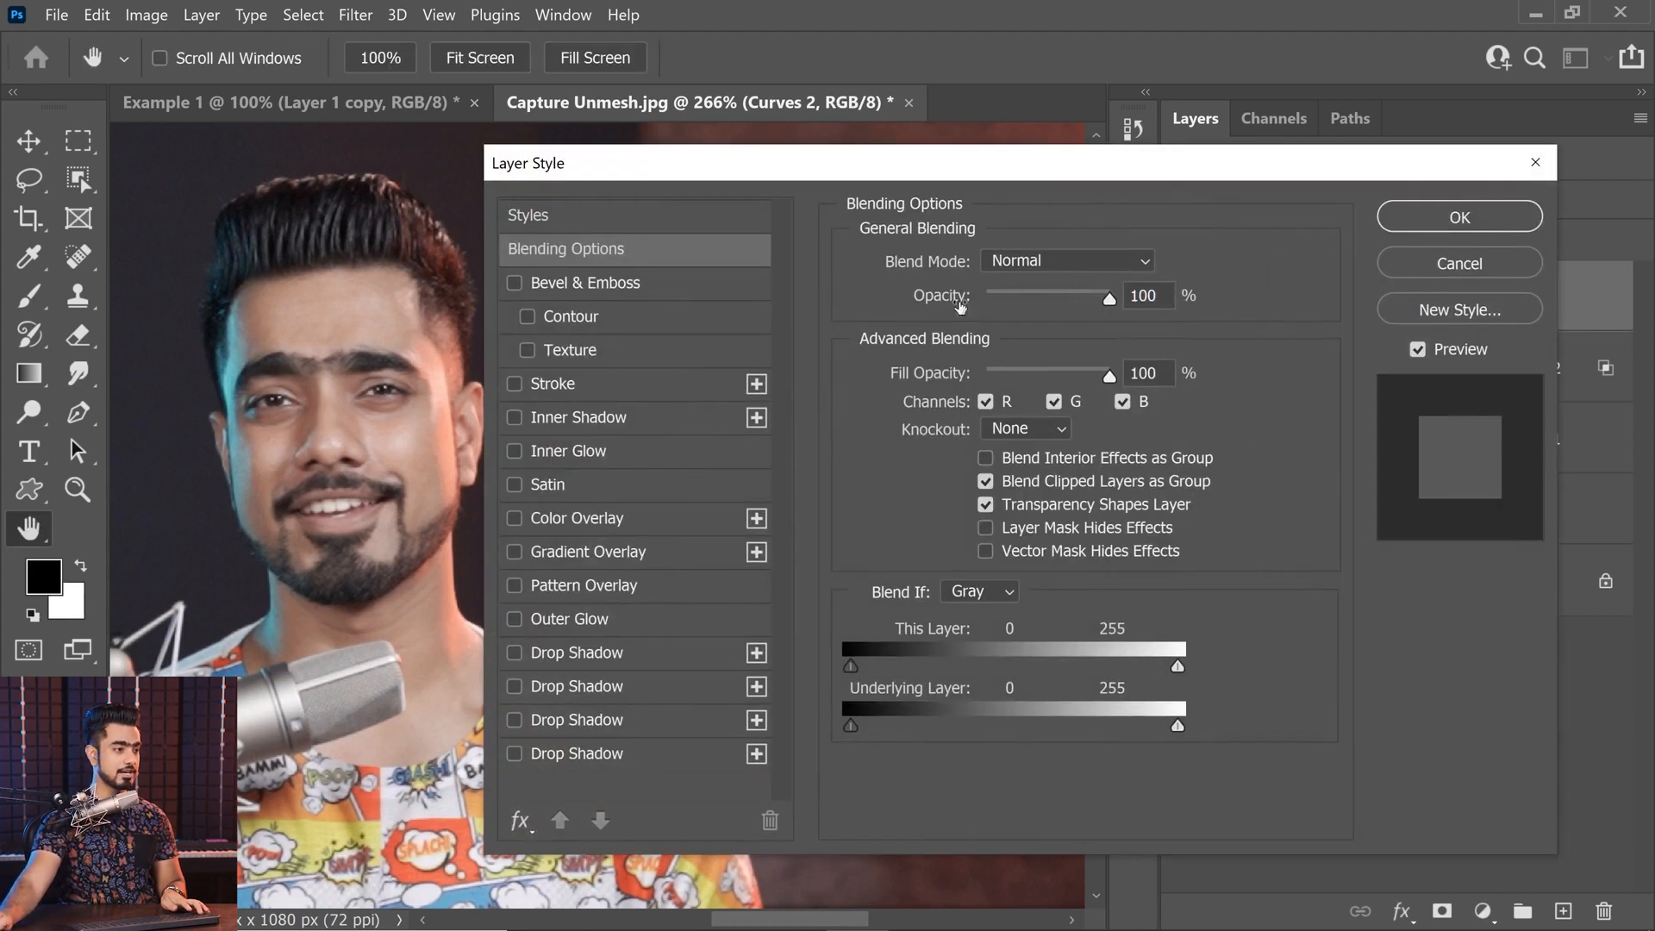
drag(849, 727, 1089, 723)
key(alt)
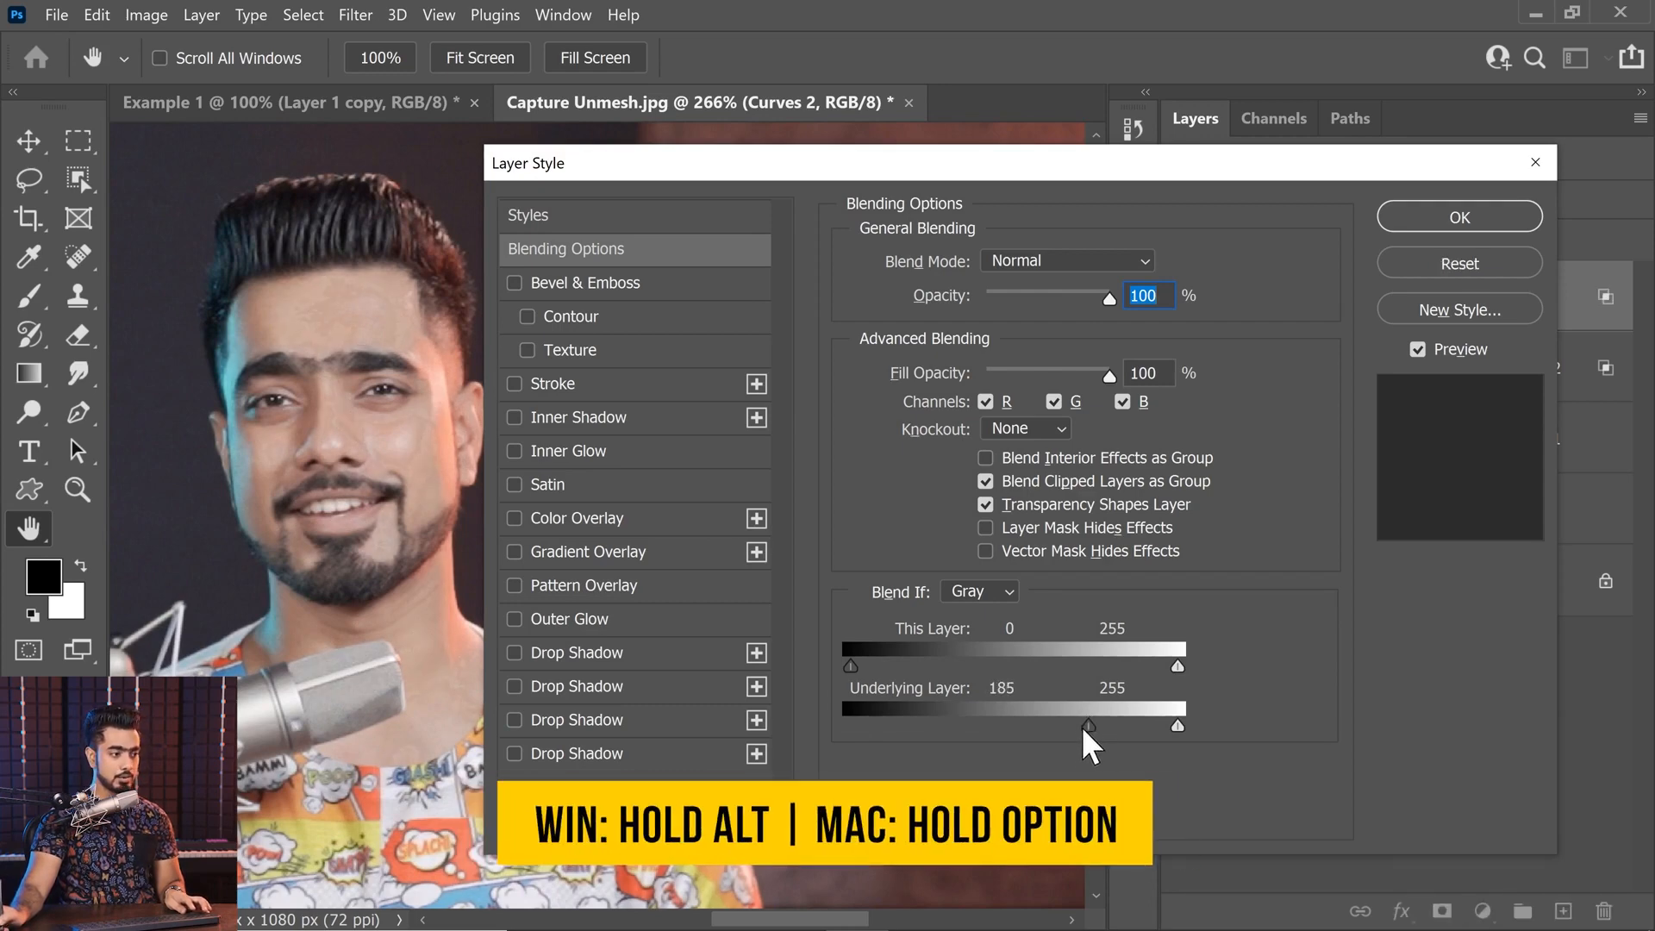
drag(1084, 726, 1233, 731)
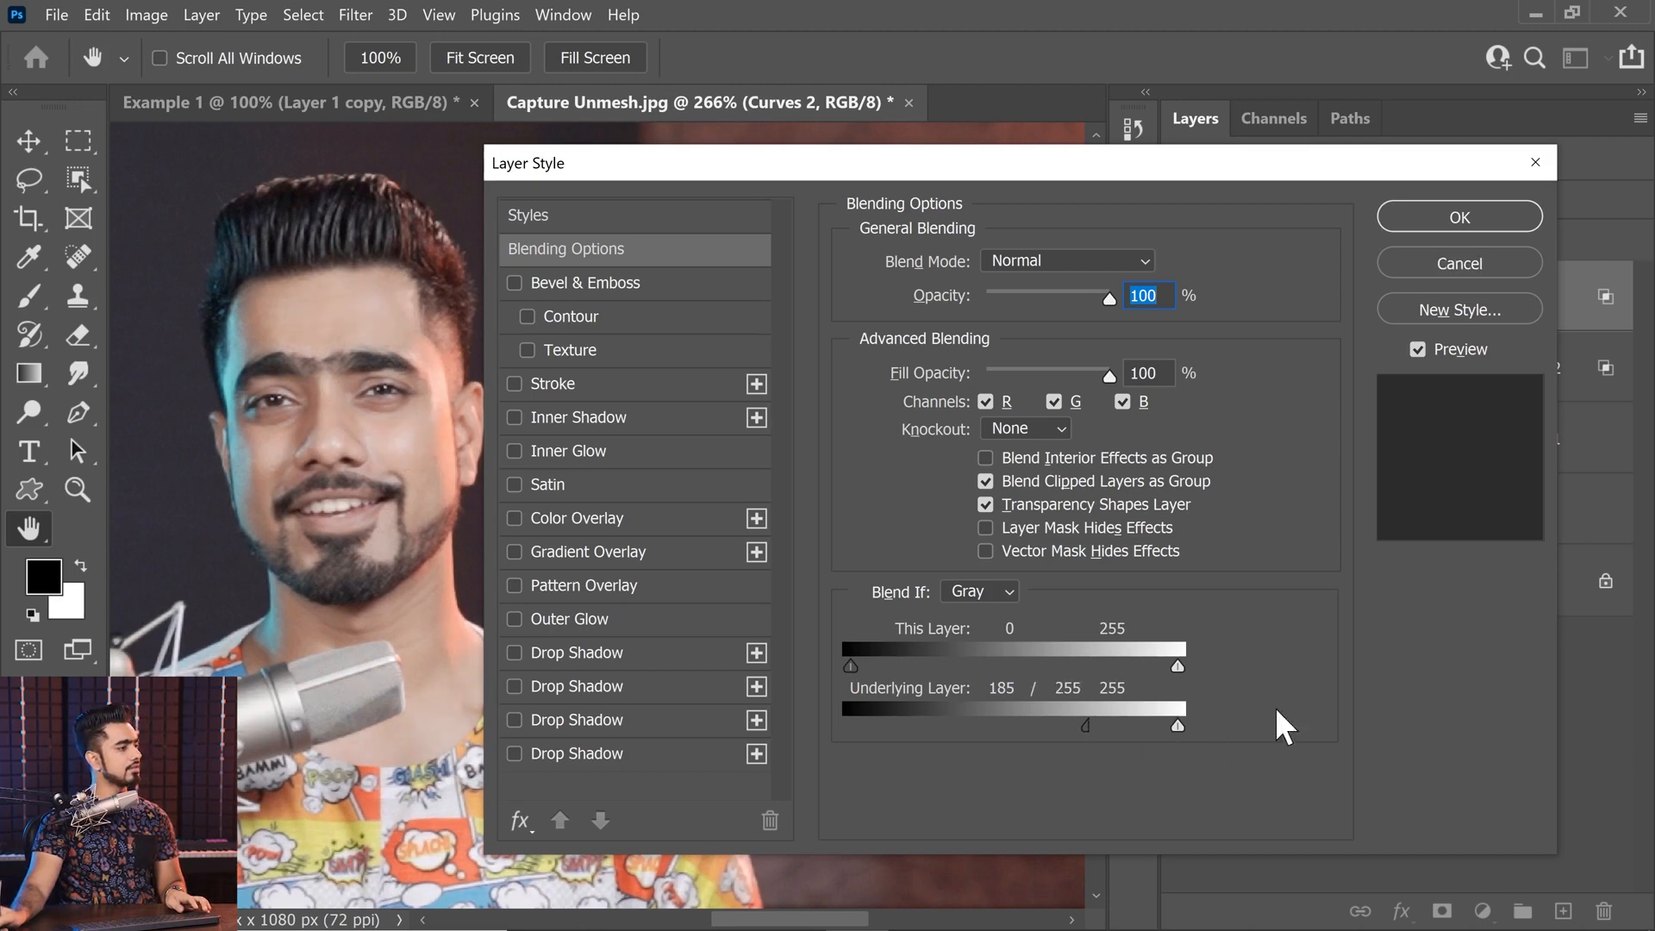
click(1438, 223)
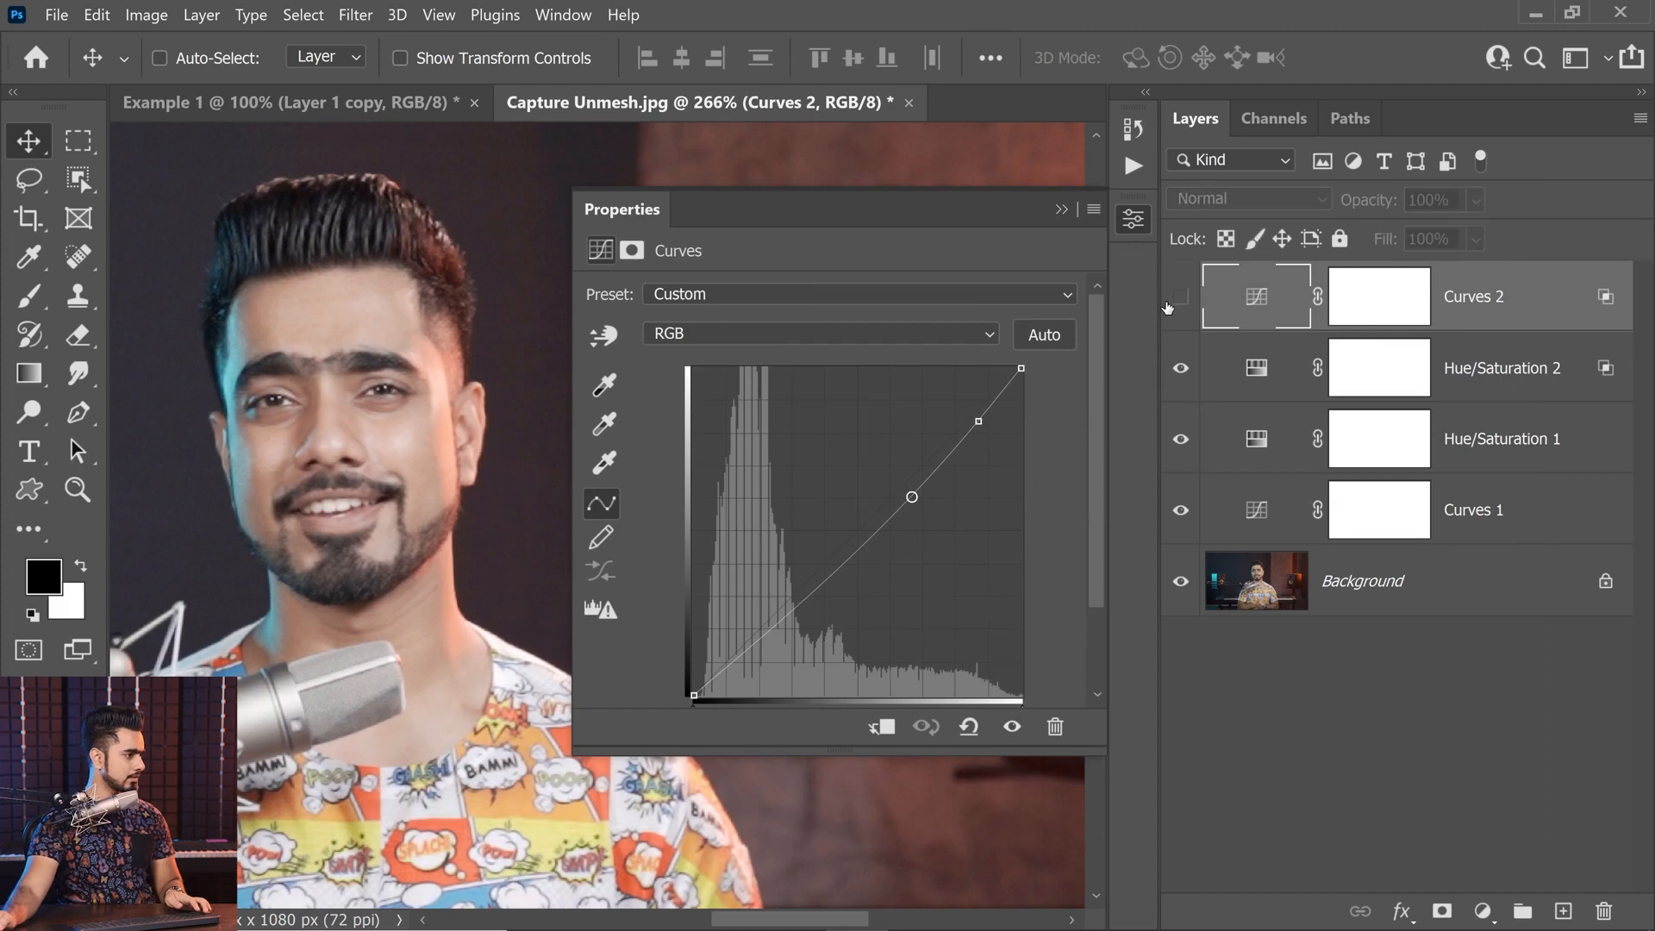
- Examine the bright skin at the side of the face with Curves 2 hidden and shown, and collapse the adjustment properties
click(1180, 296)
scroll(442, 368, up, 5)
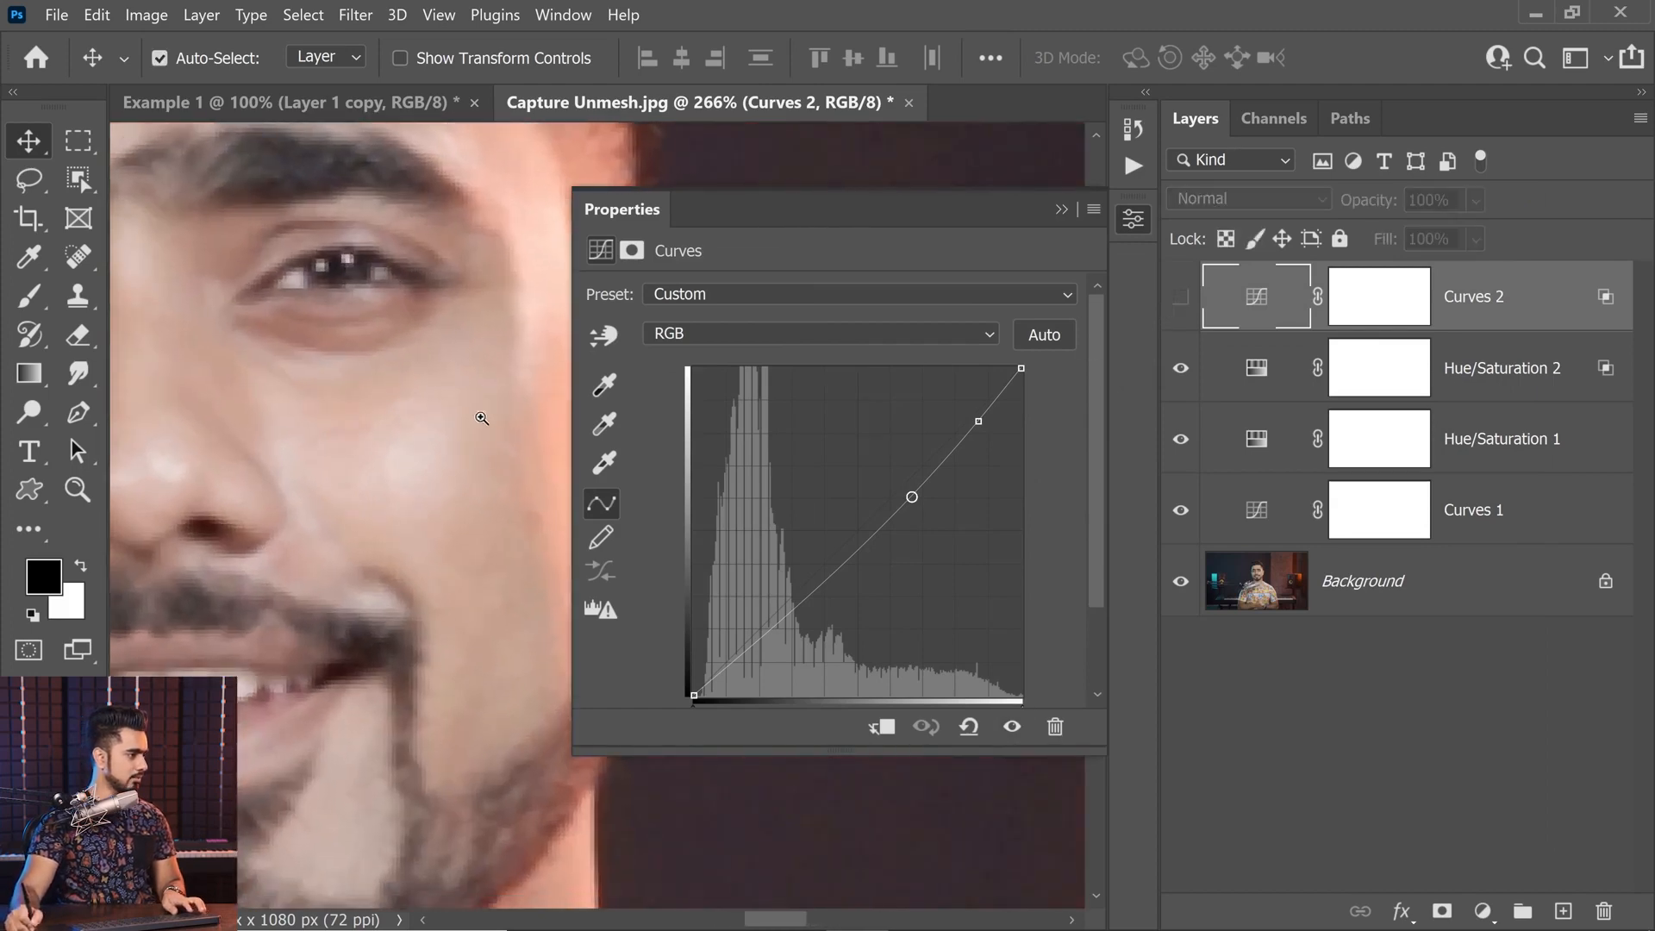
drag(442, 368, 331, 462)
click(1180, 298)
click(1181, 298)
click(1180, 298)
click(1177, 306)
click(1175, 311)
drag(428, 478, 414, 477)
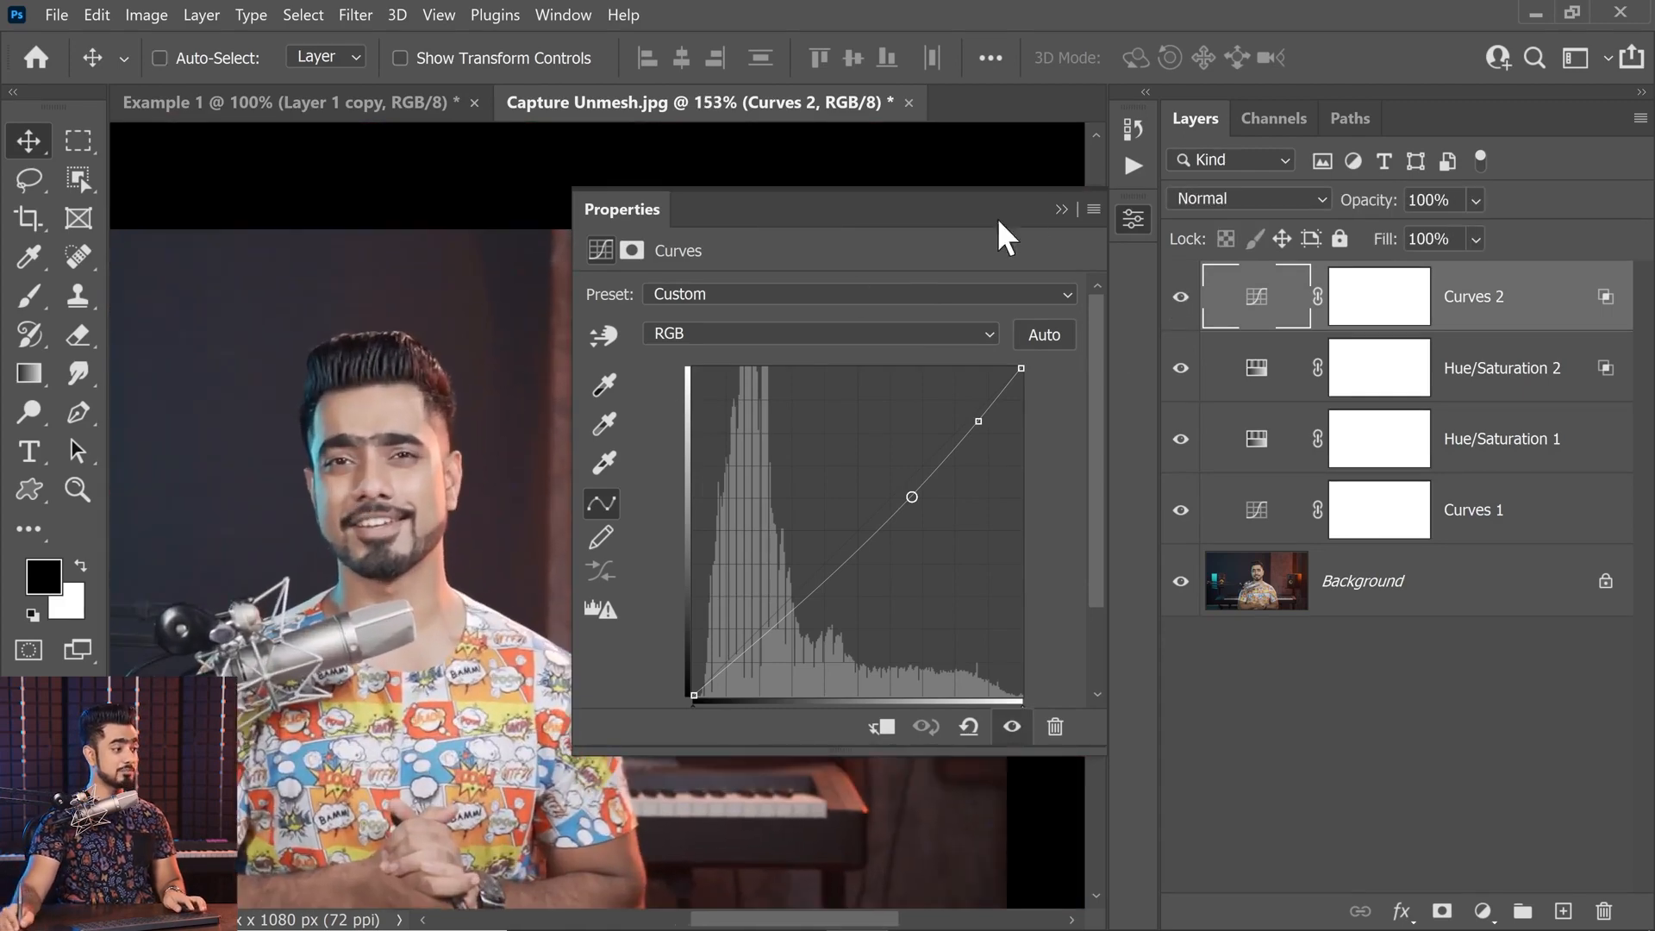
click(1061, 209)
drag(601, 549, 649, 520)
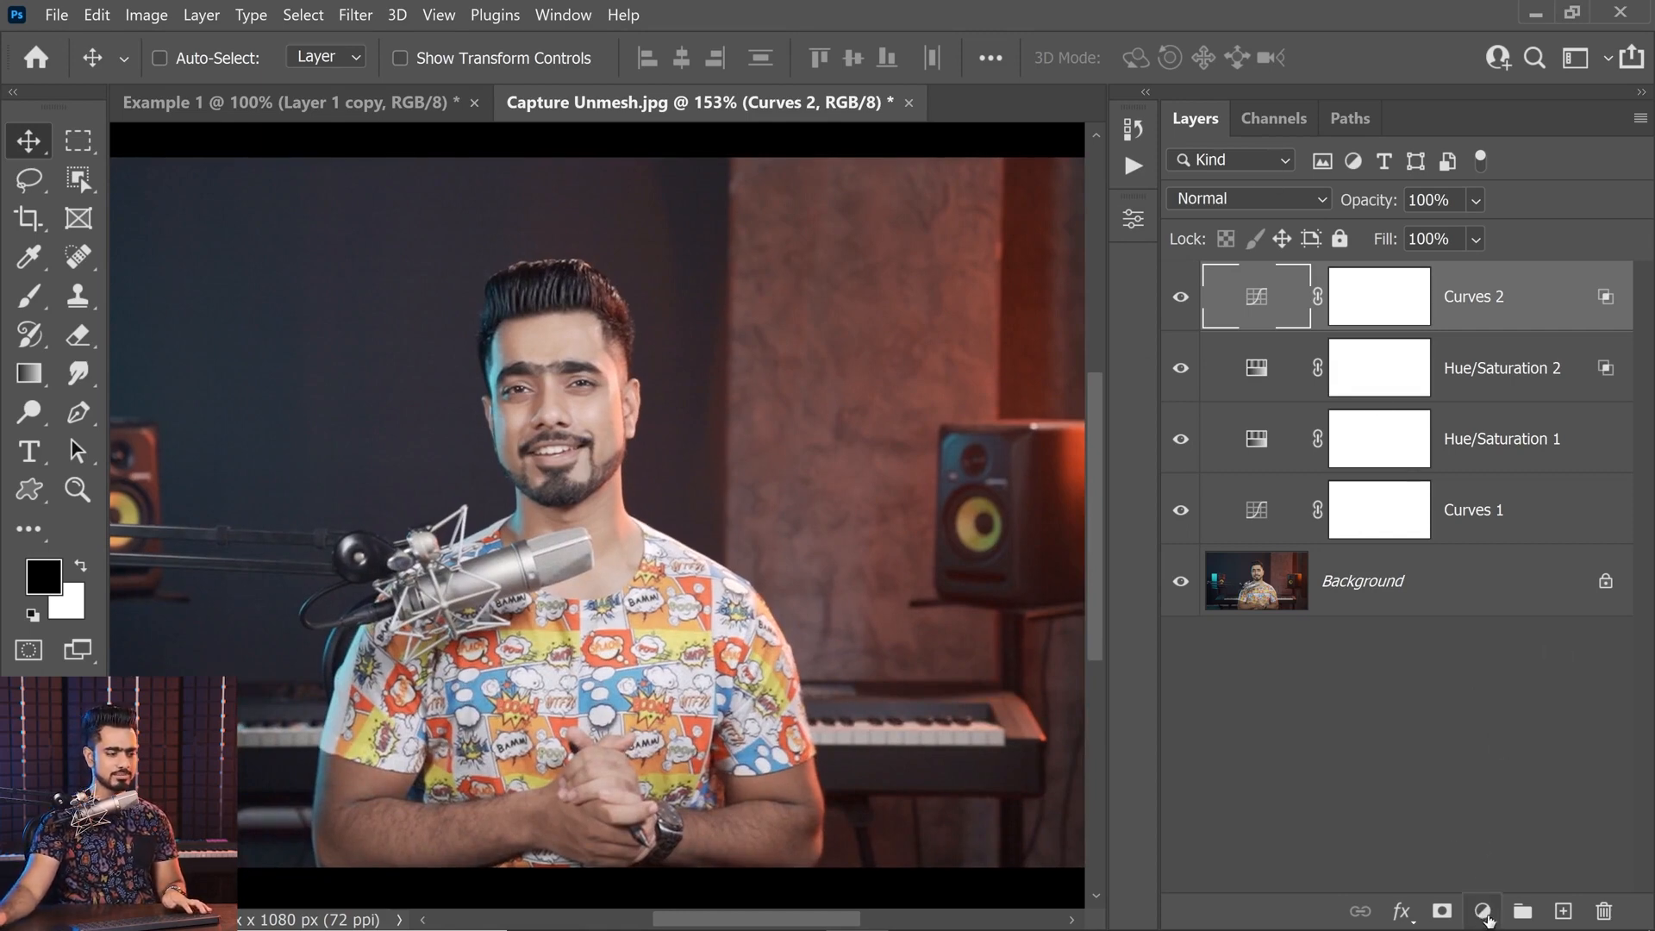
- Add a Color Lookup adjustment layer, try the LateSunset.3DL LUT, and settle on Crisp_Warm.look
click(1483, 911)
click(1504, 780)
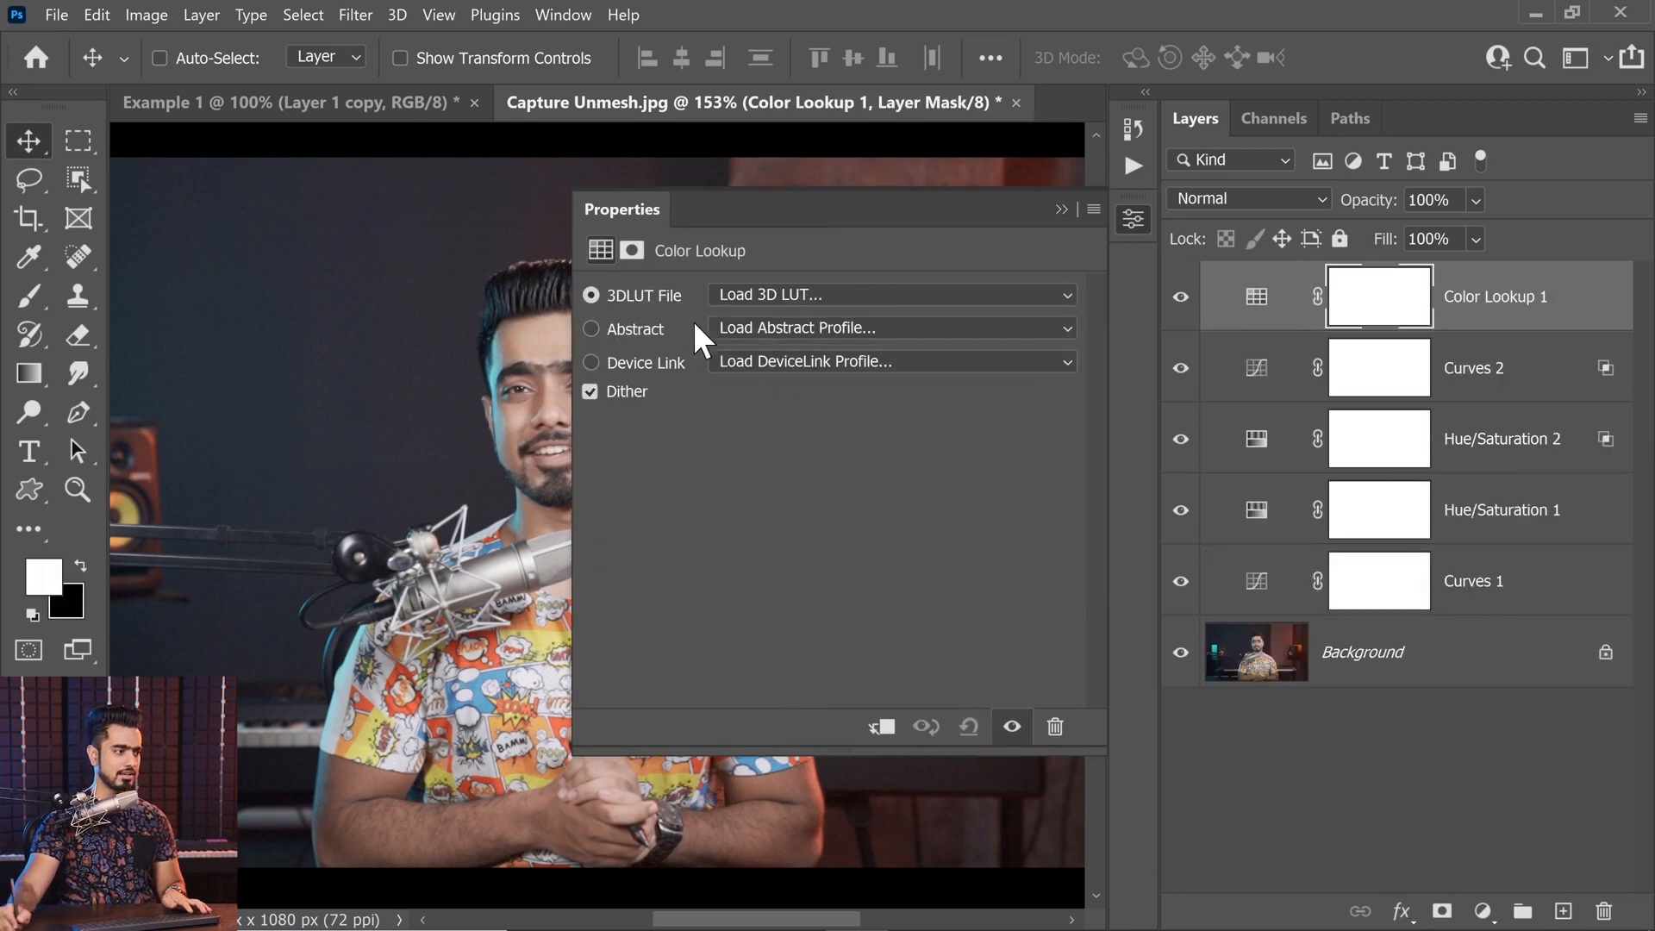
click(759, 295)
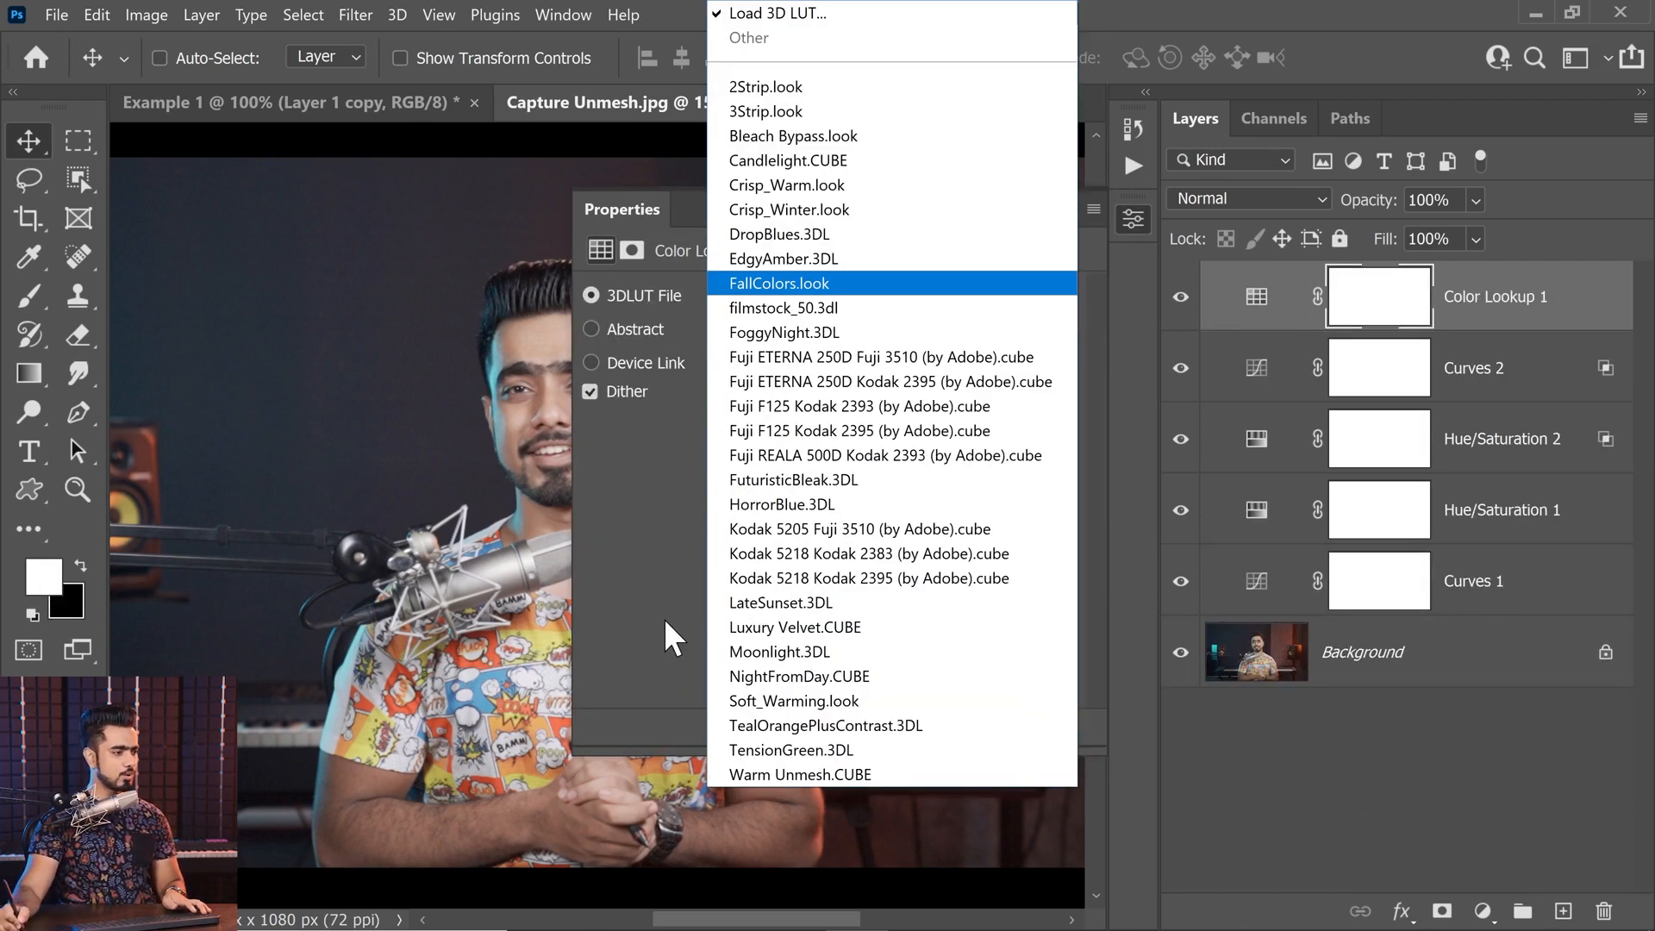
click(705, 602)
click(841, 297)
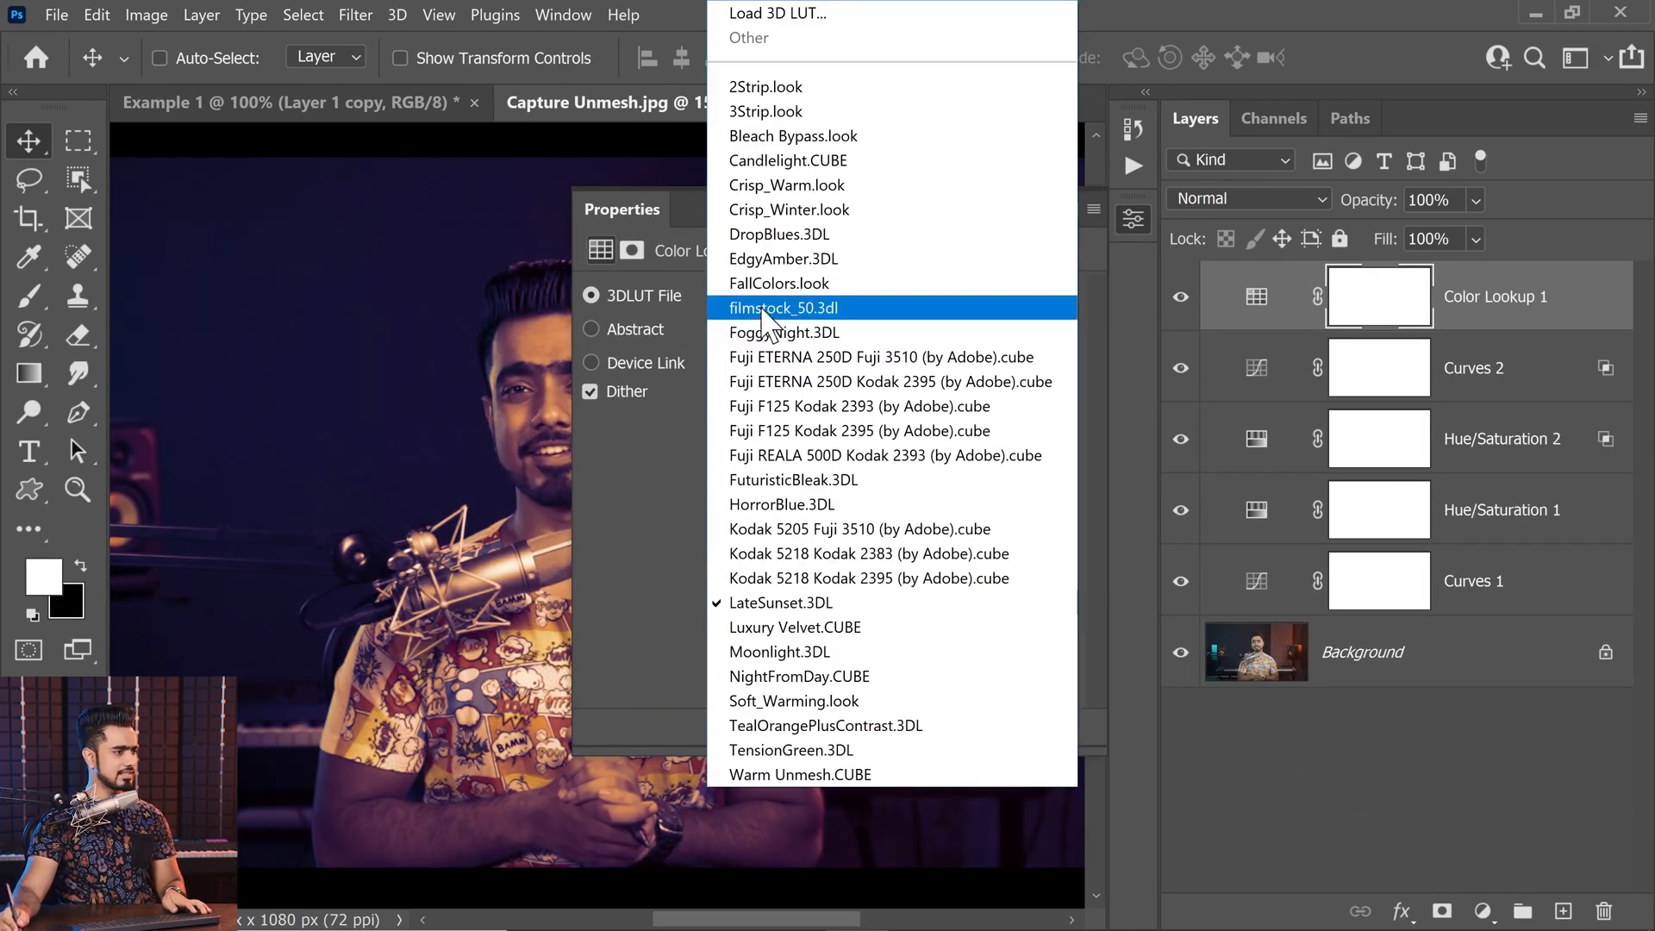
click(804, 193)
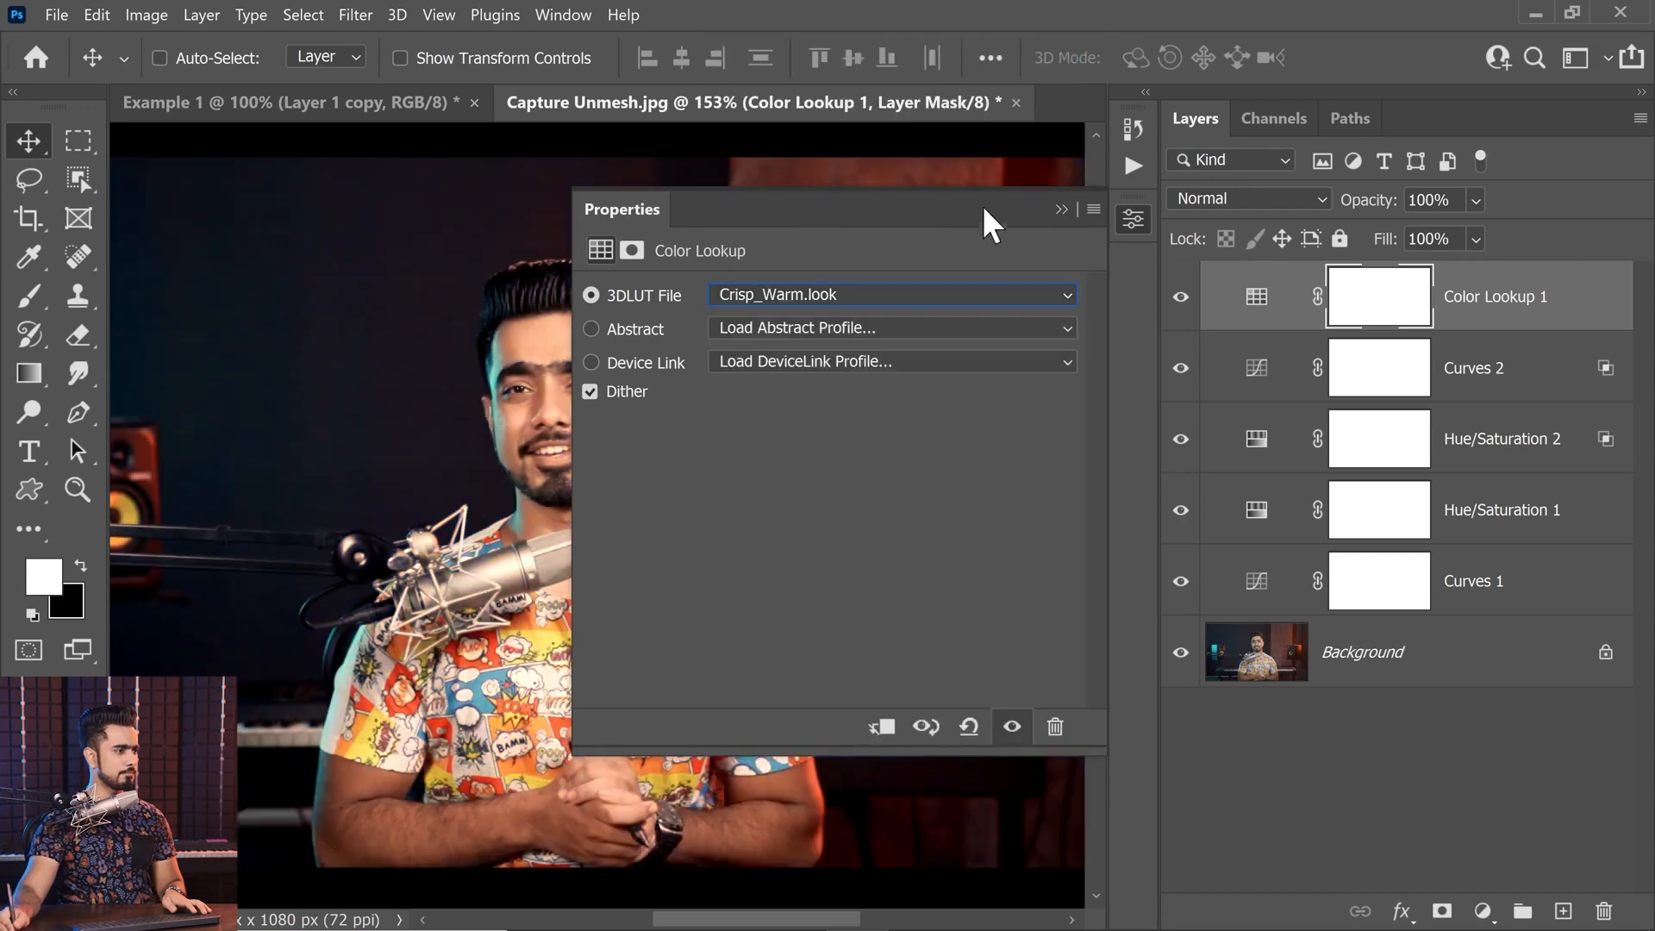
click(1064, 210)
- Set the Color Lookup layer's opacity to 20% and compare the image with and without it
key(Return)
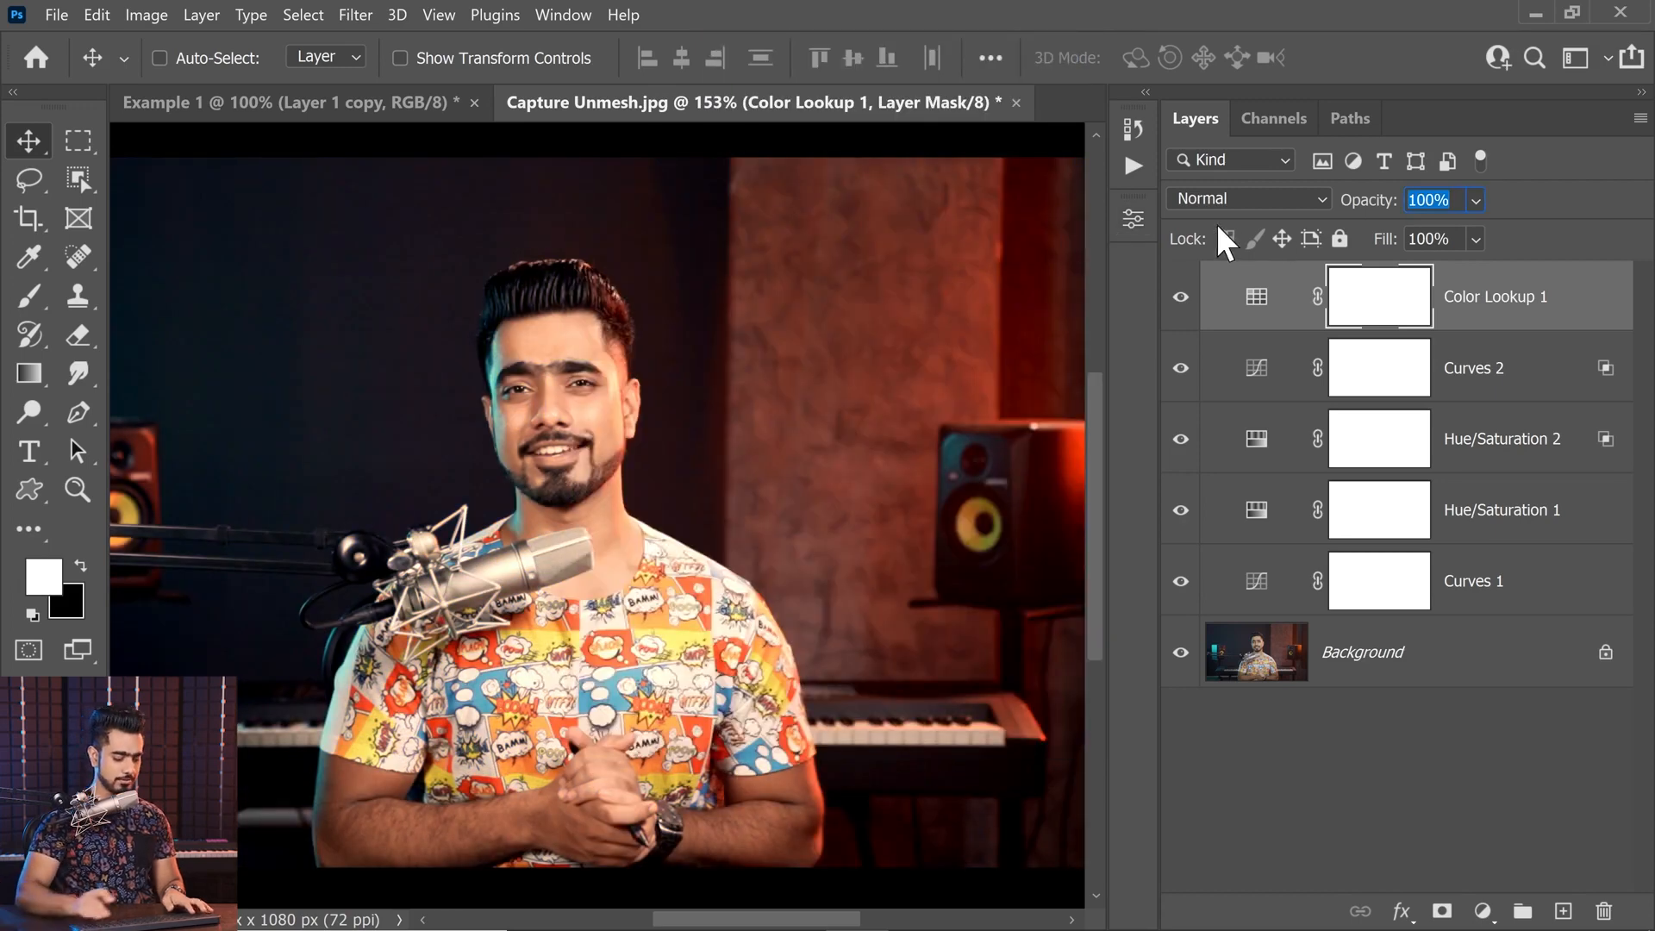
text(20)
key(Return)
click(1179, 299)
click(1178, 303)
click(1176, 303)
click(1172, 304)
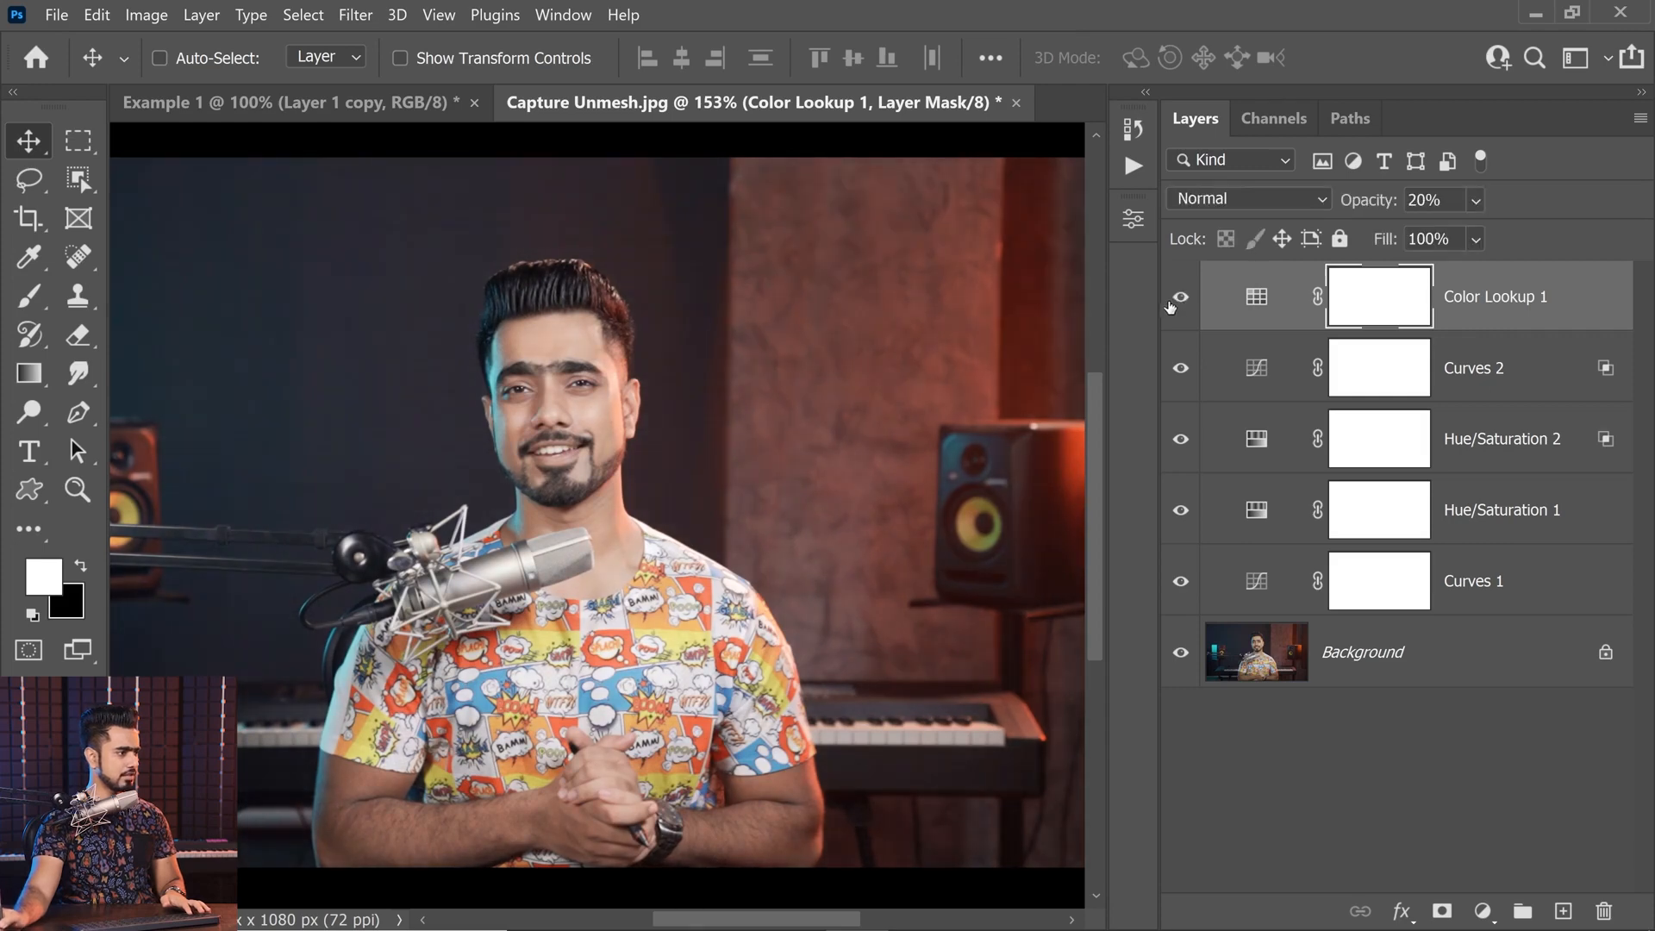
- Compare the original Background alone with the full set of adjustments and fit the whole image in view
mouse_move(628, 400)
mouse_down()
mouse_move(548, 405)
mouse_move(612, 406)
mouse_up()
drag(629, 407, 613, 493)
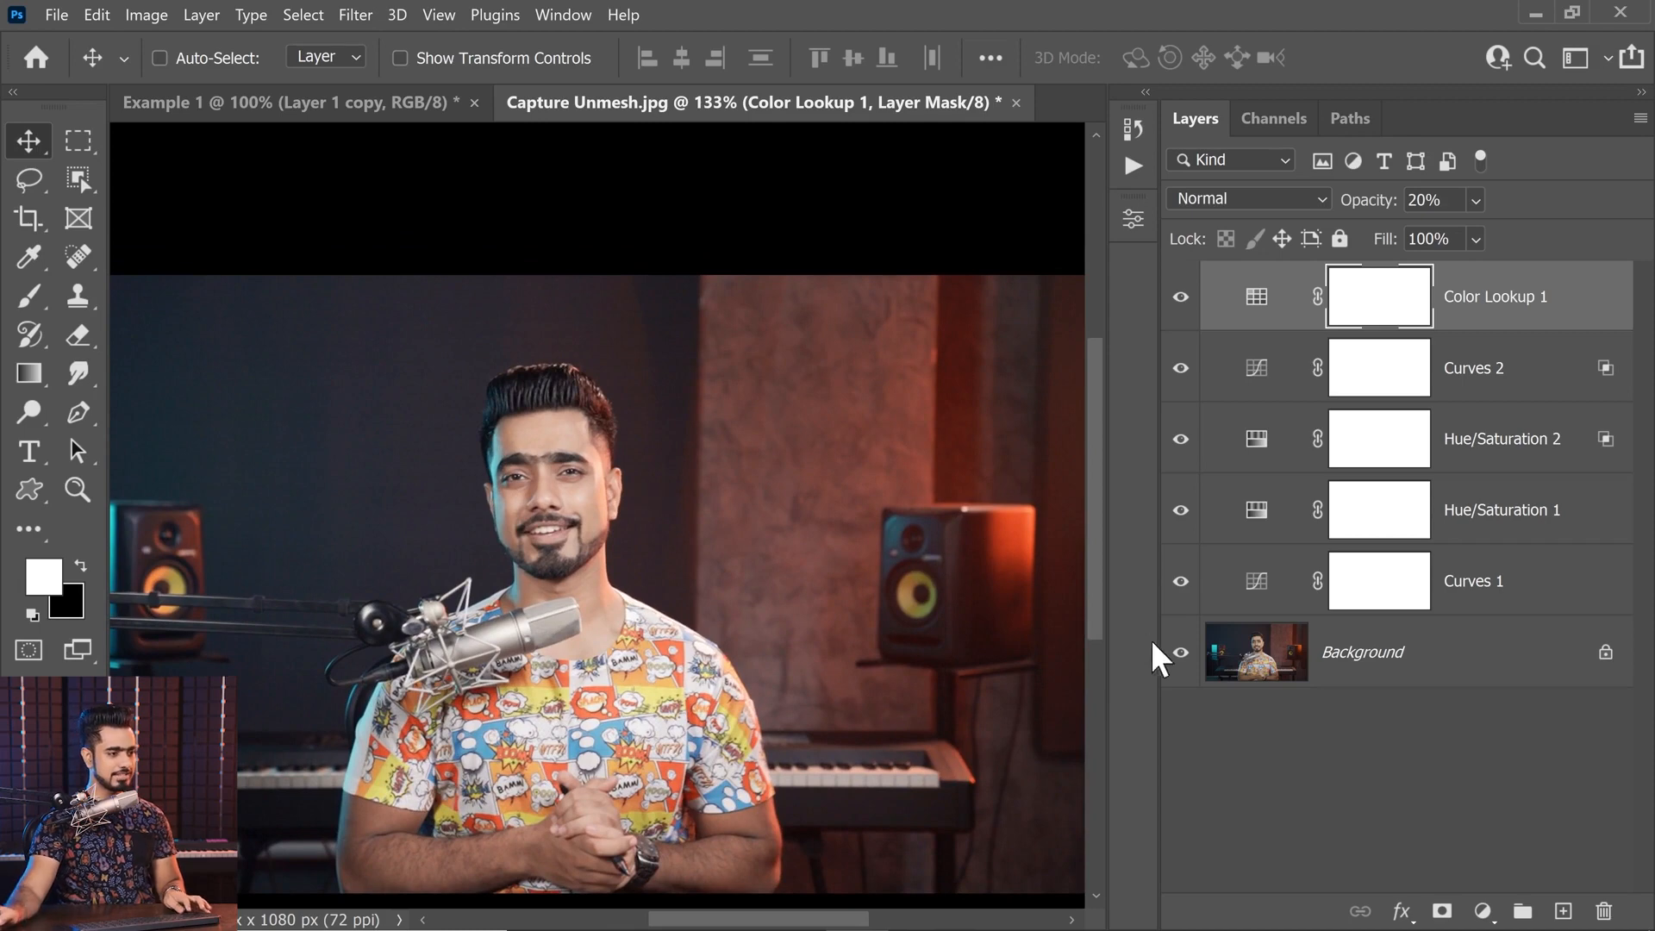
alt+click(1181, 656)
alt+click(1183, 658)
alt+click(1182, 655)
alt+click(1182, 656)
alt+click(1183, 657)
alt+click(1183, 657)
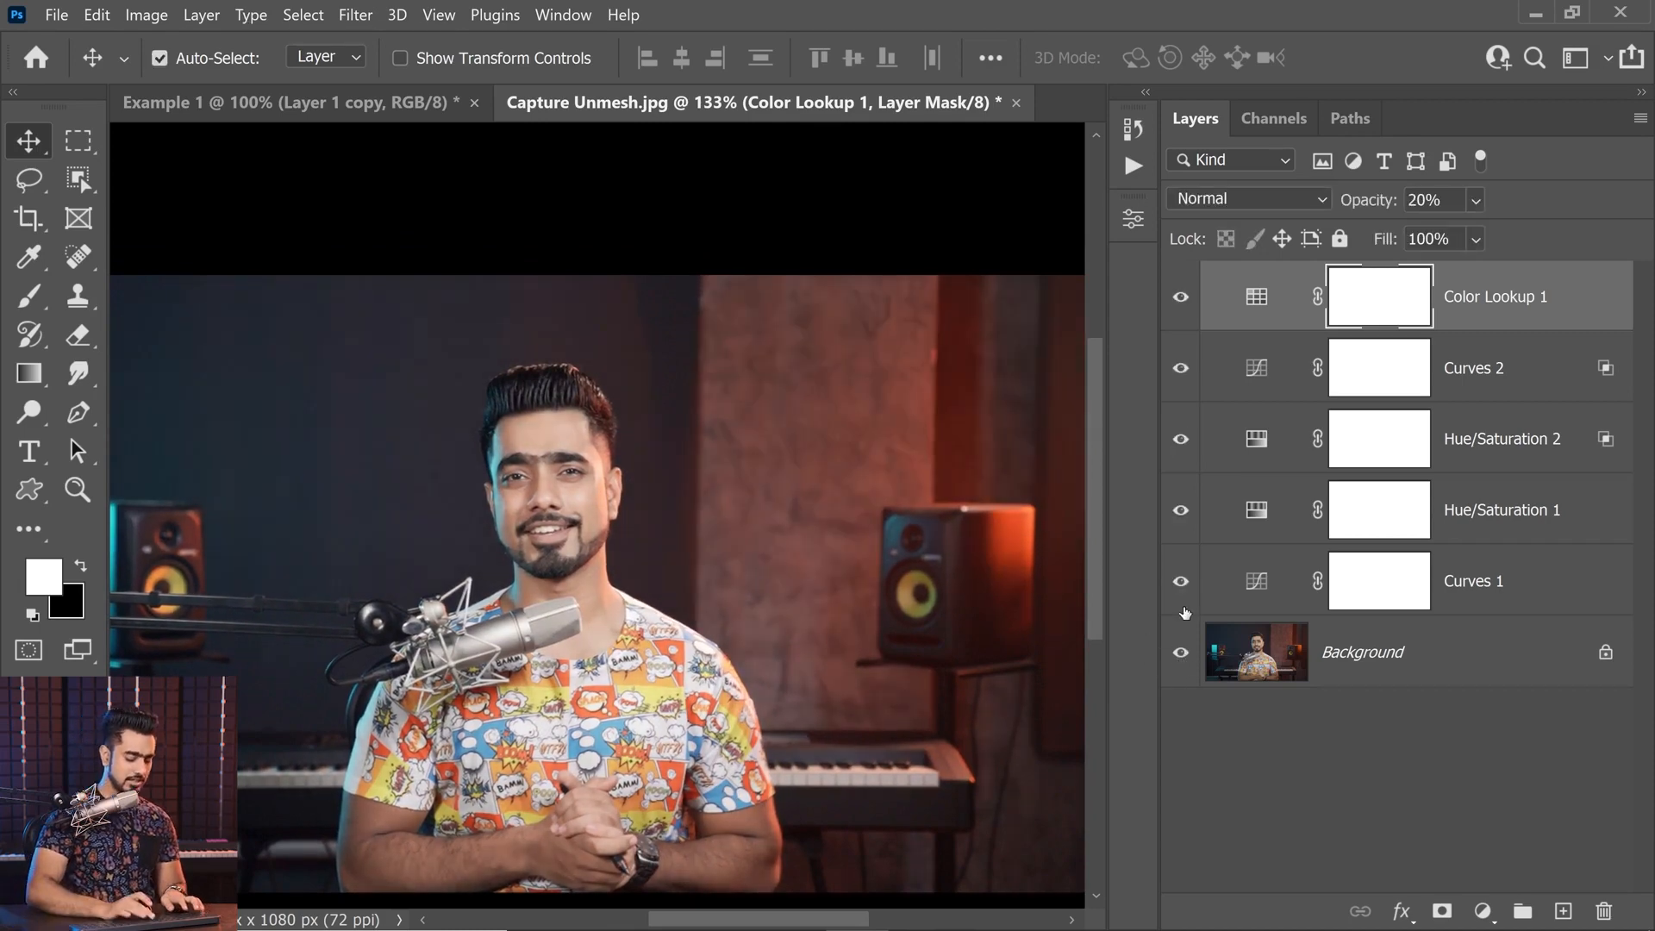
key(ctrl+0)
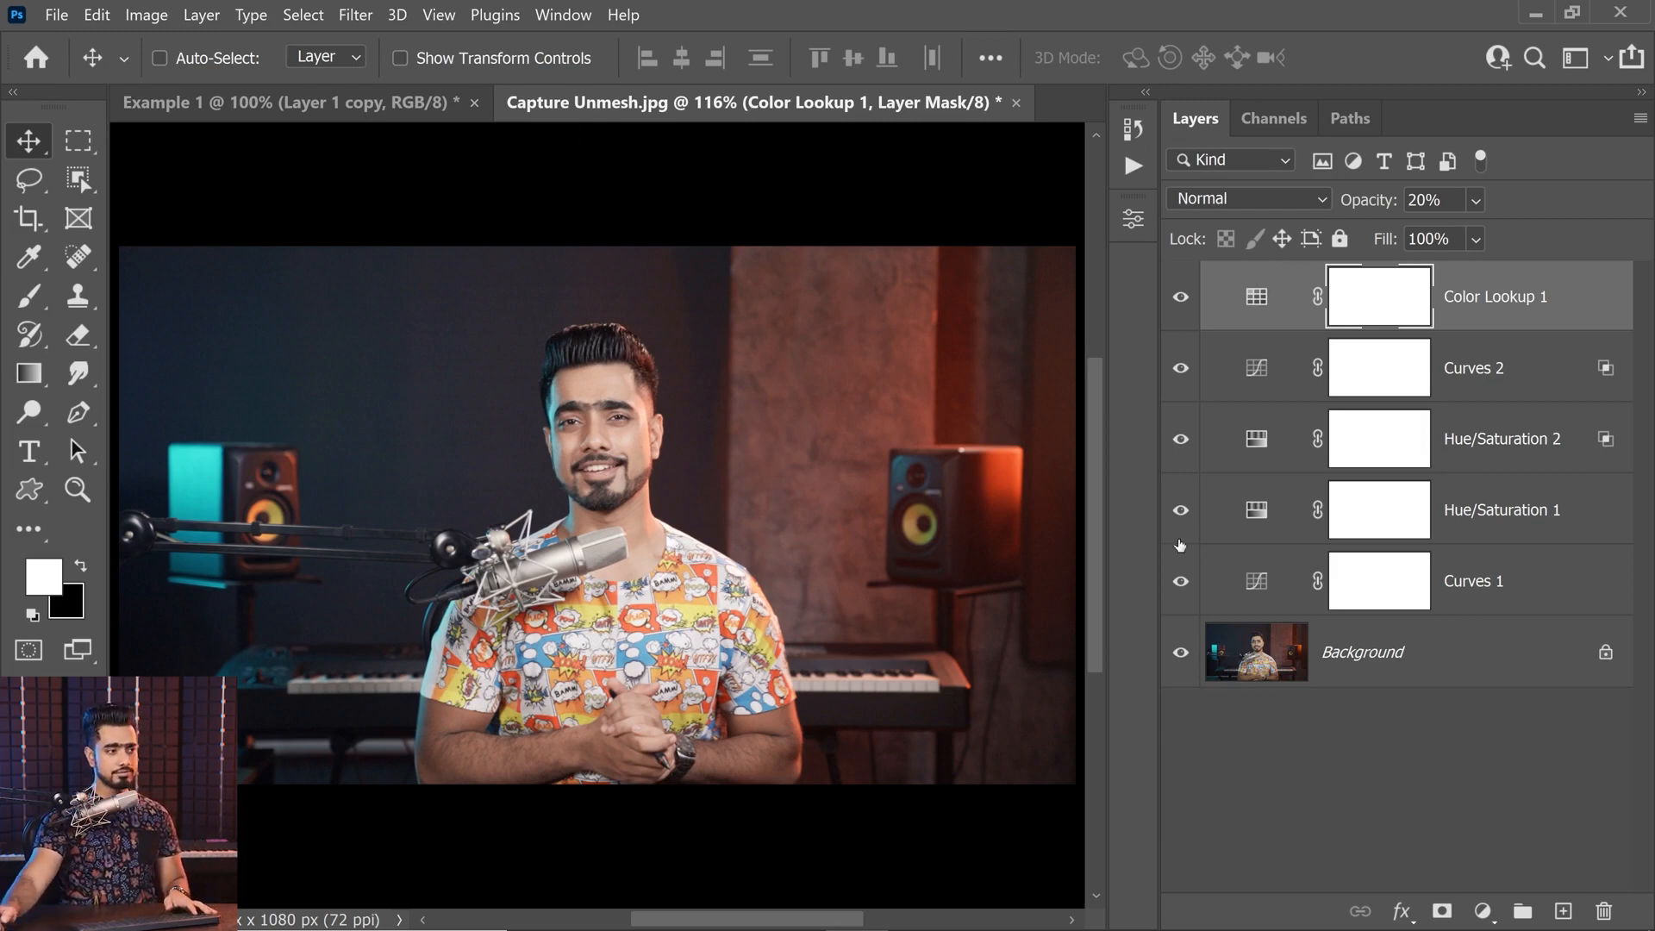
- Export the adjustments as a color lookup table in CUBE format with Medium quality and 32 grid points
click(56, 14)
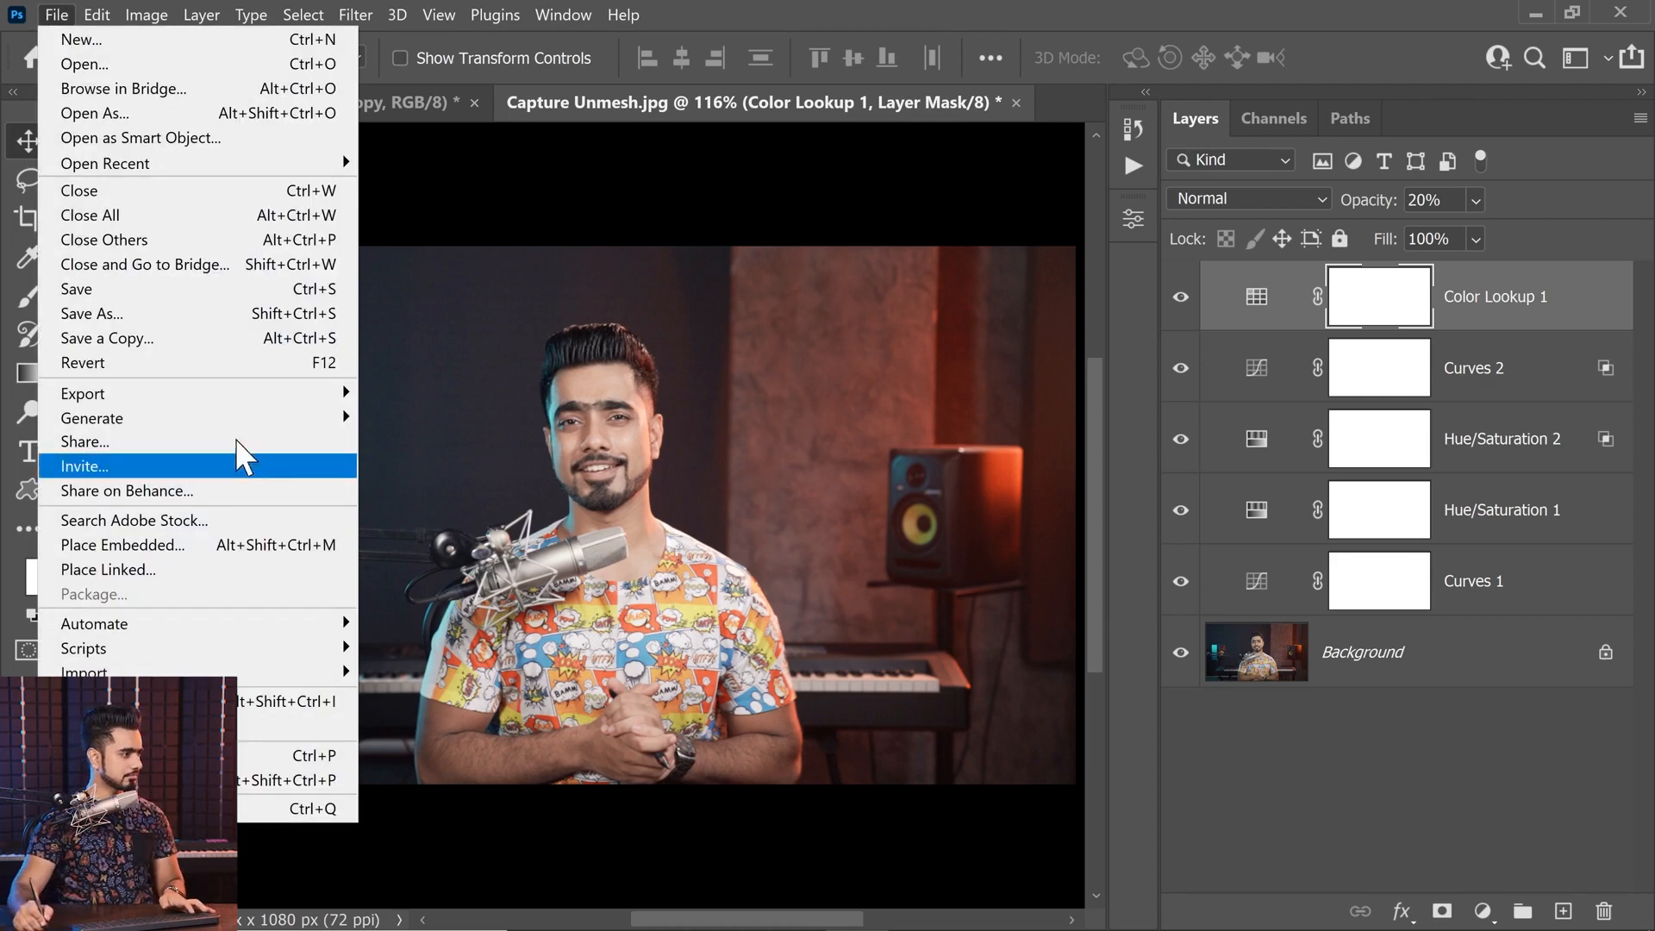
mouse_move(263, 399)
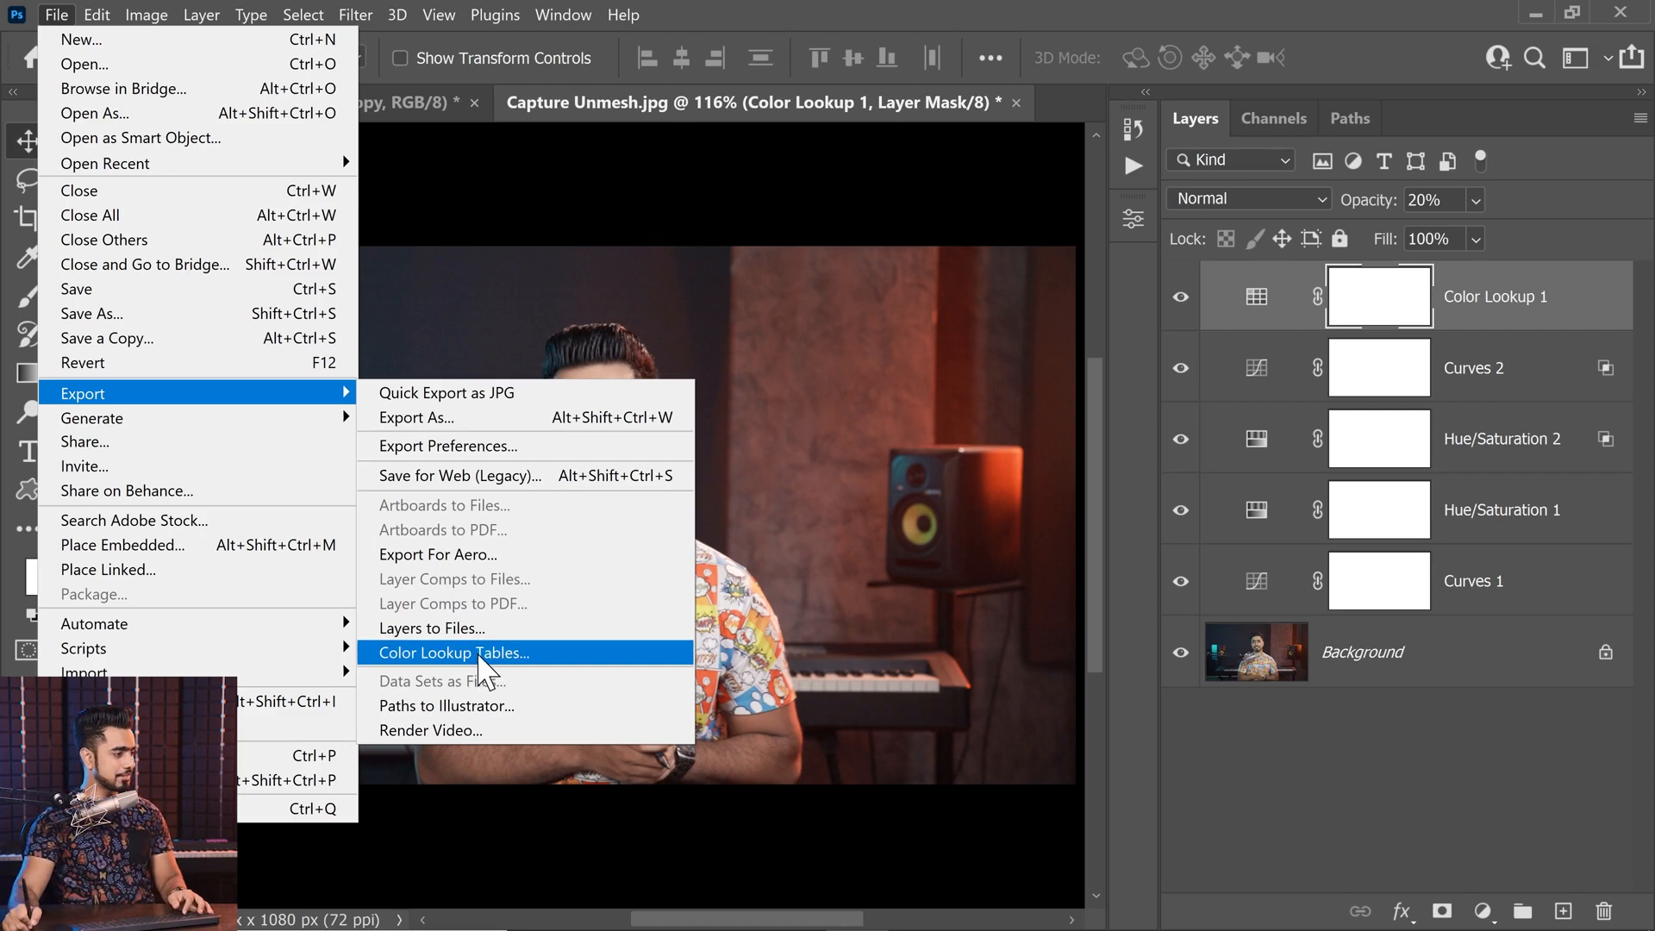
click(483, 657)
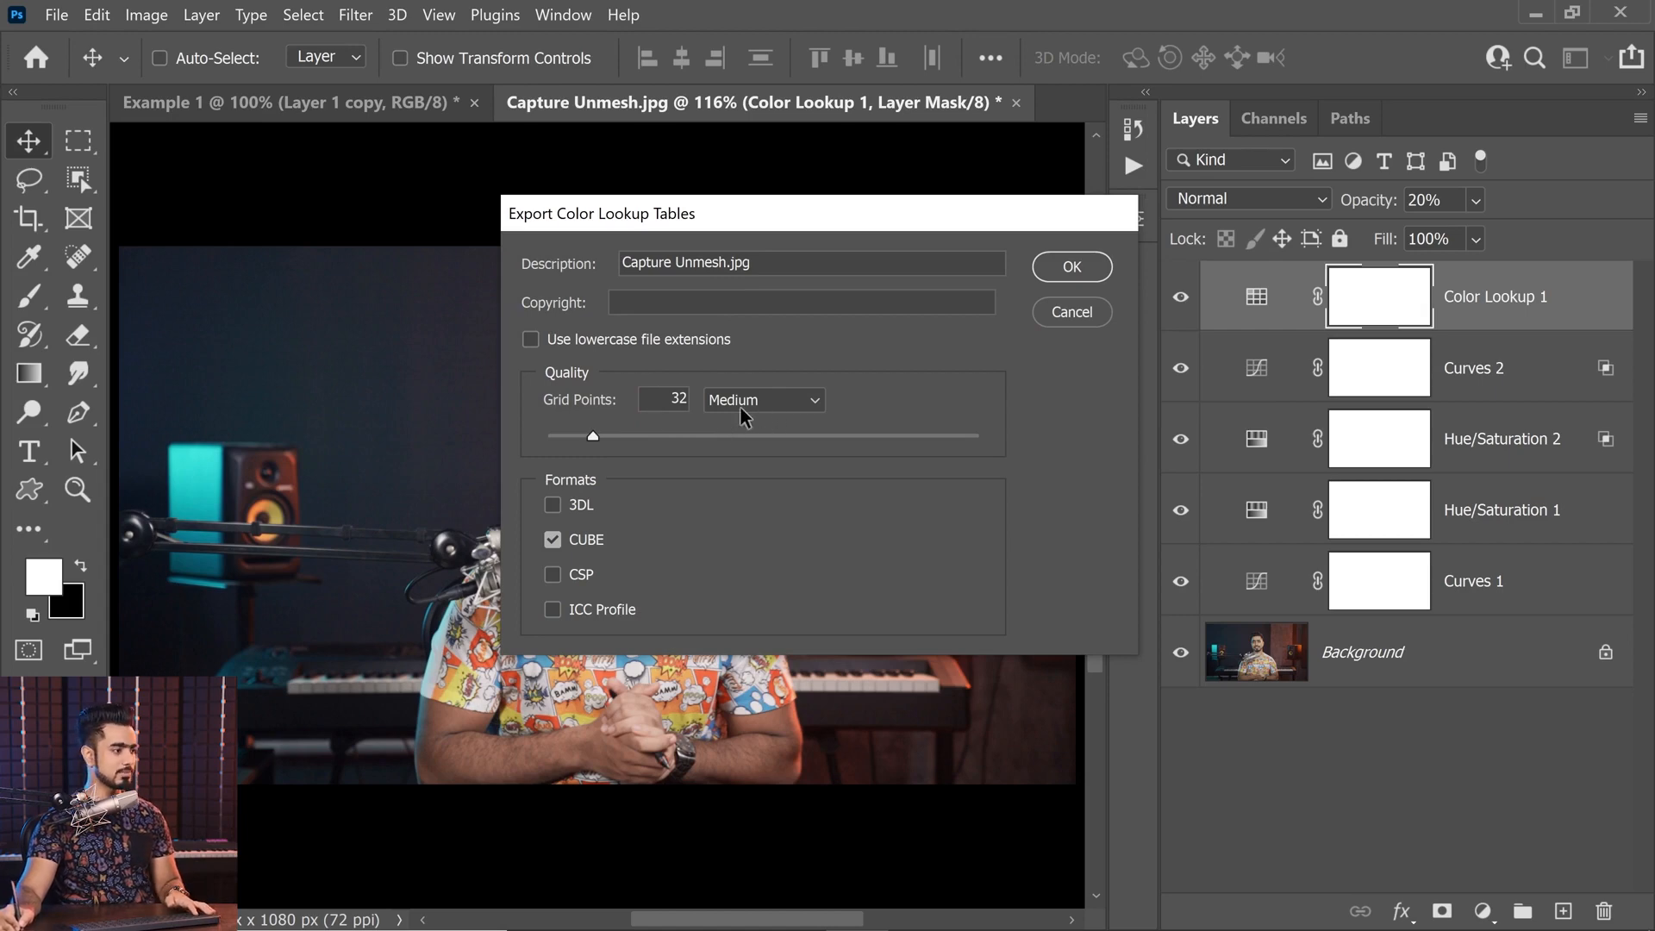
click(553, 540)
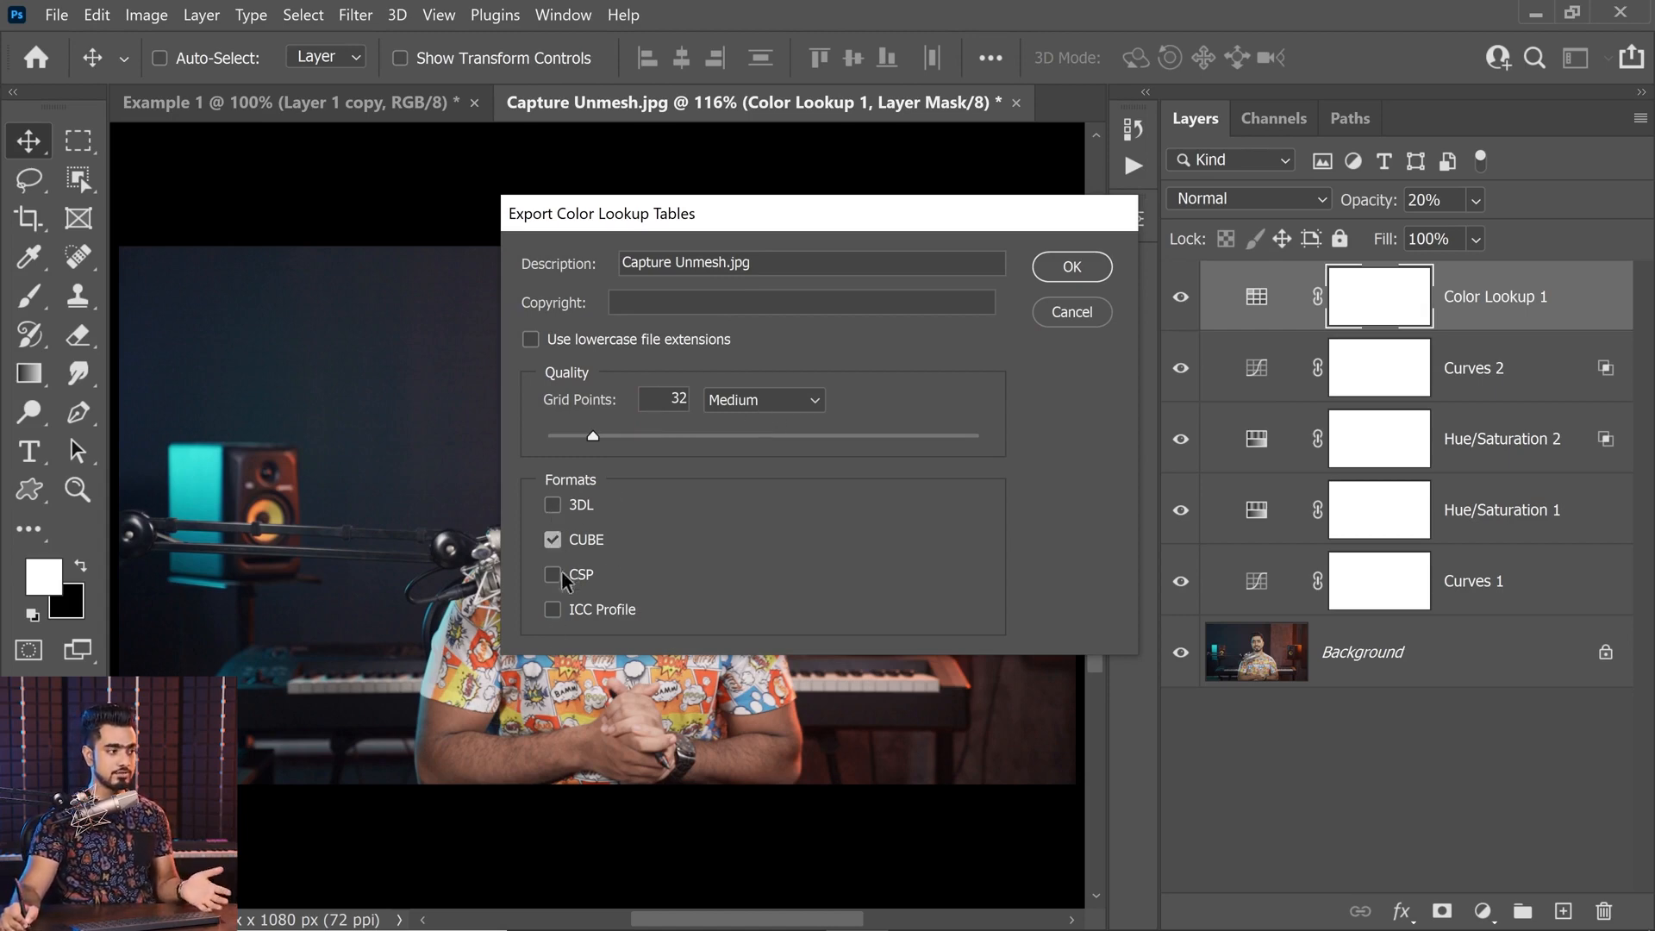
click(1071, 266)
click(1438, 730)
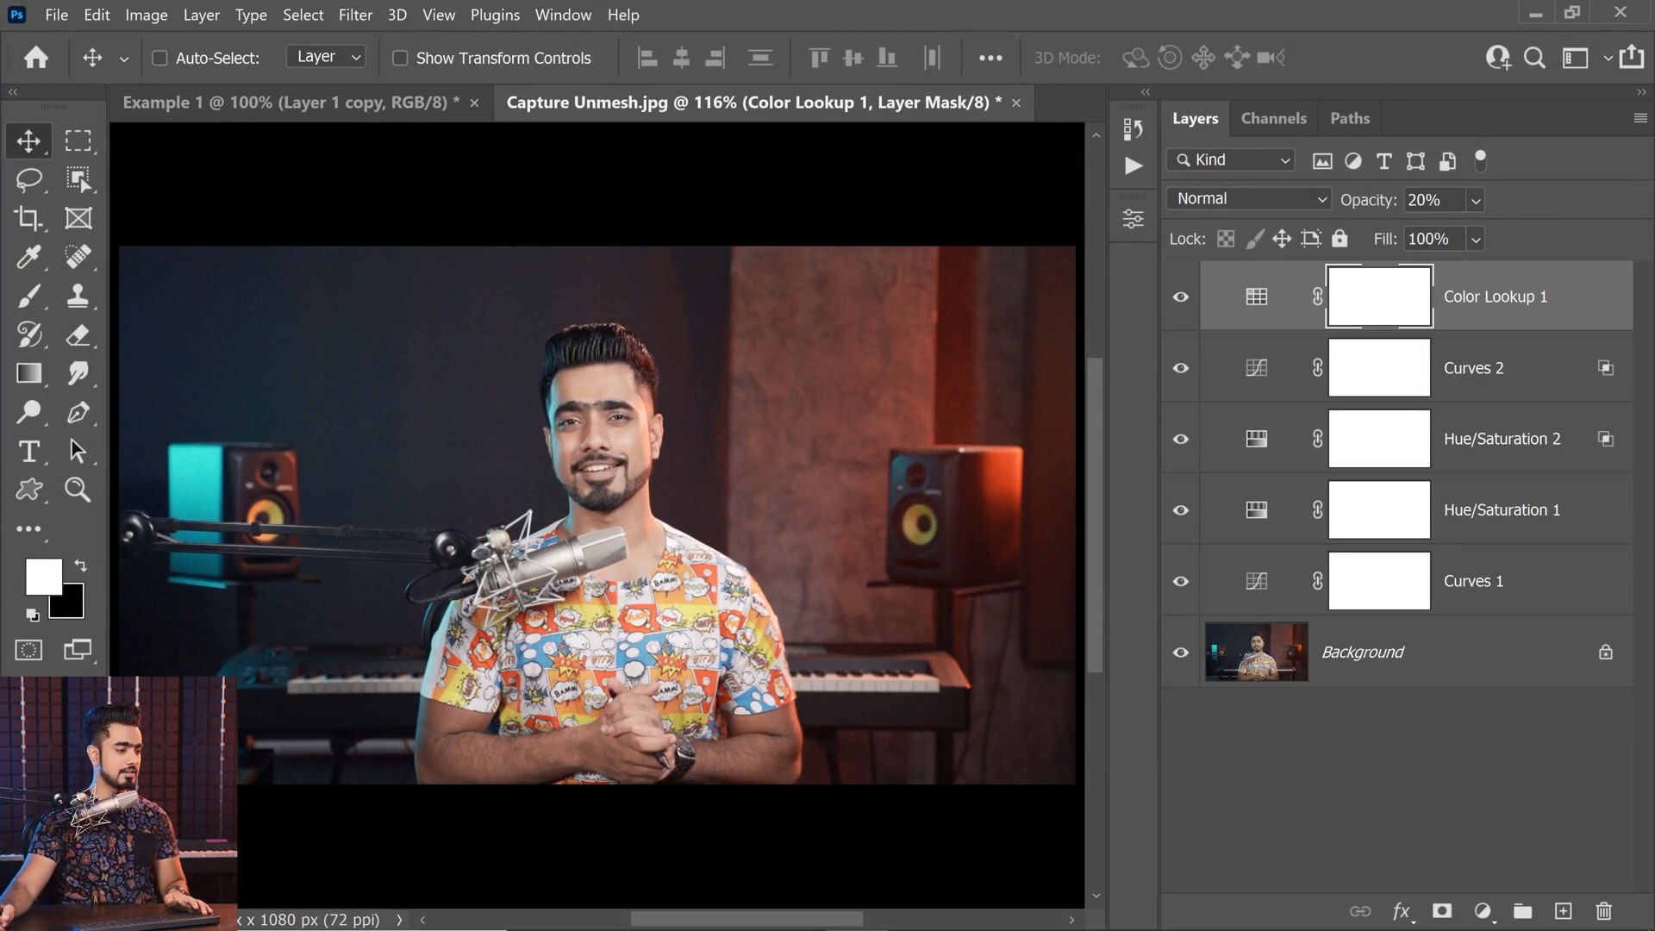
- Switch to Premiere Pro, search the effects for Lumetri Color, and apply it to the C0010.MP4 clip on track V1
click(984, 918)
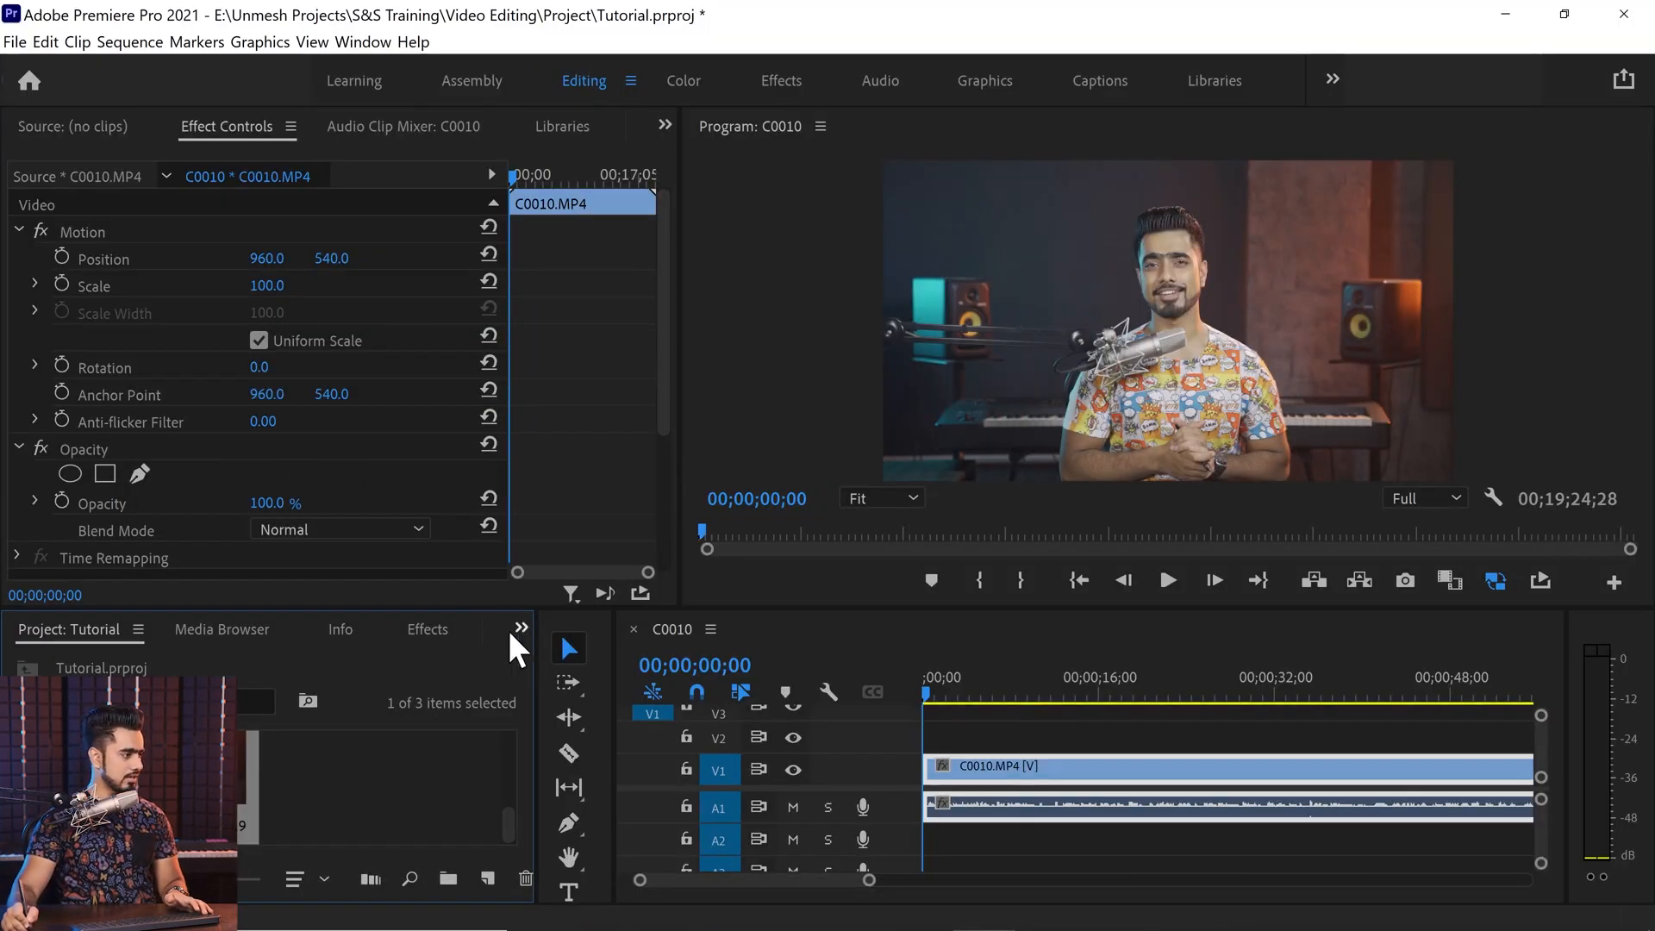
click(428, 629)
click(185, 653)
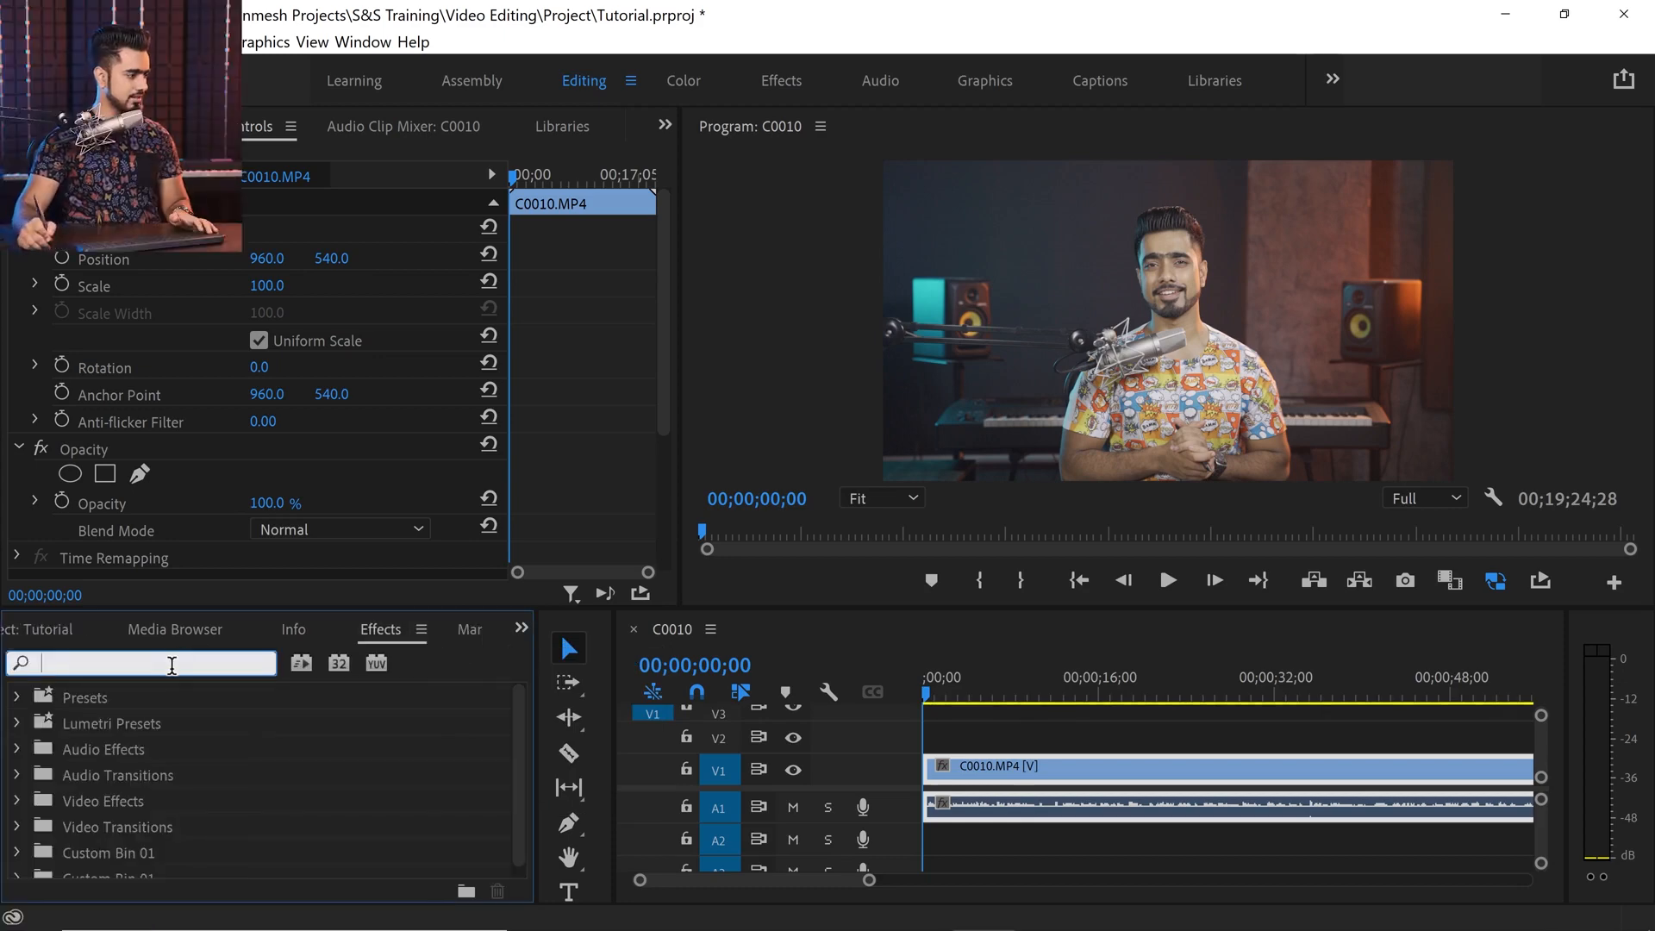
text(lumetr)
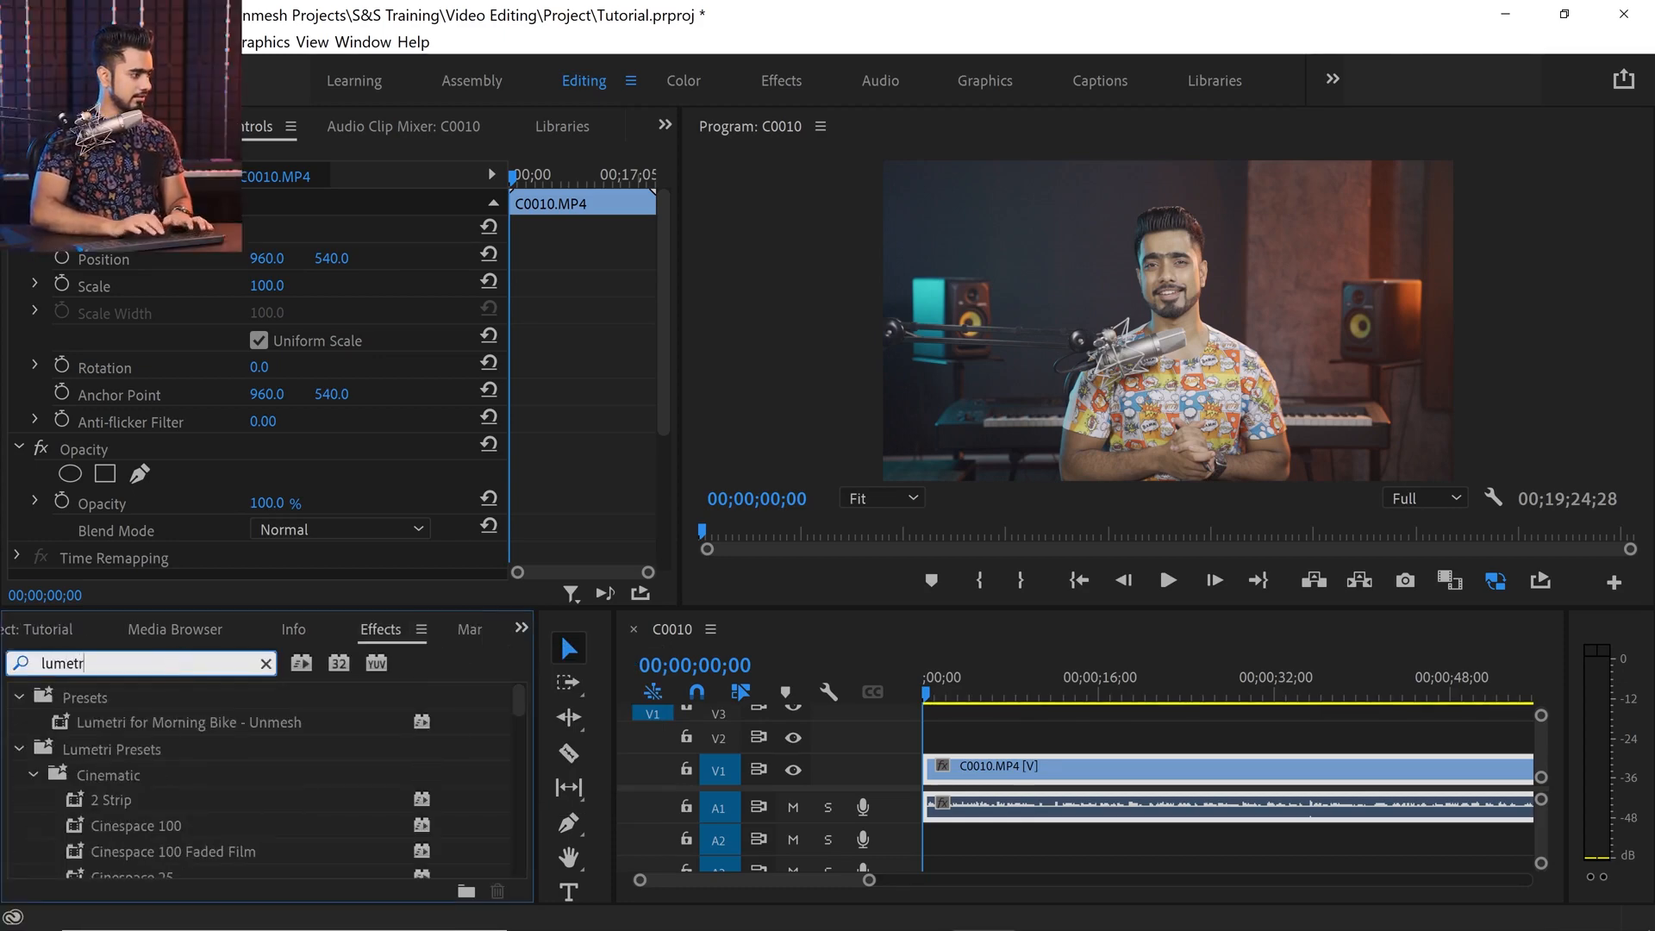
drag(519, 703, 505, 869)
drag(349, 788, 990, 776)
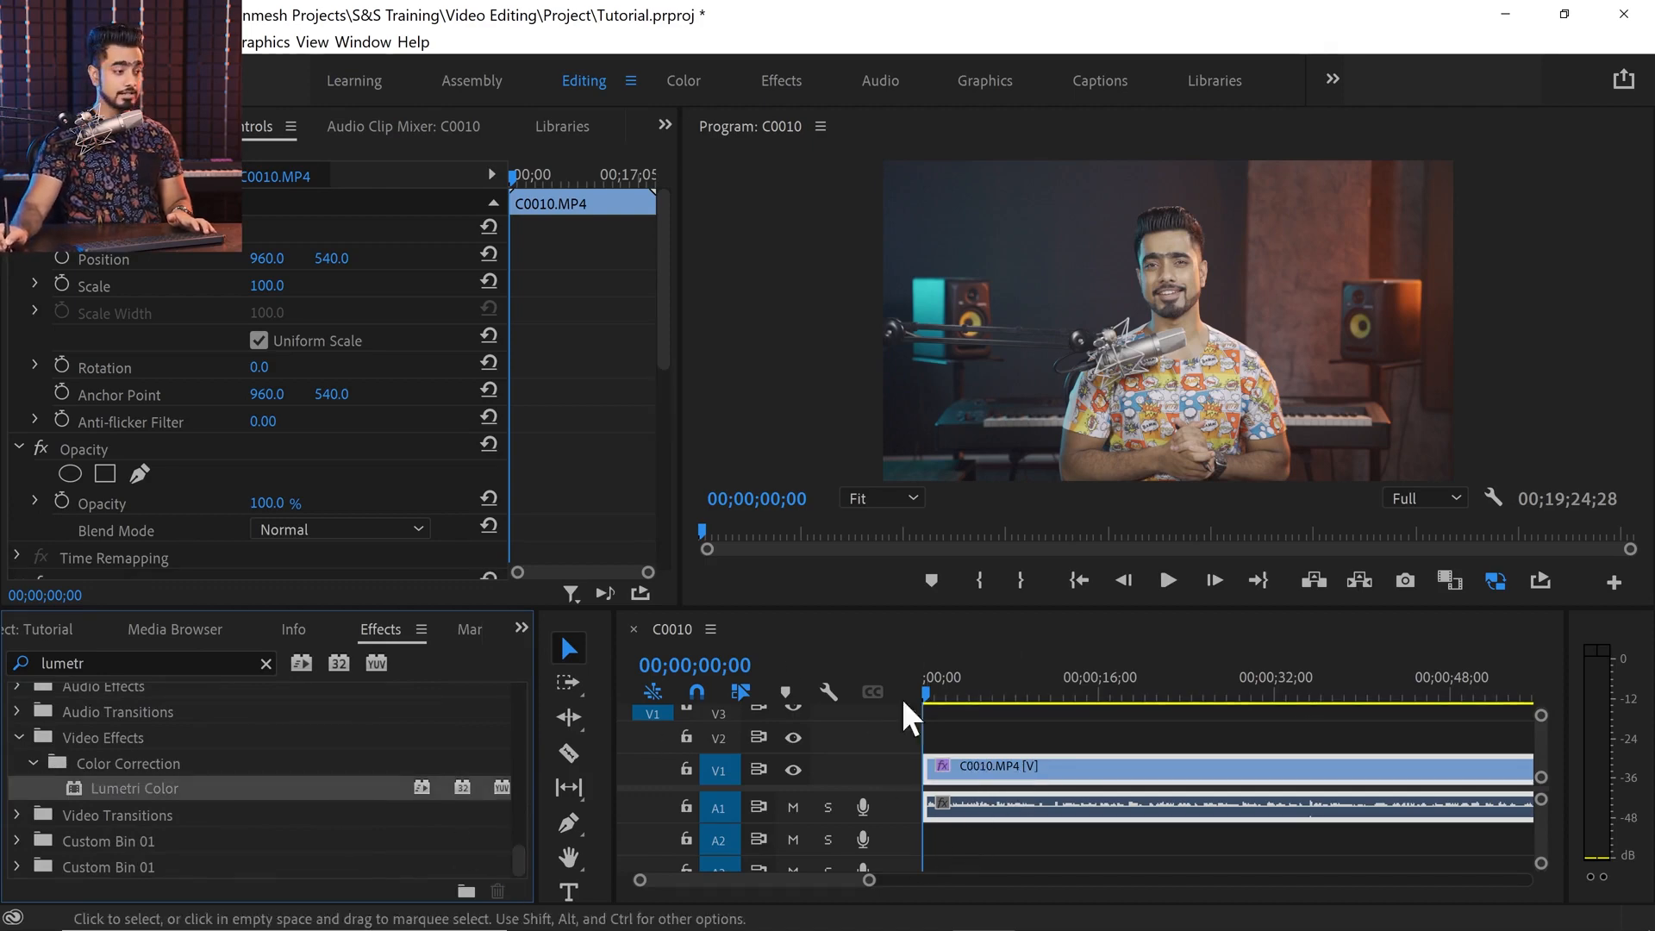
- Load the exported CUBE file from the Examples folder as the Look in Lumetri Color's Creative section
drag(655, 338, 638, 431)
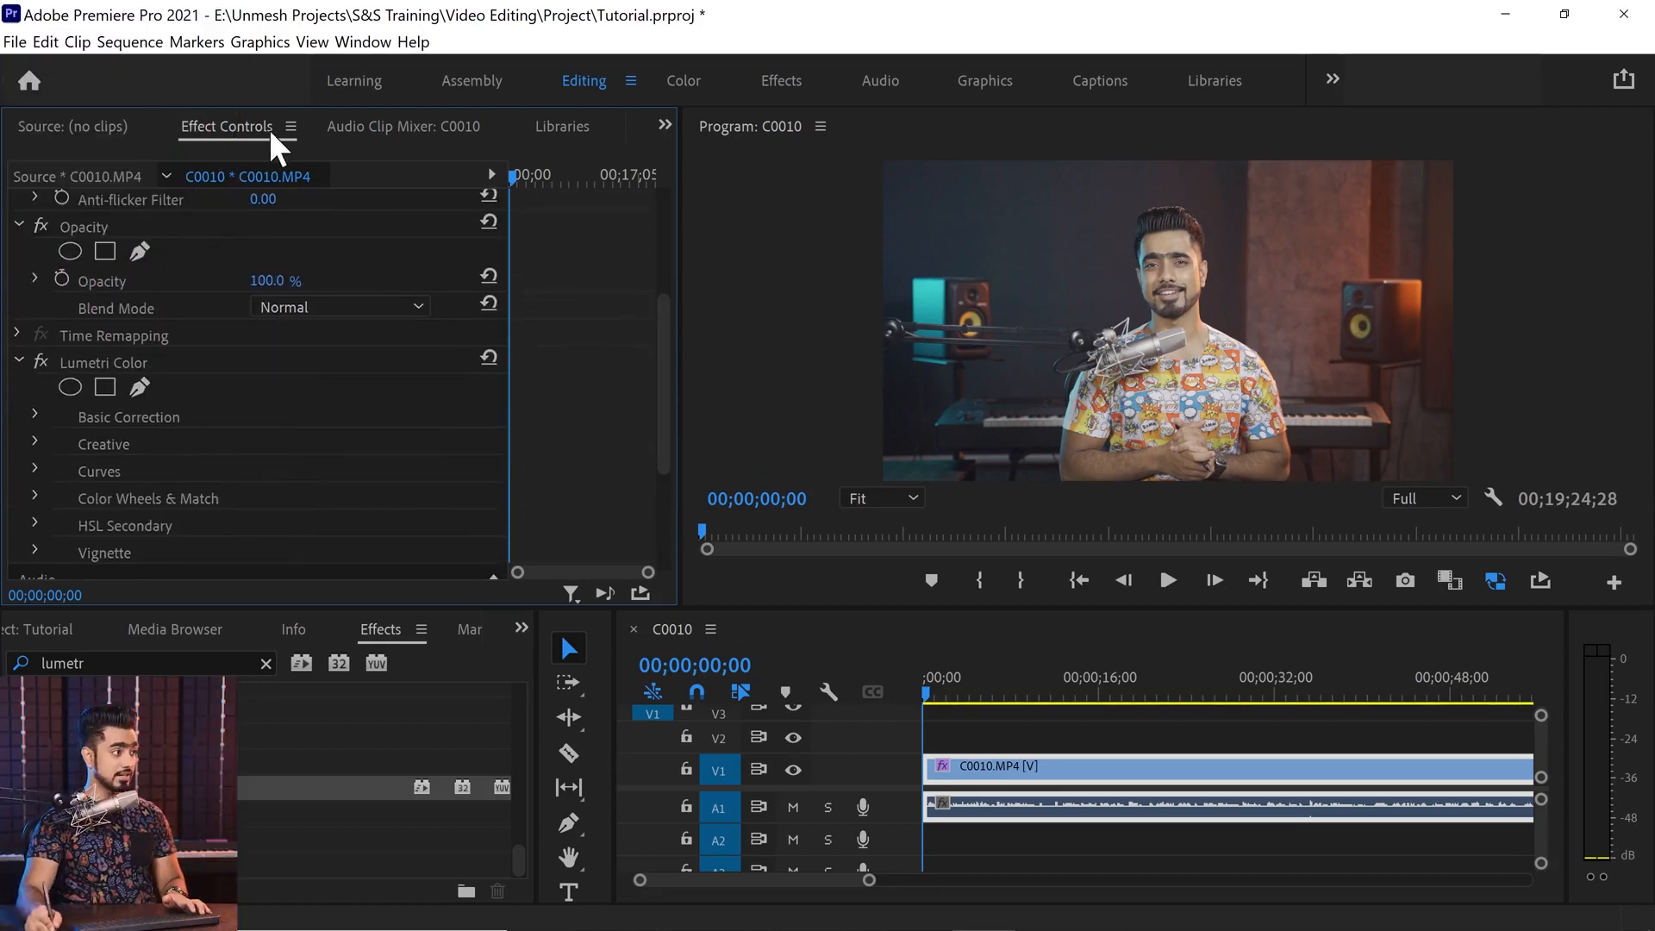
click(34, 441)
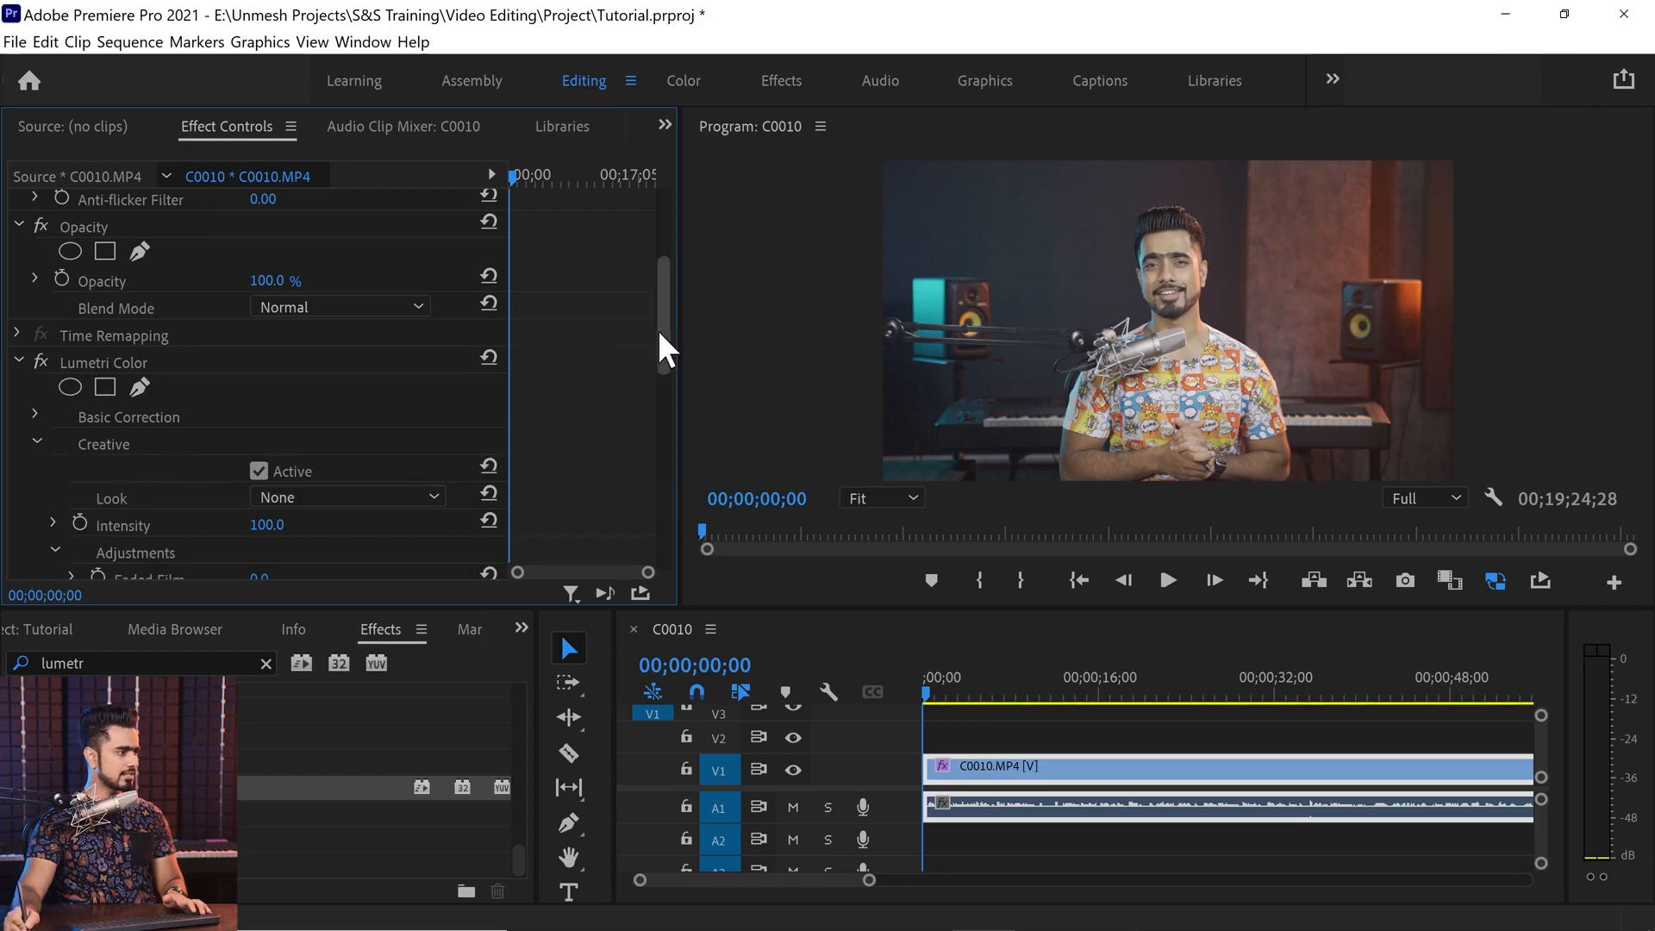
drag(663, 345, 650, 384)
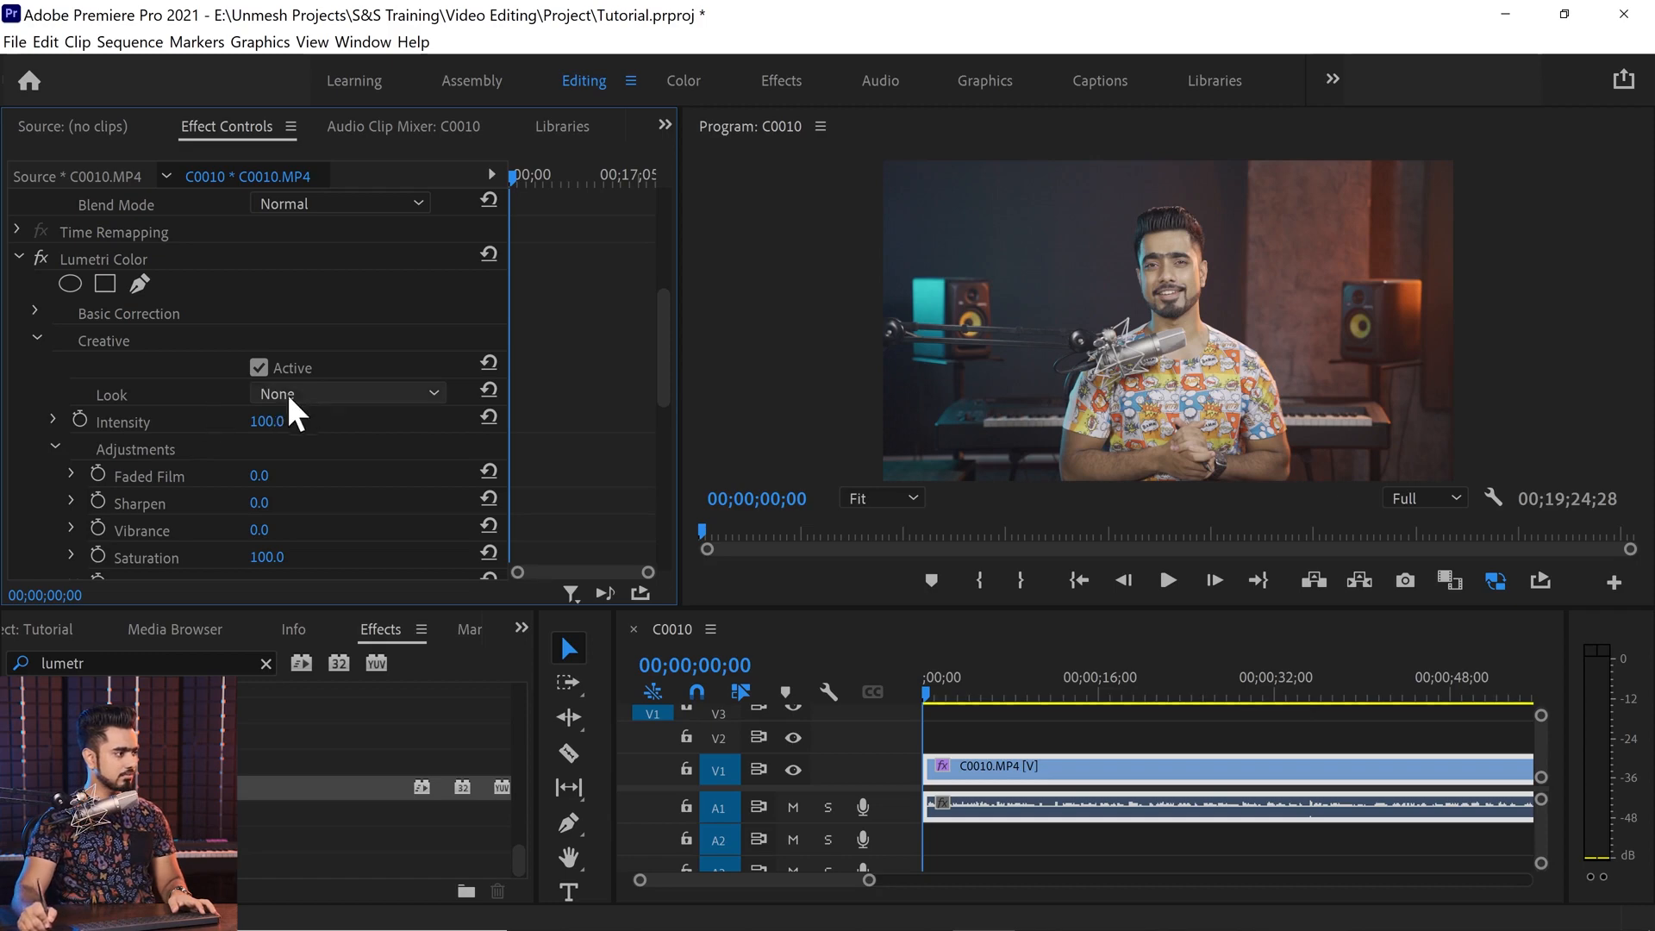
click(352, 395)
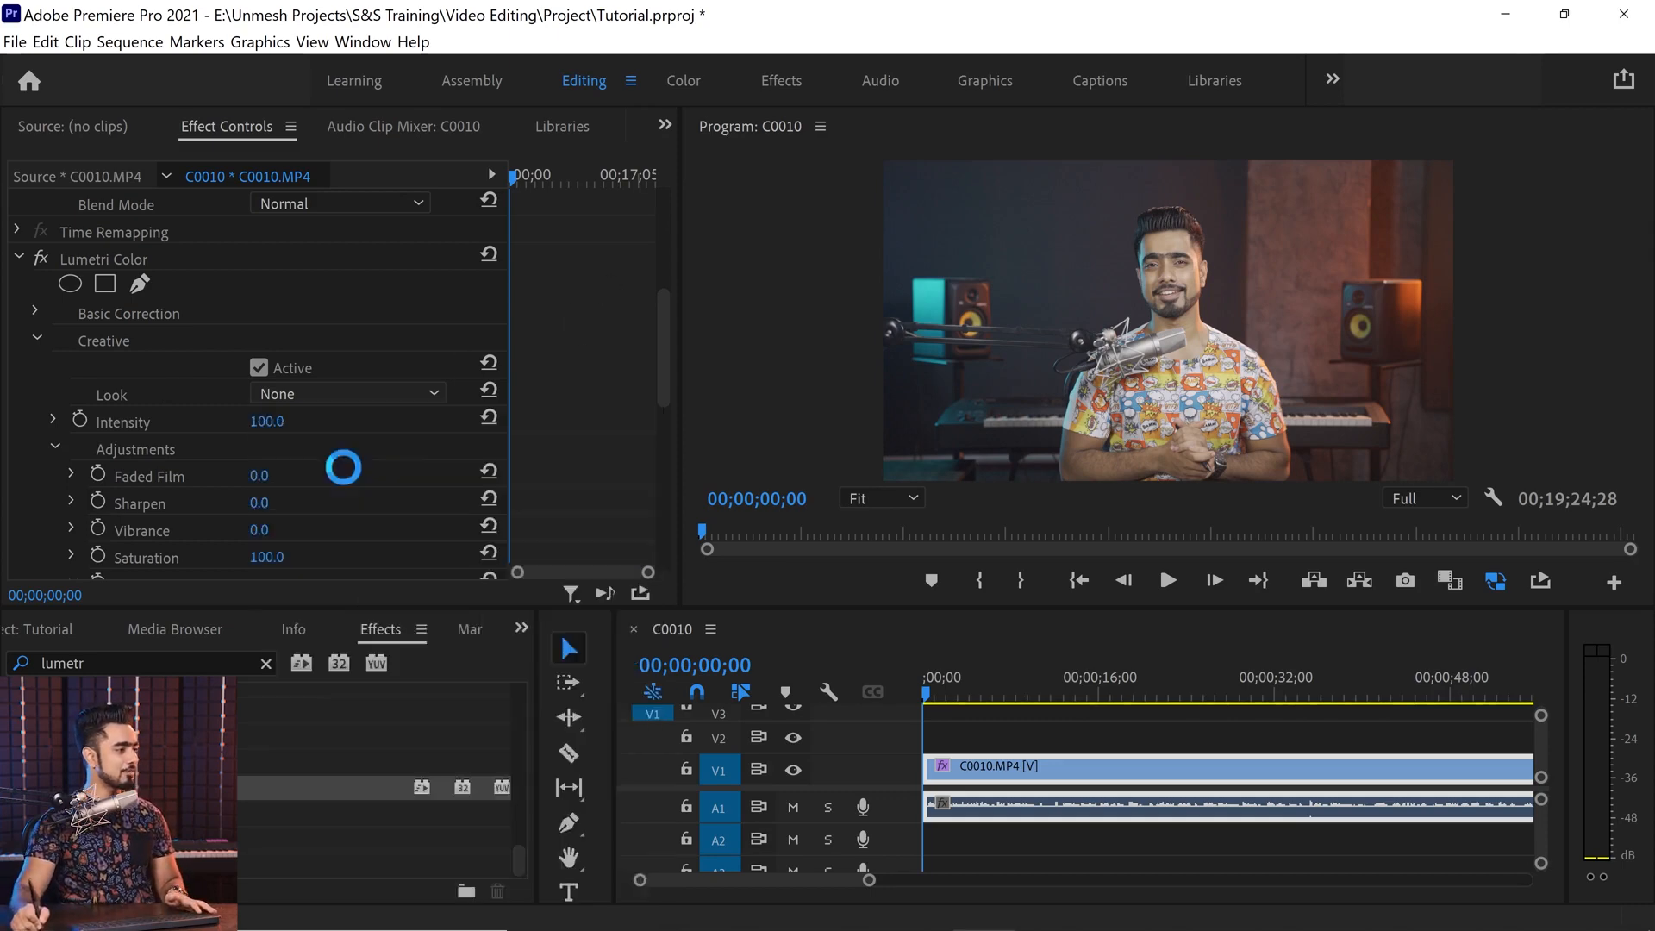
click(339, 473)
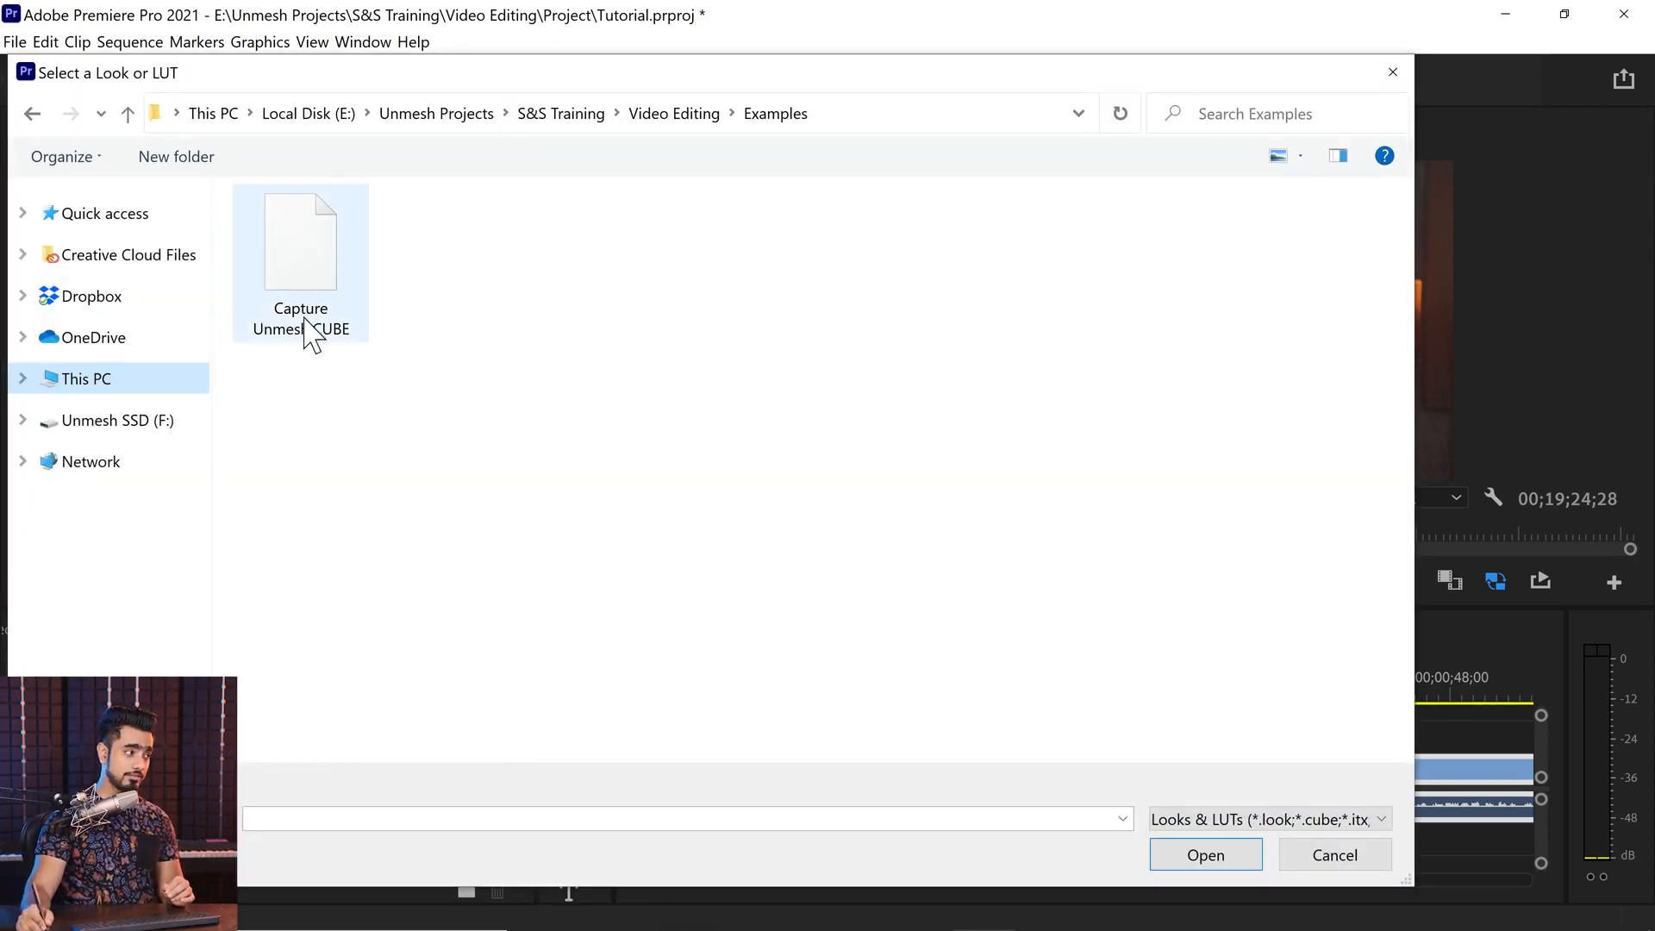
click(310, 328)
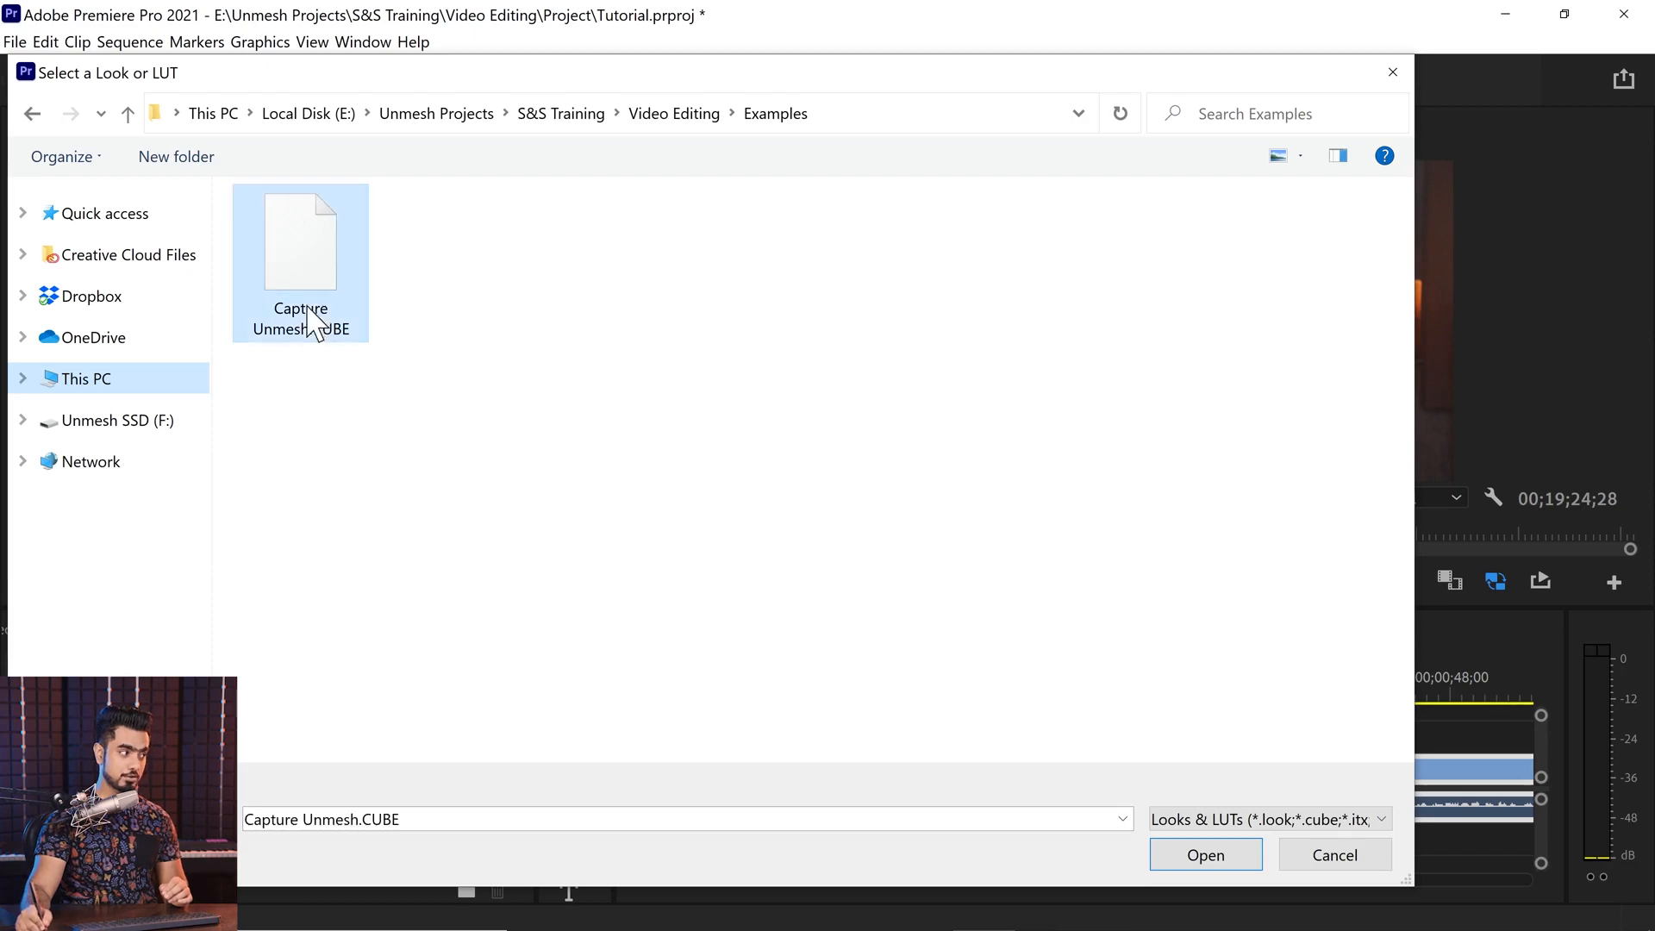
click(1205, 866)
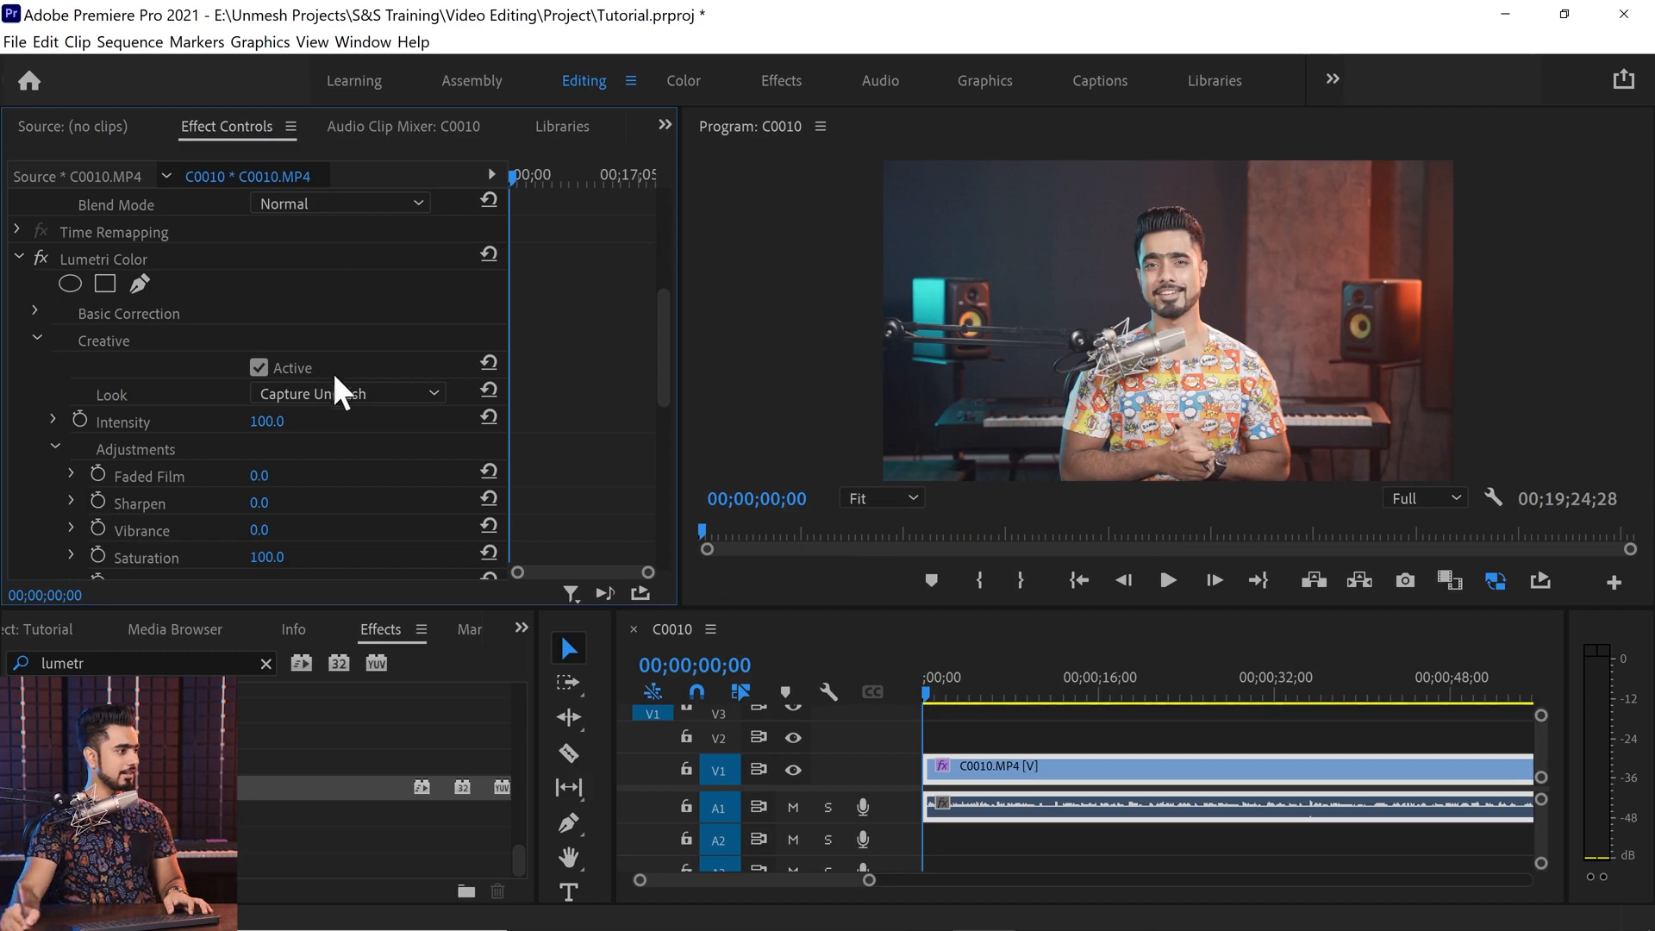
- Toggle the Creative section off and on repeatedly to compare the clip with and without the LUT, leaving it active
click(257, 366)
click(259, 366)
click(257, 367)
click(255, 364)
click(255, 366)
click(257, 368)
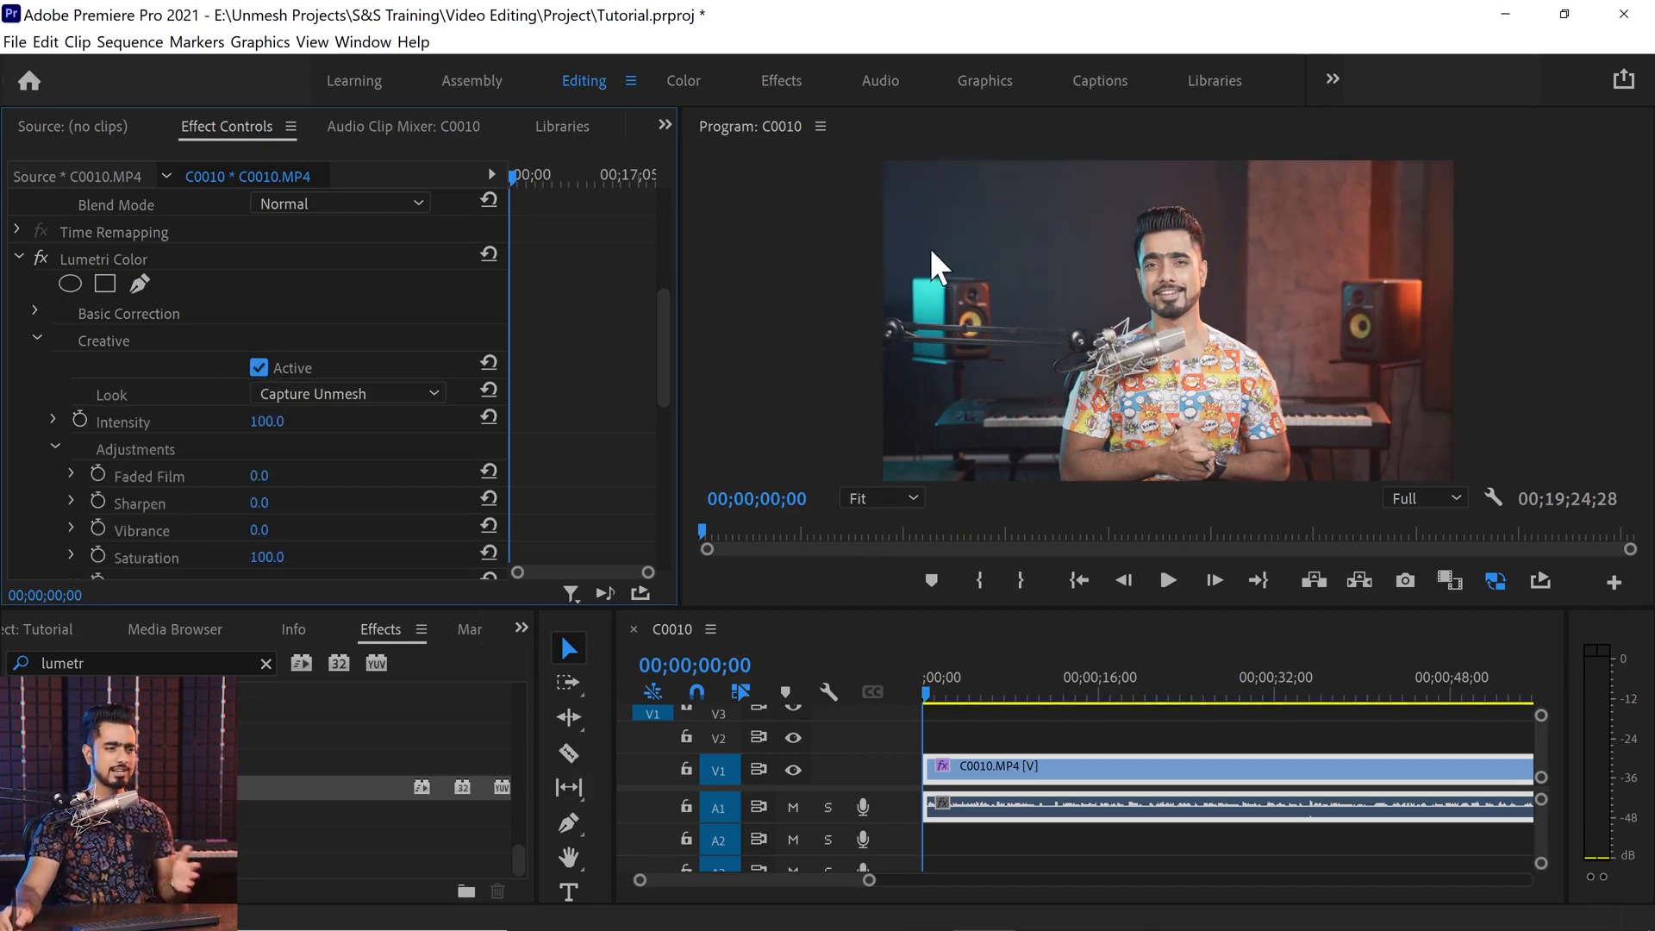
- Set Blacks to -10 in Lumetri Color's Basic Correction section
click(35, 312)
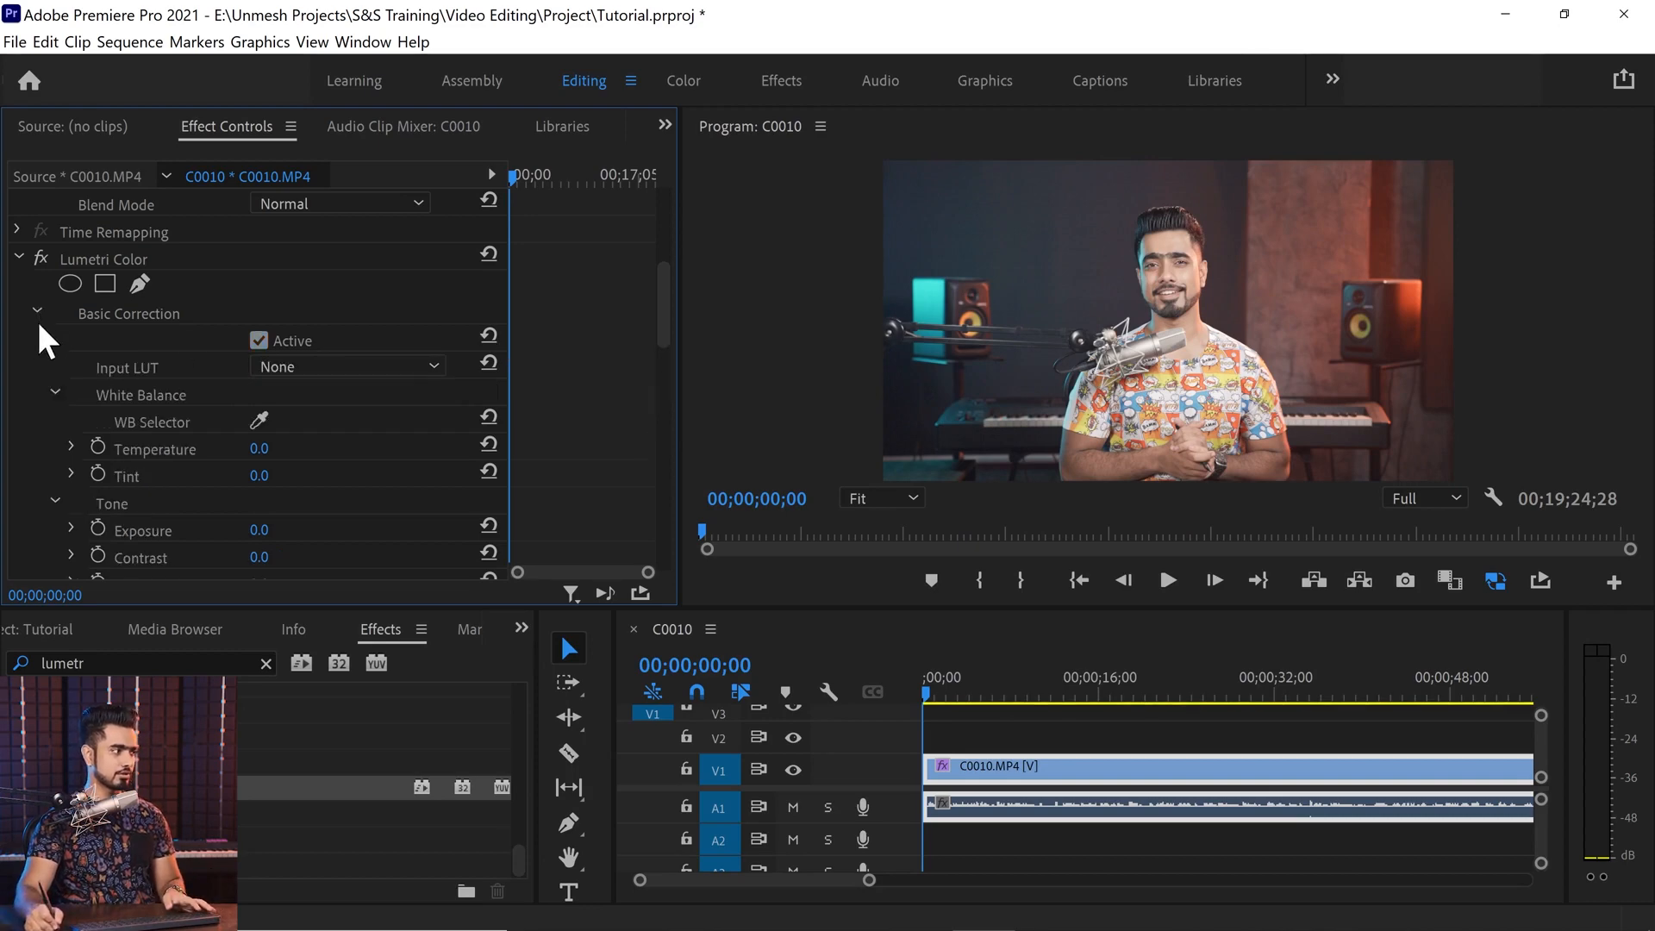
drag(664, 341, 642, 401)
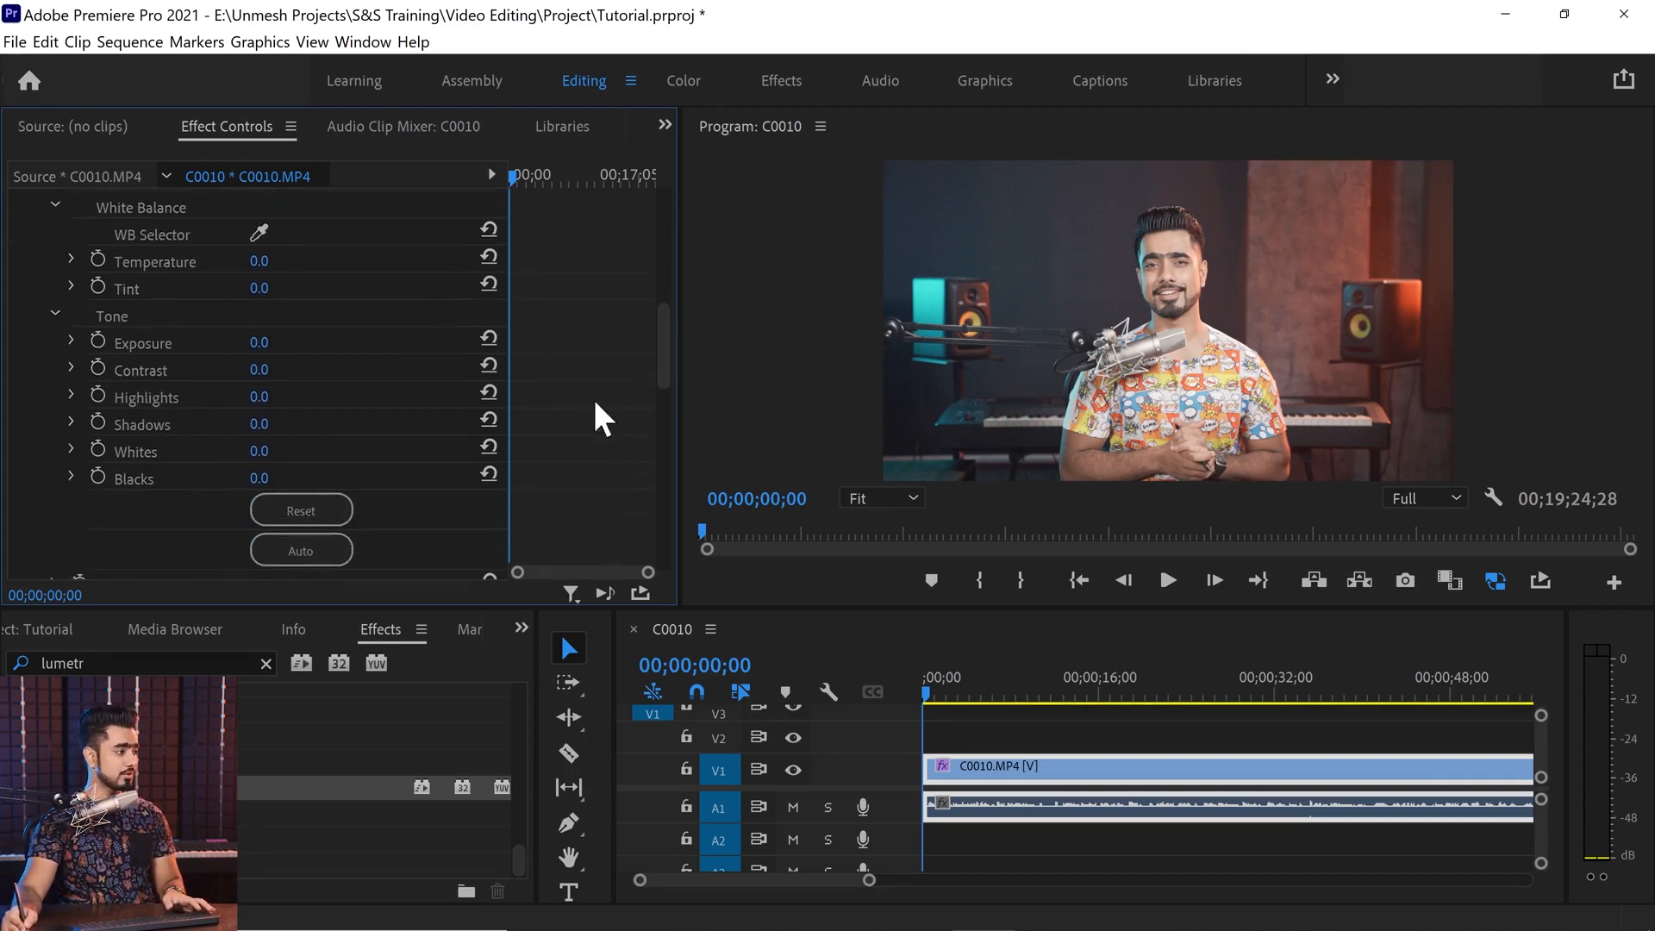
click(261, 480)
text(-10)
key(Return)
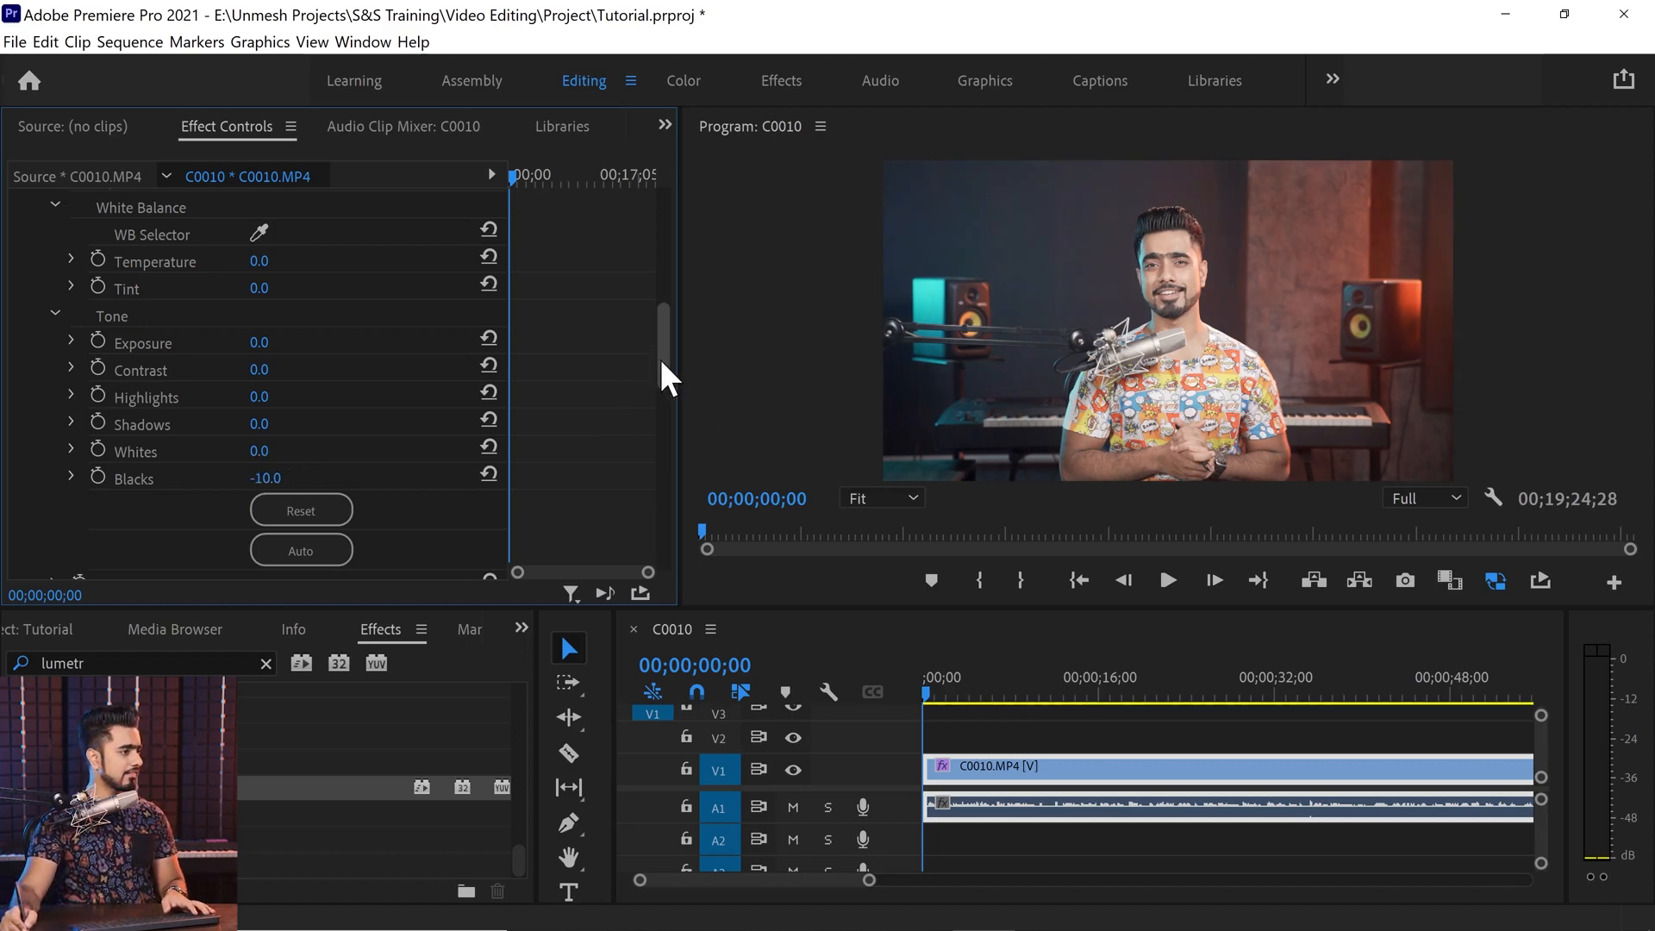
- Try Exposure values of -4 and -0.4 in the Tone settings, and return Exposure to 0 to compare
drag(661, 362, 656, 369)
click(262, 309)
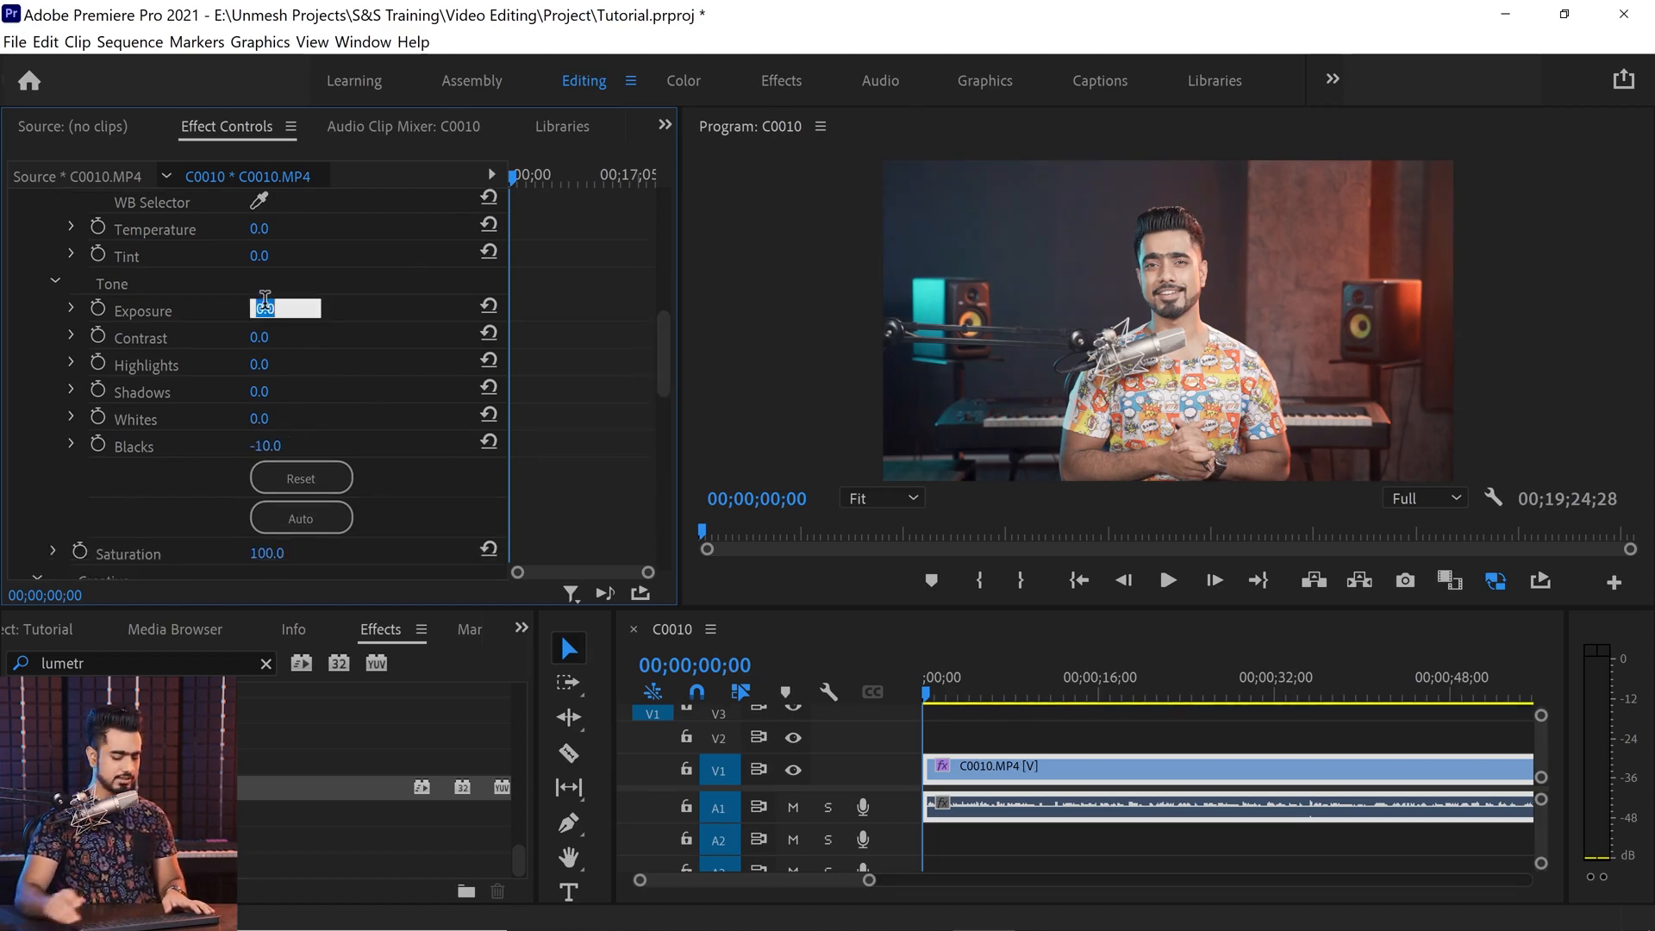
text(-04)
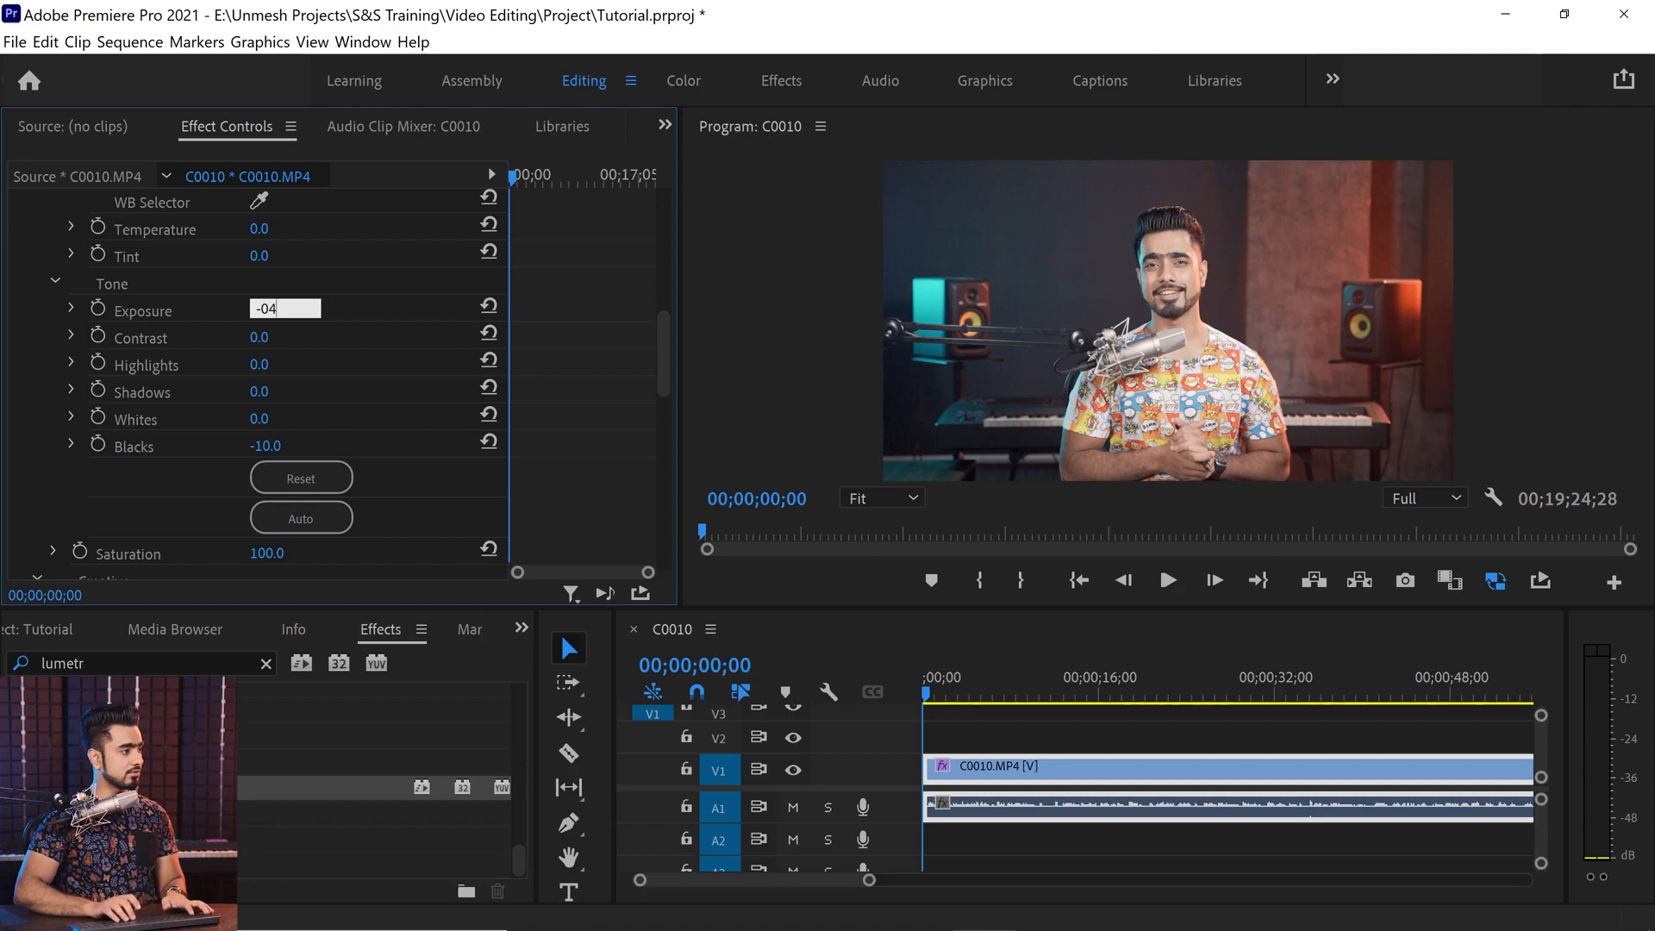
key(Return)
click(268, 310)
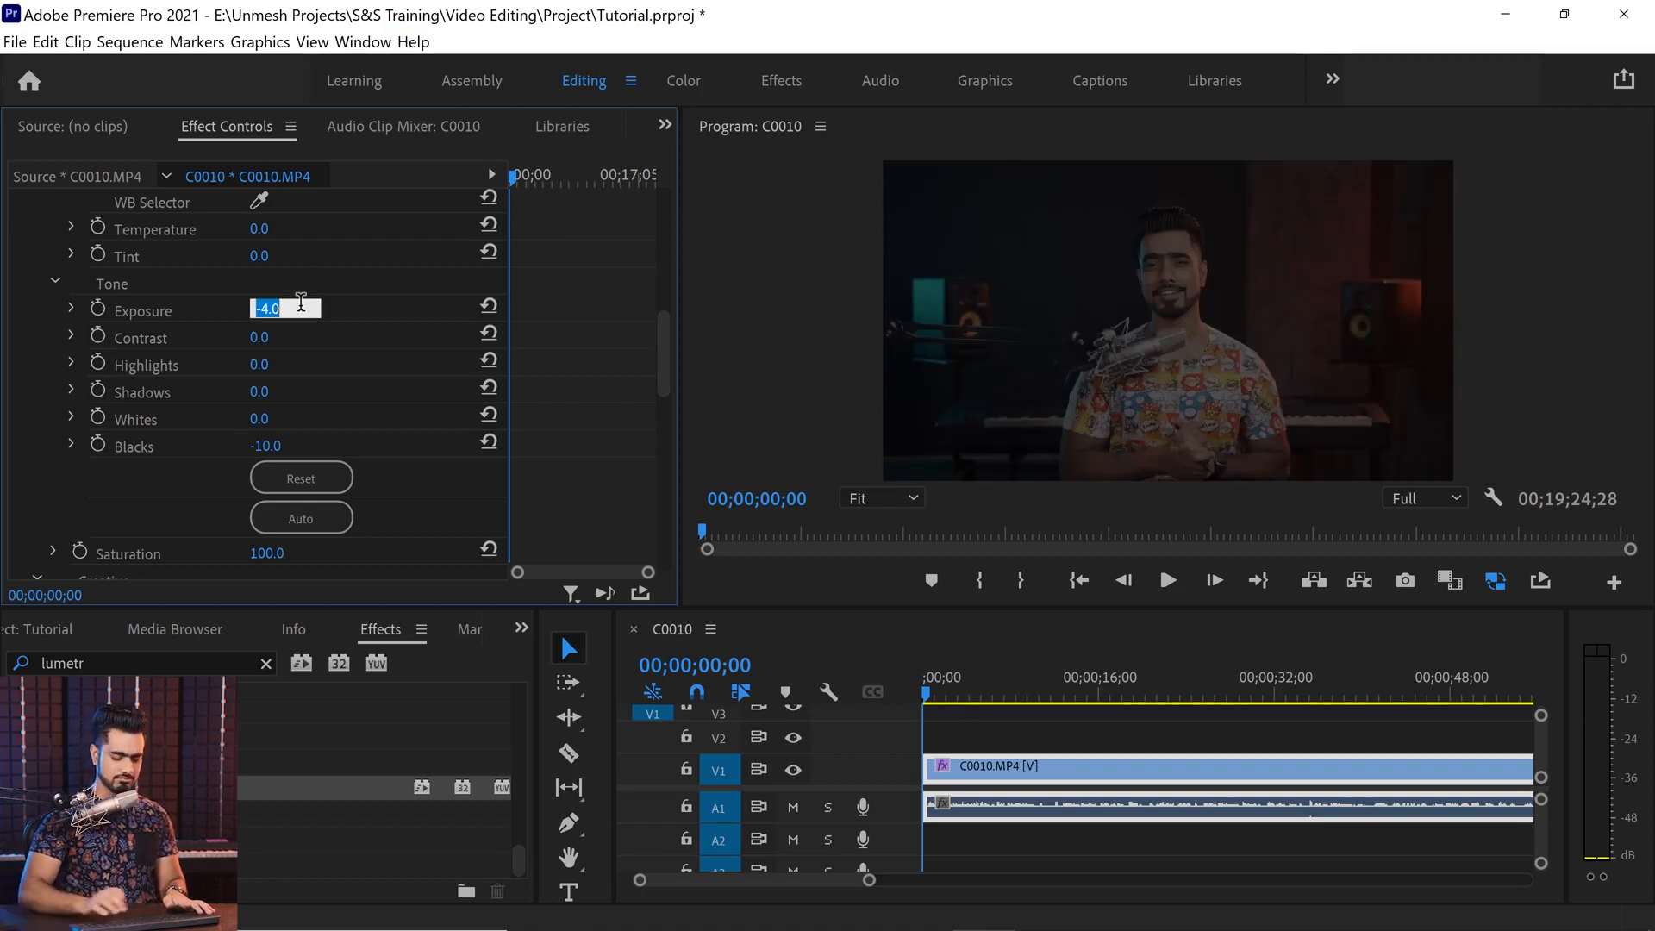
text(-0)
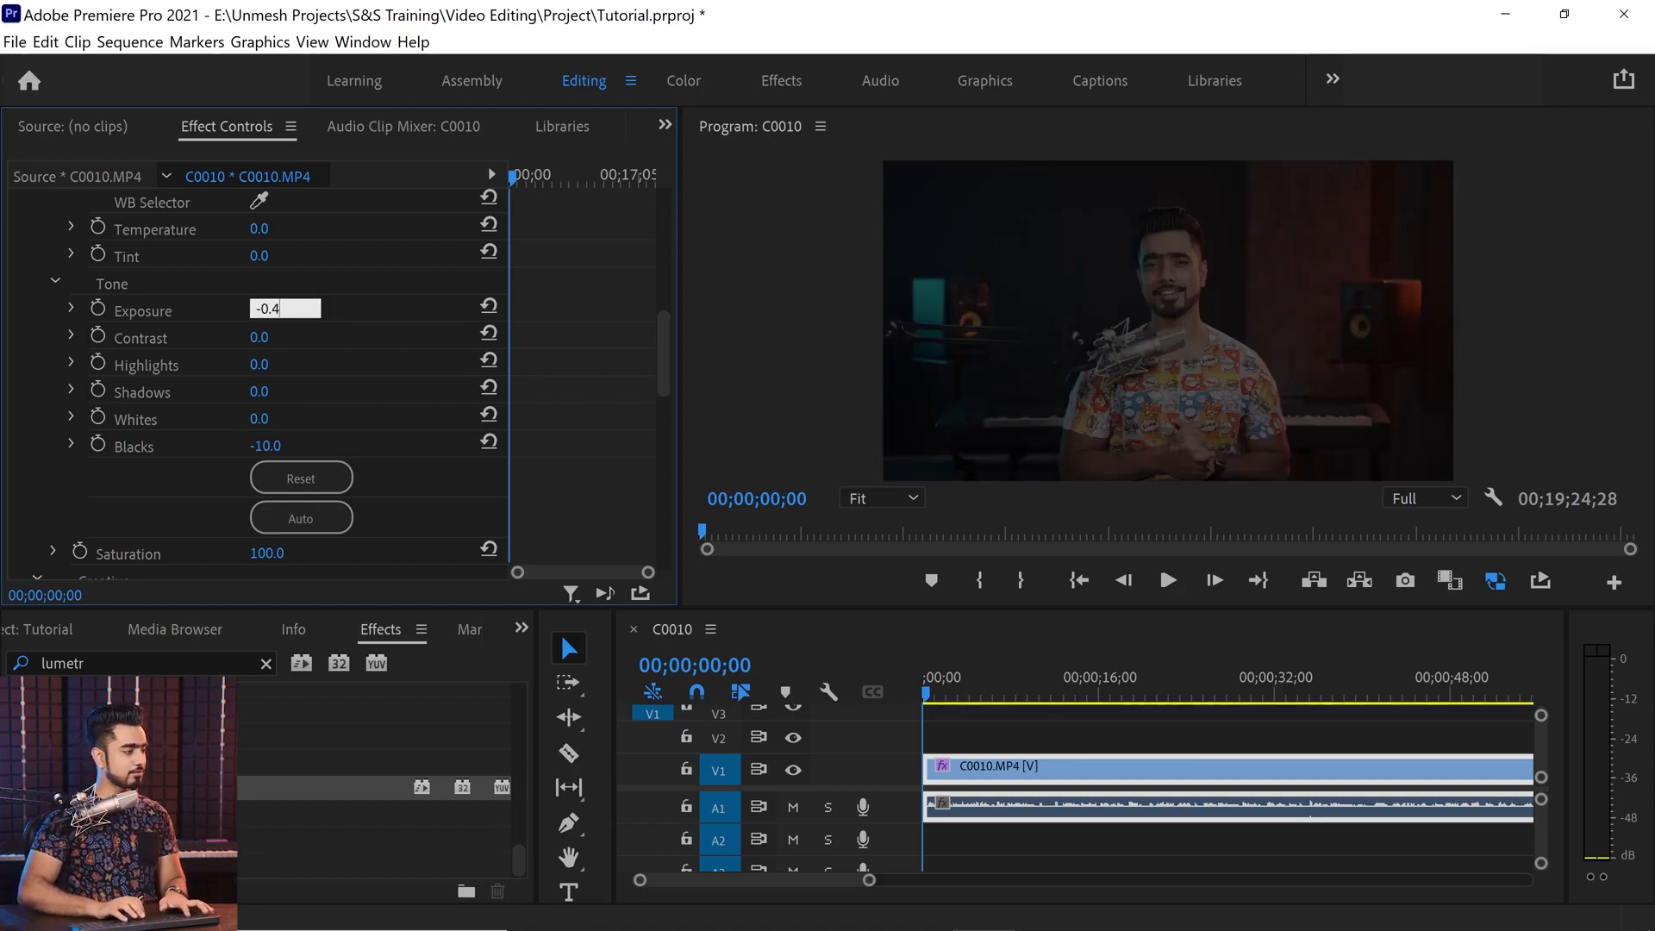
text(.4)
key(Return)
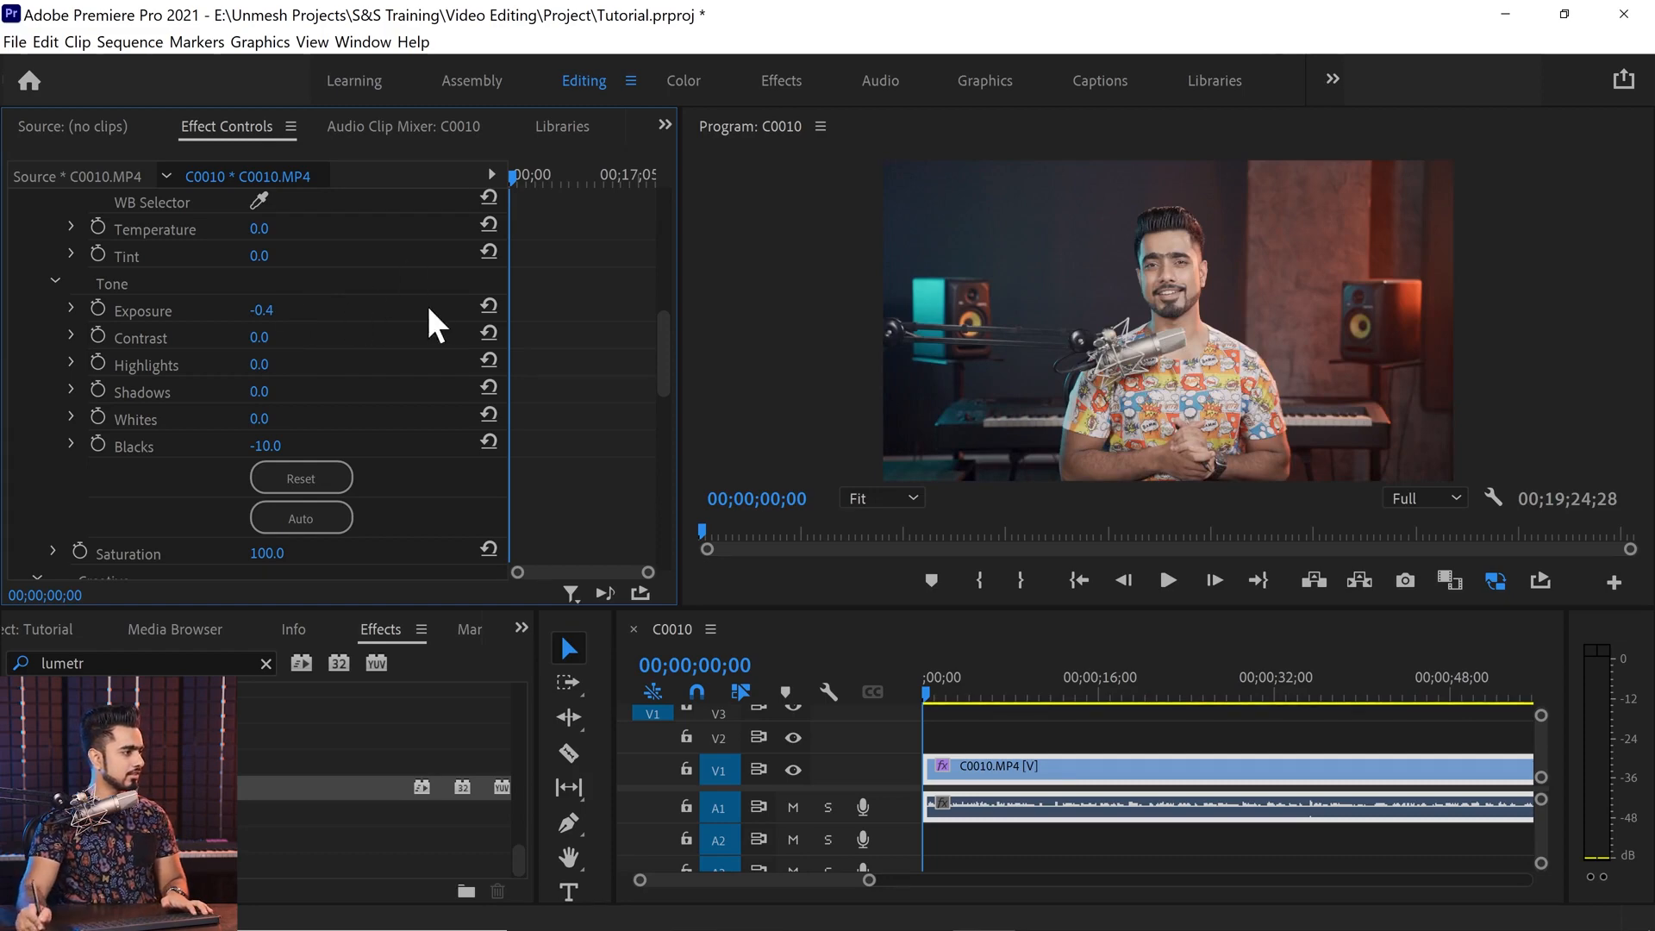
click(263, 310)
text(0)
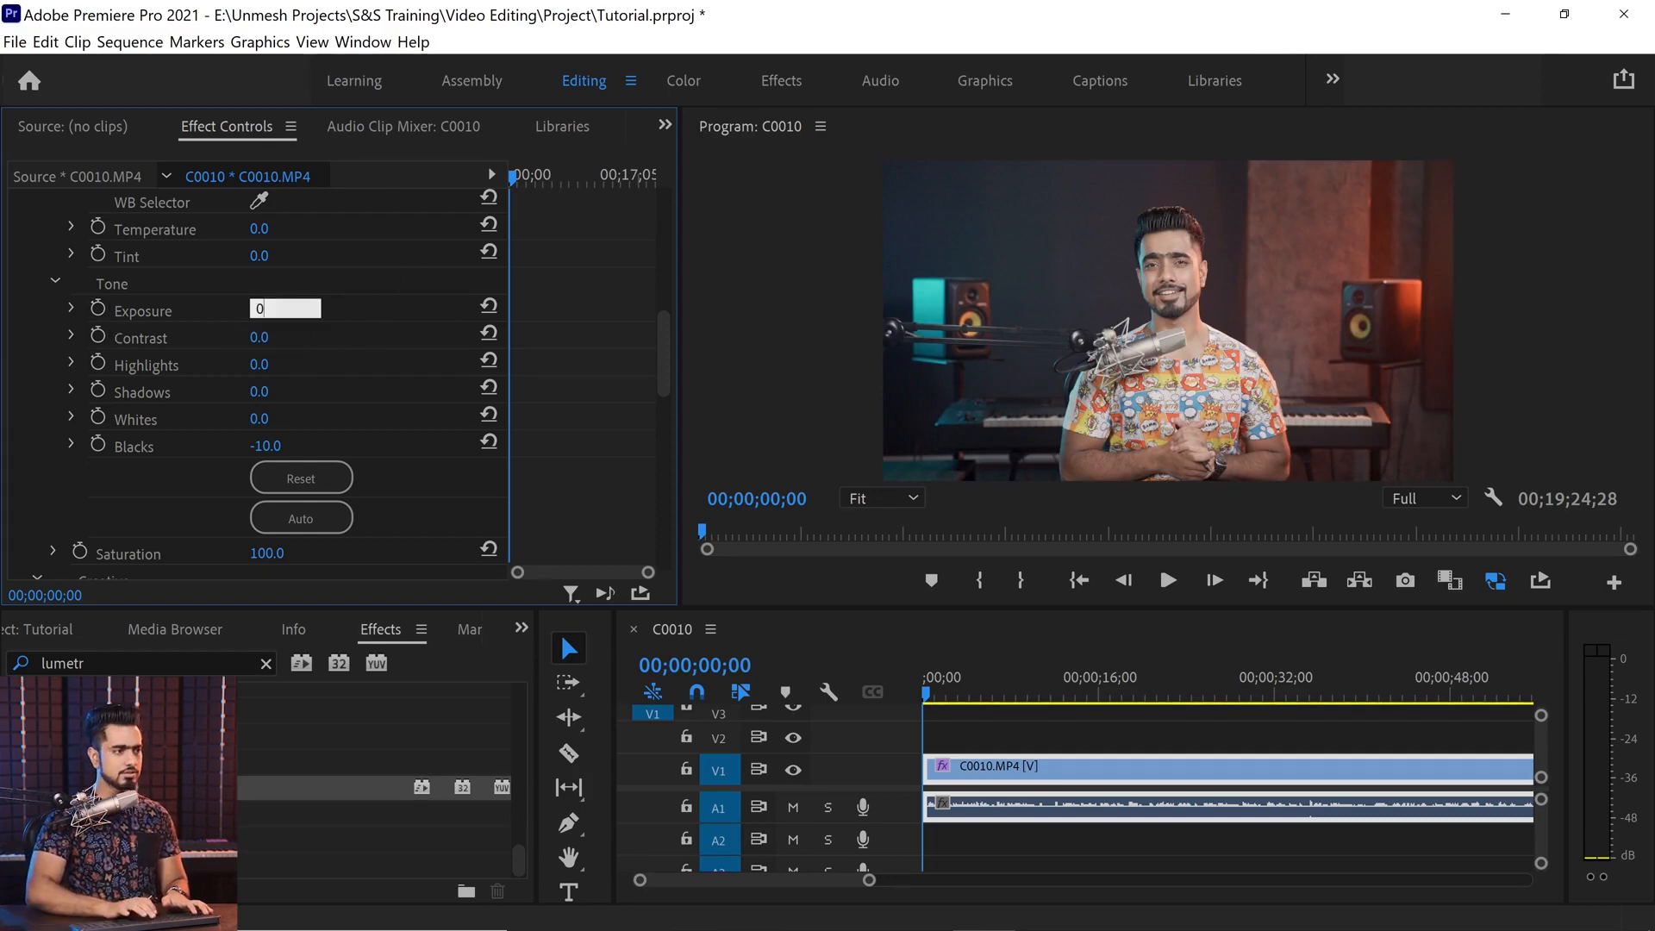
key(Return)
- Set the Exposure in the Tone settings to -0.2
click(261, 310)
text(-)
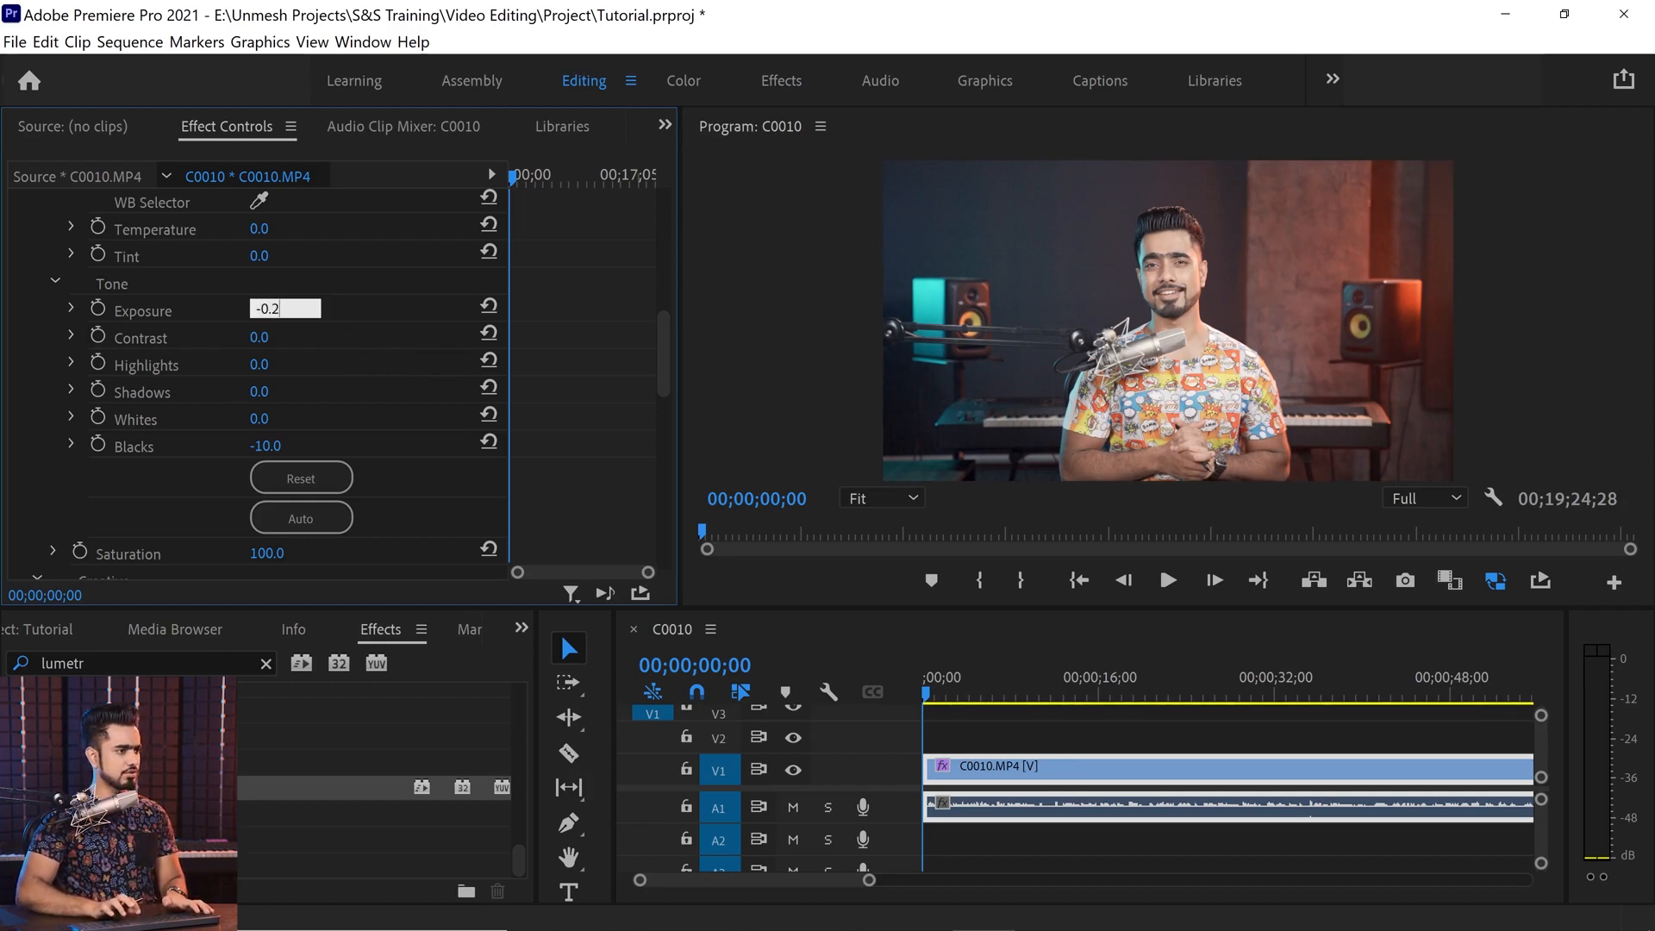
text(0.2)
key(Return)
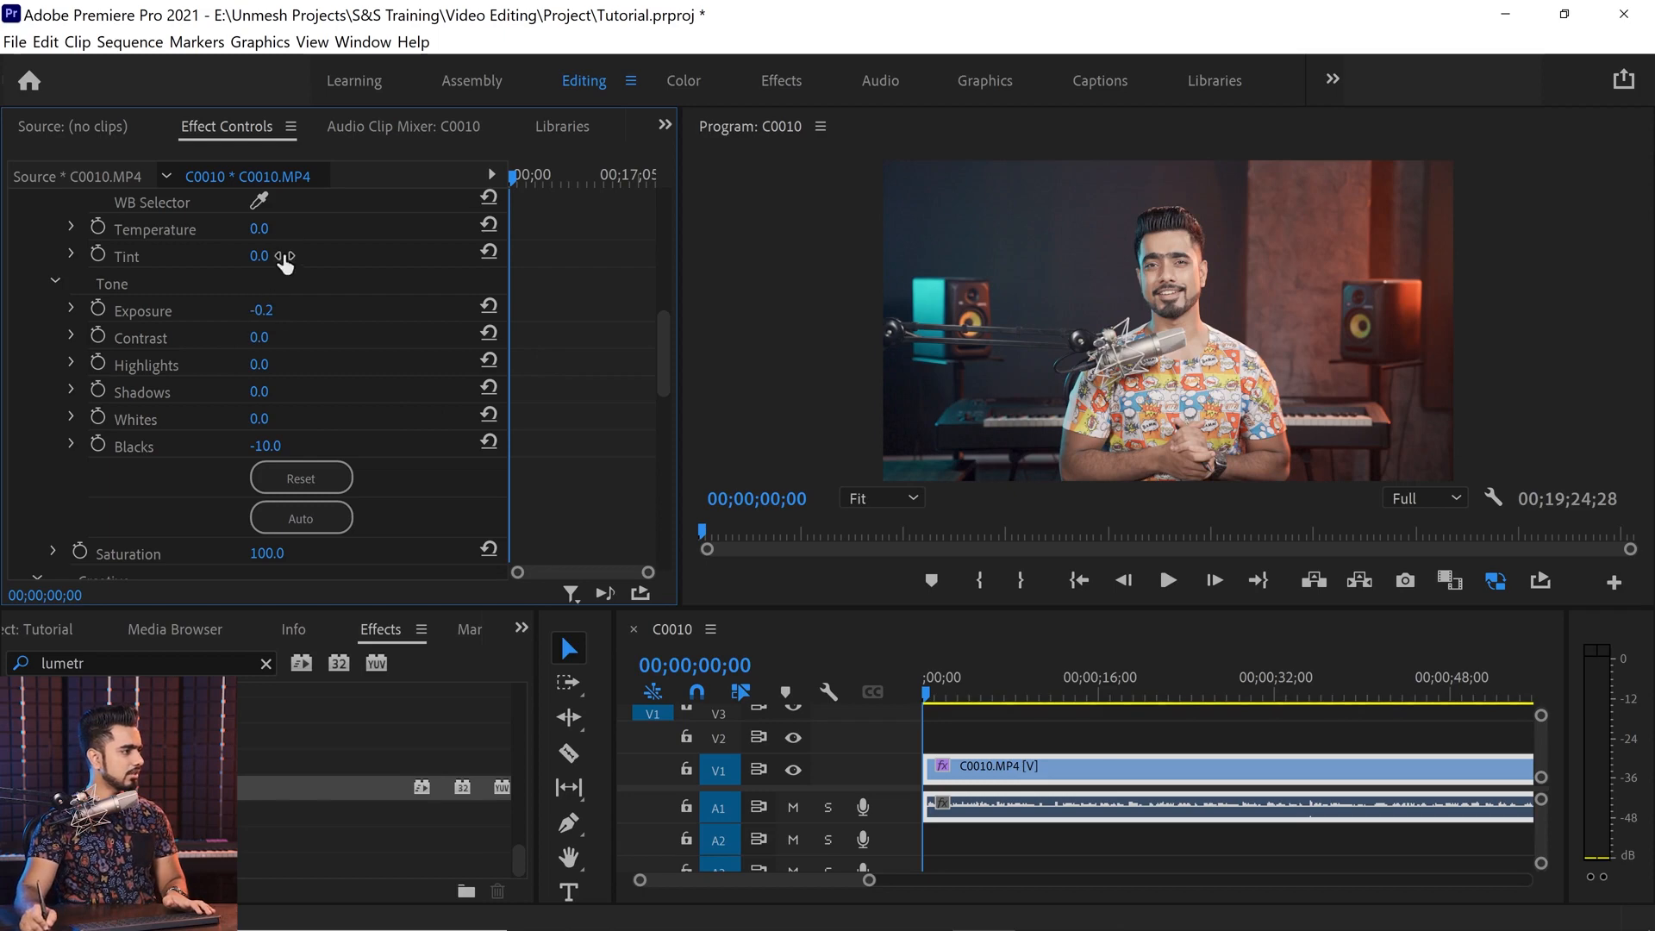
- Try a Contrast of 40 in the Tone settings and settle on 25
drag(657, 361, 616, 350)
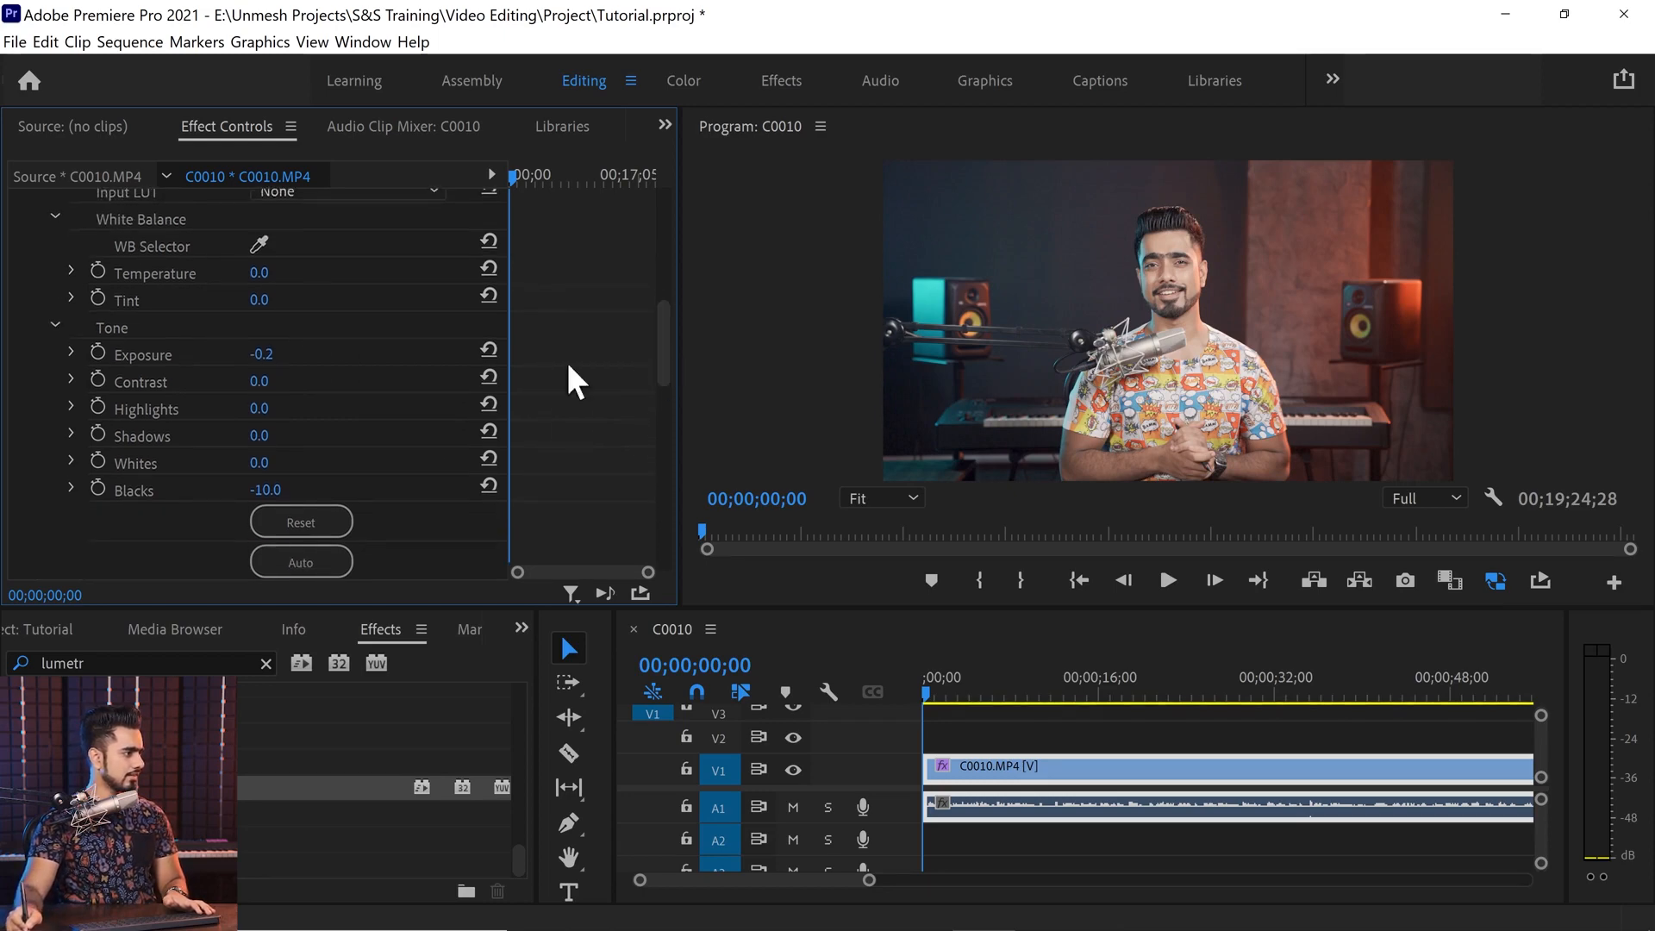
text(40)
key(Return)
click(263, 379)
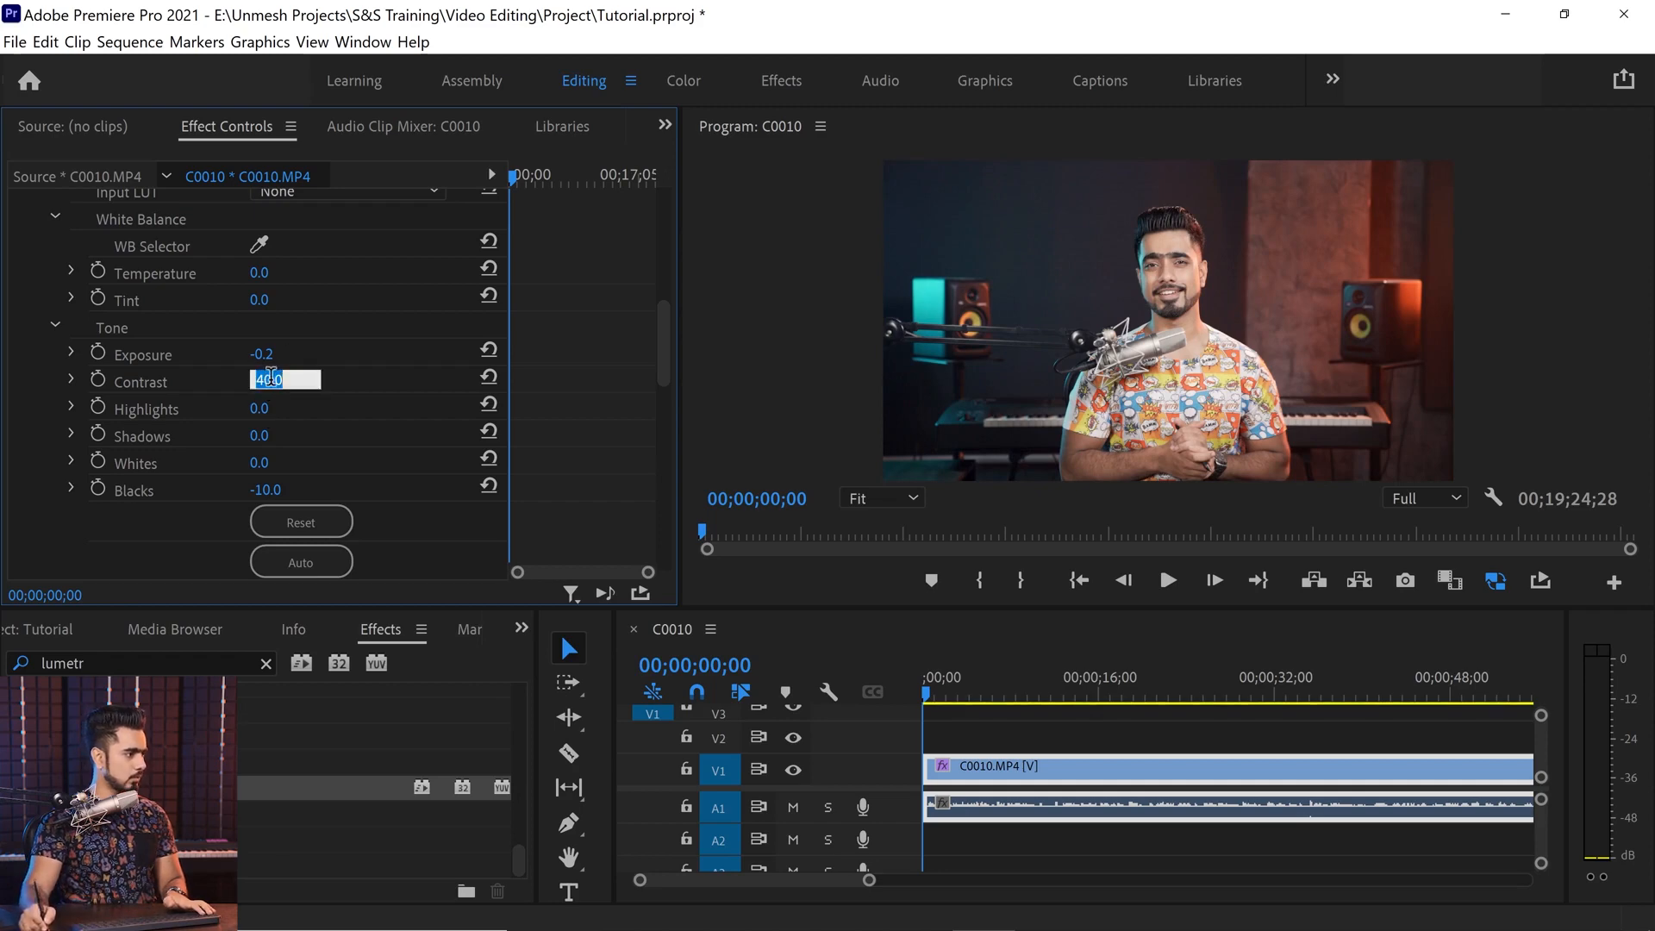
text(25)
key(Return)
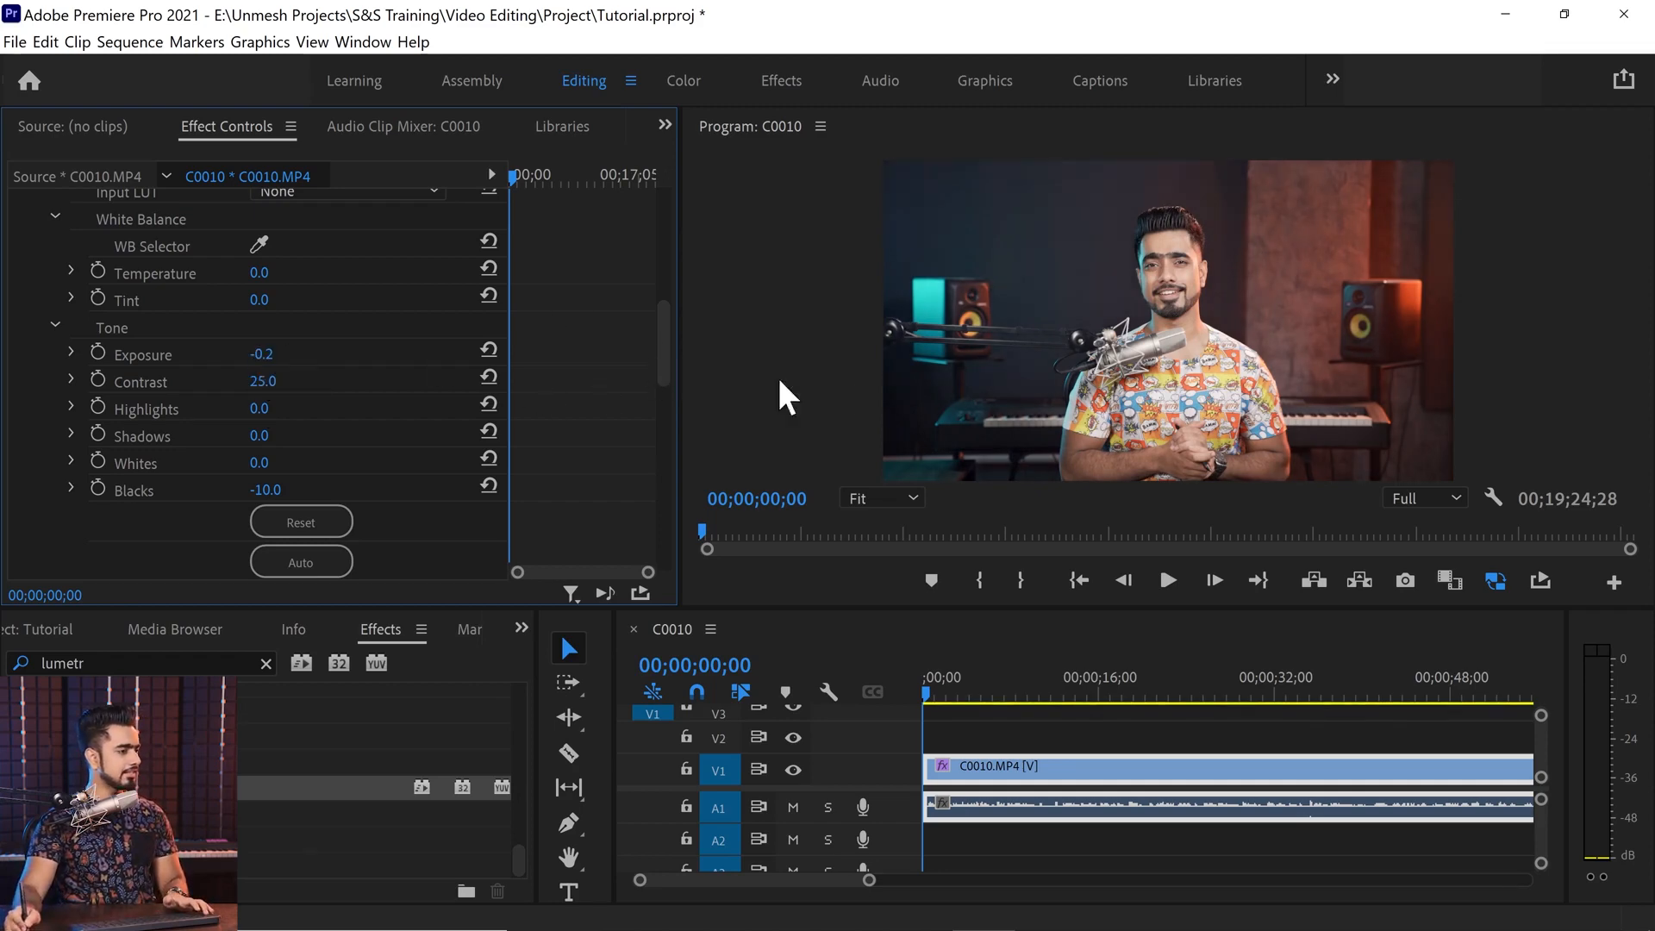
- Enlarge the Program monitor and Effect Controls area, and set Sharpen to 50 in the Creative adjustments
drag(981, 610, 980, 834)
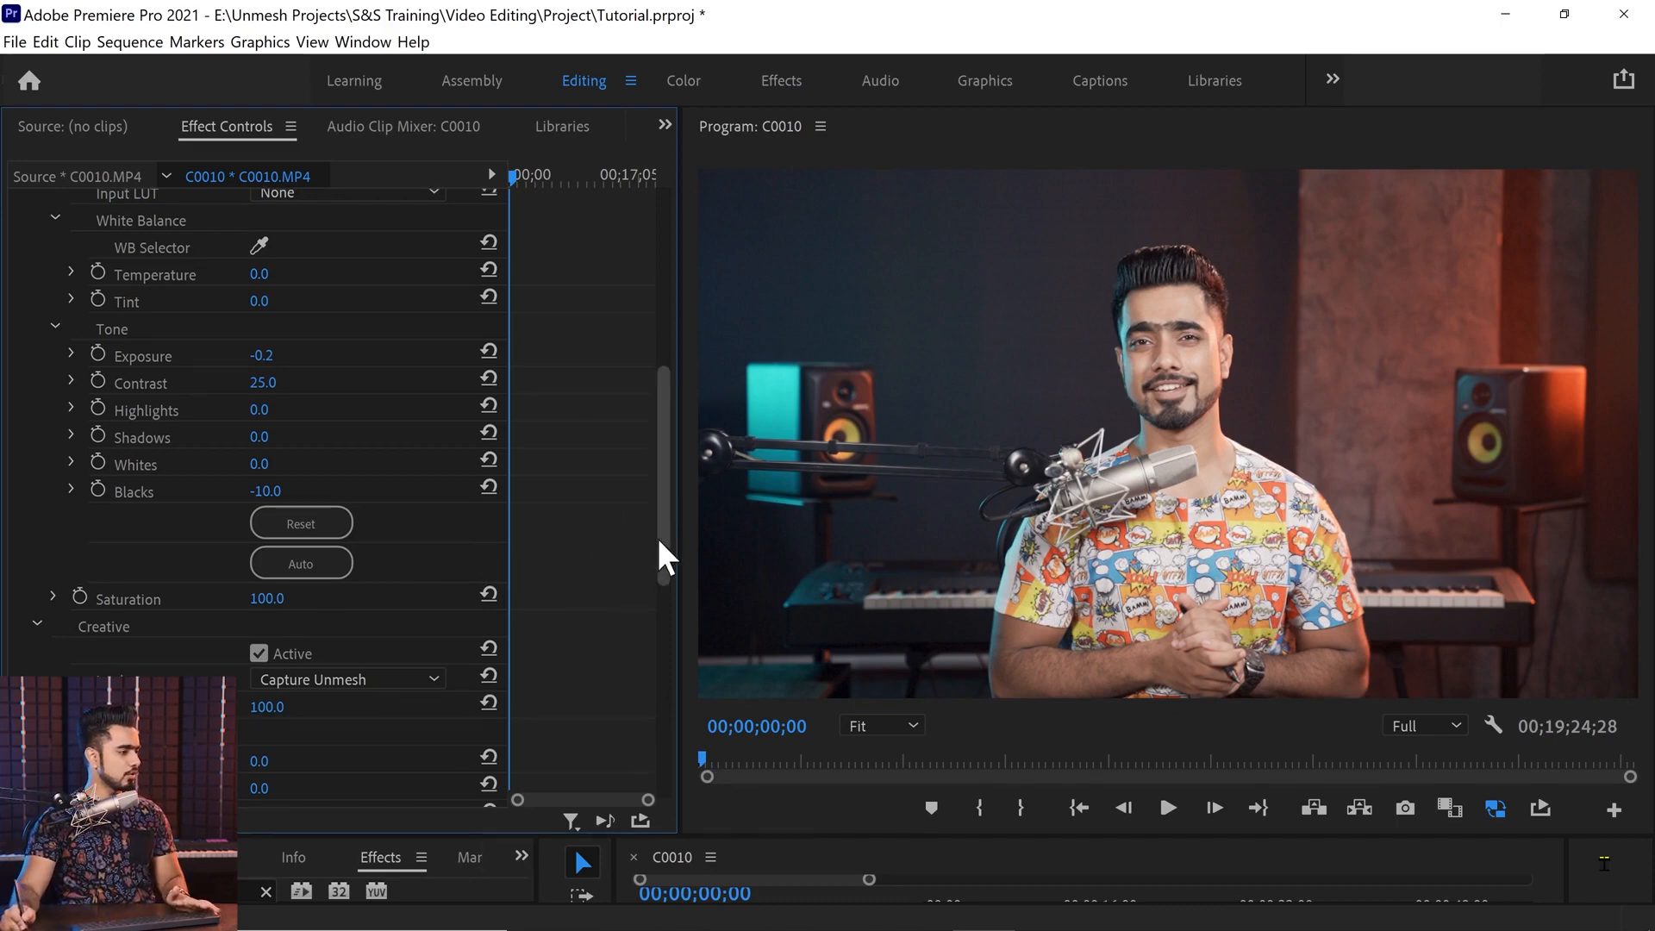
drag(675, 567, 669, 619)
click(260, 614)
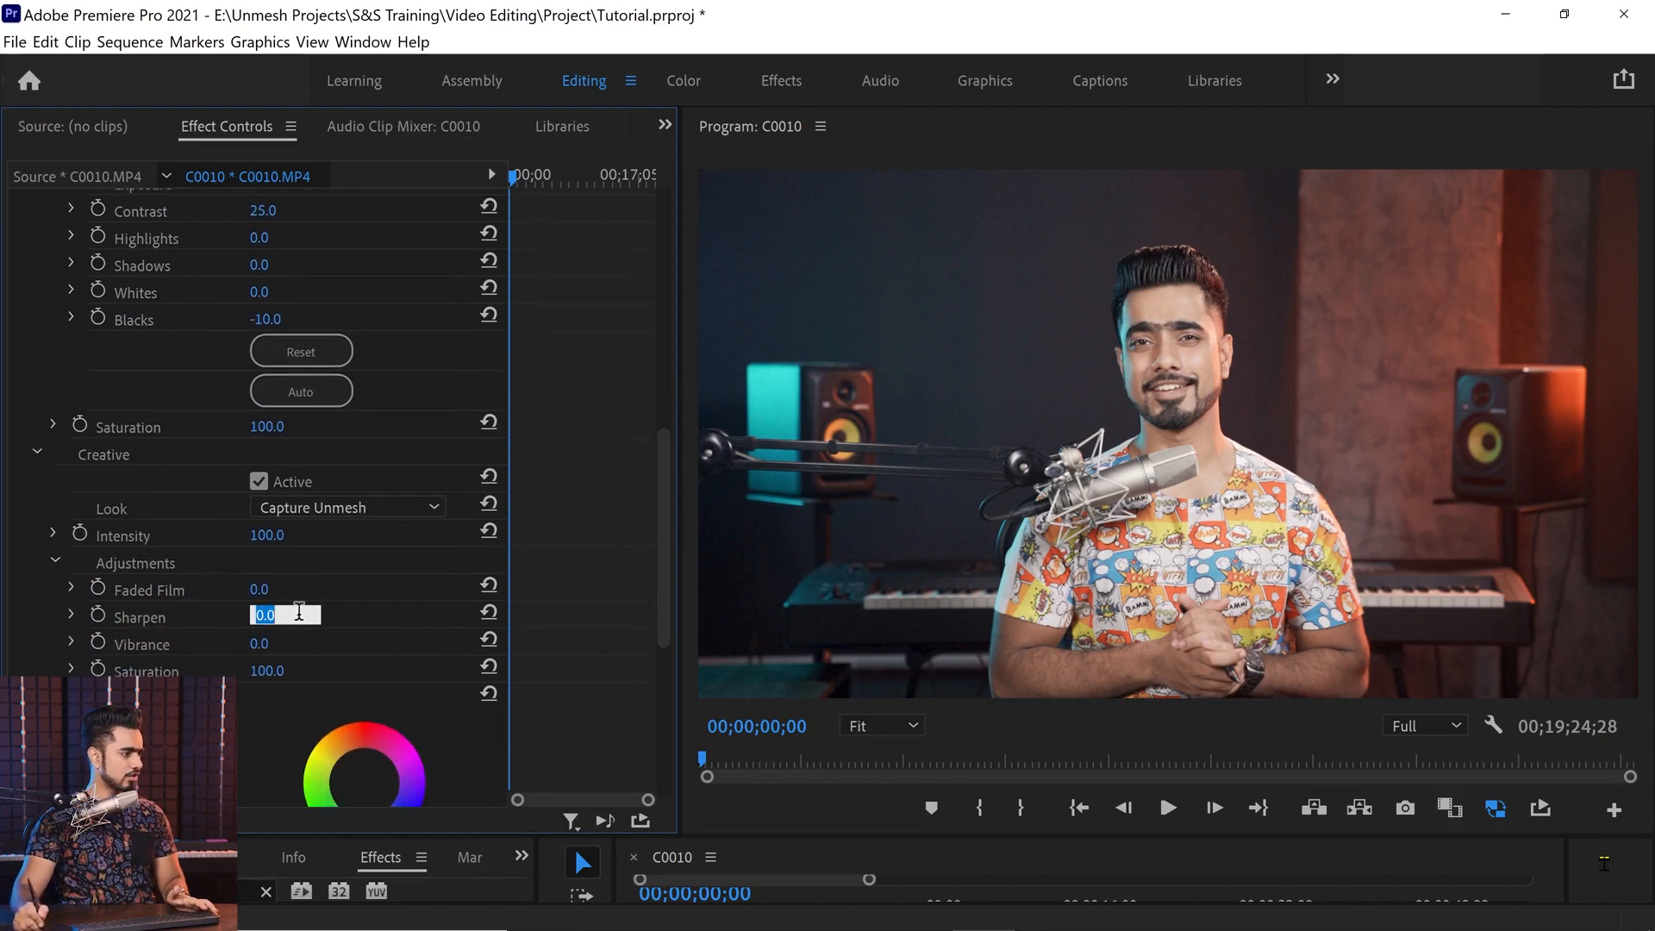
text(50)
key(Return)
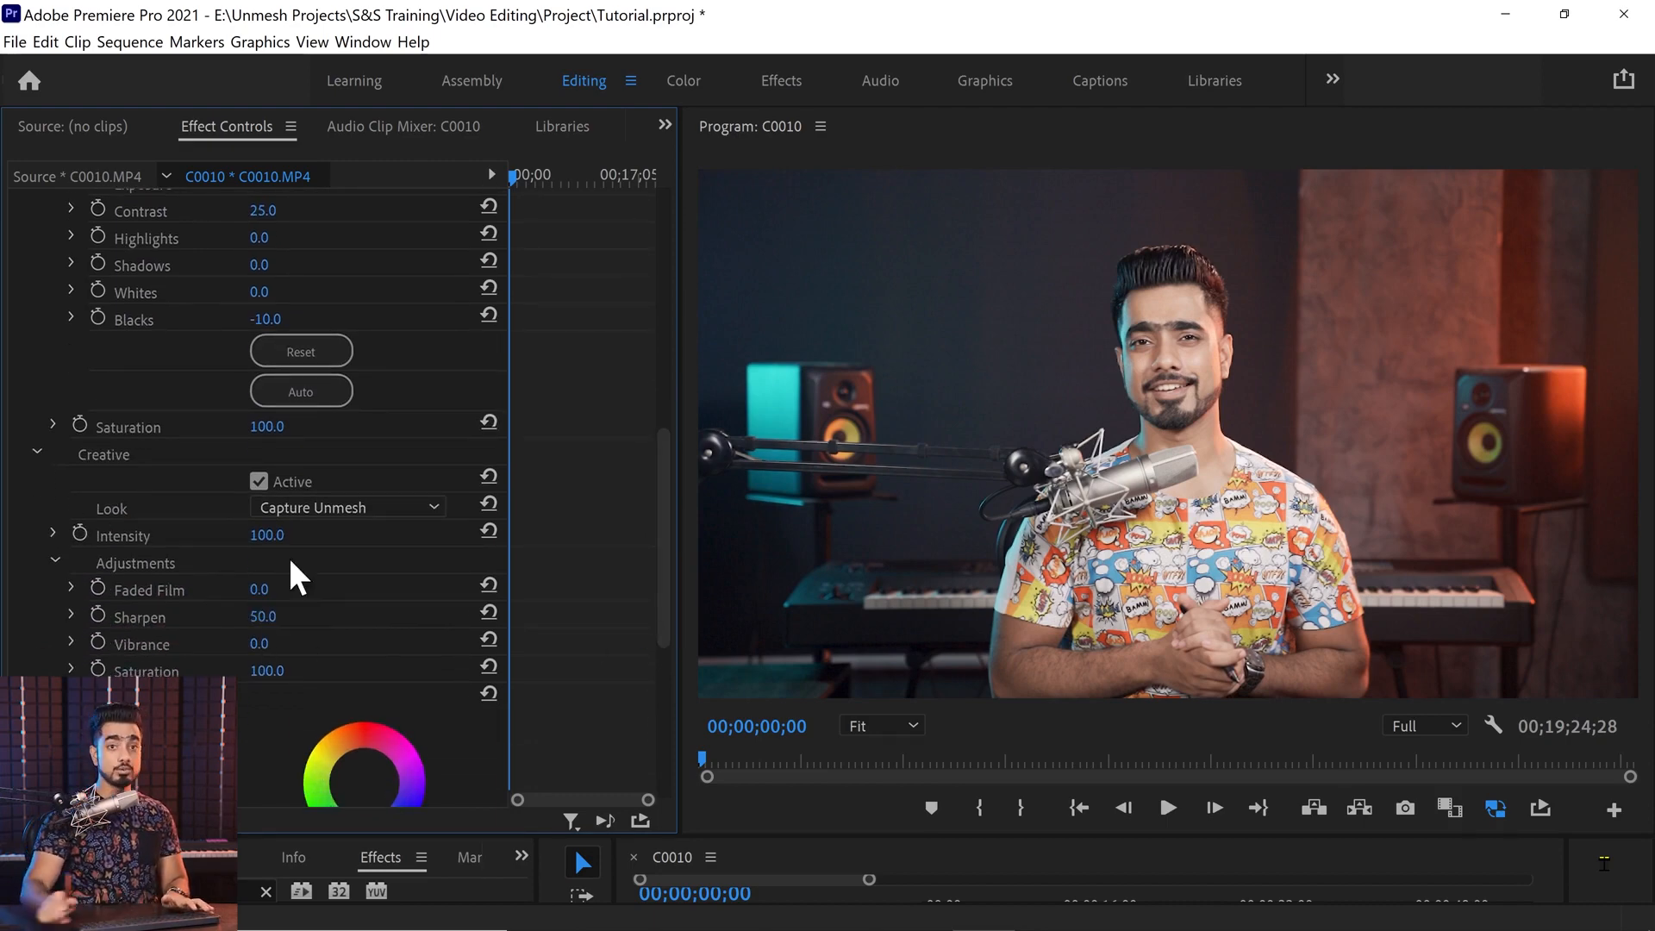
- Magnify the program preview to 400% and compare the clip with Sharpen reset and with Sharpen at 50
click(876, 727)
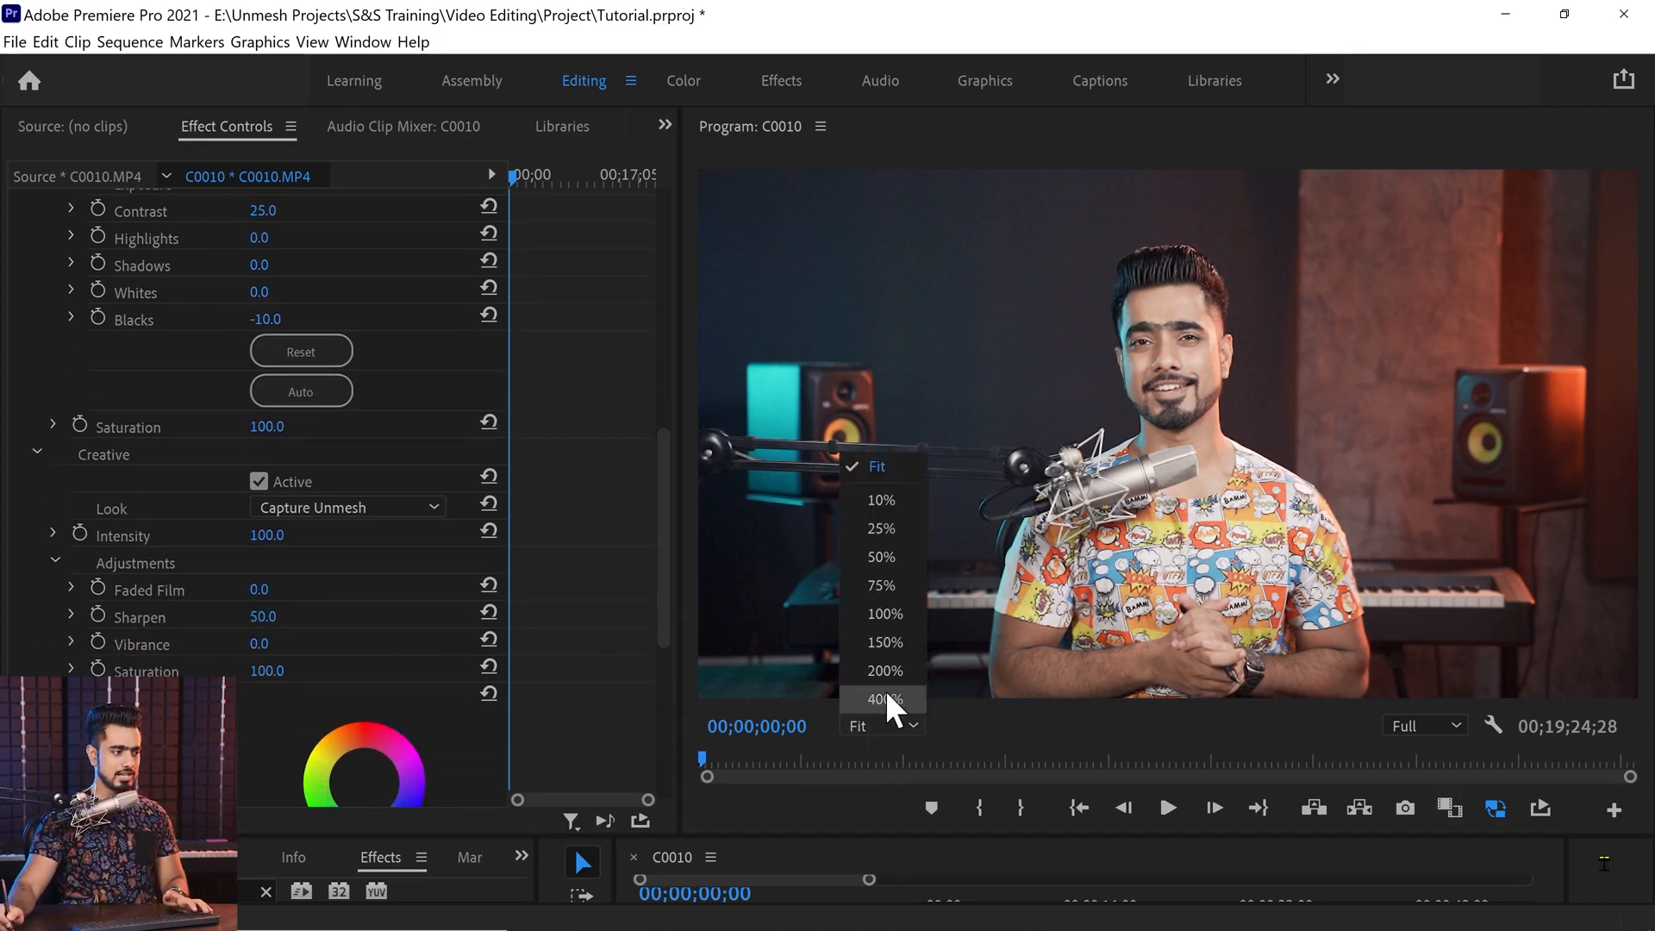
click(884, 699)
click(489, 612)
click(261, 615)
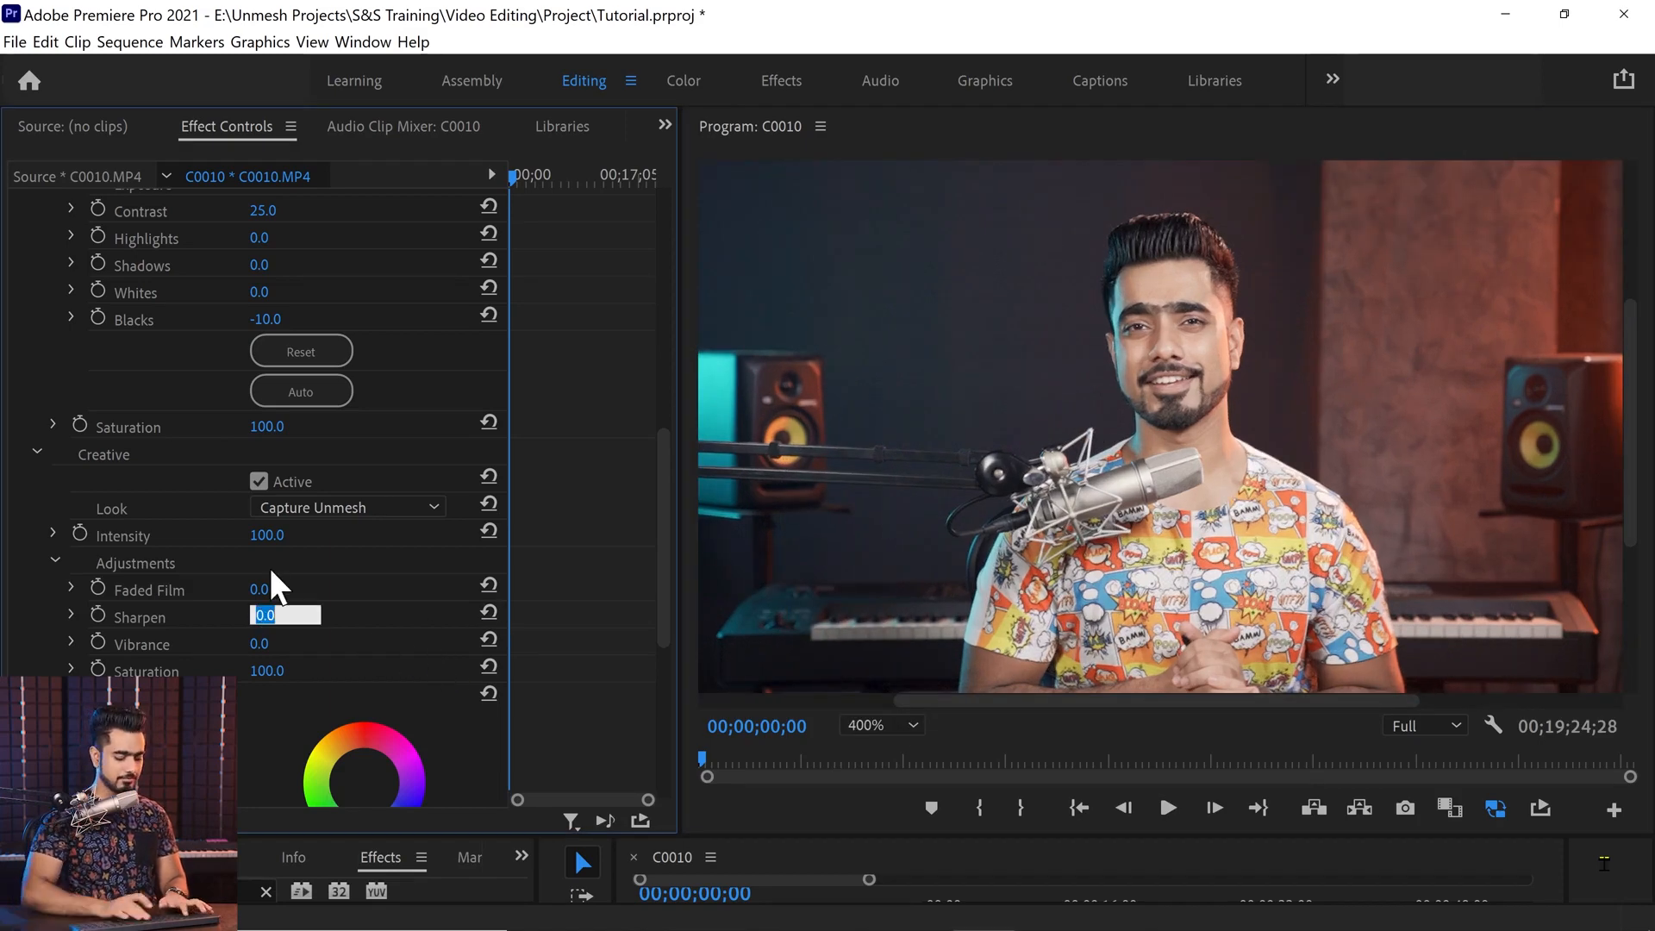
text(50)
key(Return)
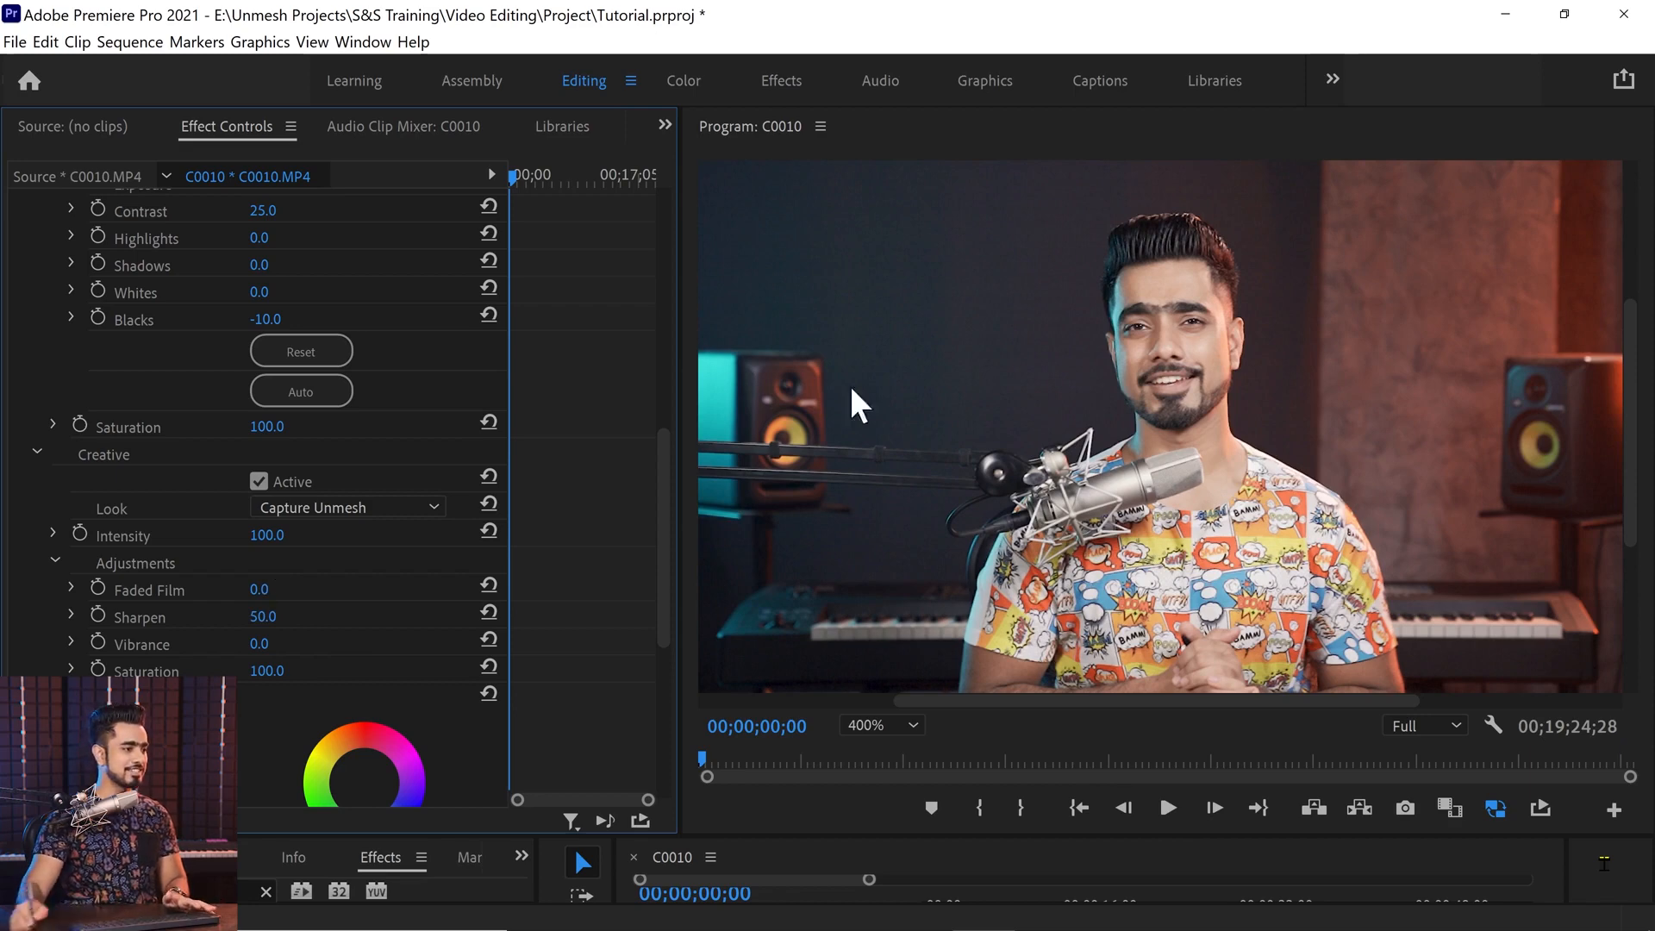
- Try a Sharpen value of 100 in the Creative adjustments and return it to 50
click(863, 727)
text(100)
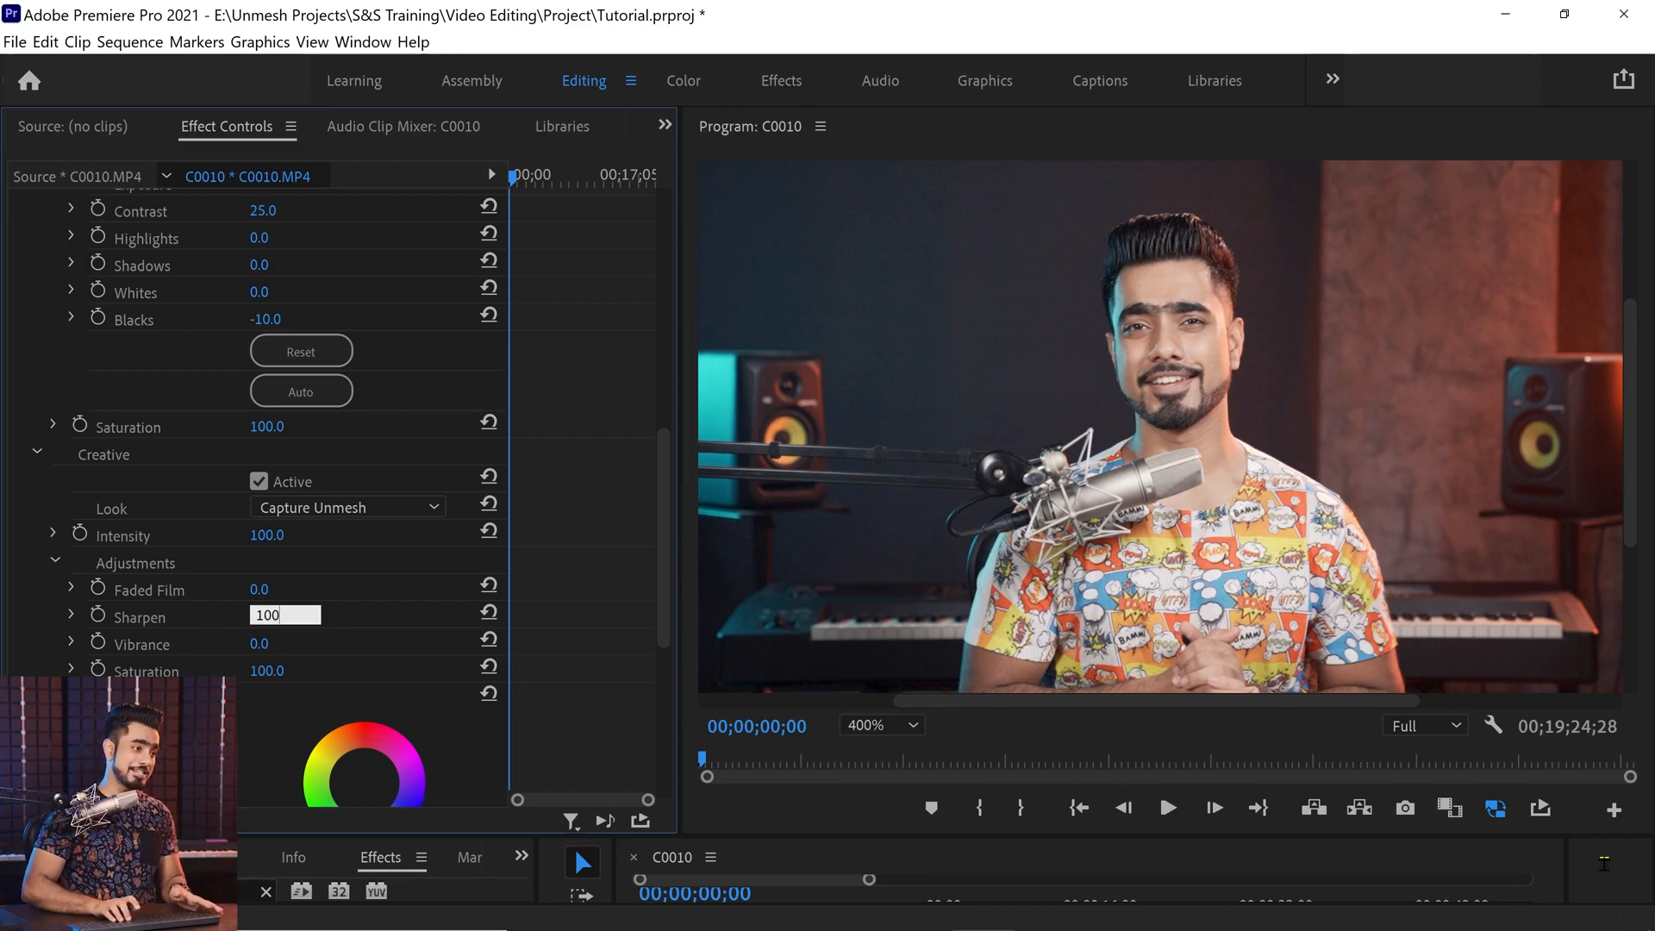
key(Return)
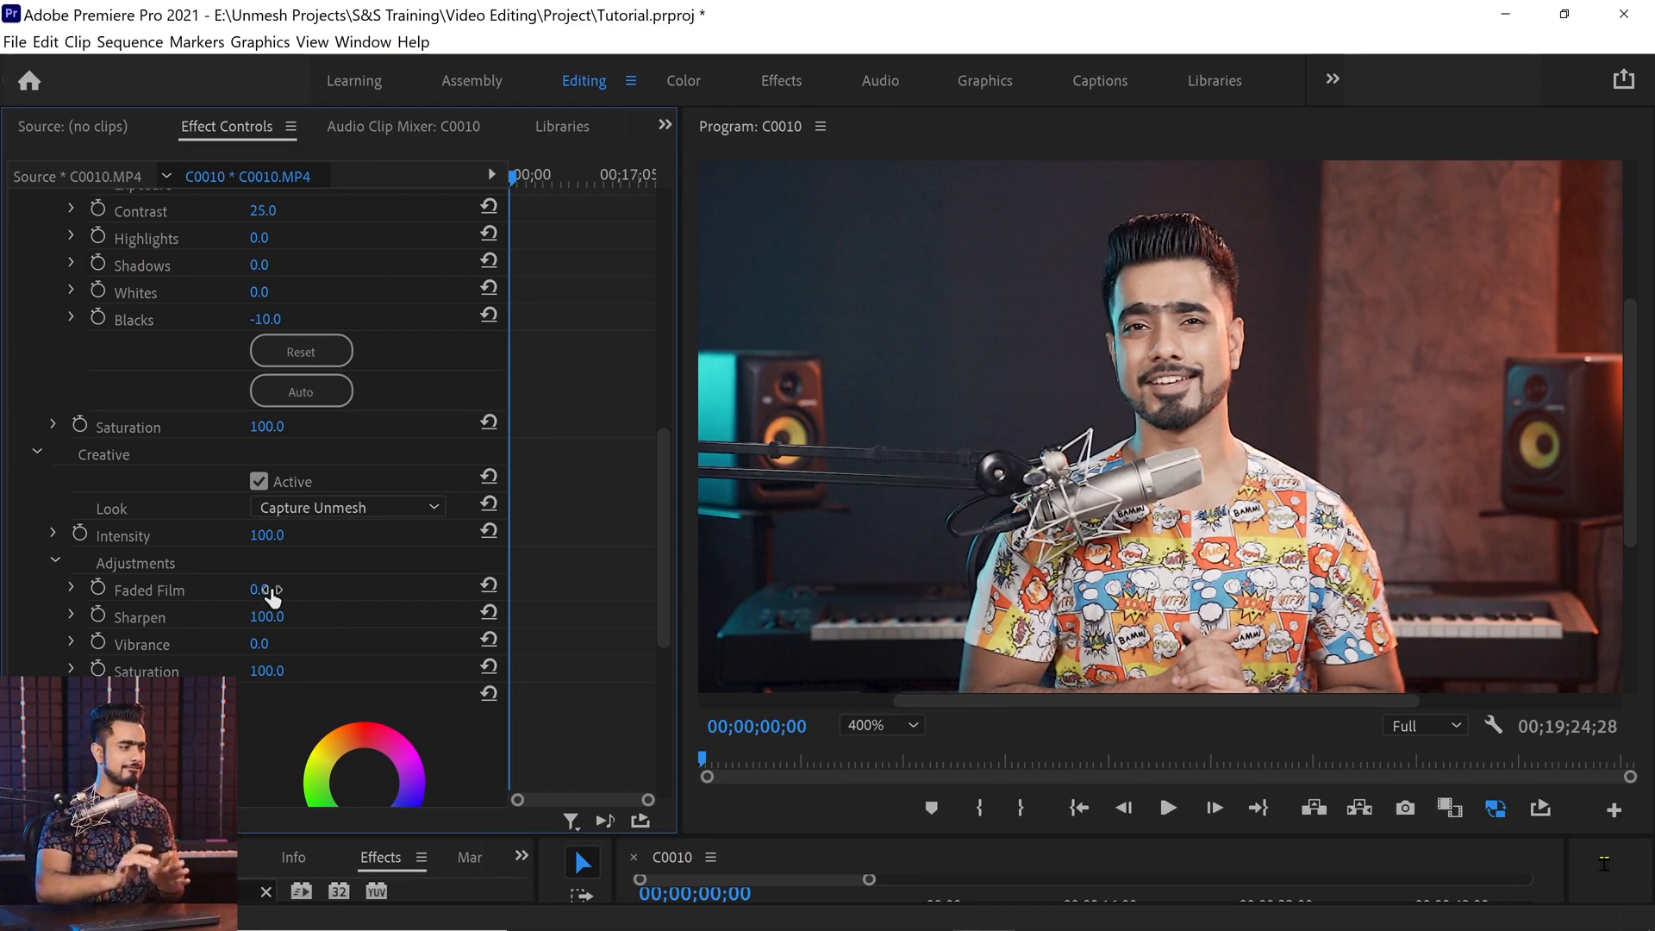
click(280, 616)
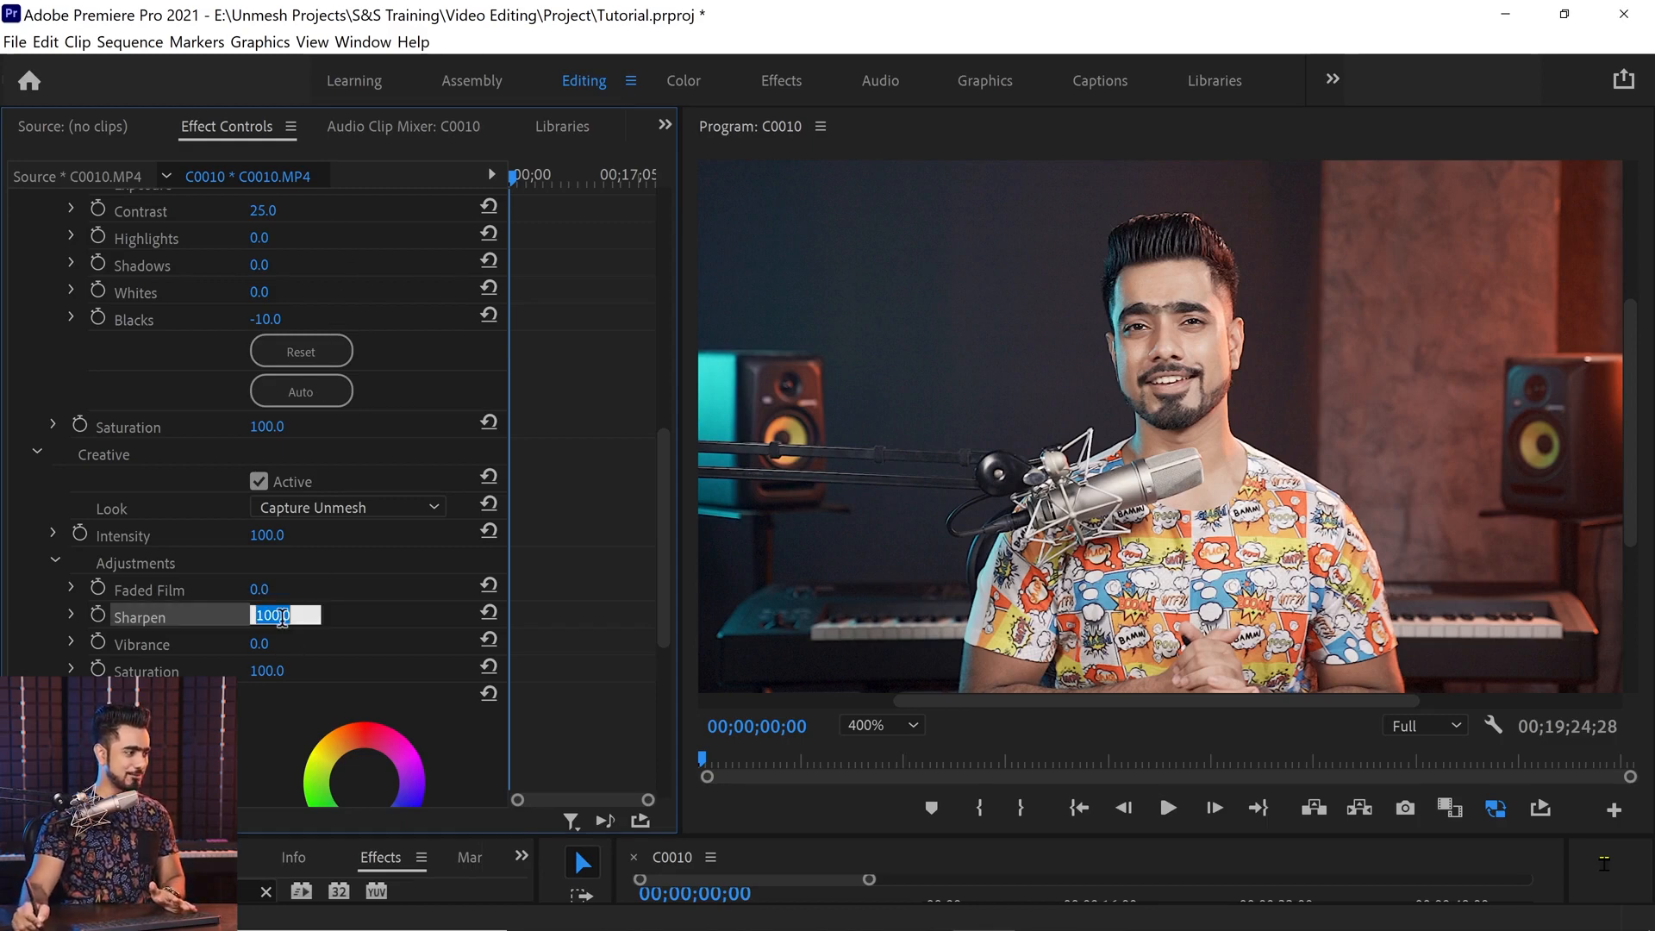
text(50)
key(Return)
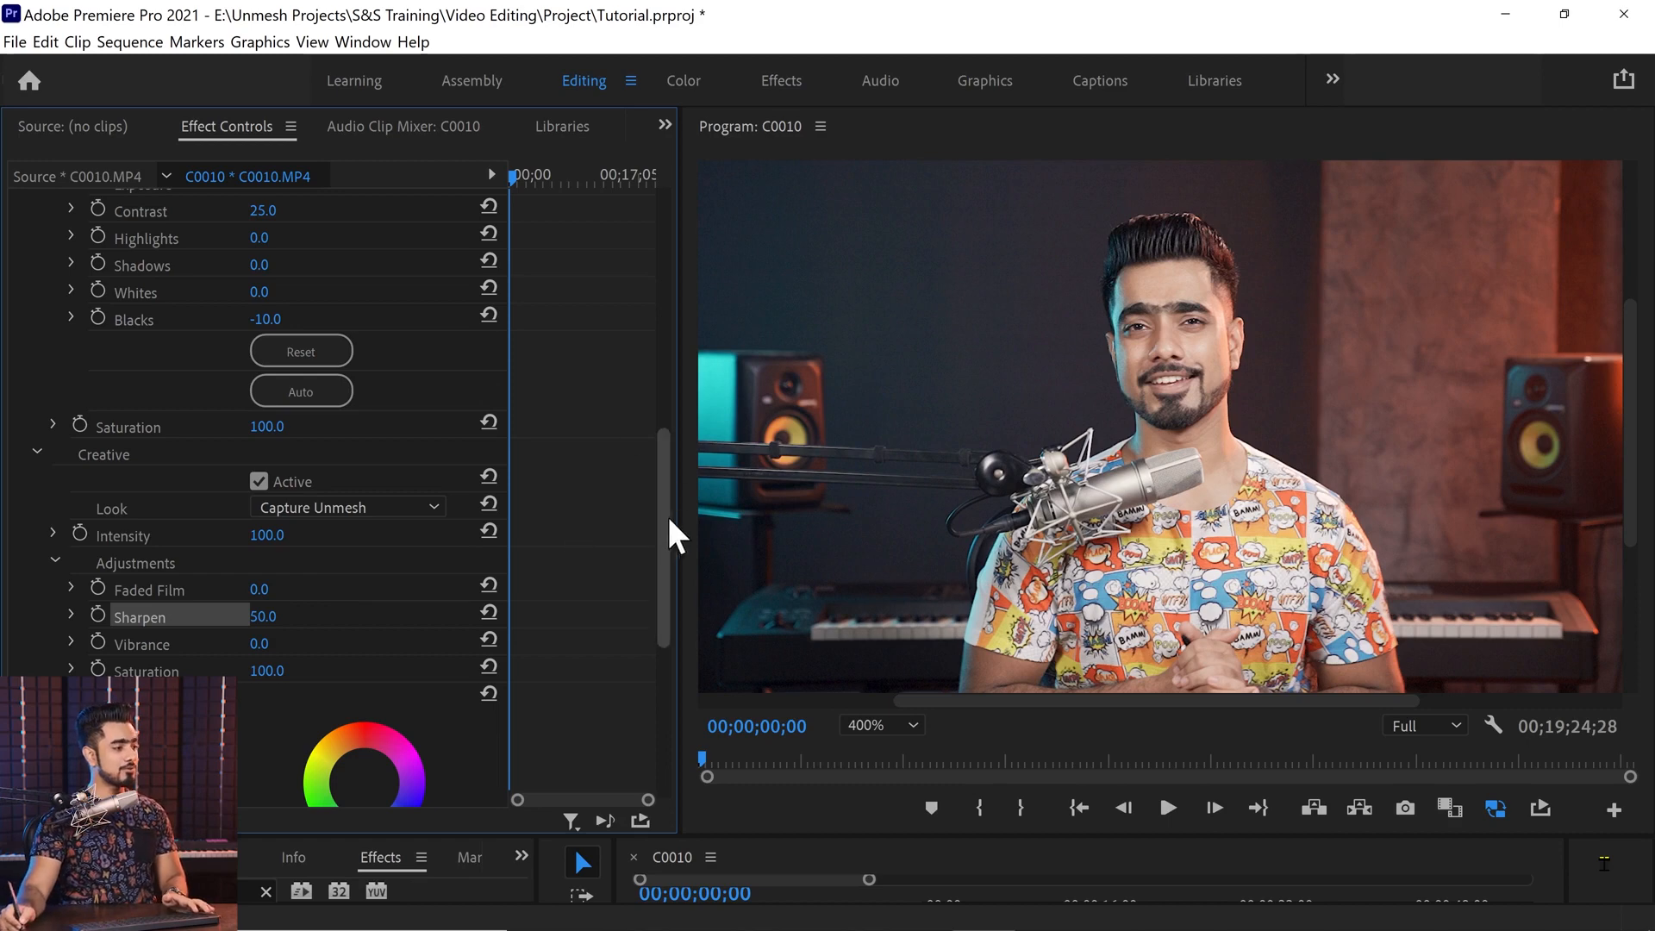
drag(665, 516, 662, 498)
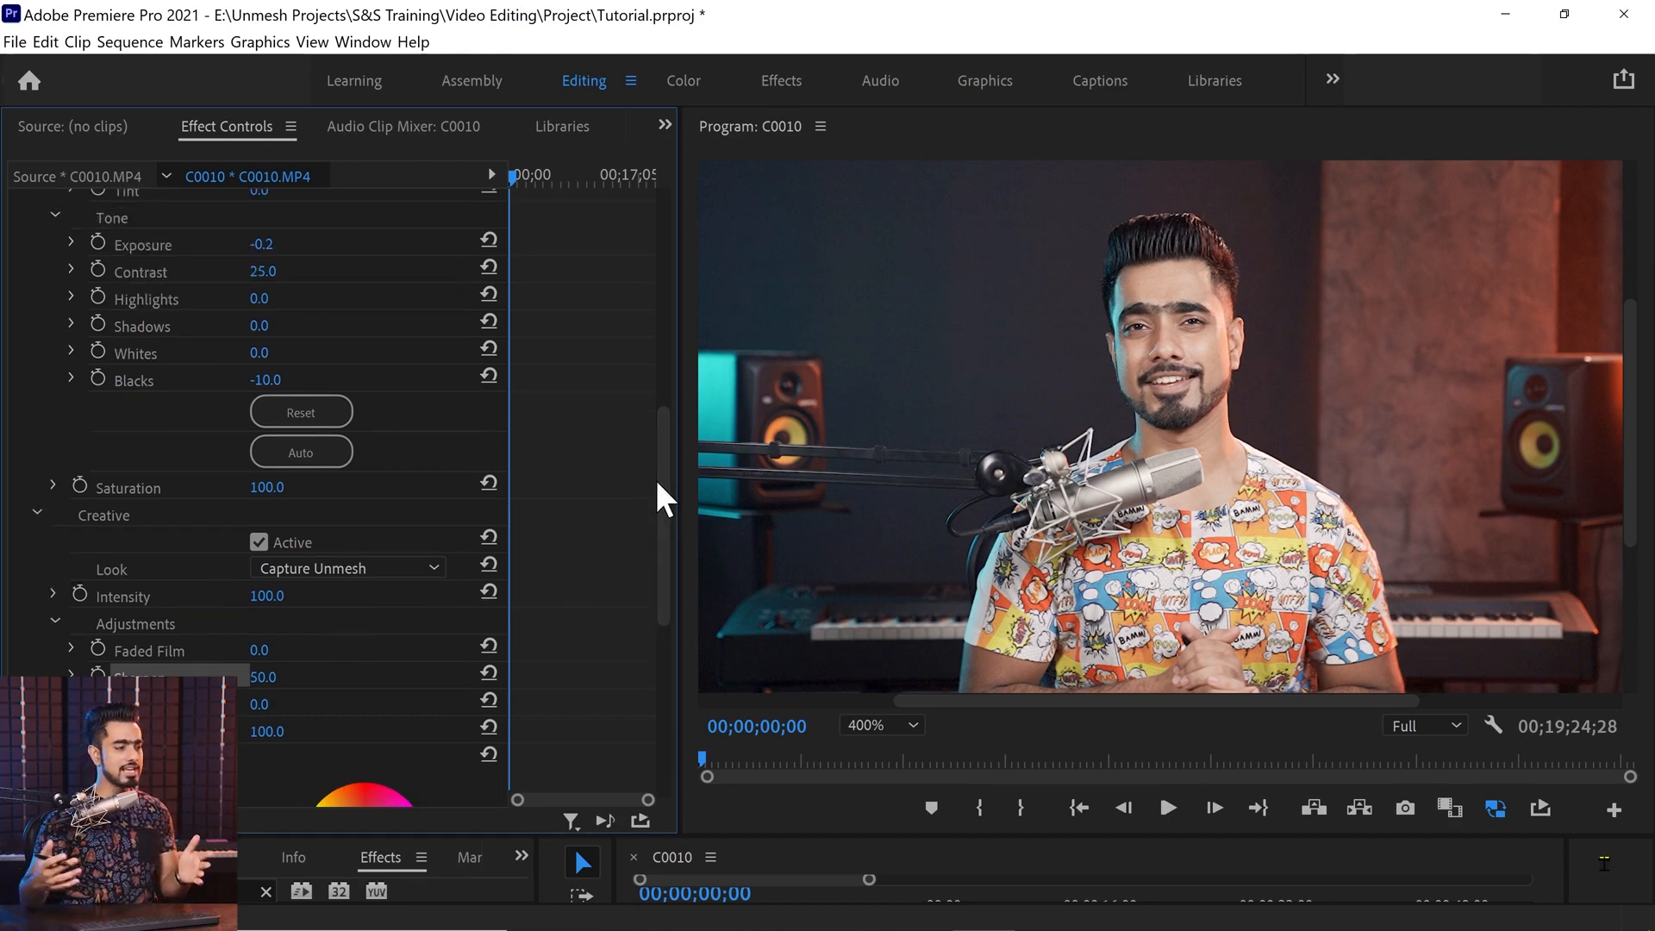